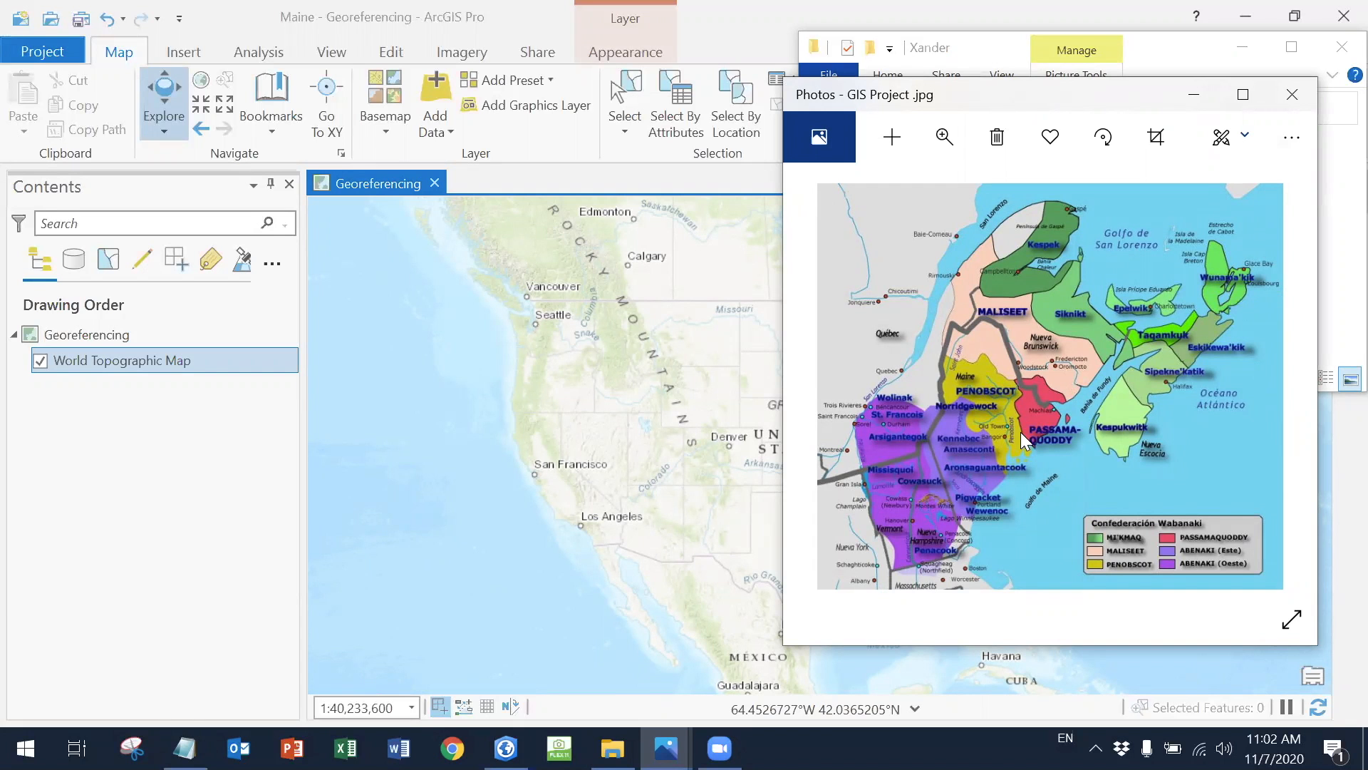
Center the map view on Maine, New Brunswick and Nova Scotia to match the area of the GIS Project image
left_click(351, 535)
scroll(1176, 345, "up", 4)
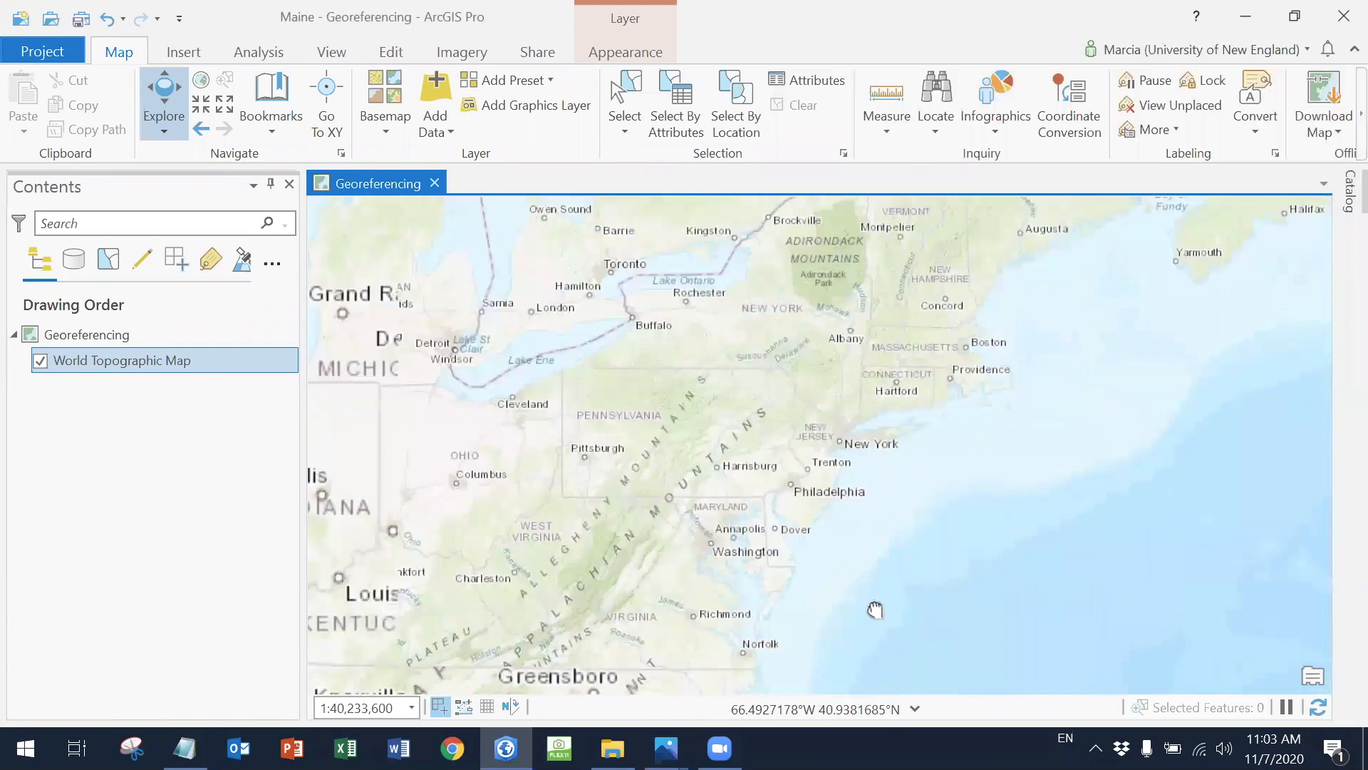
left_click_drag(875, 610, 926, 621)
left_click_drag(1288, 366, 1096, 524)
scroll(916, 528, "up", 2)
left_click_drag(930, 510, 1023, 509)
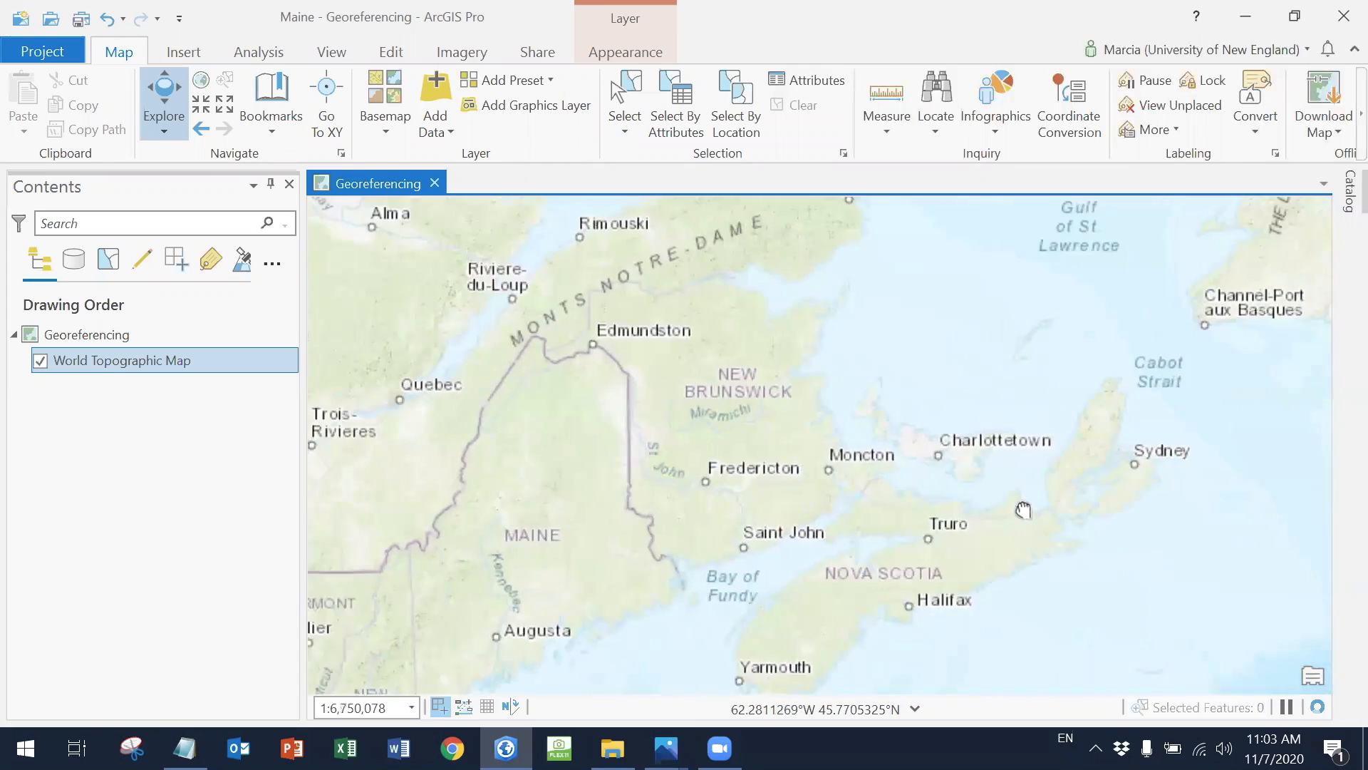
scroll(1023, 510, "down", 2)
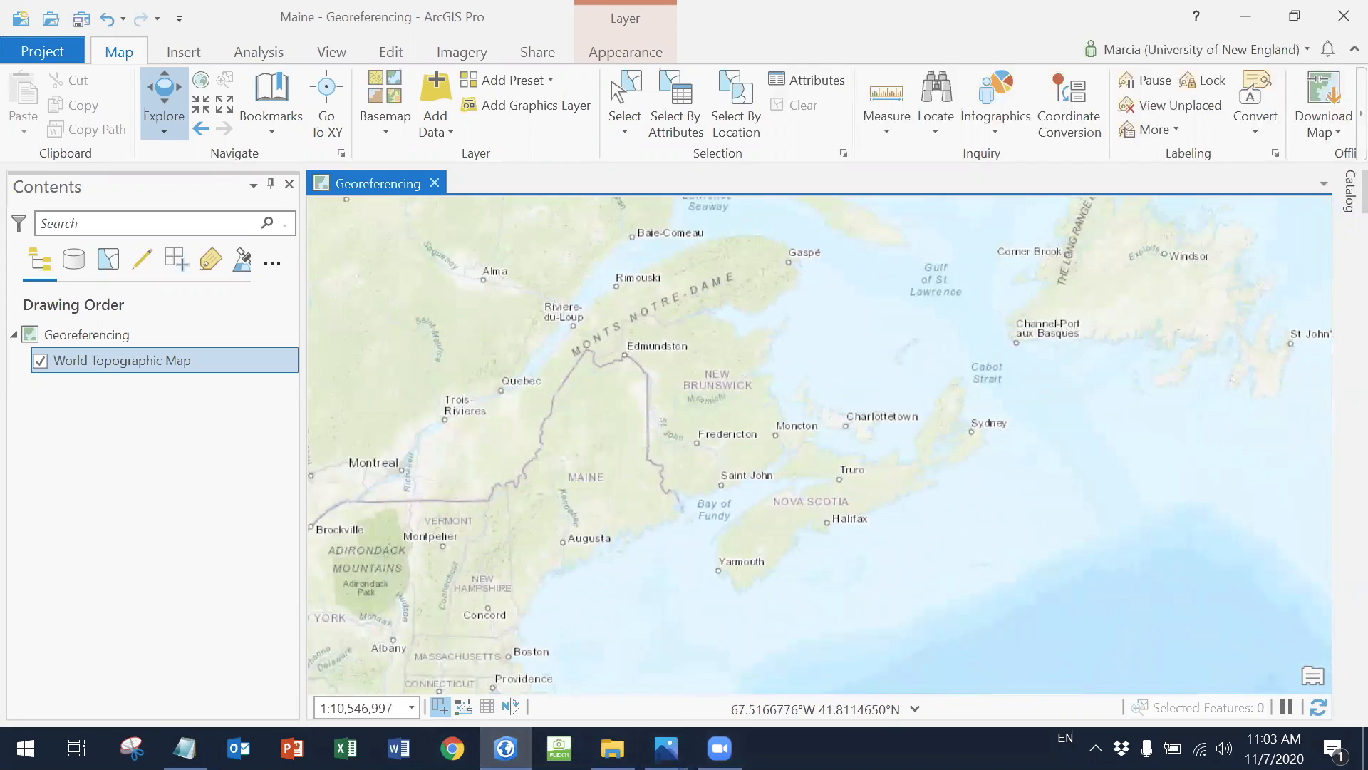
View the GIS Project image in Photos to compare its coverage with the map, and return to ArcGIS Pro
left_click(612, 748)
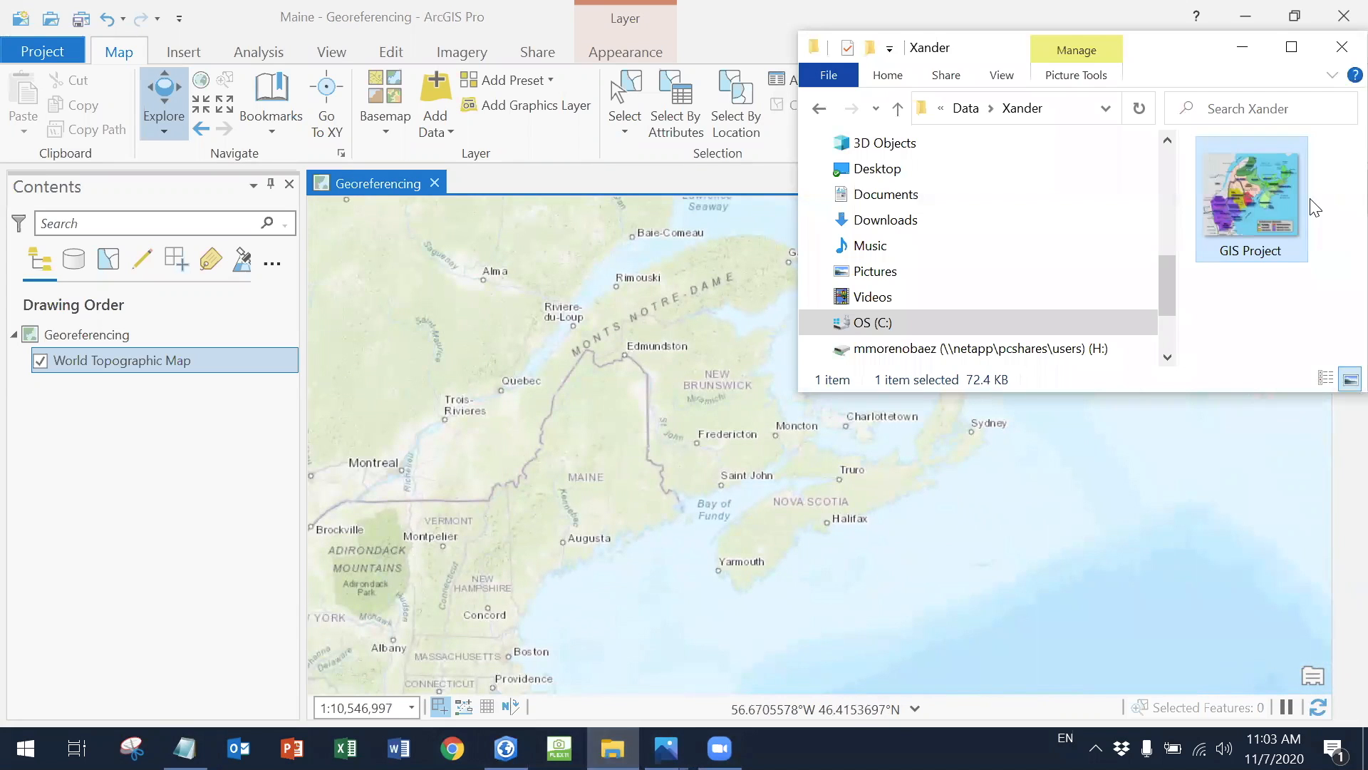
double_click(1239, 180)
left_click(506, 748)
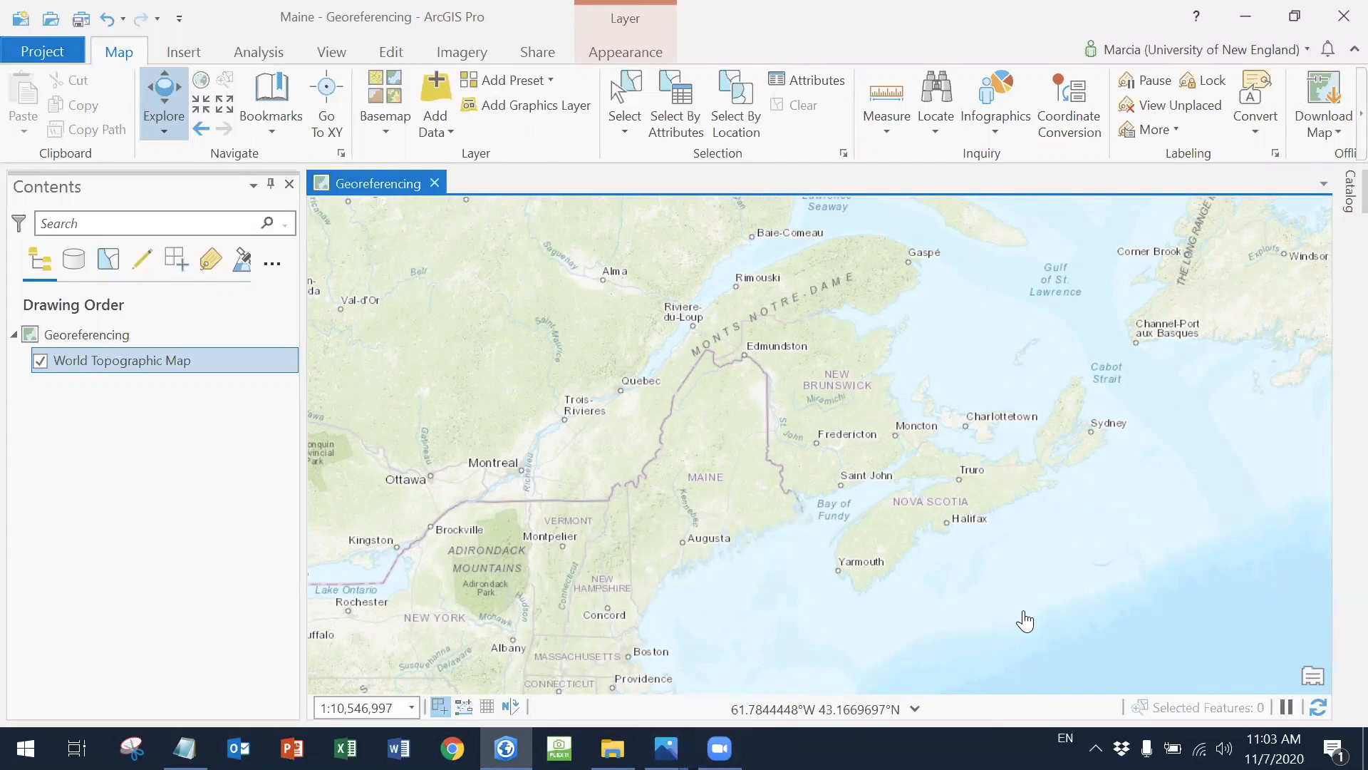
Change the basemap to National Geographic and add the GIS Project image from its data folder to the map
left_click(385, 107)
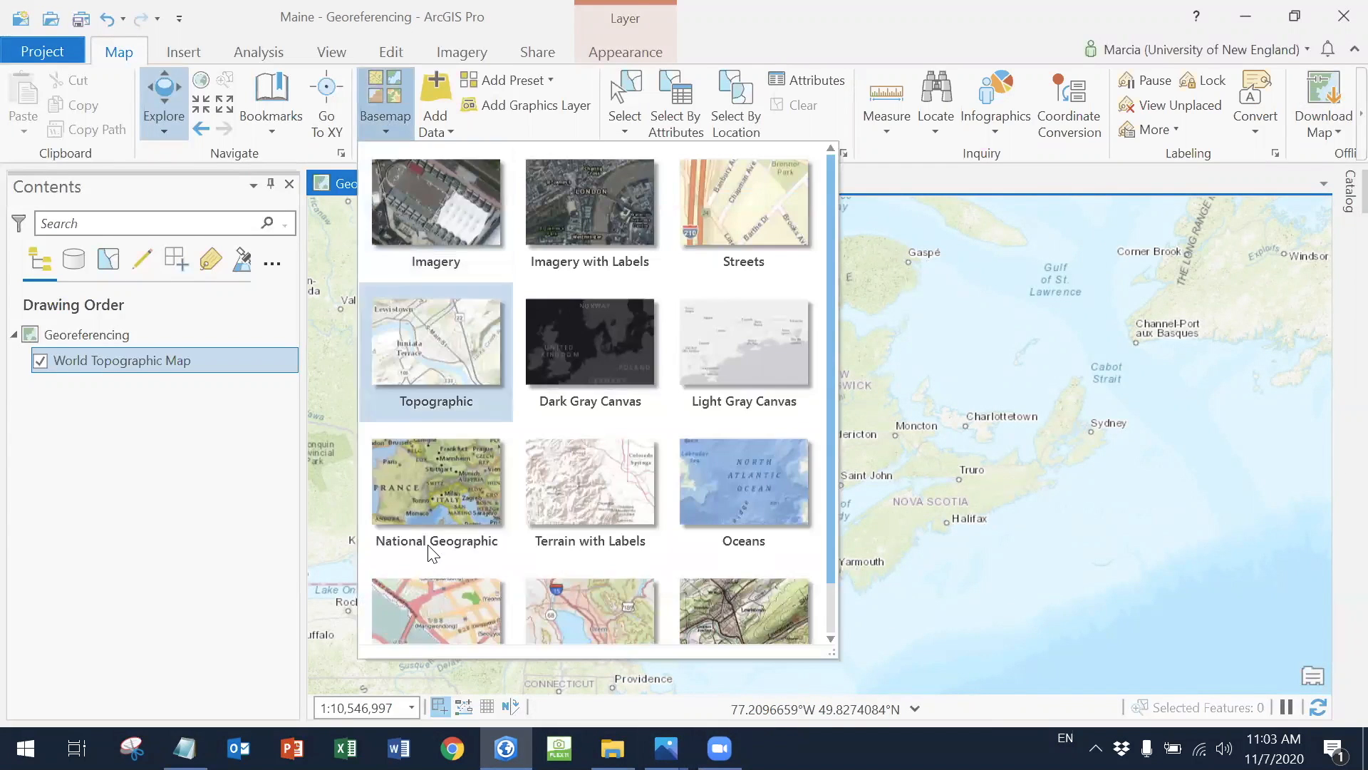
left_click(456, 511)
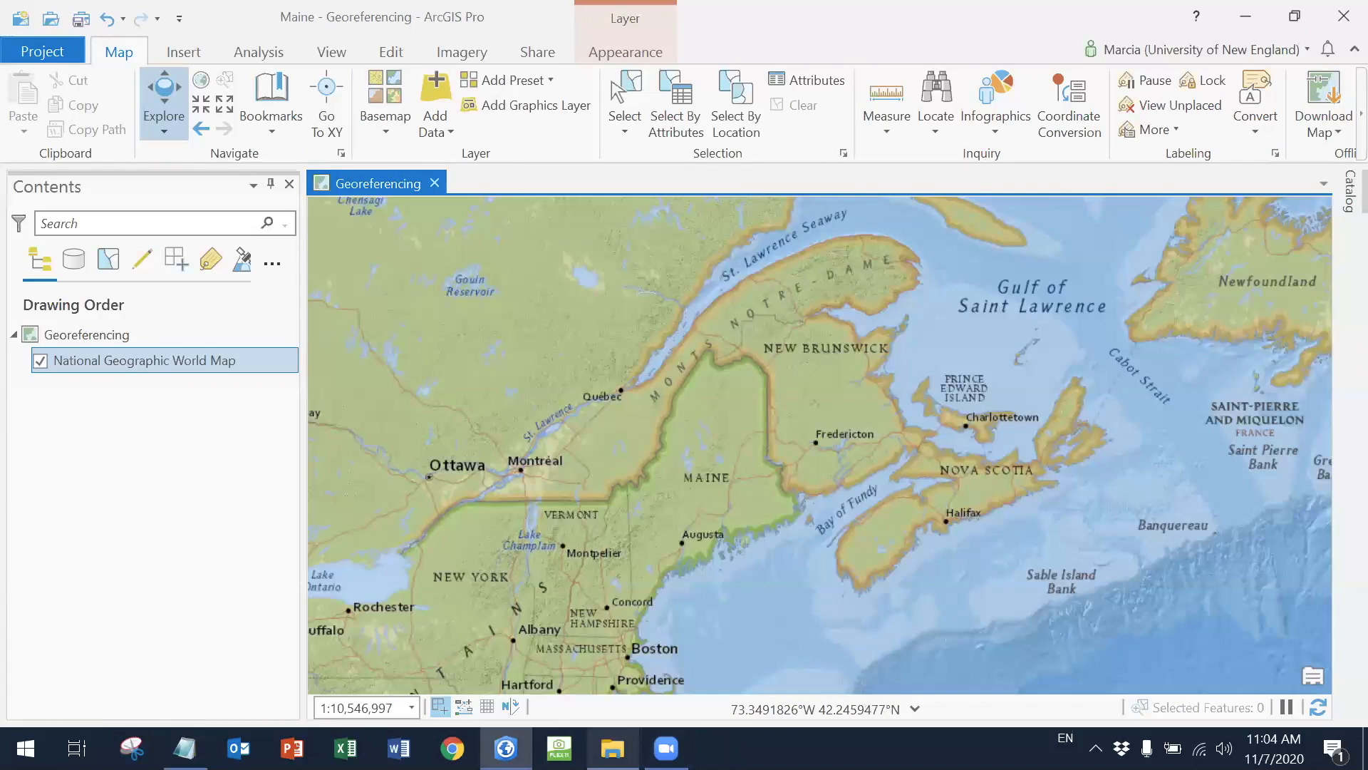
left_click(612, 747)
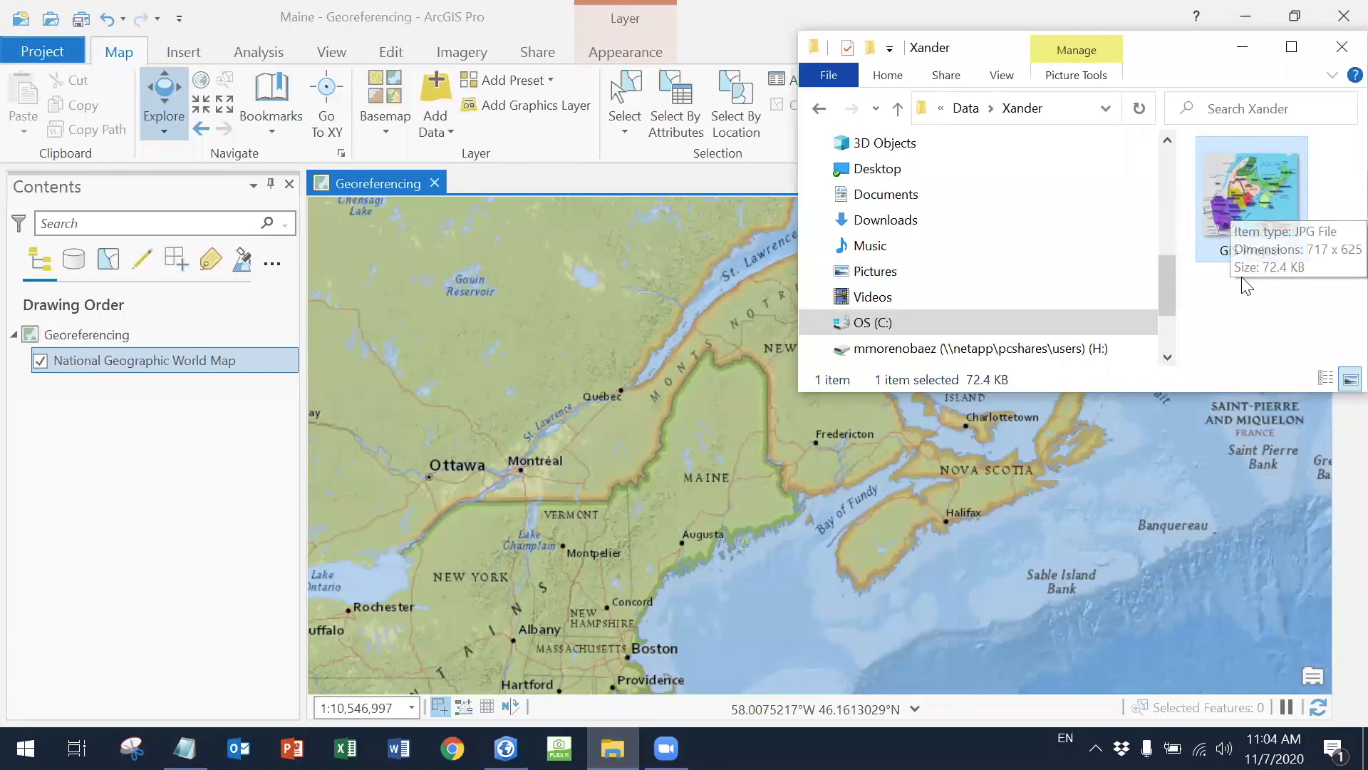
left_click_drag(1265, 198, 684, 399)
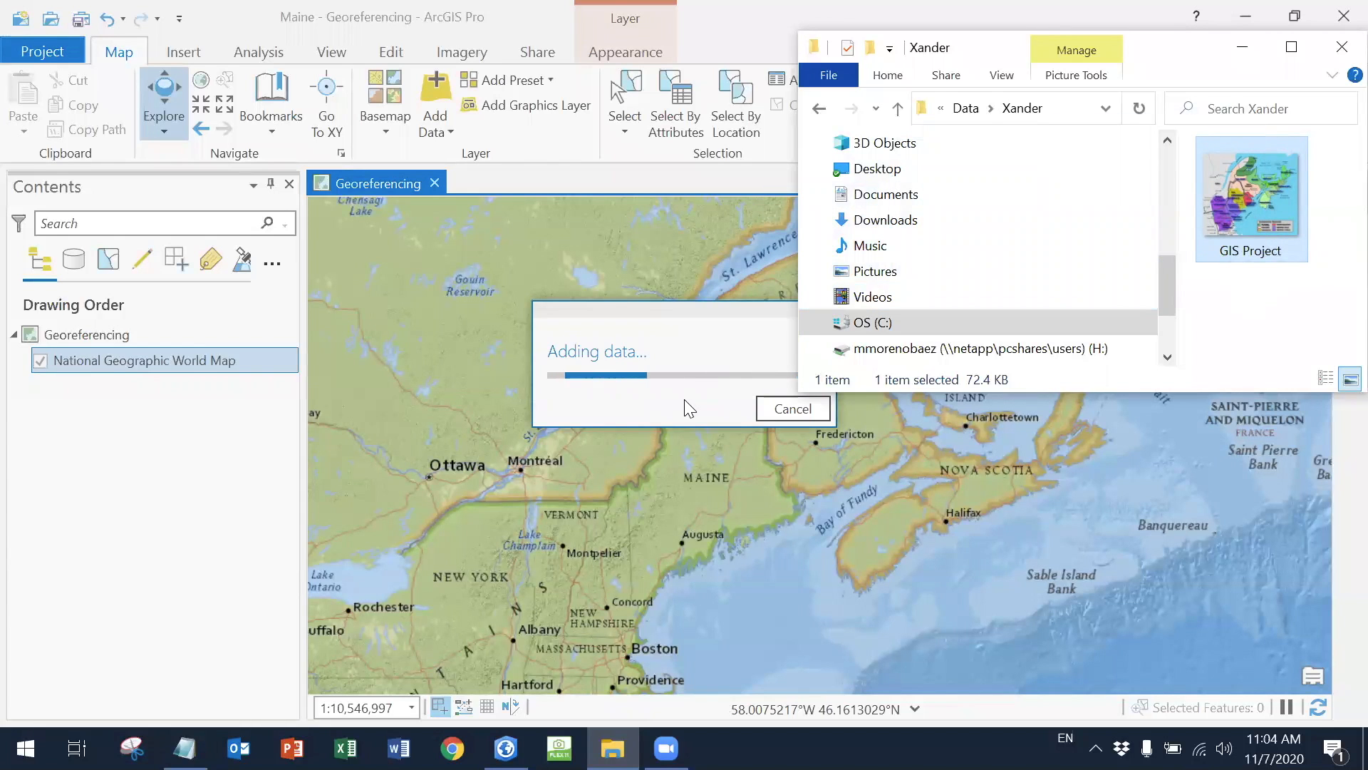
Start georeferencing the GIS Project .jpg layer and fit the image to the current map display
left_click(158, 366)
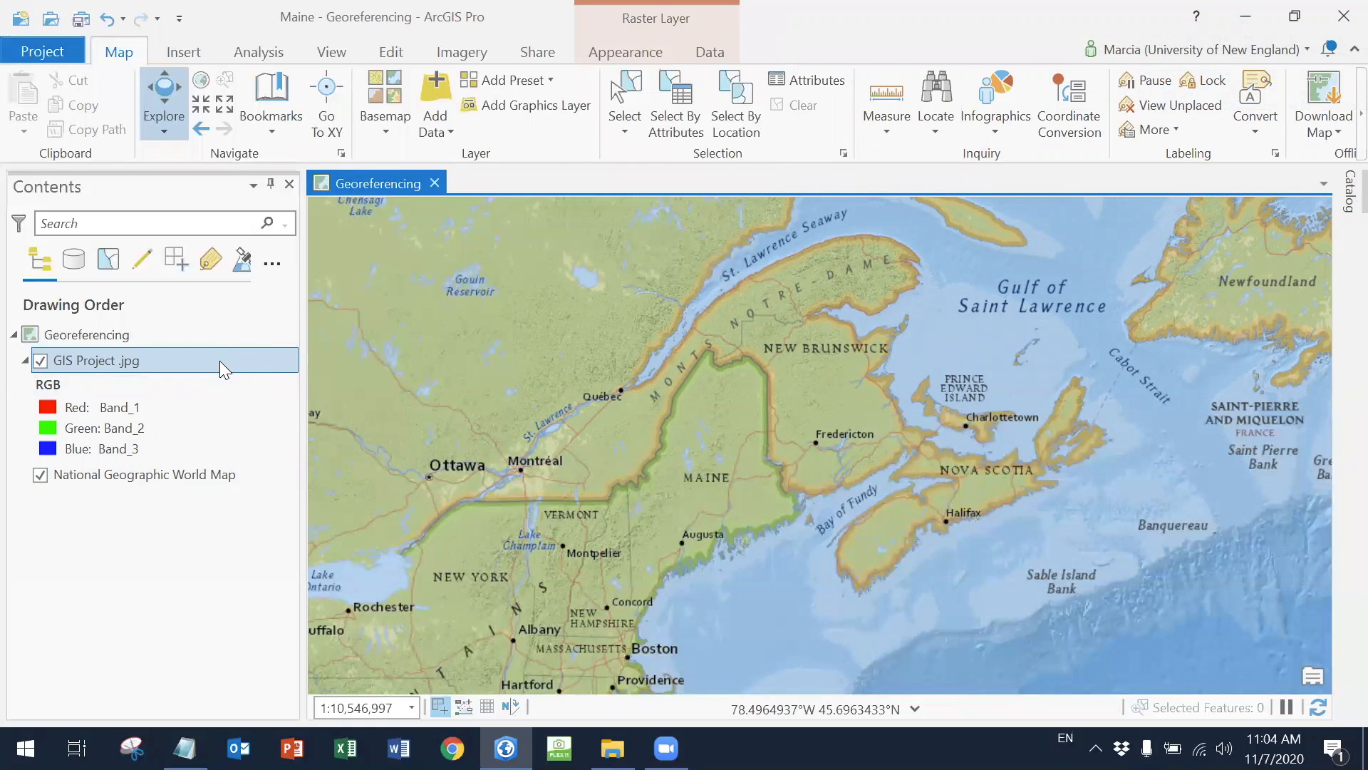
left_click(462, 52)
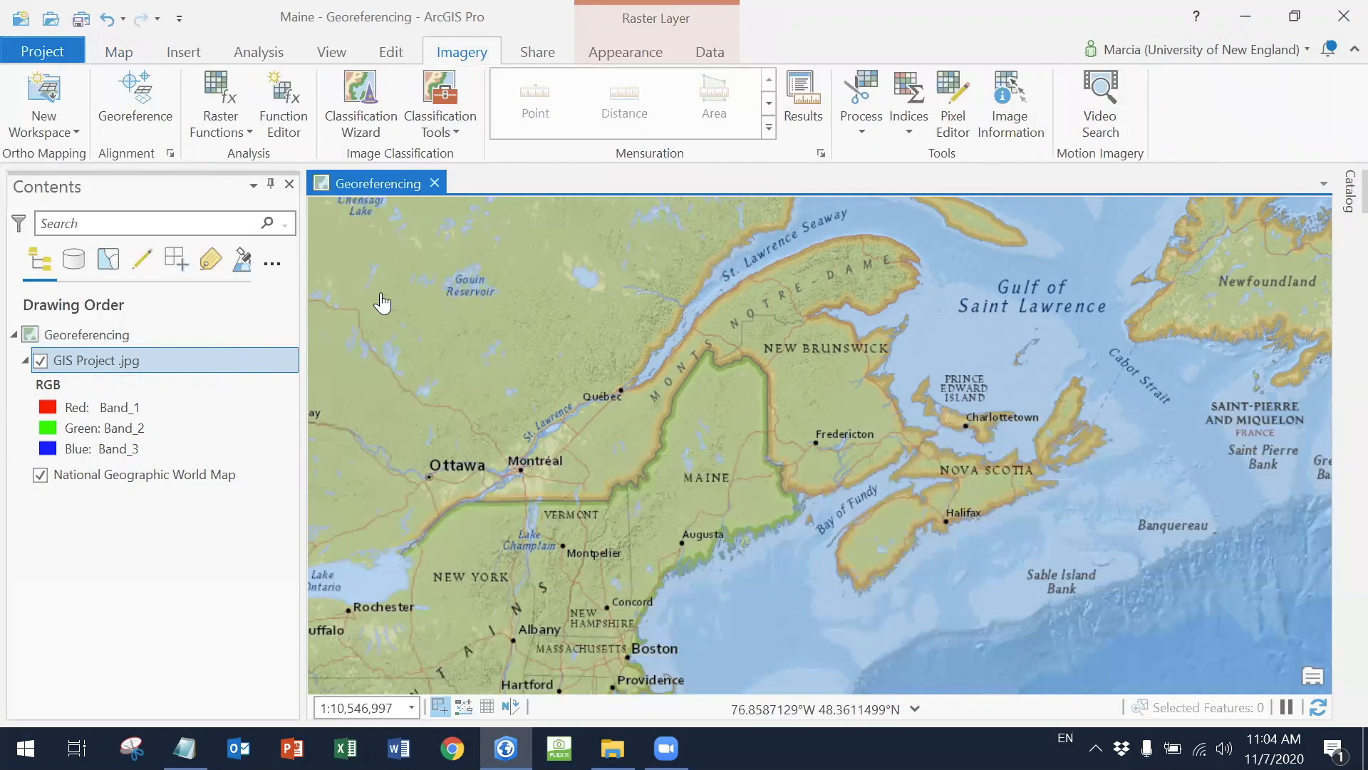
left_click(114, 115)
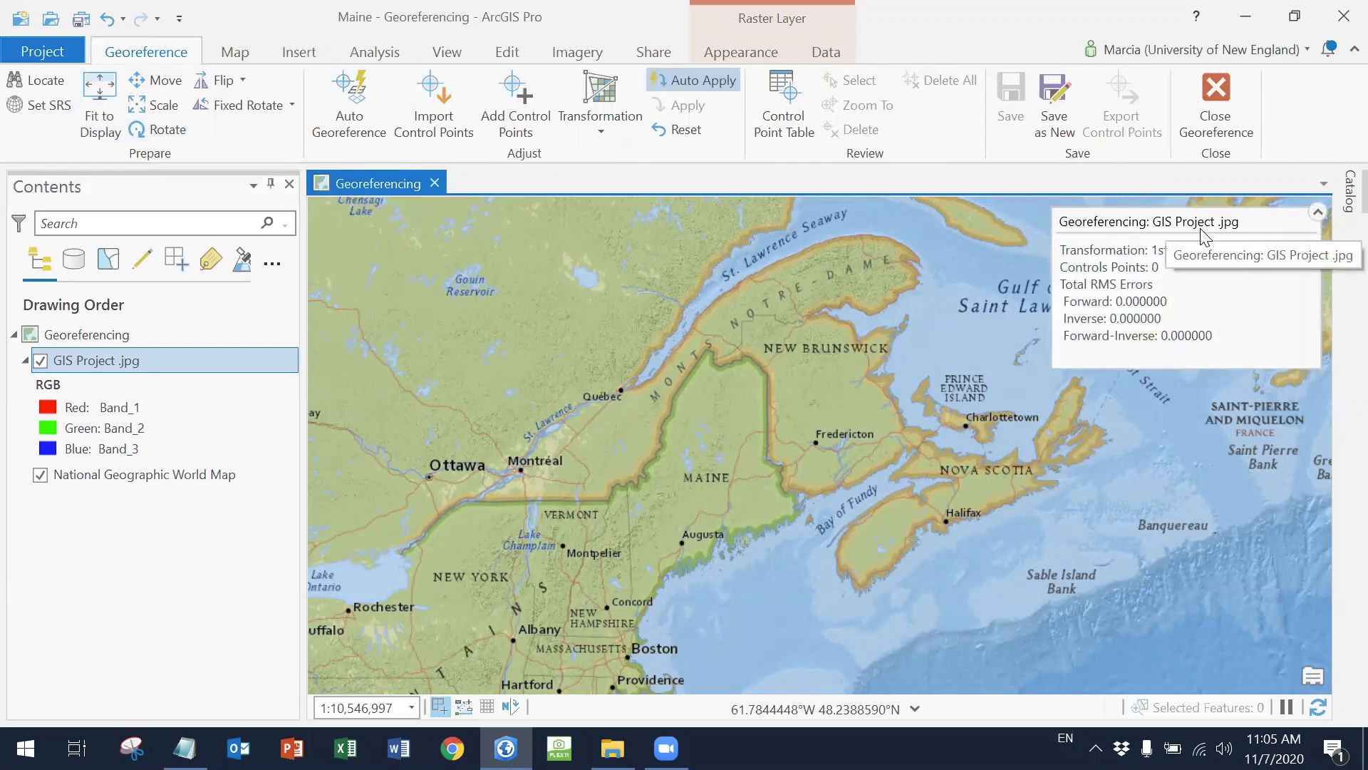
left_click(102, 125)
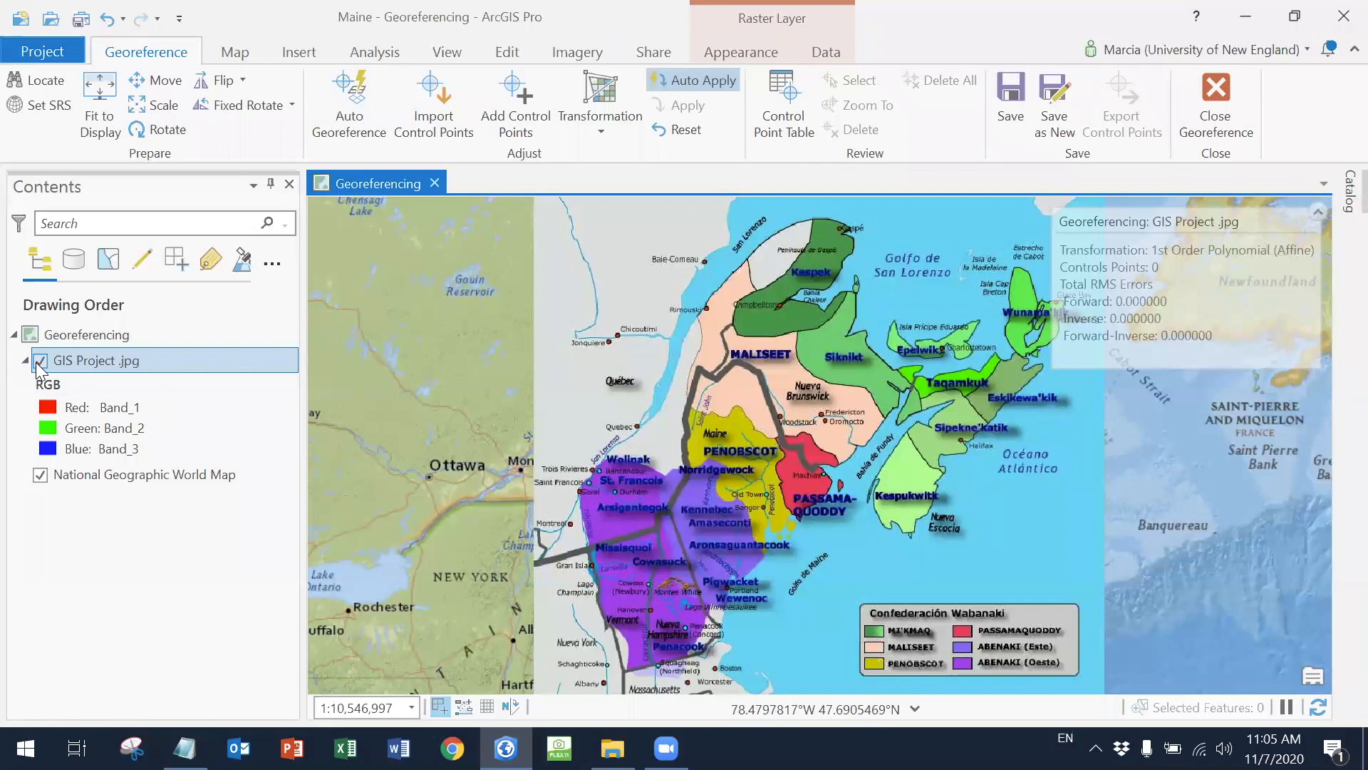
Toggle the GIS Project .jpg layer's visibility to compare the image with the basemap beneath it
left_click(40, 361)
left_click(40, 361)
left_click(40, 361)
left_click(40, 362)
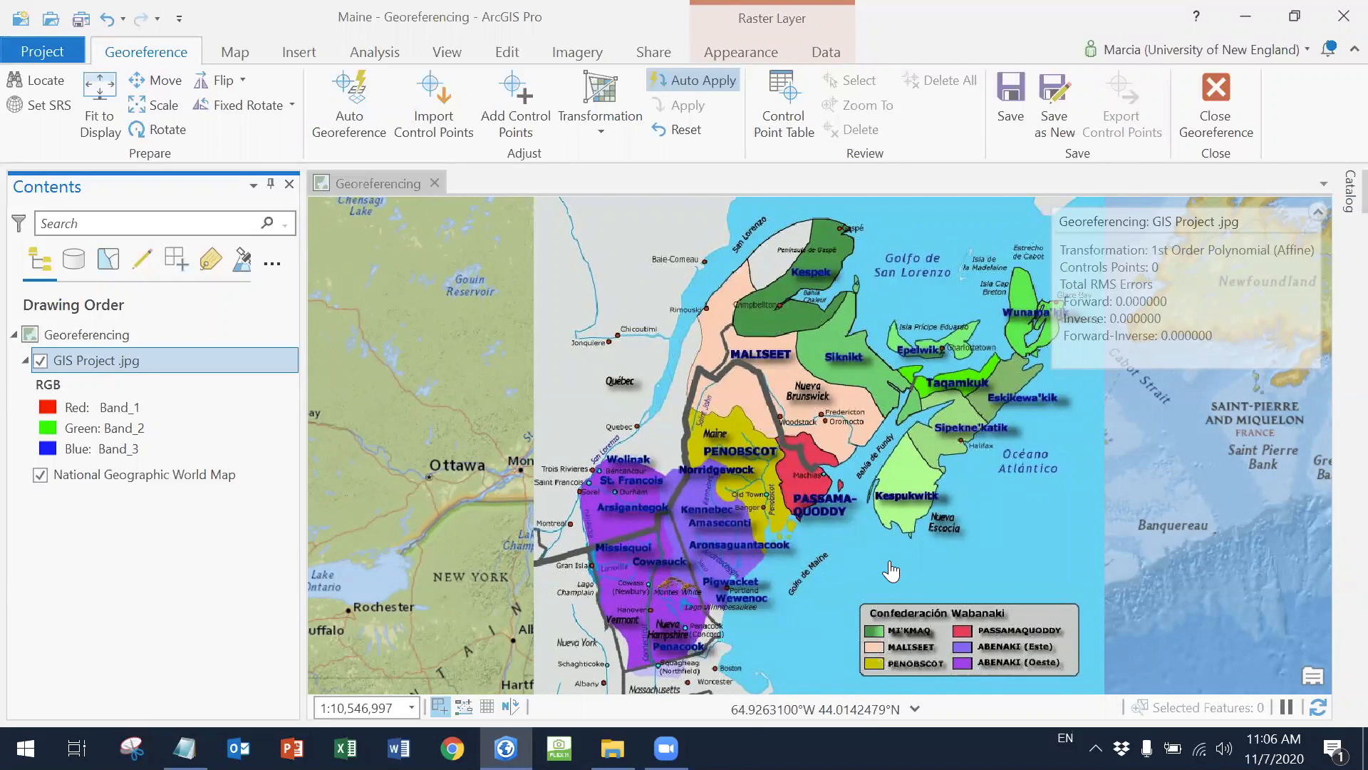
Change the primary symbology of the GIS Project .jpg layer to Stretch
right_click(156, 365)
left_click(241, 407)
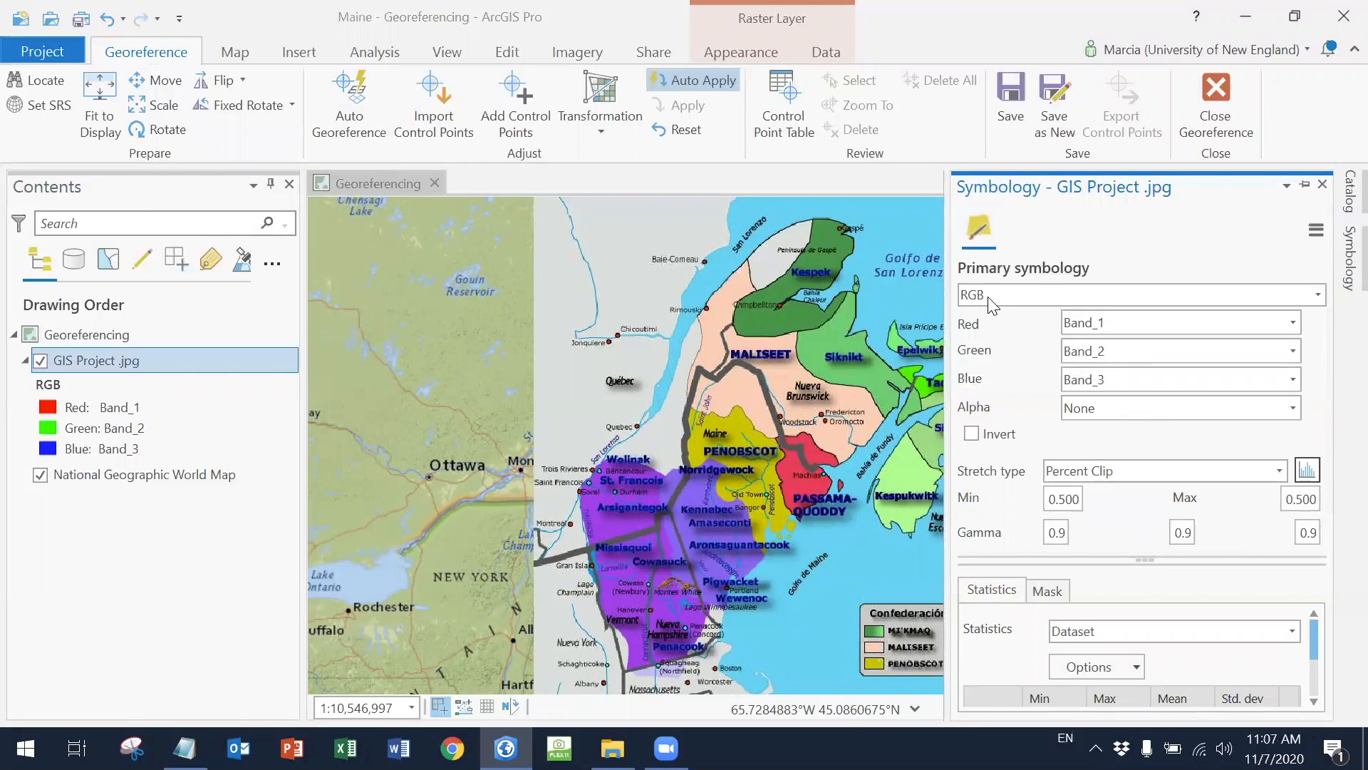
left_click(1034, 299)
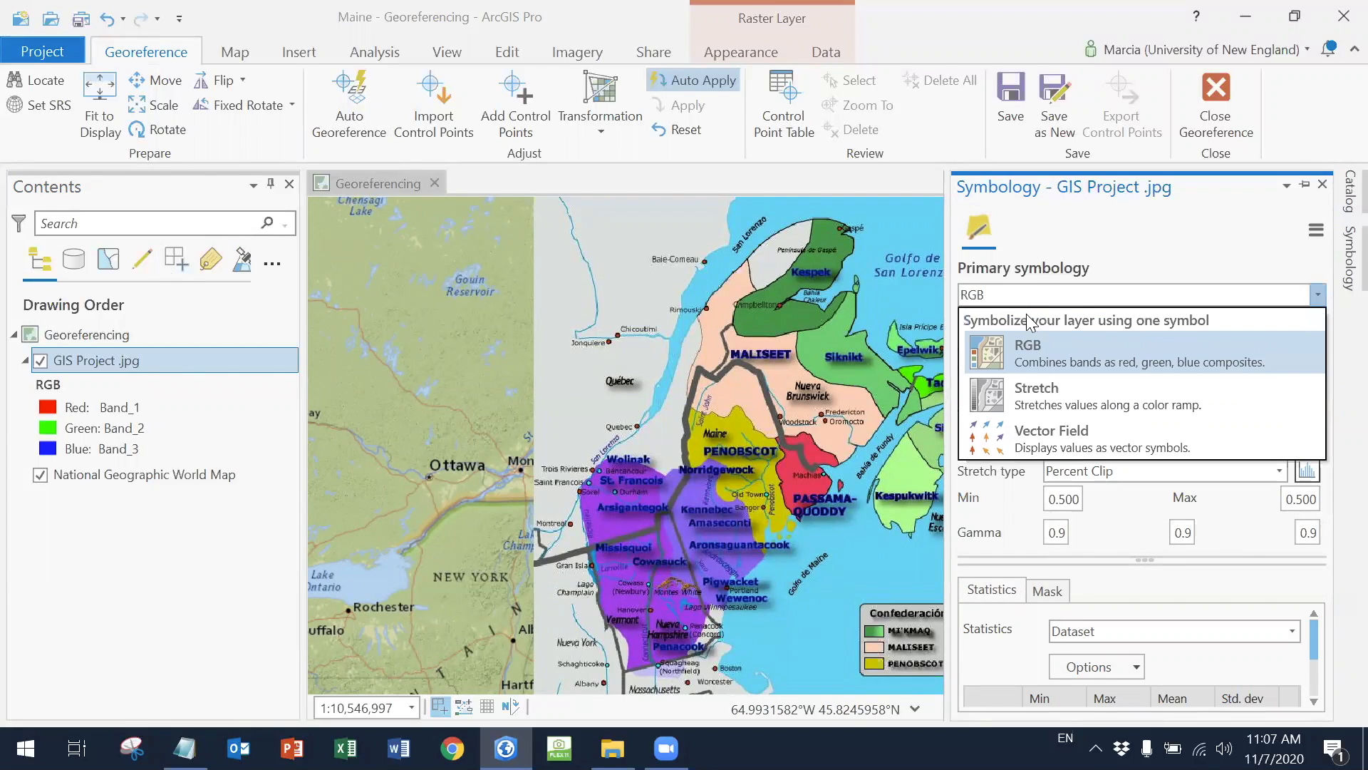
left_click(1034, 401)
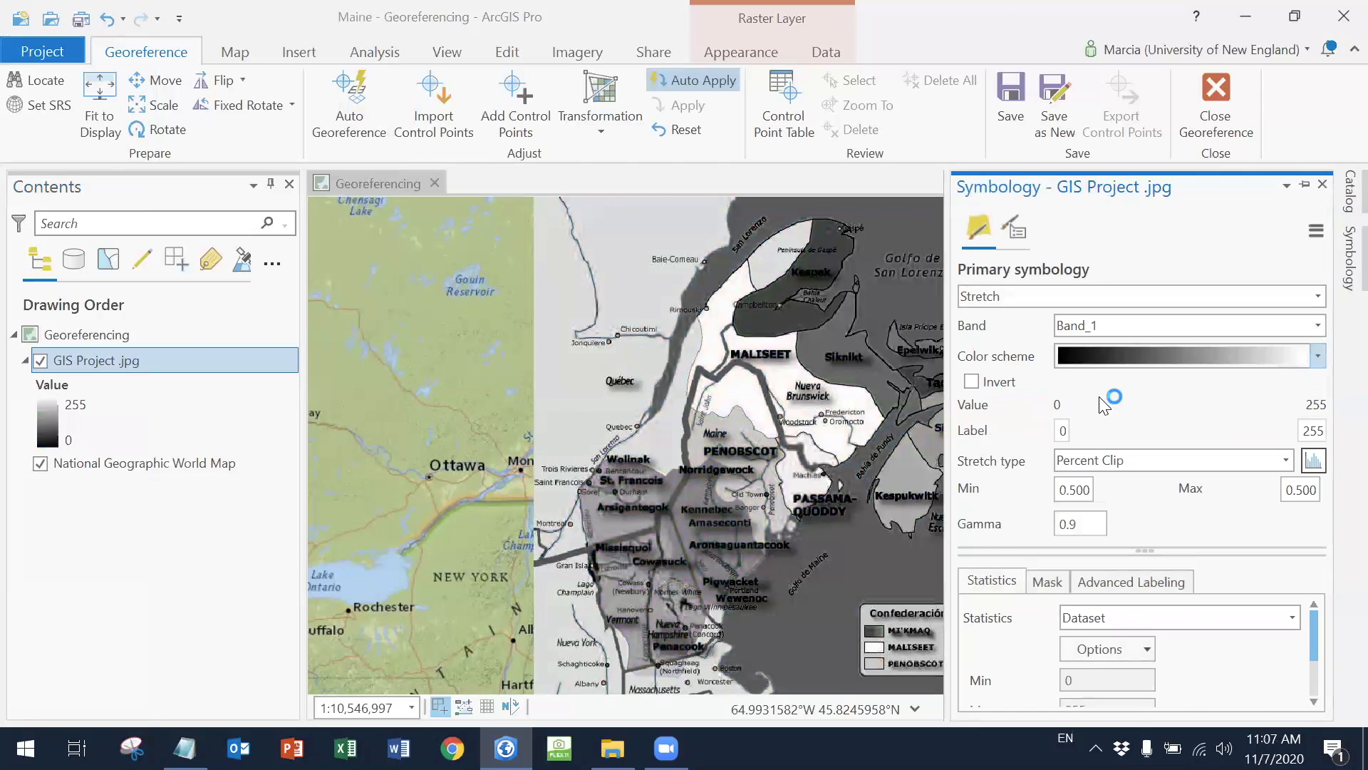
Edit the layer's color scheme so that the white color stop has 80% transparency
left_click(1109, 358)
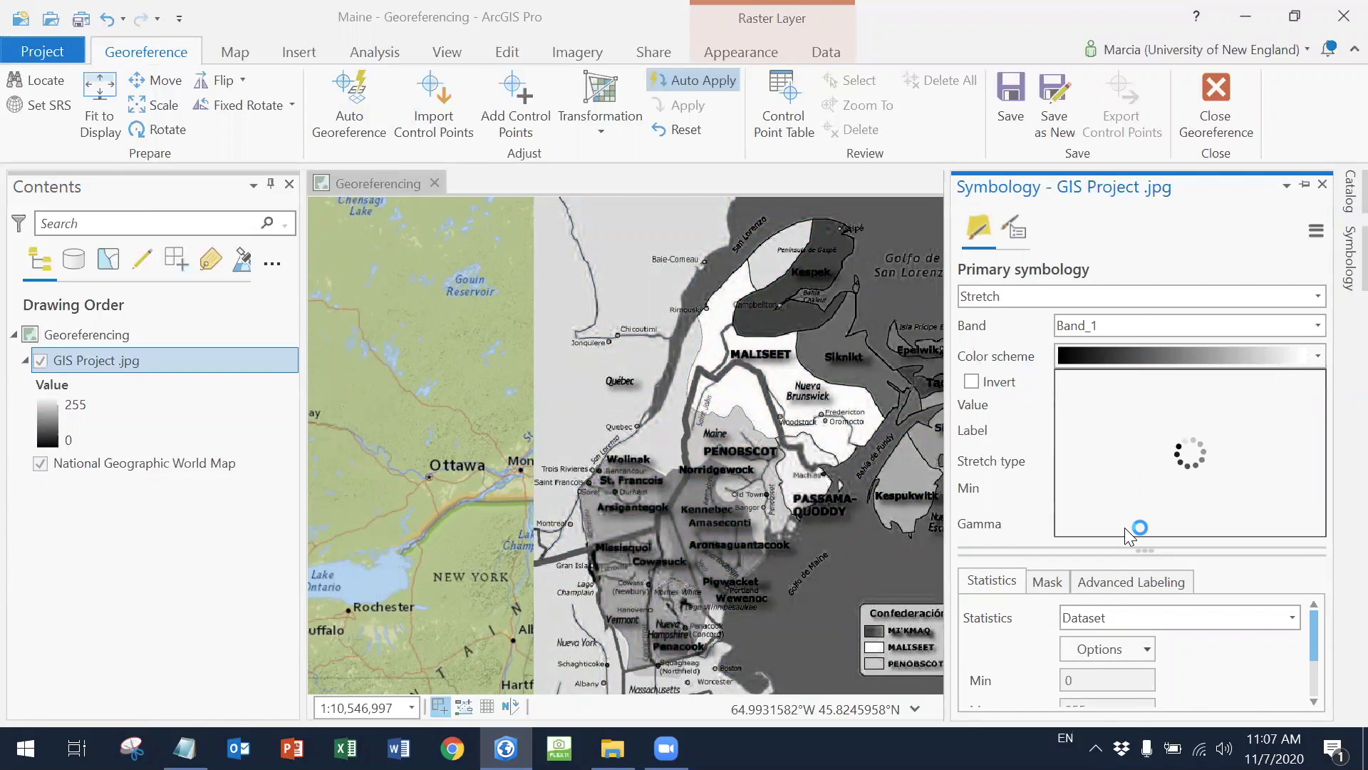
left_click(1166, 552)
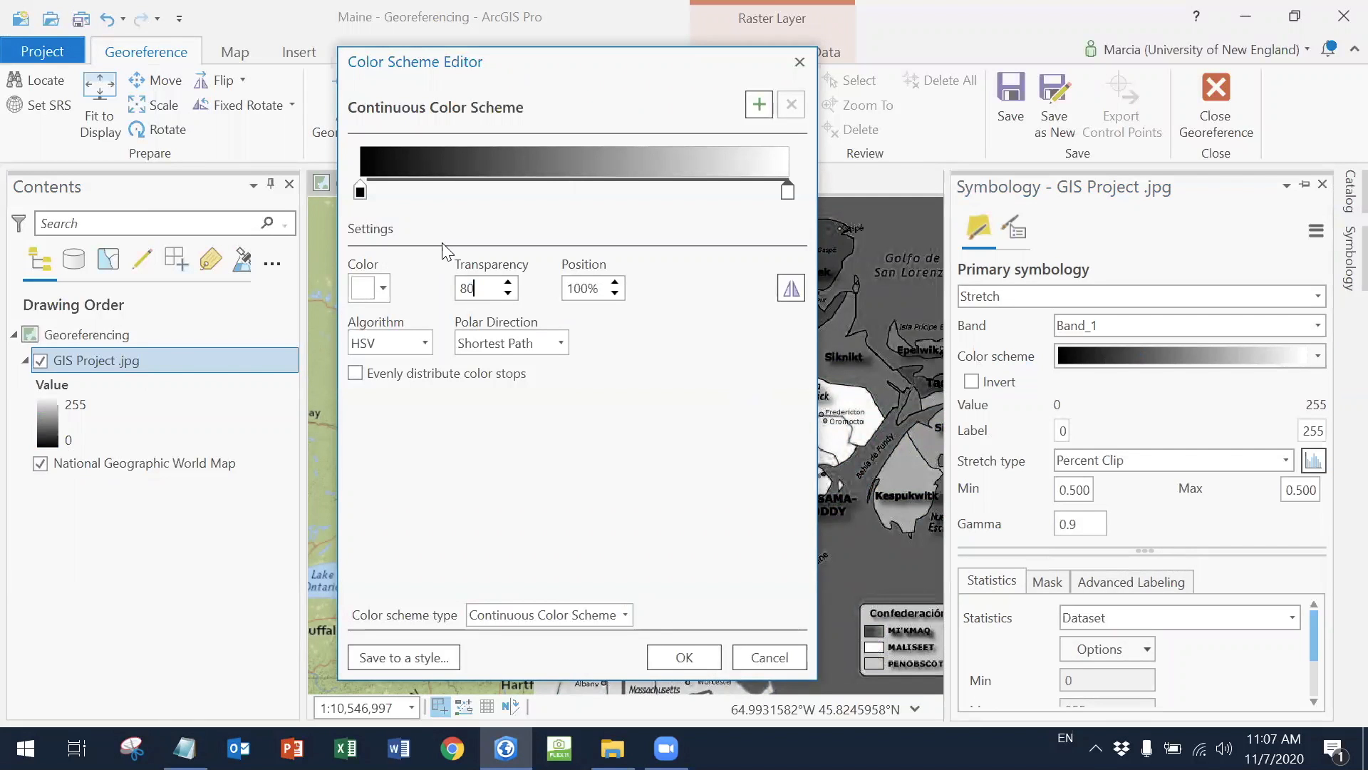
left_click(668, 659)
Add control points linking the image to the basemap at Nova Scotia's southern tip and the St. Lawrence shore near Baie-Comeau
left_click_drag(767, 370, 652, 343)
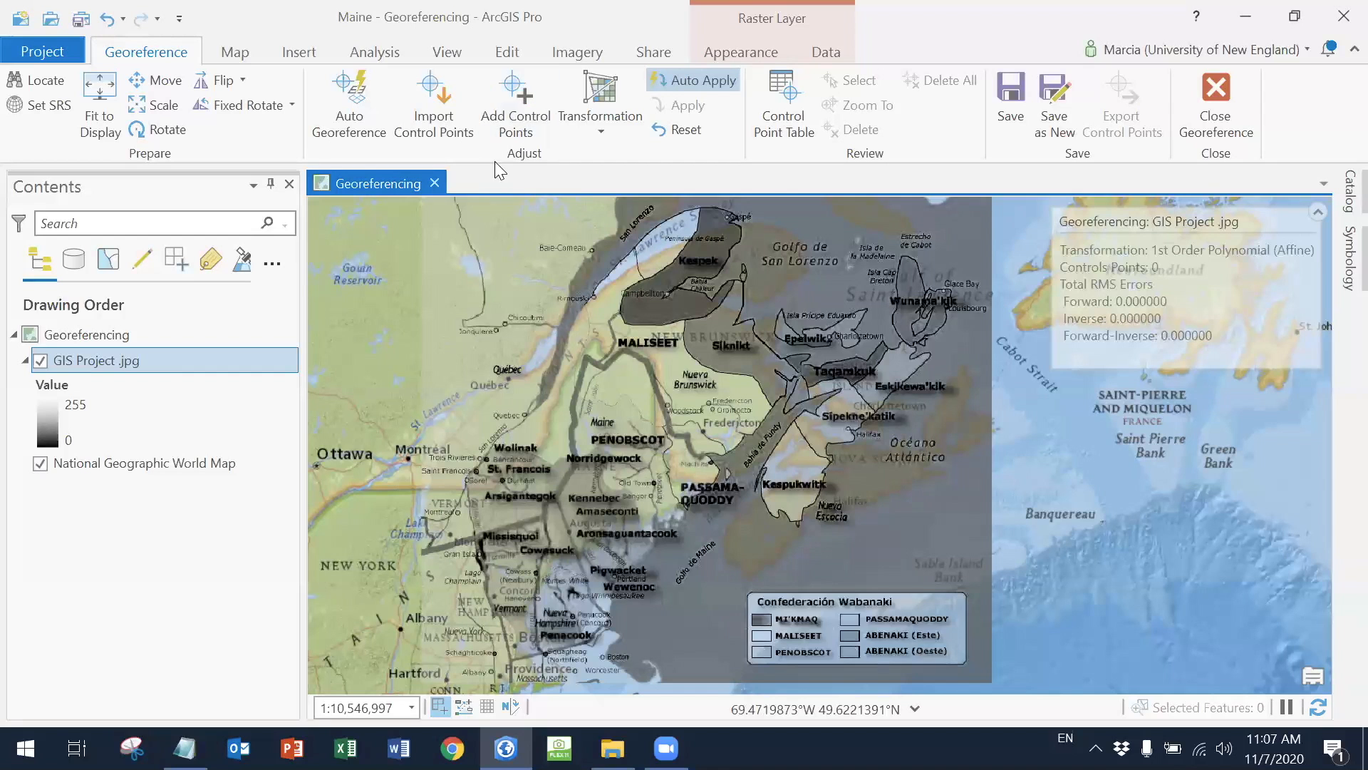
left_click(516, 135)
left_click(796, 521)
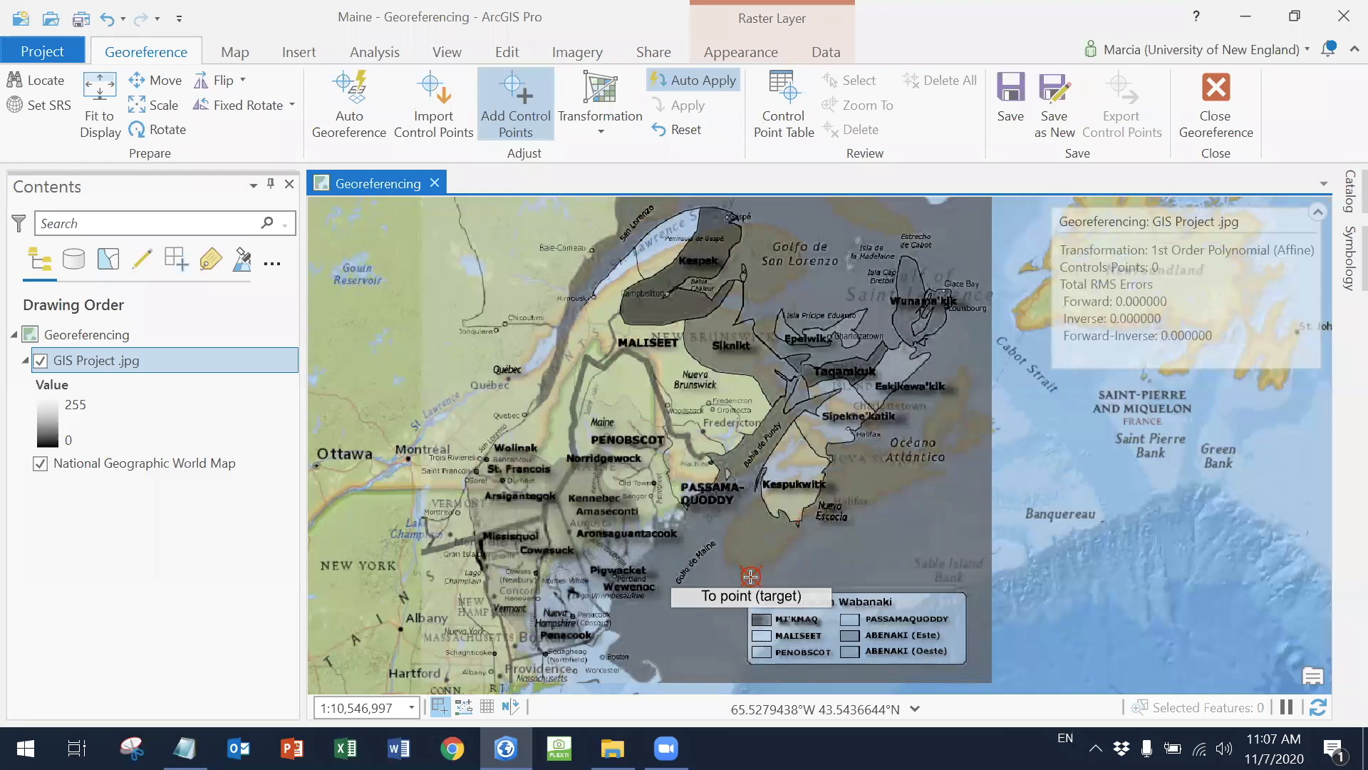
left_click(750, 576)
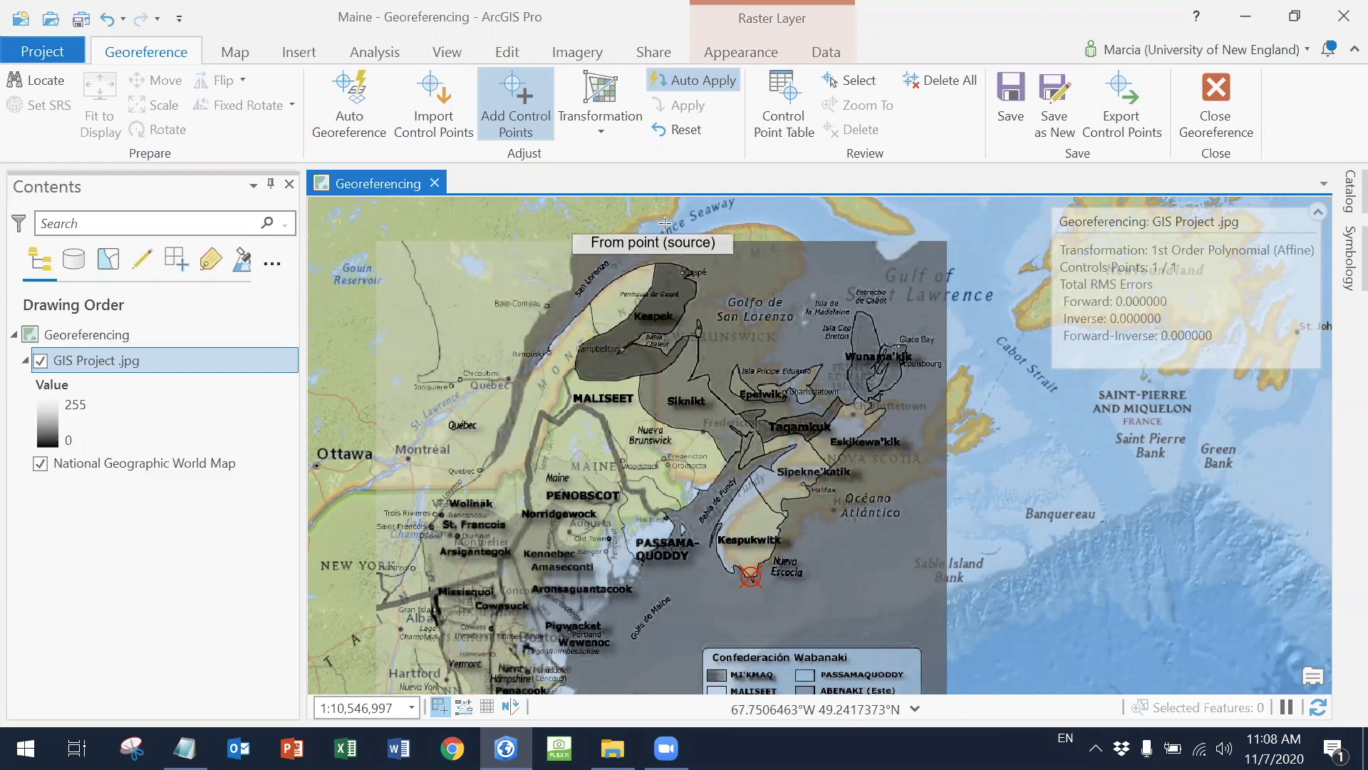
left_click(569, 291)
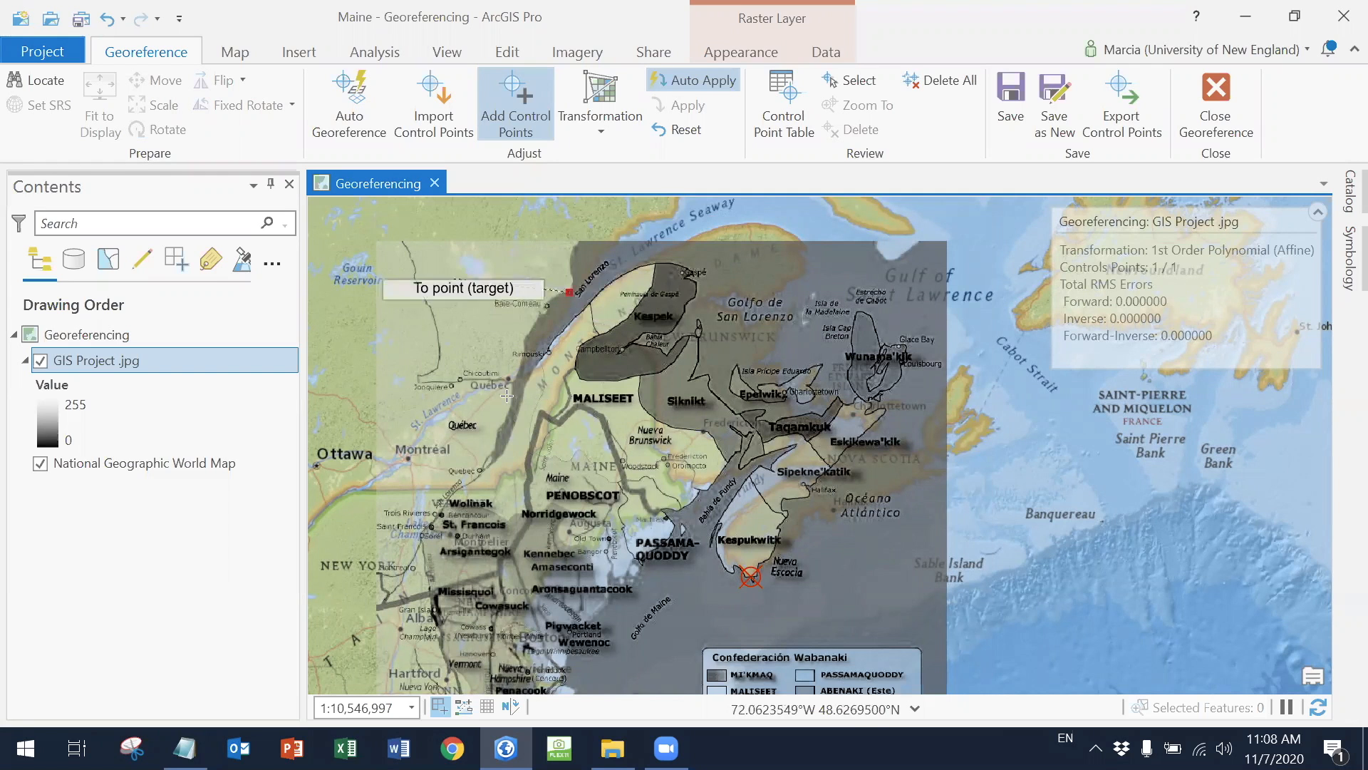
left_click(671, 216)
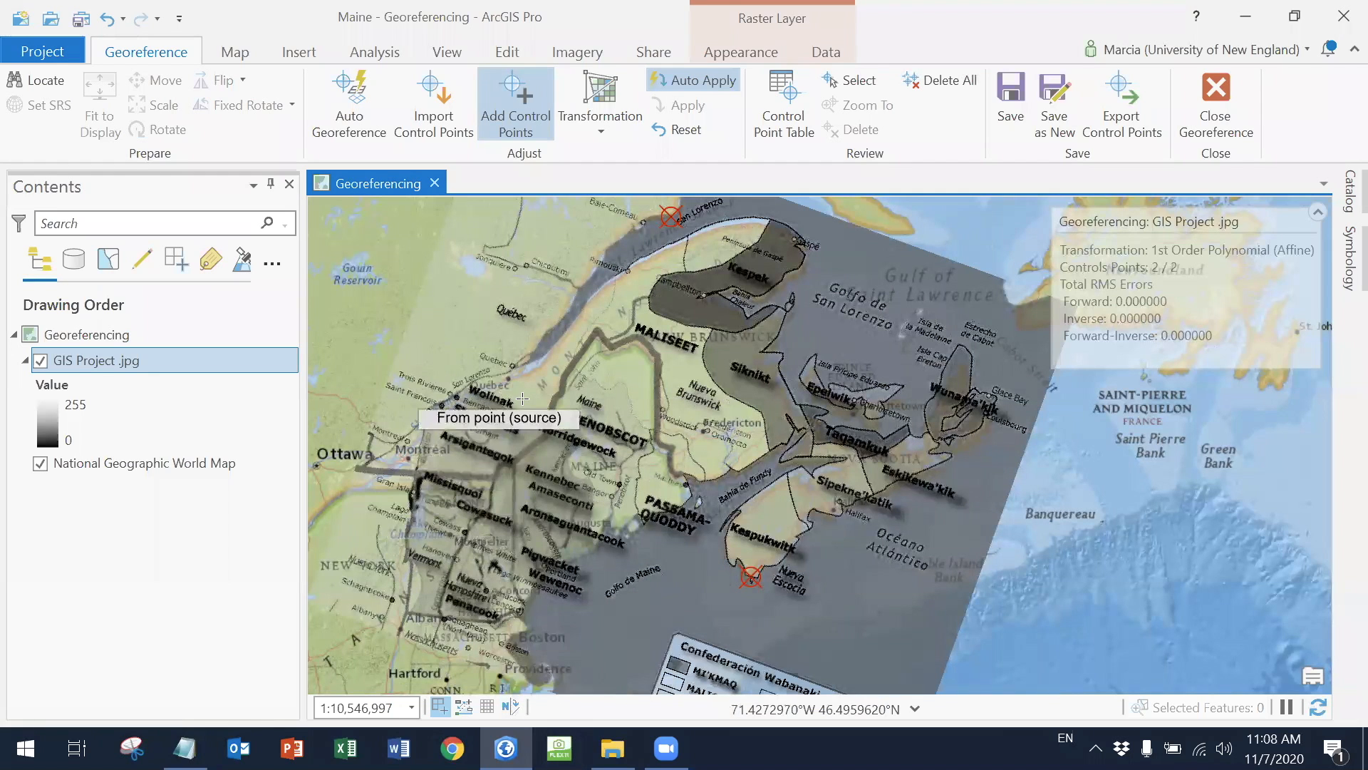
Add two more control points, on the St. Lawrence River near Quebec and at the eastern end of Cape Breton Island
left_click(525, 356)
left_click(522, 368)
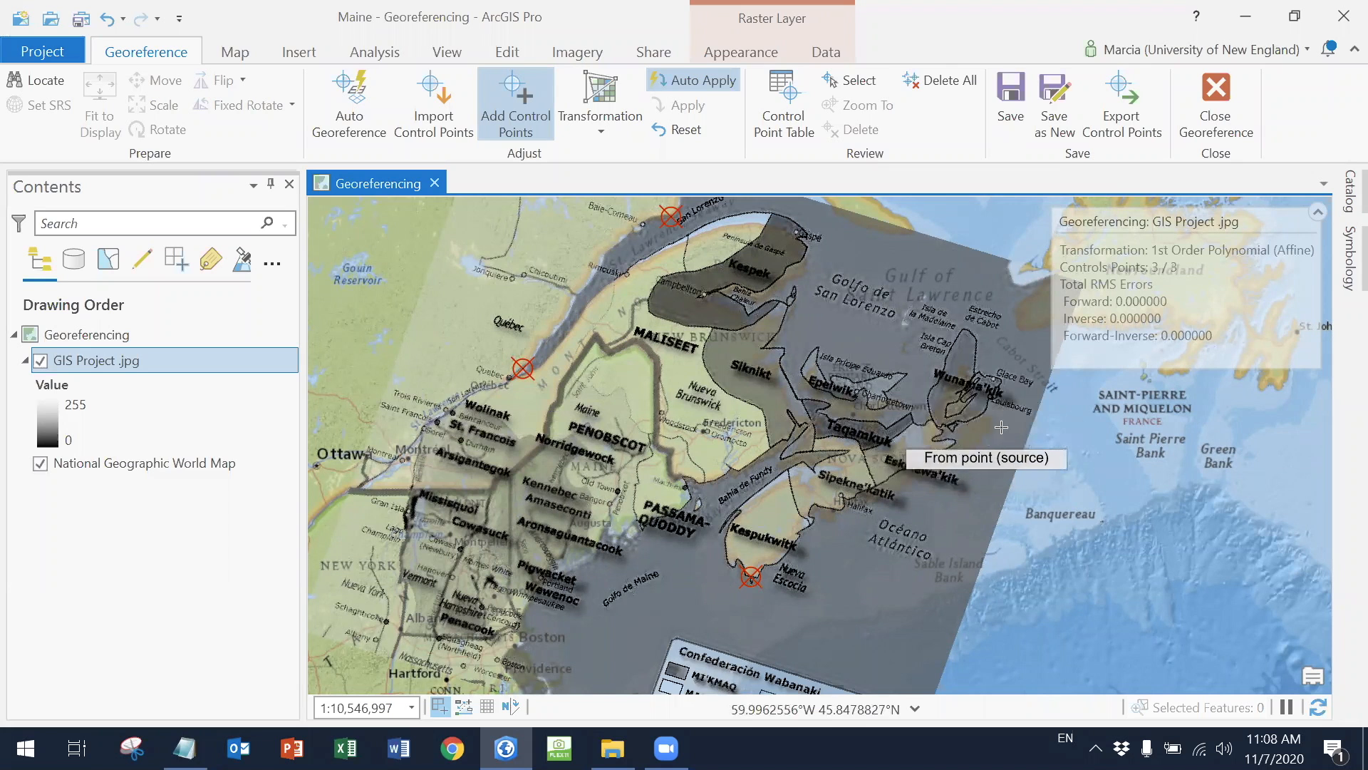
left_click(1001, 391)
left_click(1002, 420)
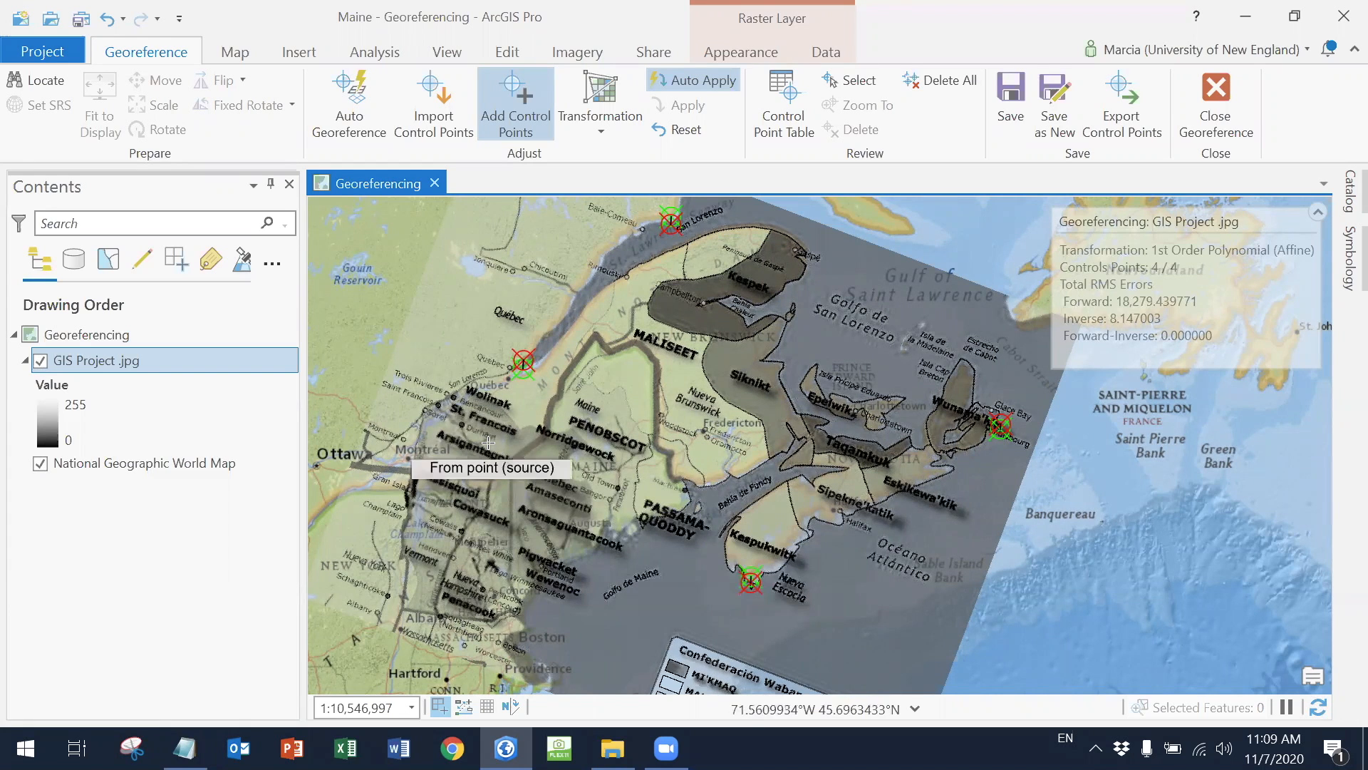
Save the georeferencing of the image and open the control point table to review the links
left_click(1011, 104)
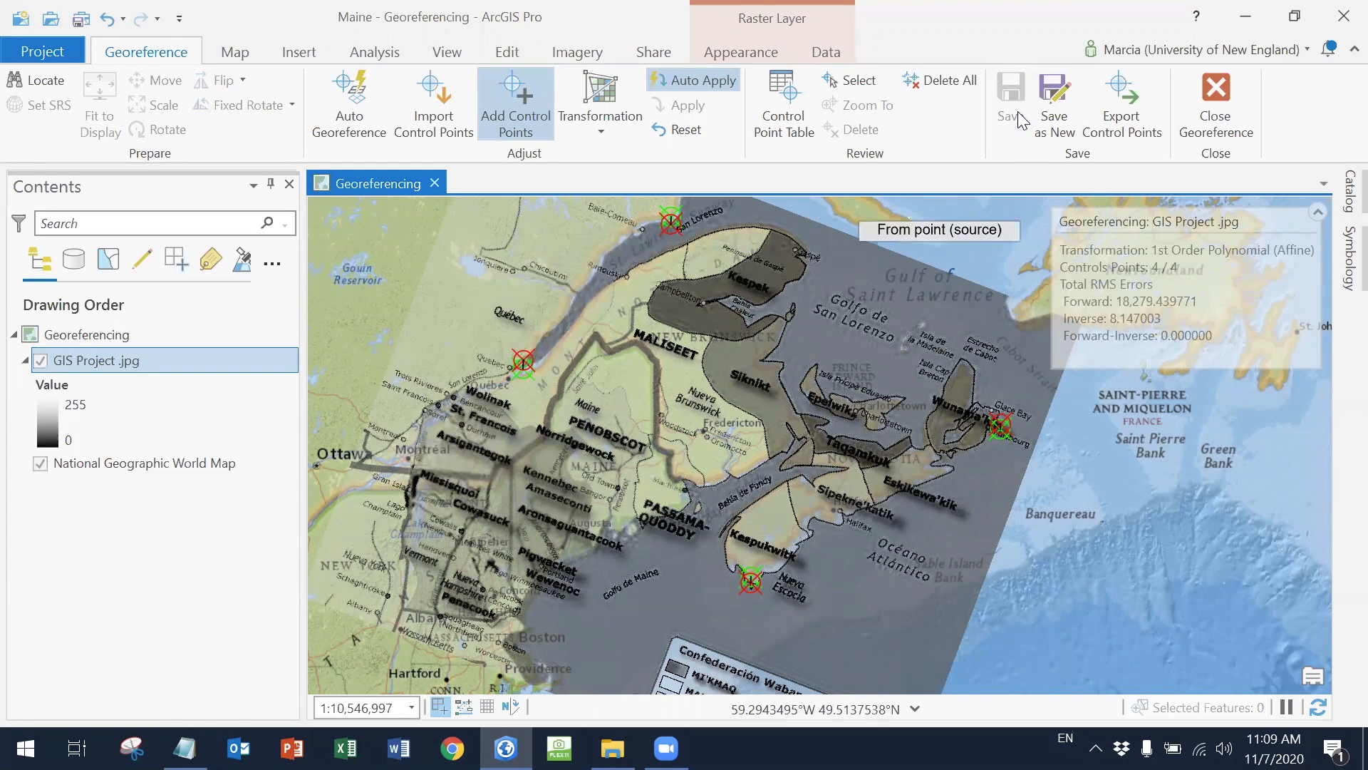
left_click(798, 127)
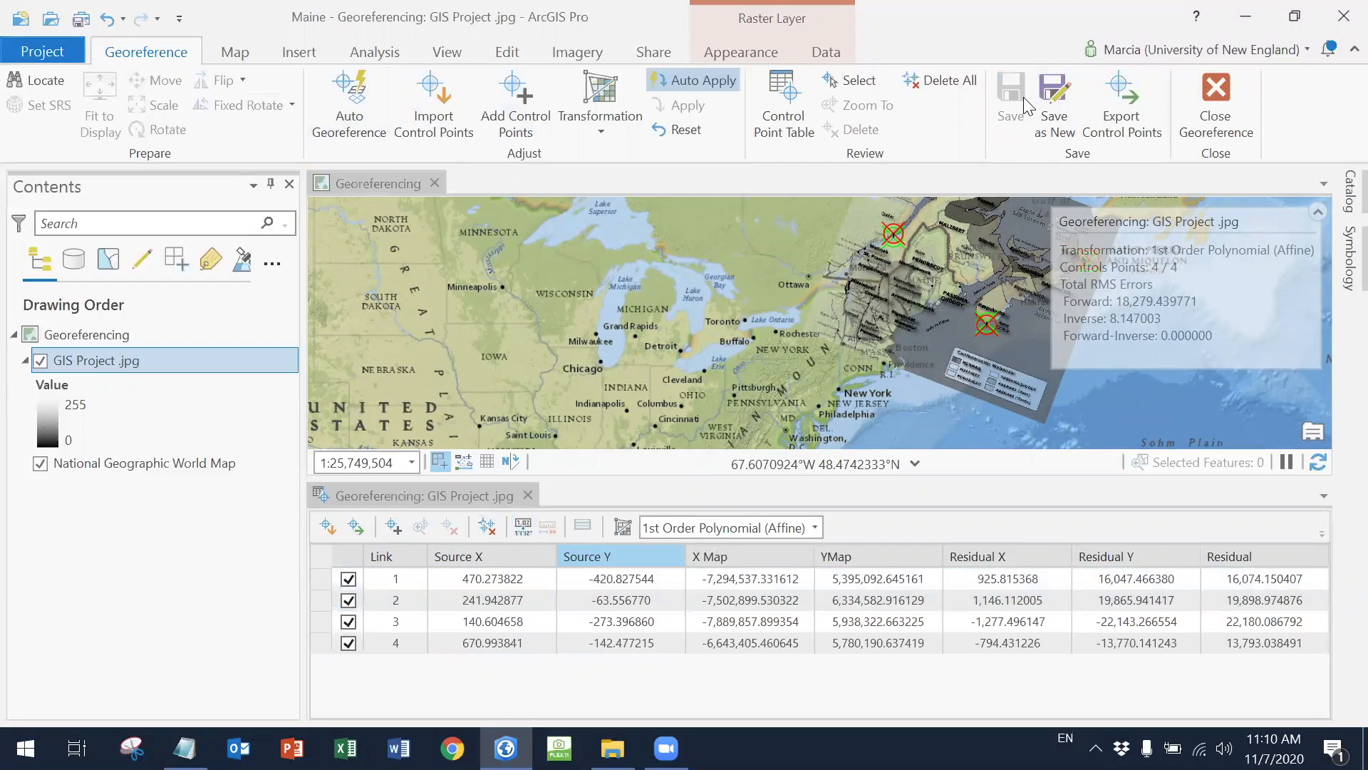
Close the georeferencing session and inspect how the image lines up with the basemap around Maine and Nova Scotia
left_click(1214, 93)
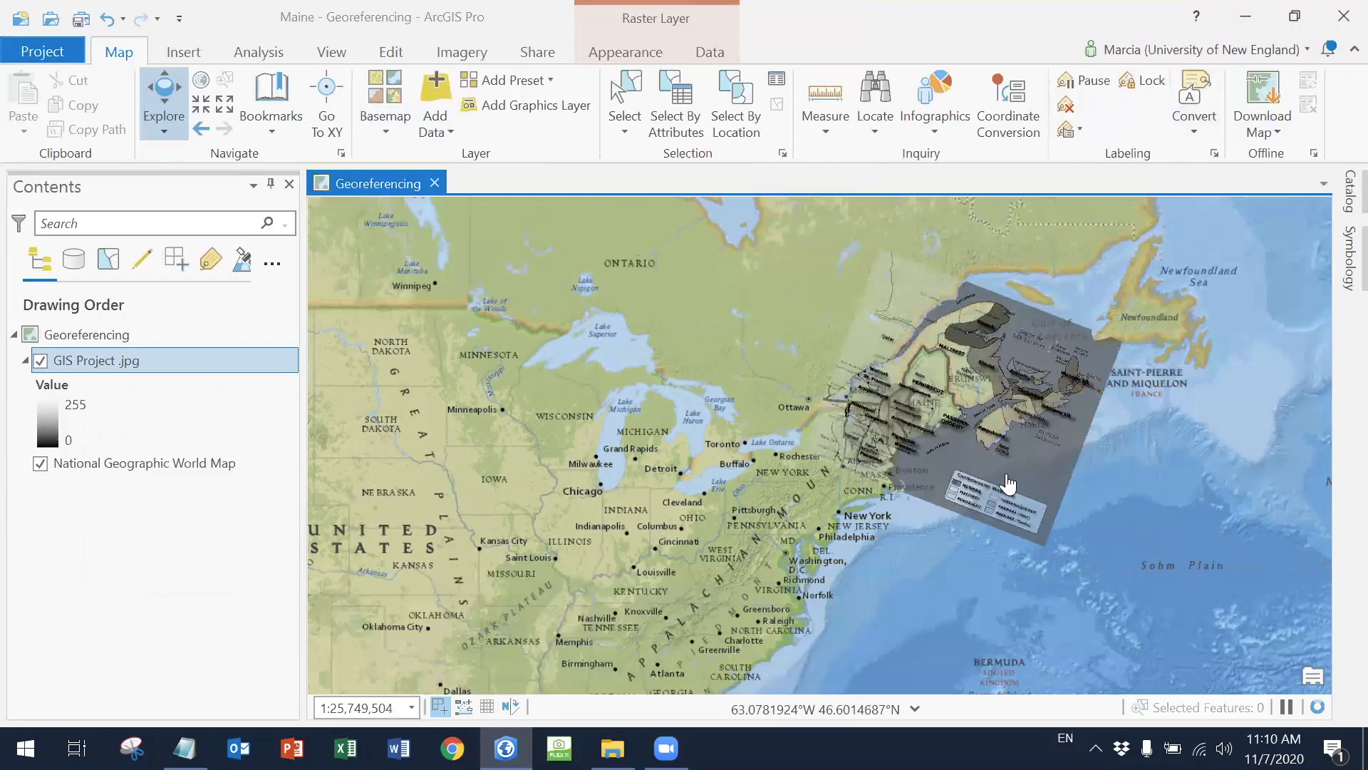
left_click_drag(752, 435, 812, 476)
scroll(693, 435, "up", 2)
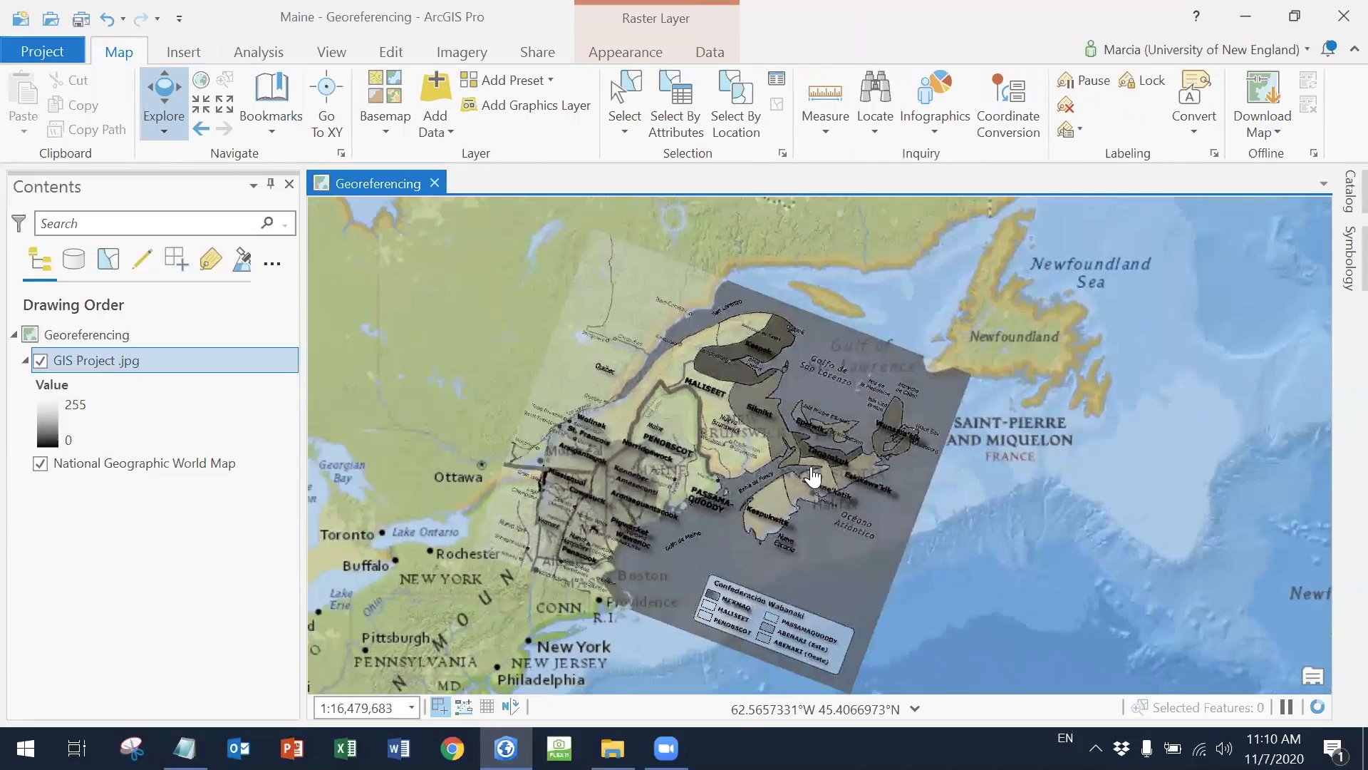
scroll(798, 476, "up", 1)
scroll(798, 476, "up", 1)
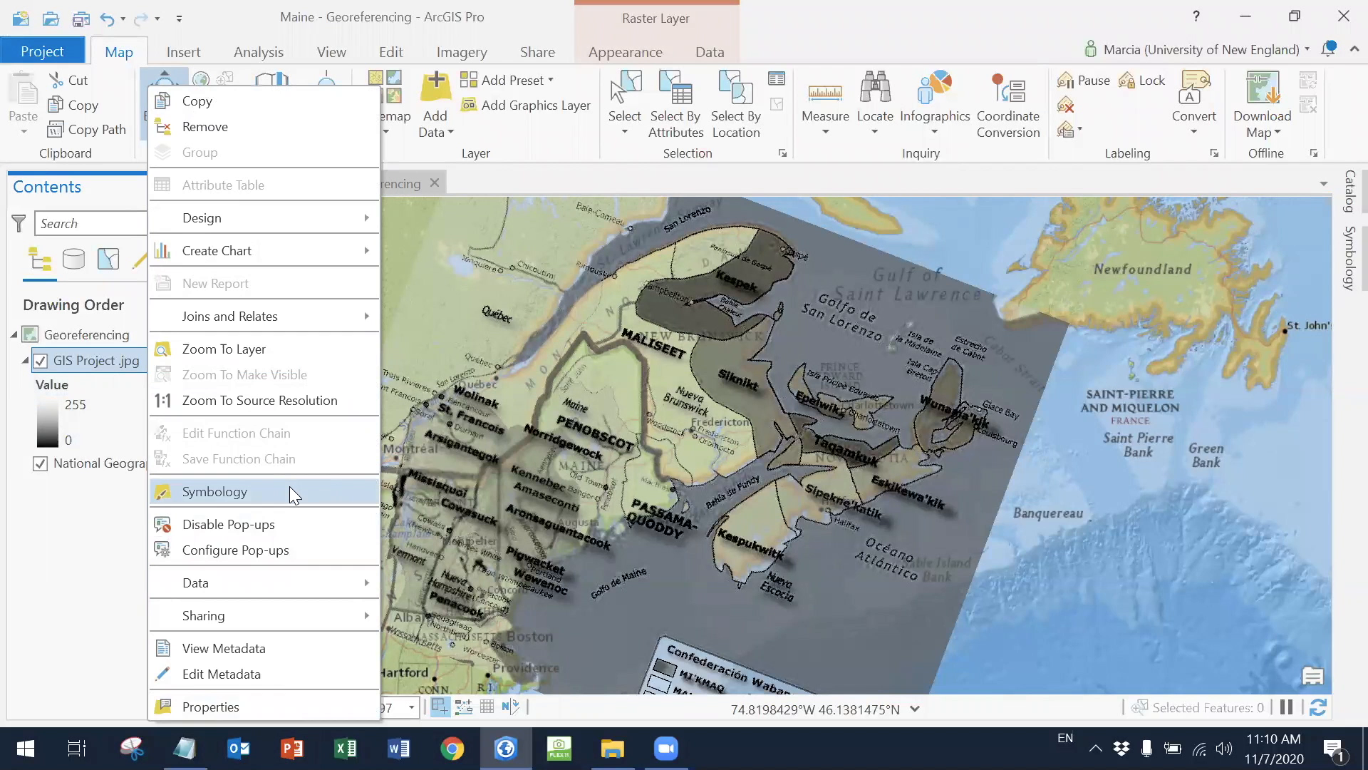
Change the primary symbology of the GIS Project .jpg layer to RGB and check the layer against the basemap
left_click(290, 489)
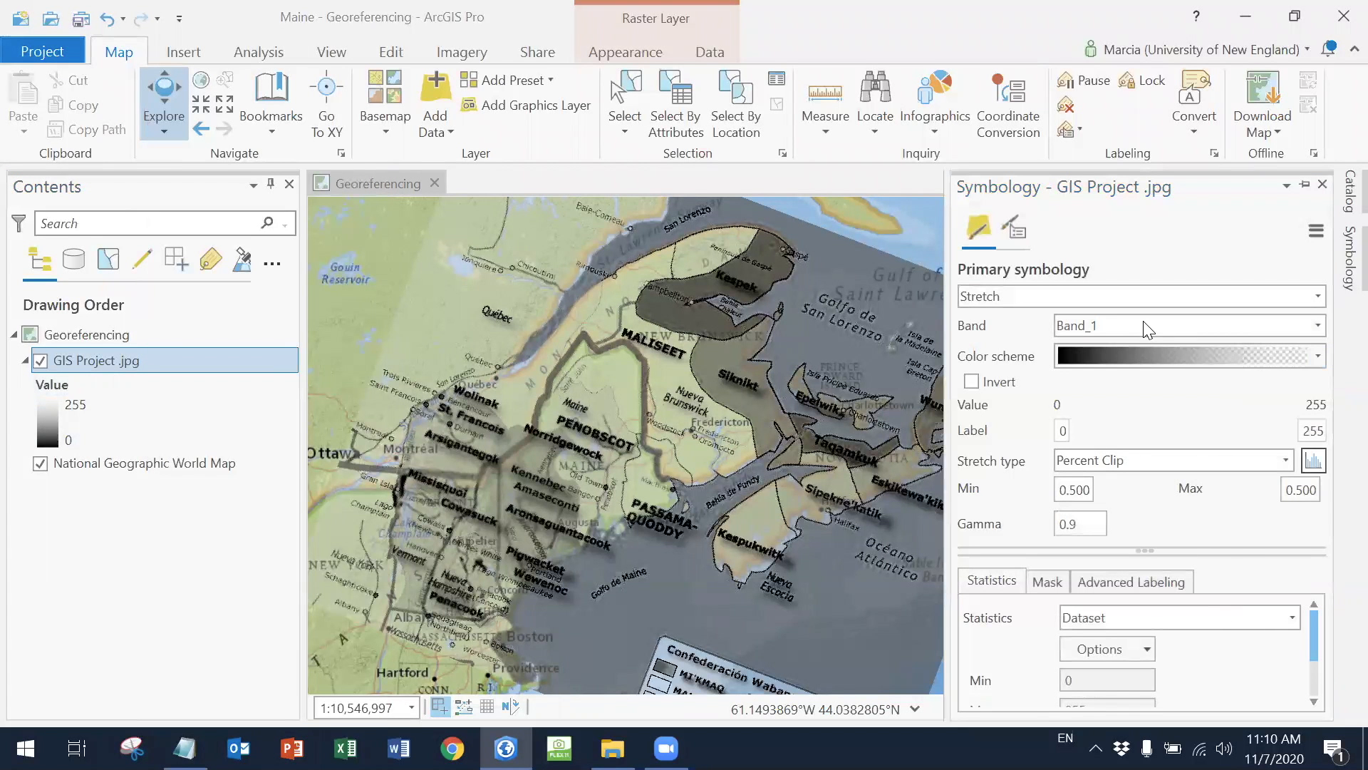
left_click(1143, 295)
left_click(1026, 359)
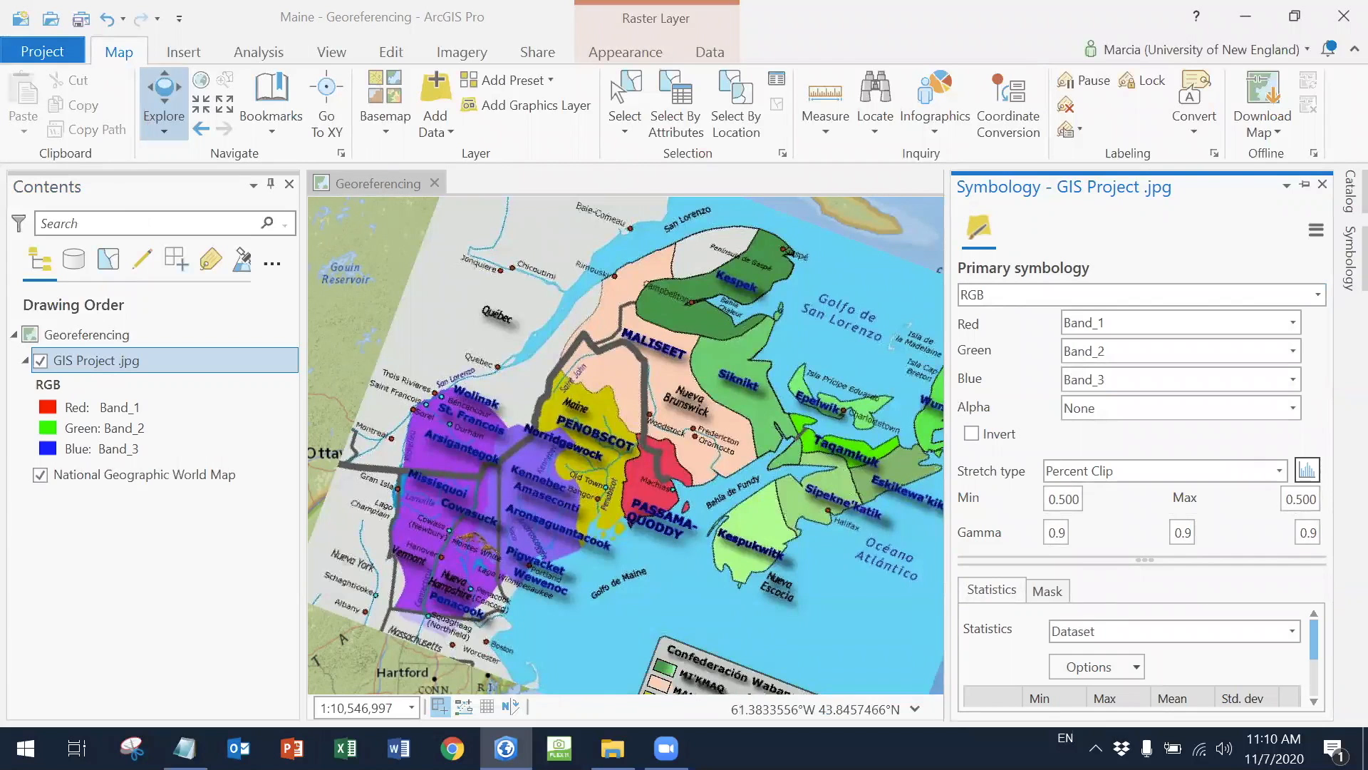
left_click(40, 365)
Start a new feature class in the Maine.gdb geodatabase of the project's databases
left_click(1349, 191)
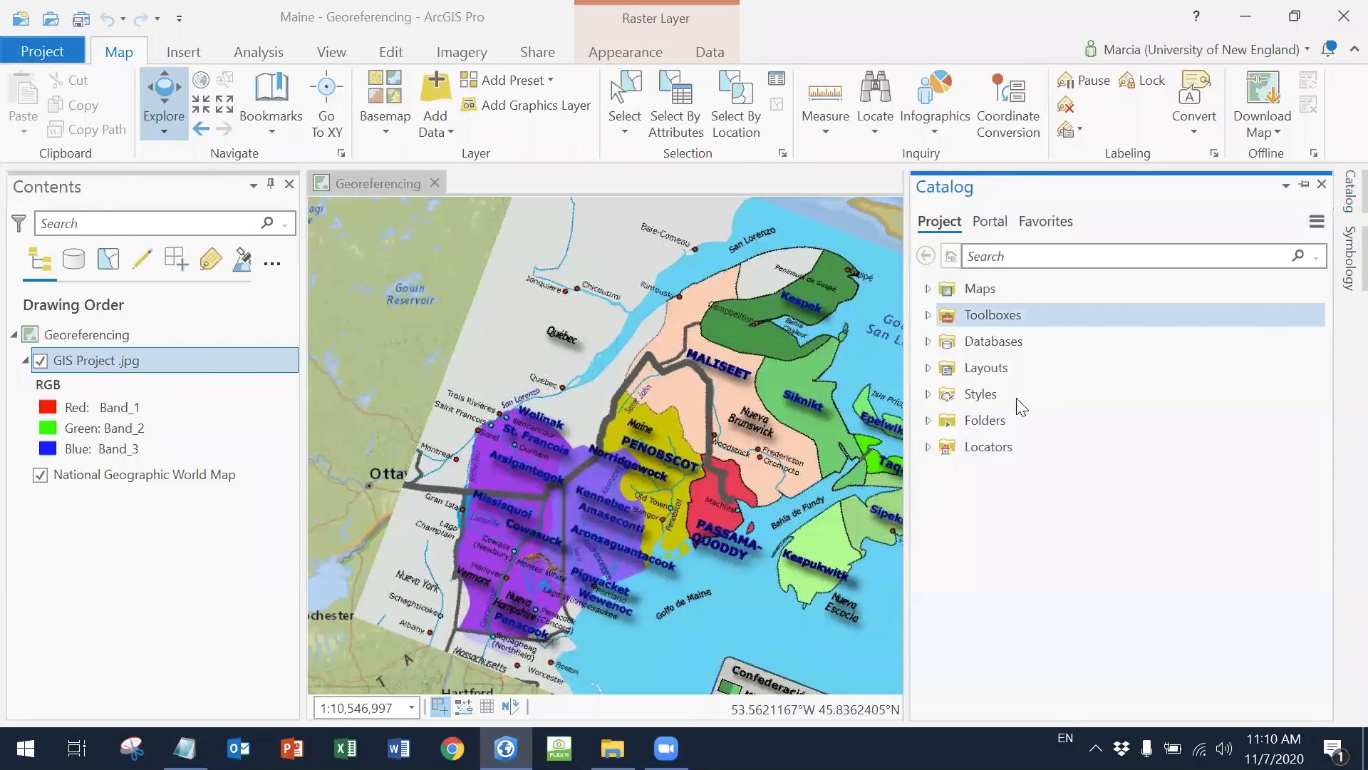
left_click(928, 340)
right_click(1012, 342)
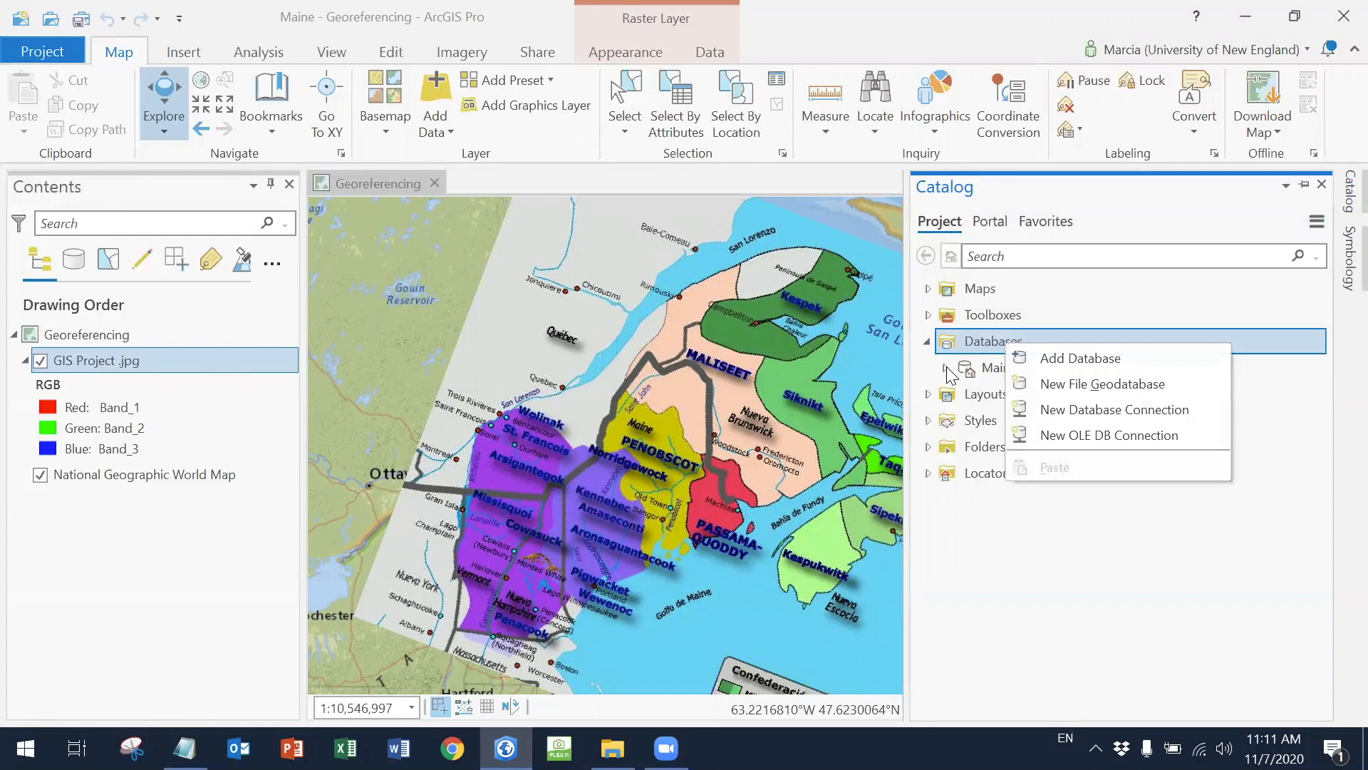
key("Escape")
left_click(1021, 372)
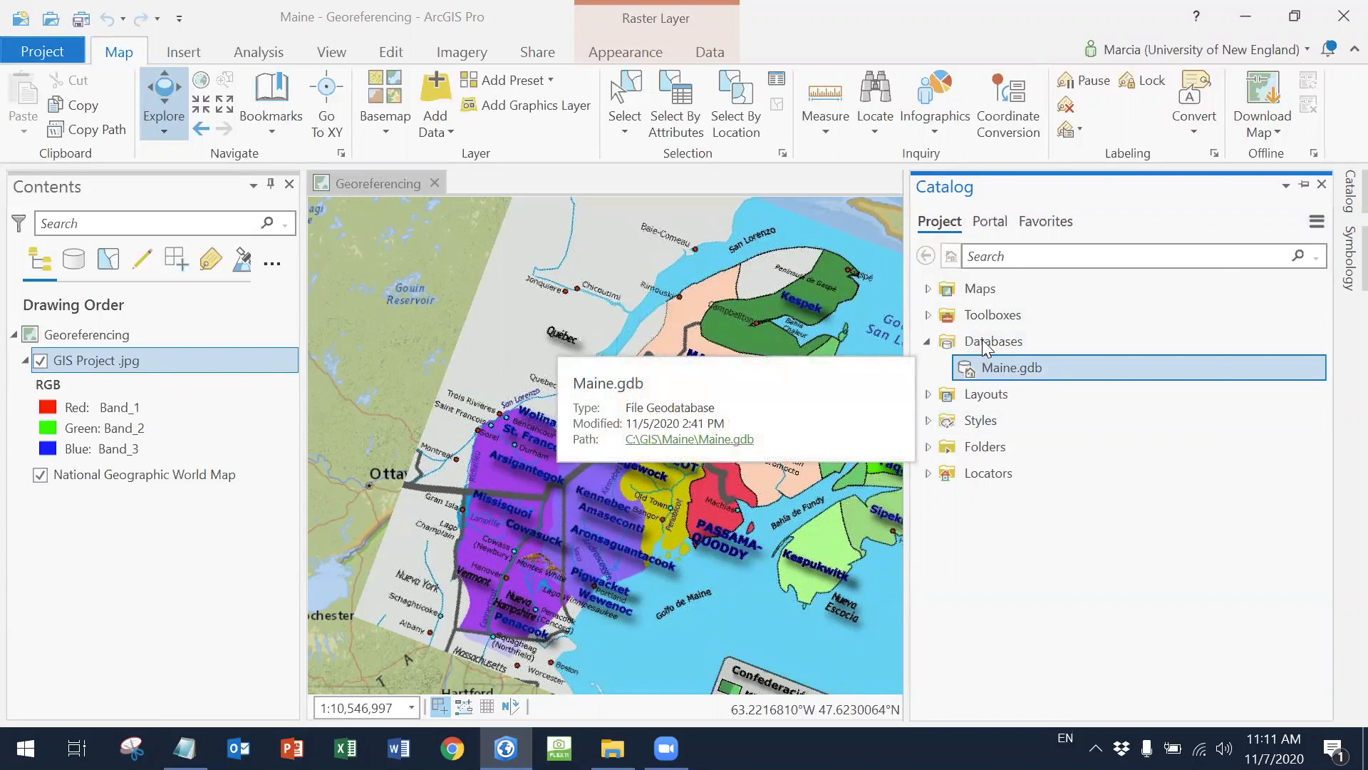
right_click(998, 367)
mouse_move(1058, 106)
left_click(938, 135)
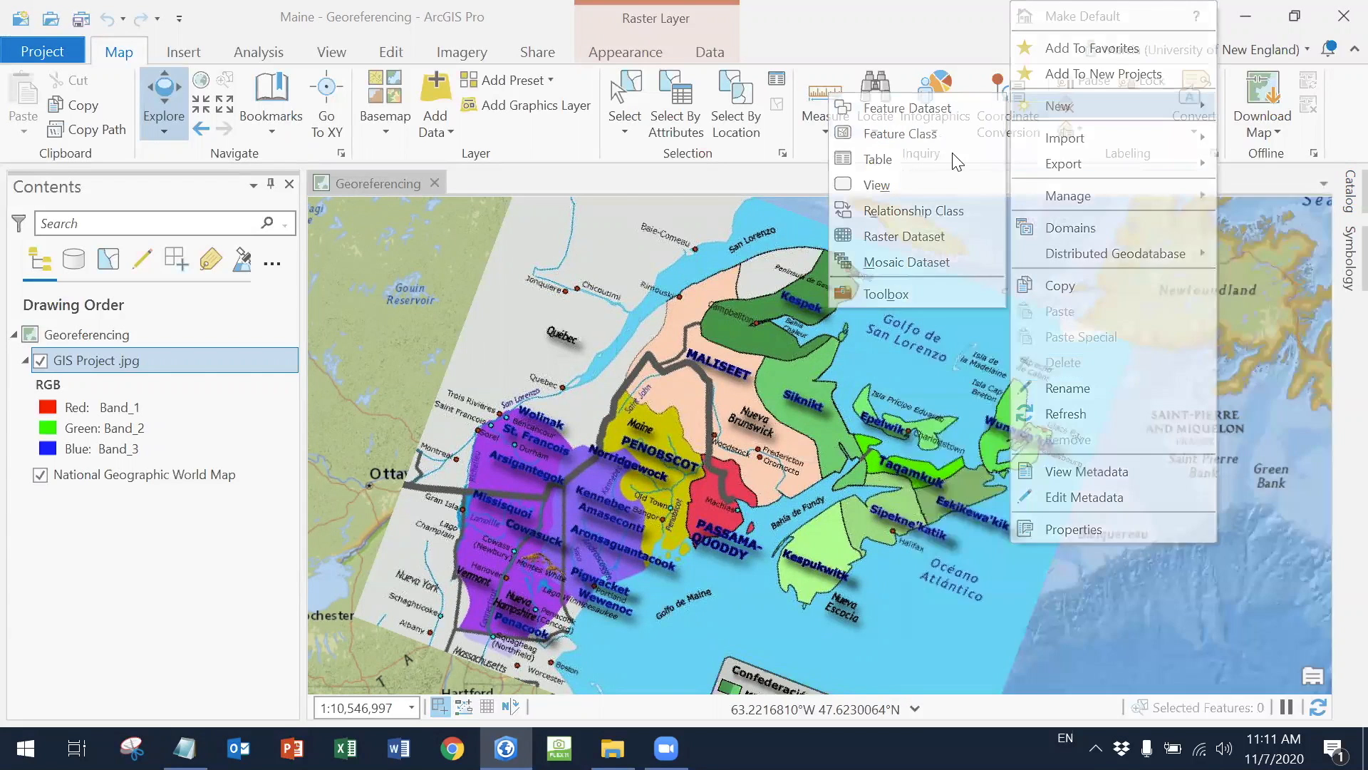
Name the polygon feature class Areas, give it the alias Areas, and start adding a new field
left_click(1004, 285)
type("Areas")
key("Tab")
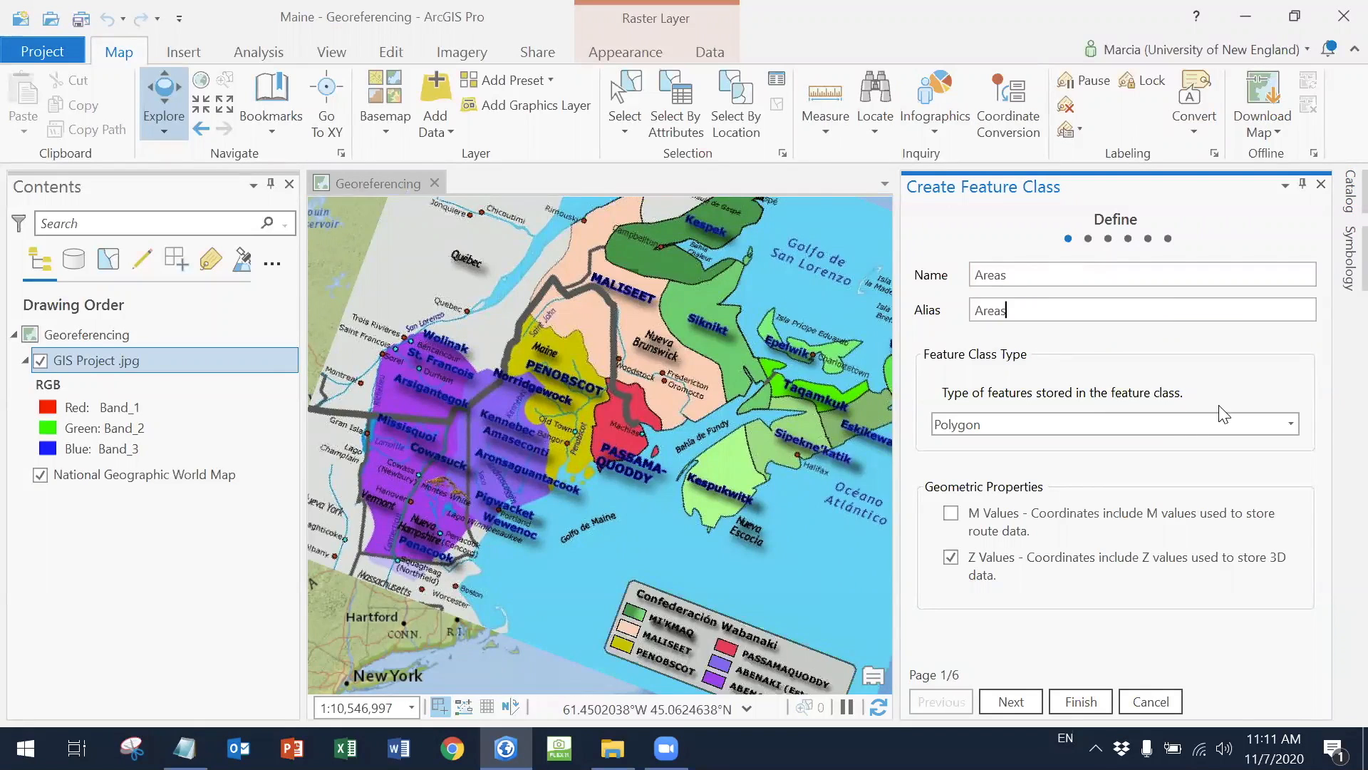
left_click(1009, 701)
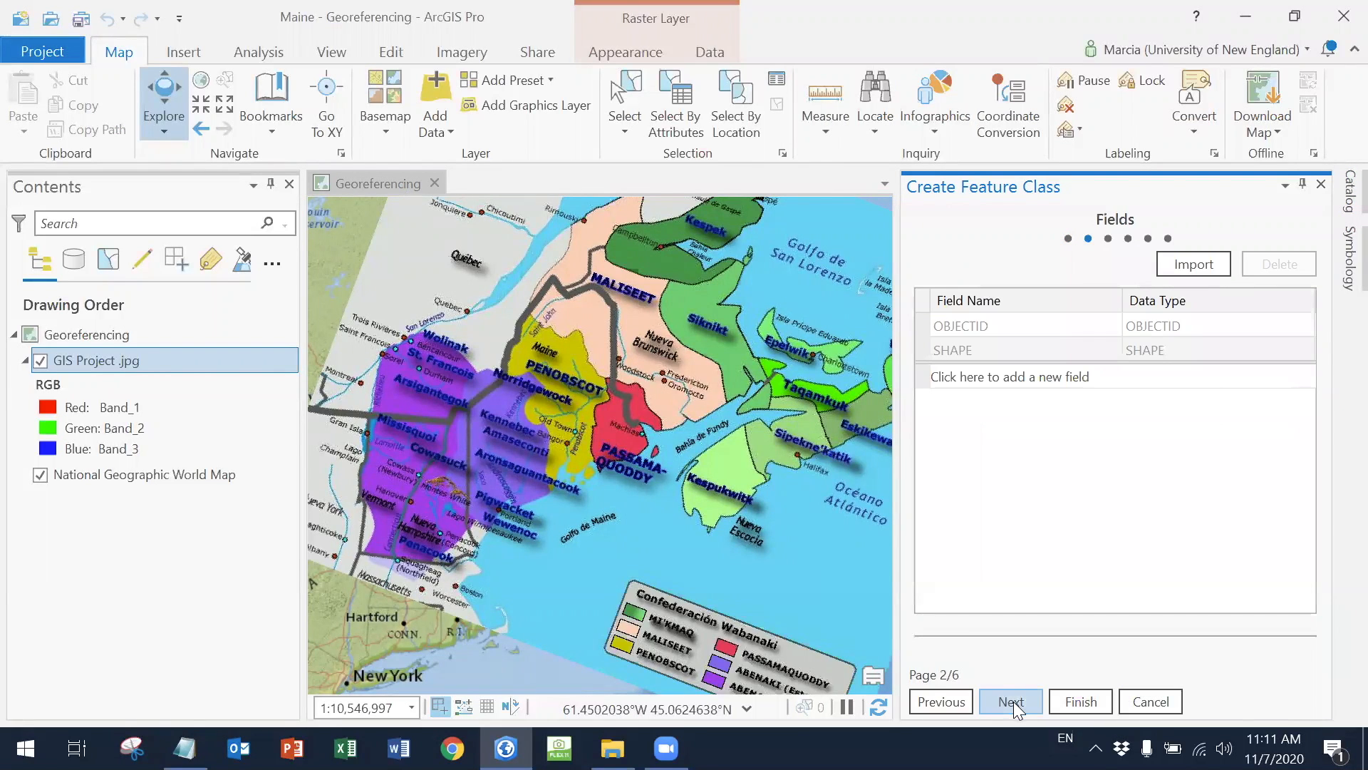
left_click(974, 379)
type("e")
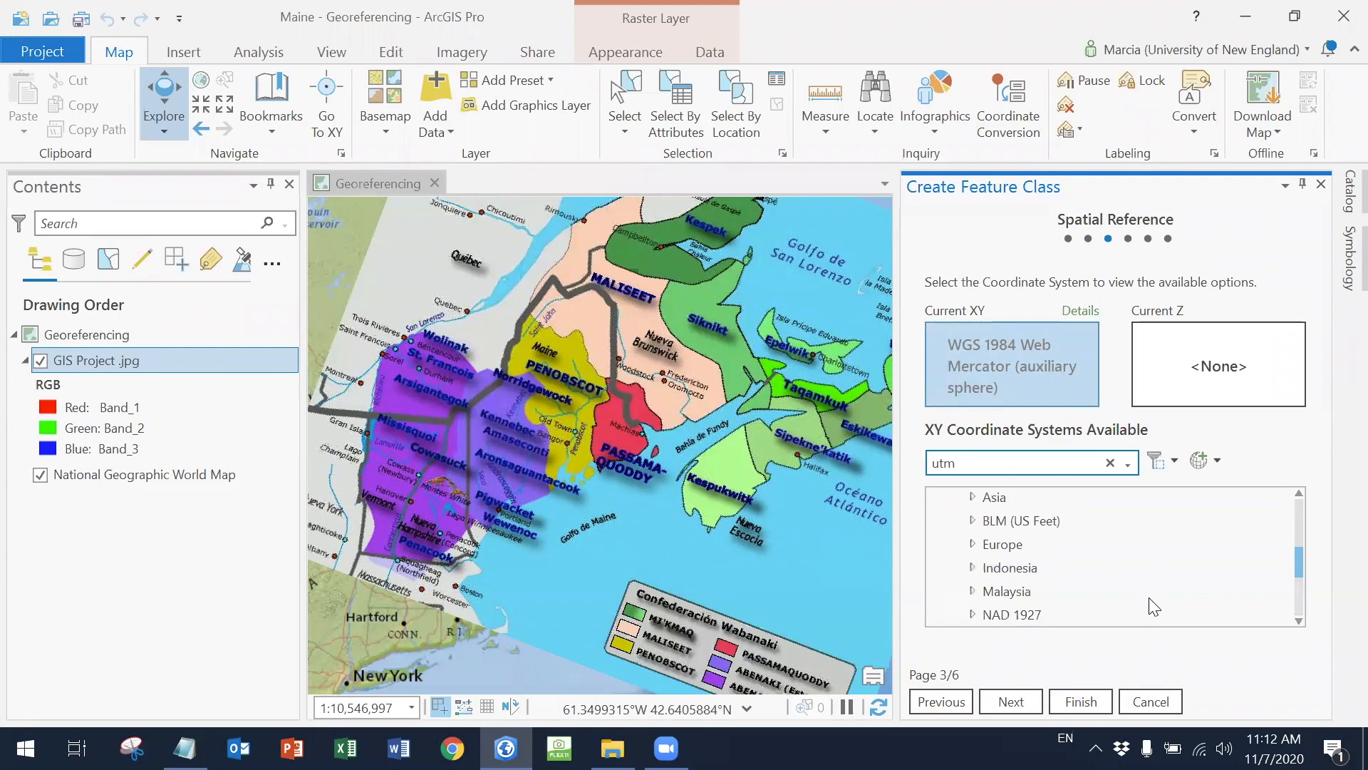
Browse the UTM coordinate systems to the WGS 1984 Northern Hemisphere zones for the feature class's spatial reference
scroll(1148, 597, "down", 1)
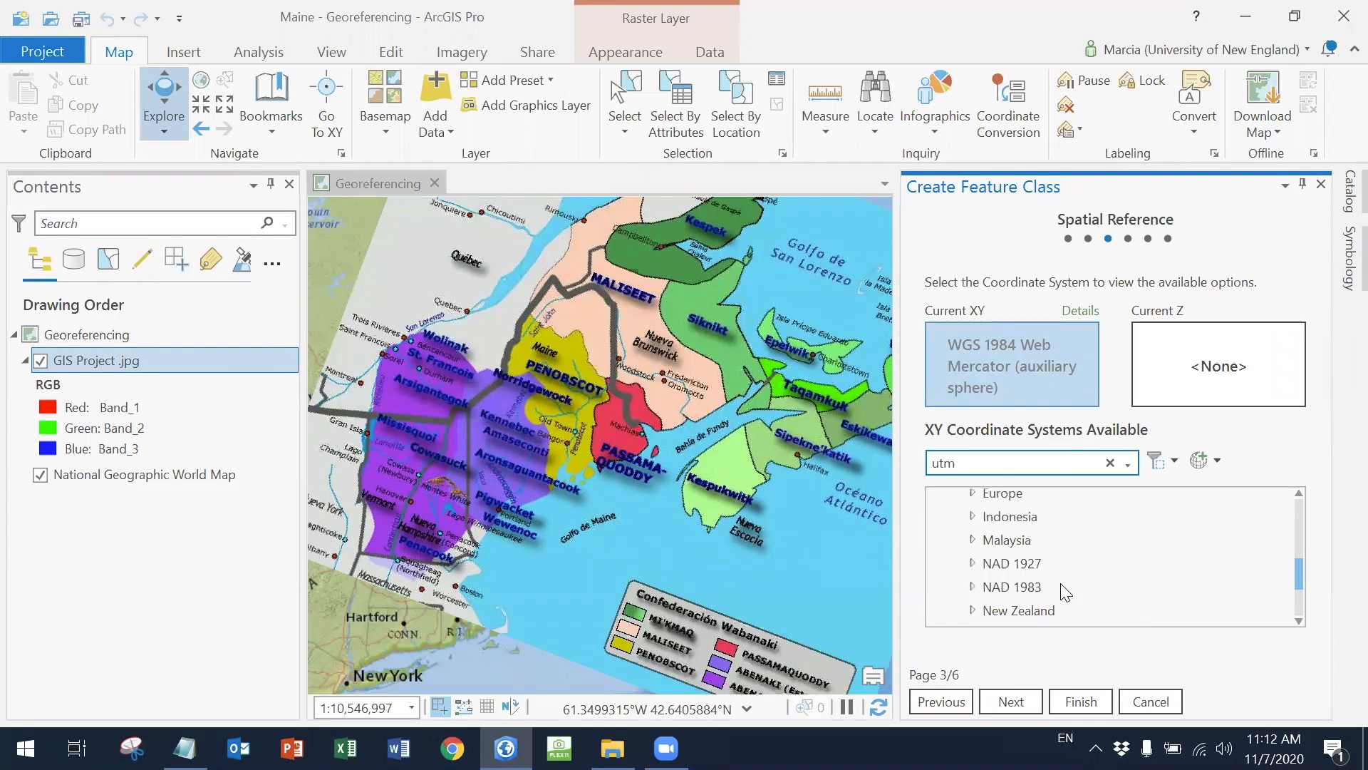
scroll(1028, 536, "down", 6)
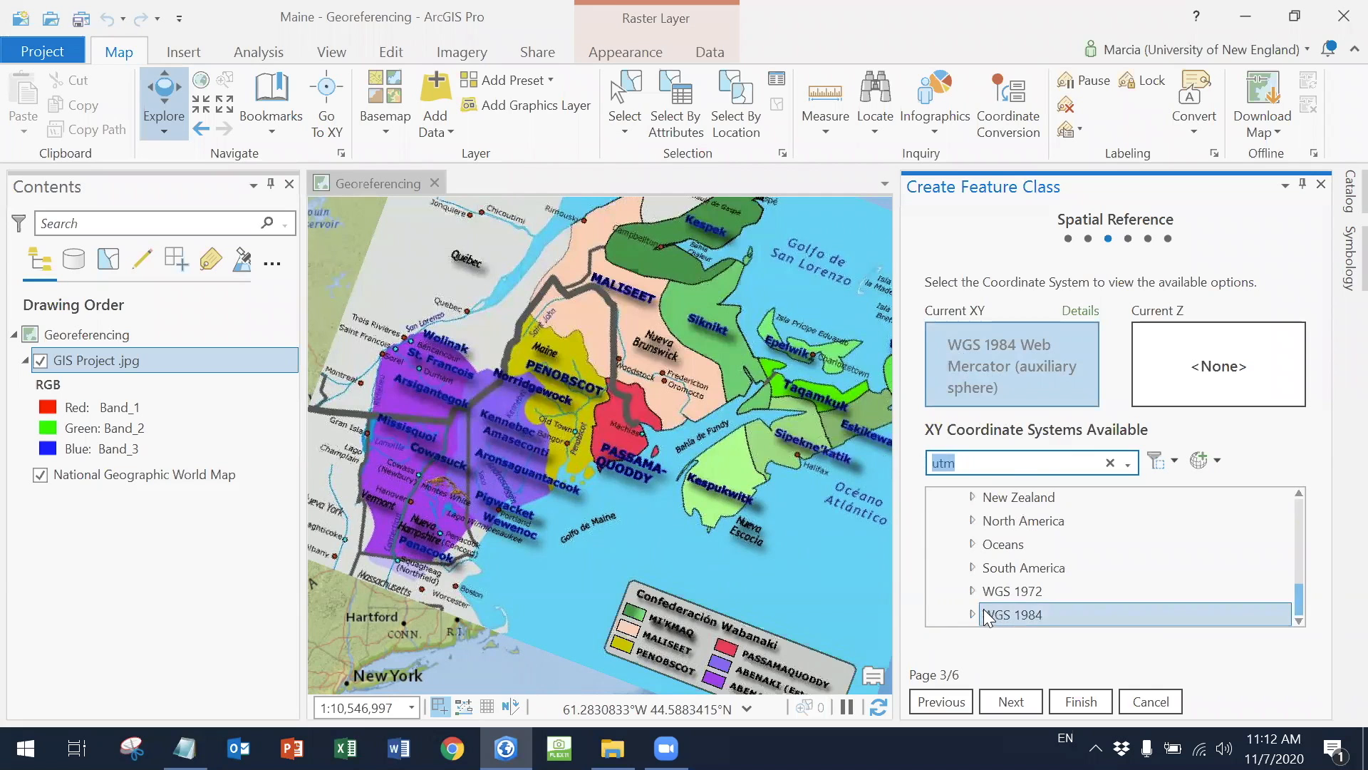
double_click(986, 617)
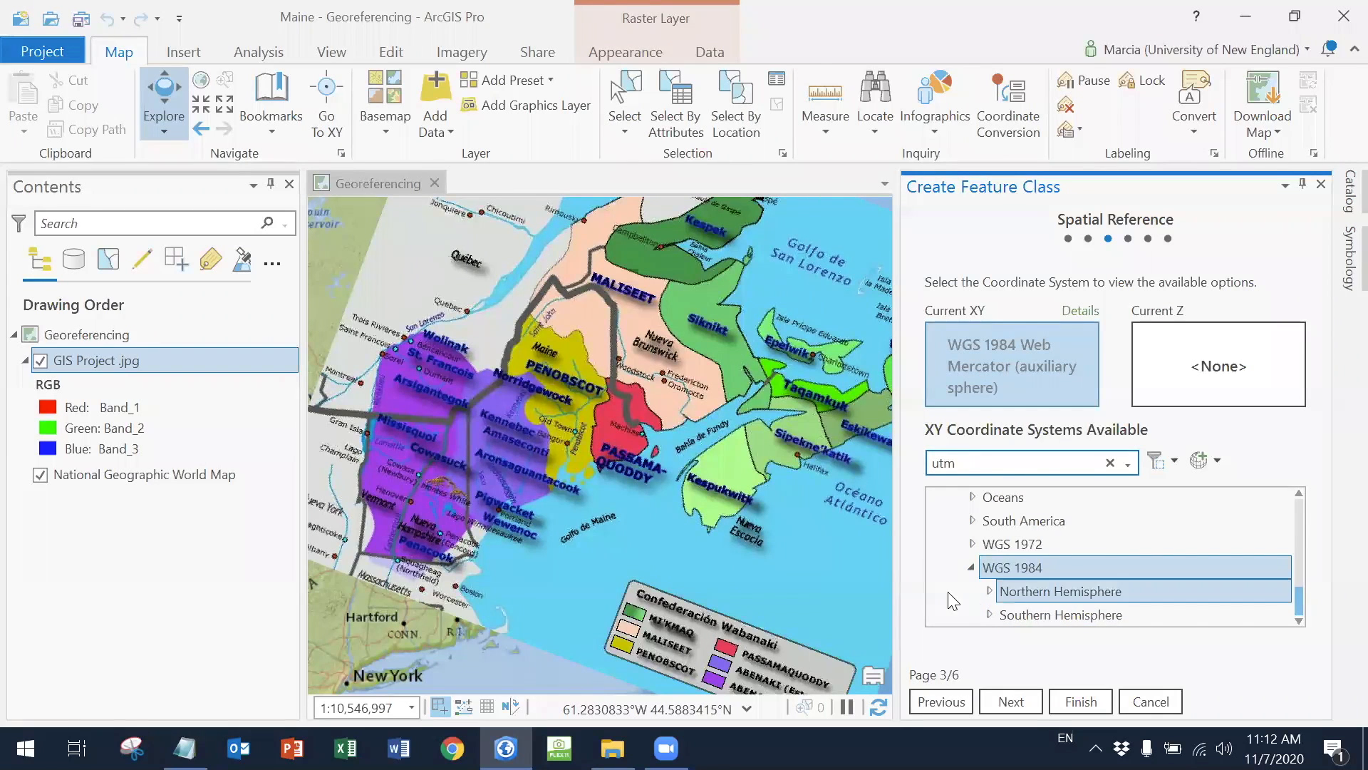
double_click(995, 592)
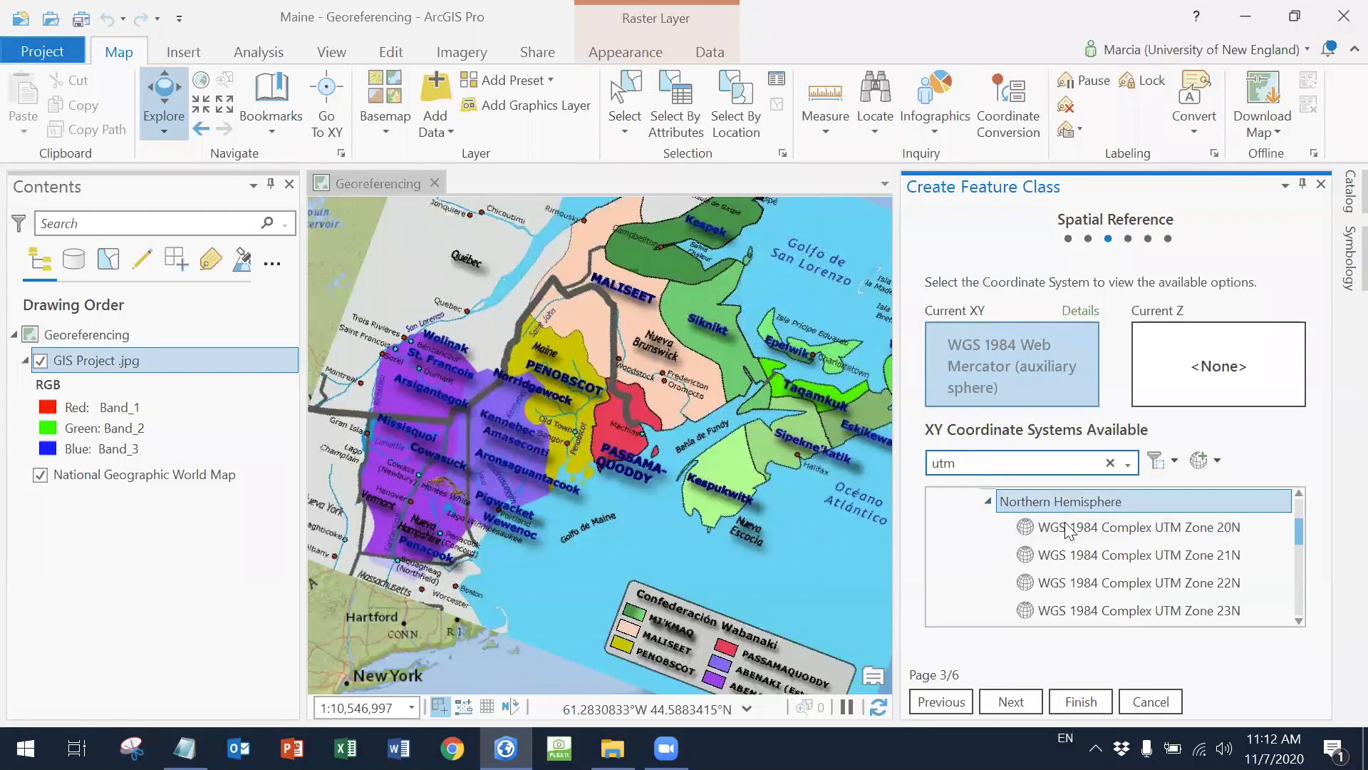
scroll(1237, 582, "down", 3)
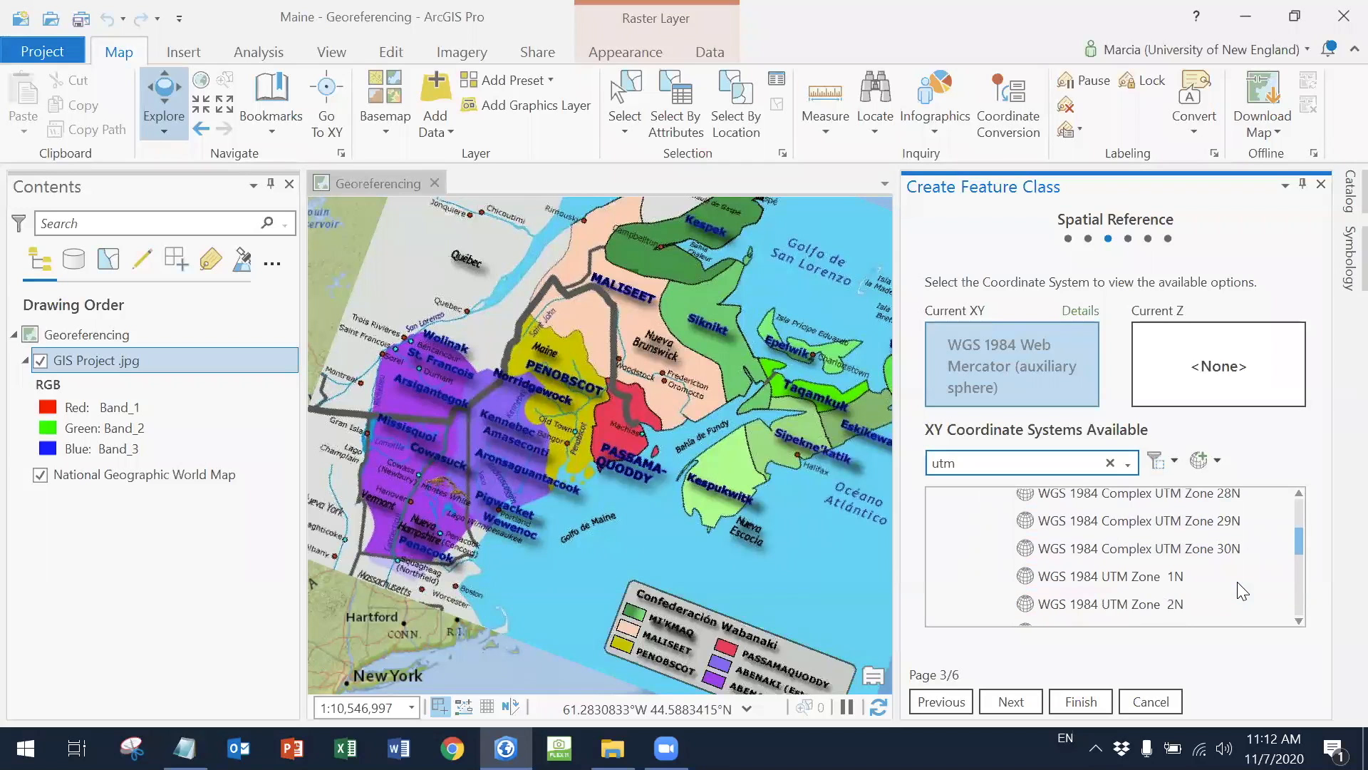
scroll(1237, 581, "down", 4)
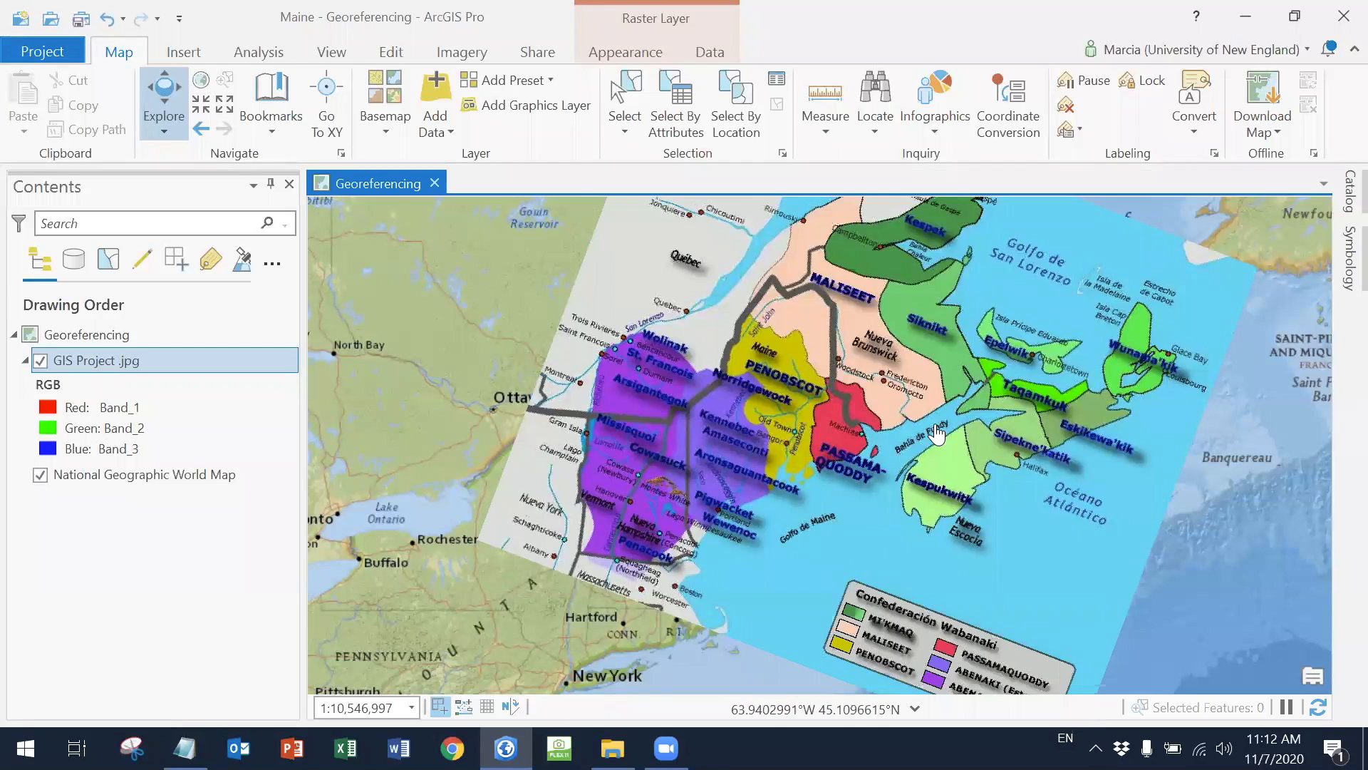
Add the Areas feature class from Maine.gdb to the Georeferencing map
left_click(1348, 189)
left_click(1048, 396)
left_click_drag(1048, 396, 634, 353)
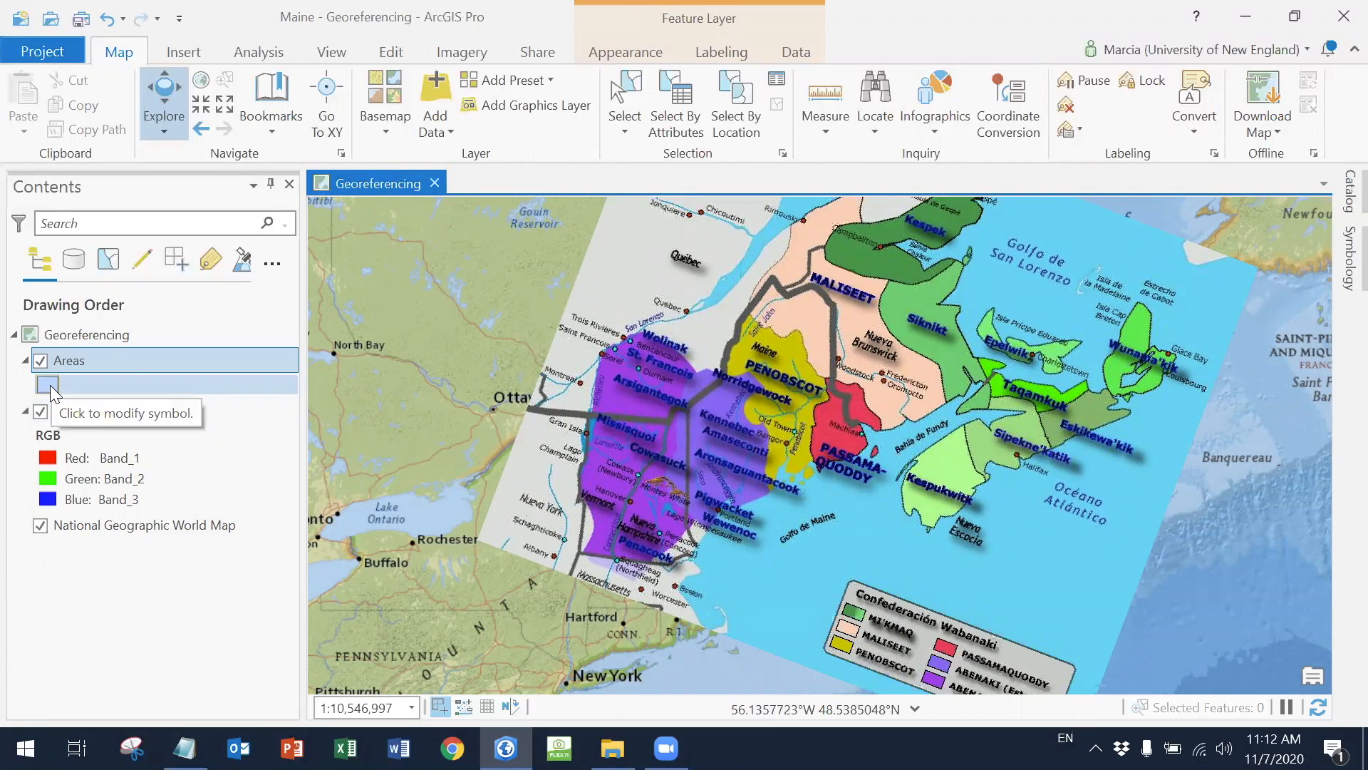
Change the Areas layer's symbol to a hollow black-outlined polygon and recolor its outline red
left_click(50, 385)
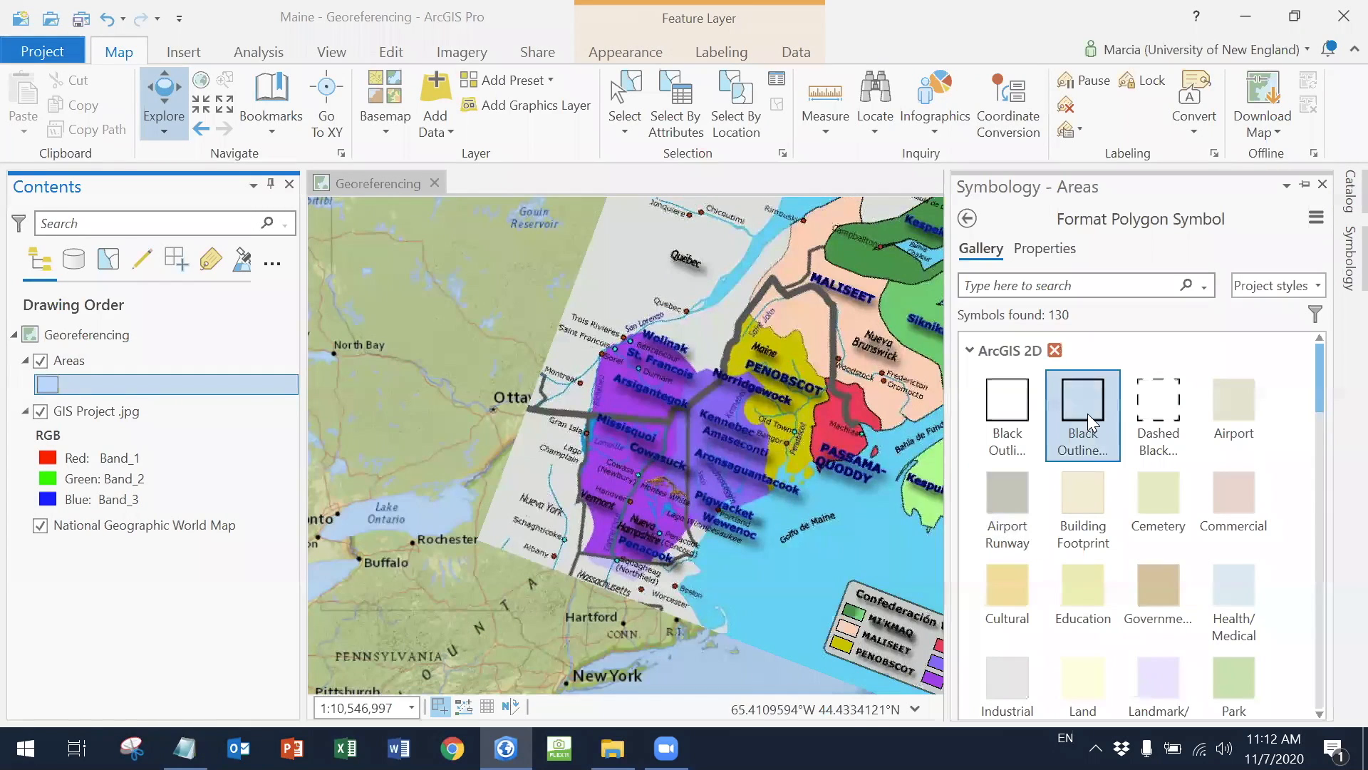
left_click(1045, 249)
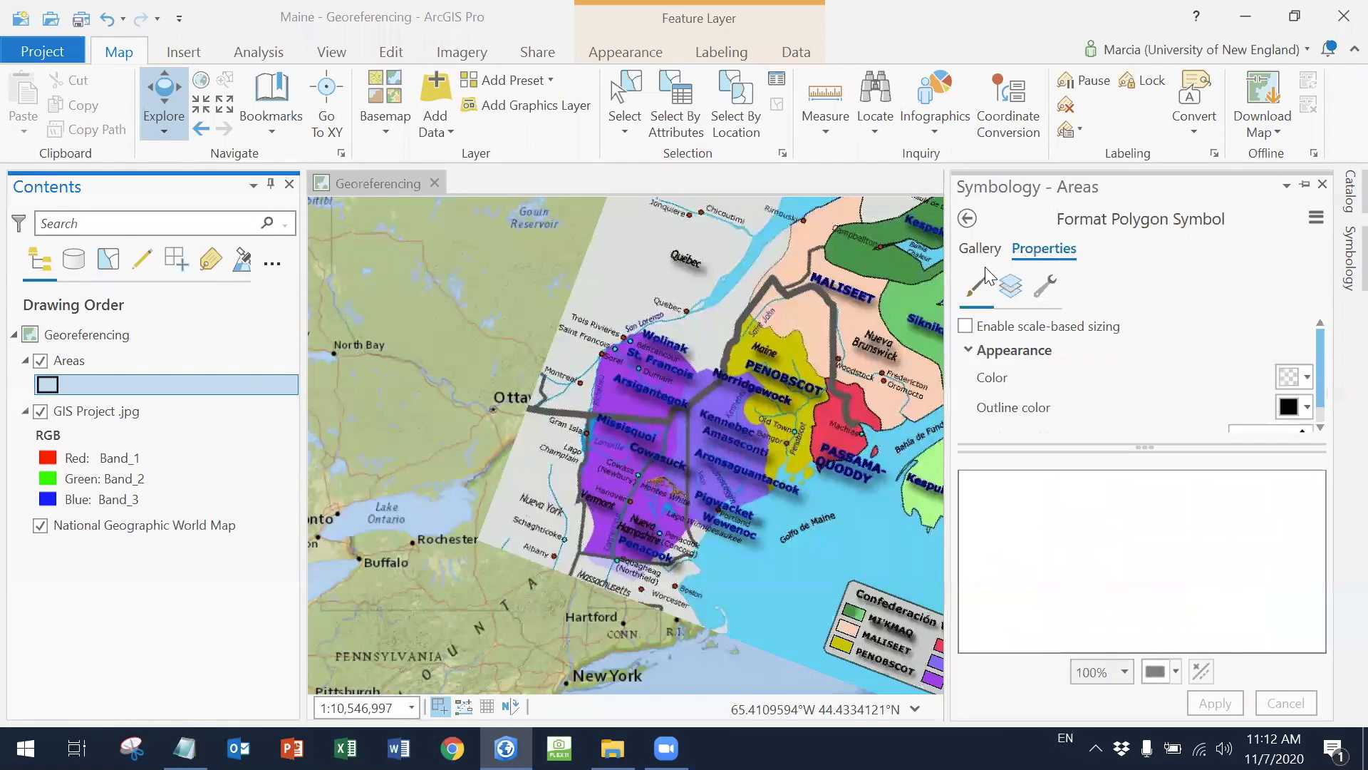
left_click(1291, 407)
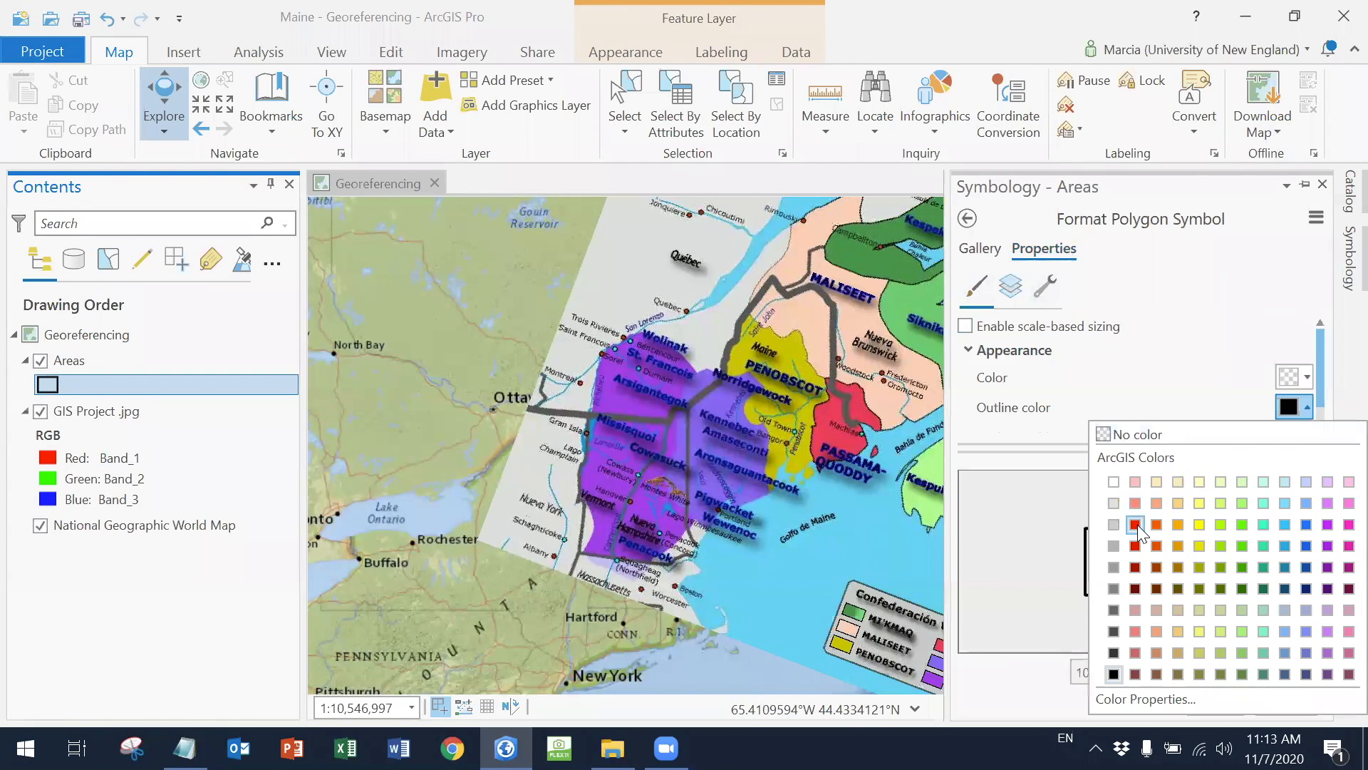
left_click(1136, 526)
left_click(1212, 702)
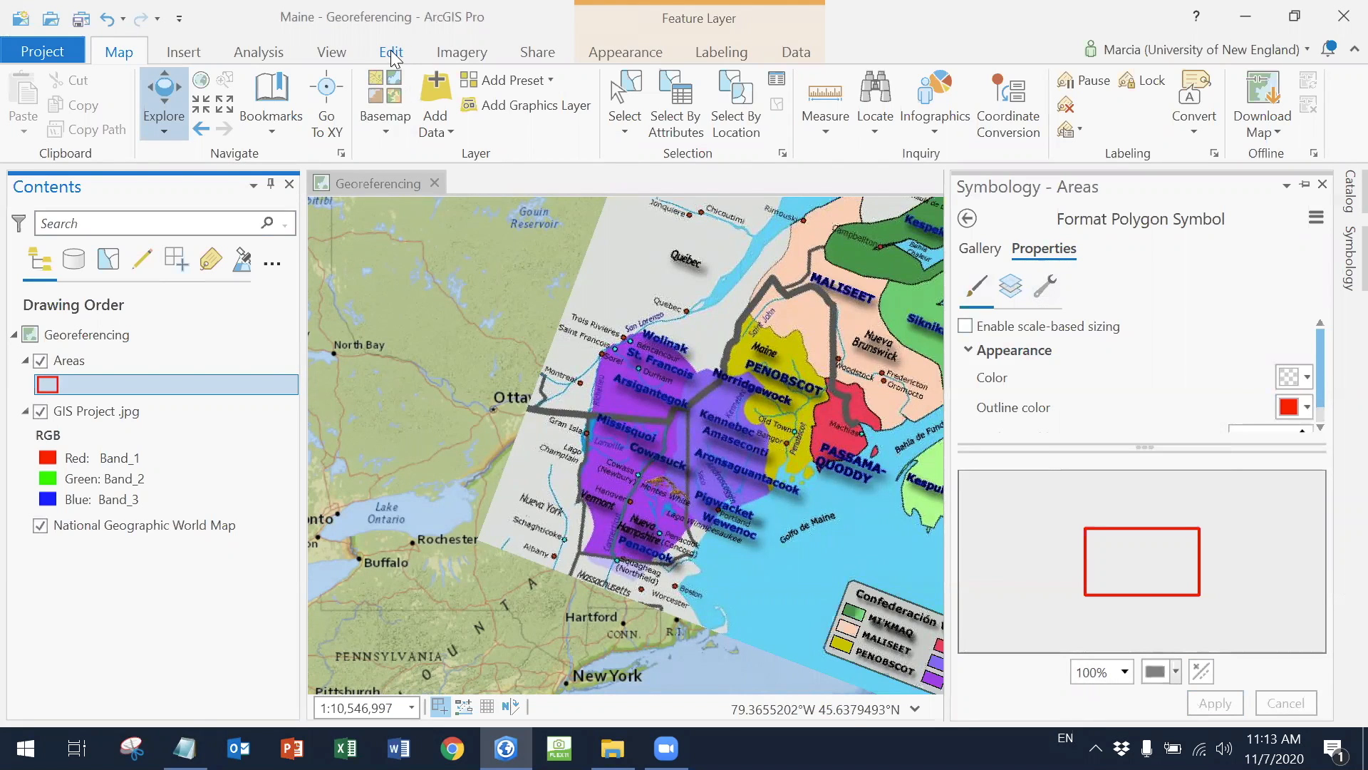
Open feature creation with the Areas polygon template and keep its pane docked beside the map of Cape Breton Island
left_click(390, 52)
left_click(475, 127)
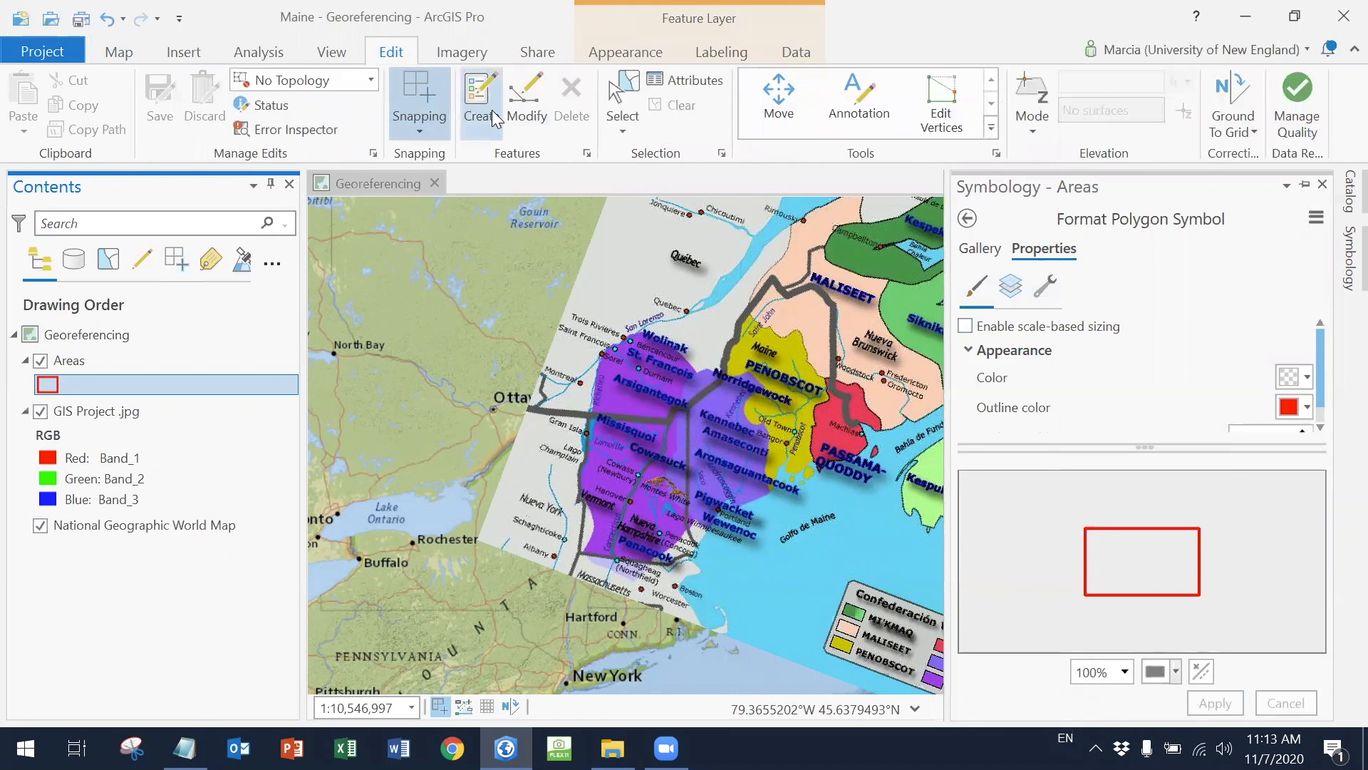
left_click(1083, 318)
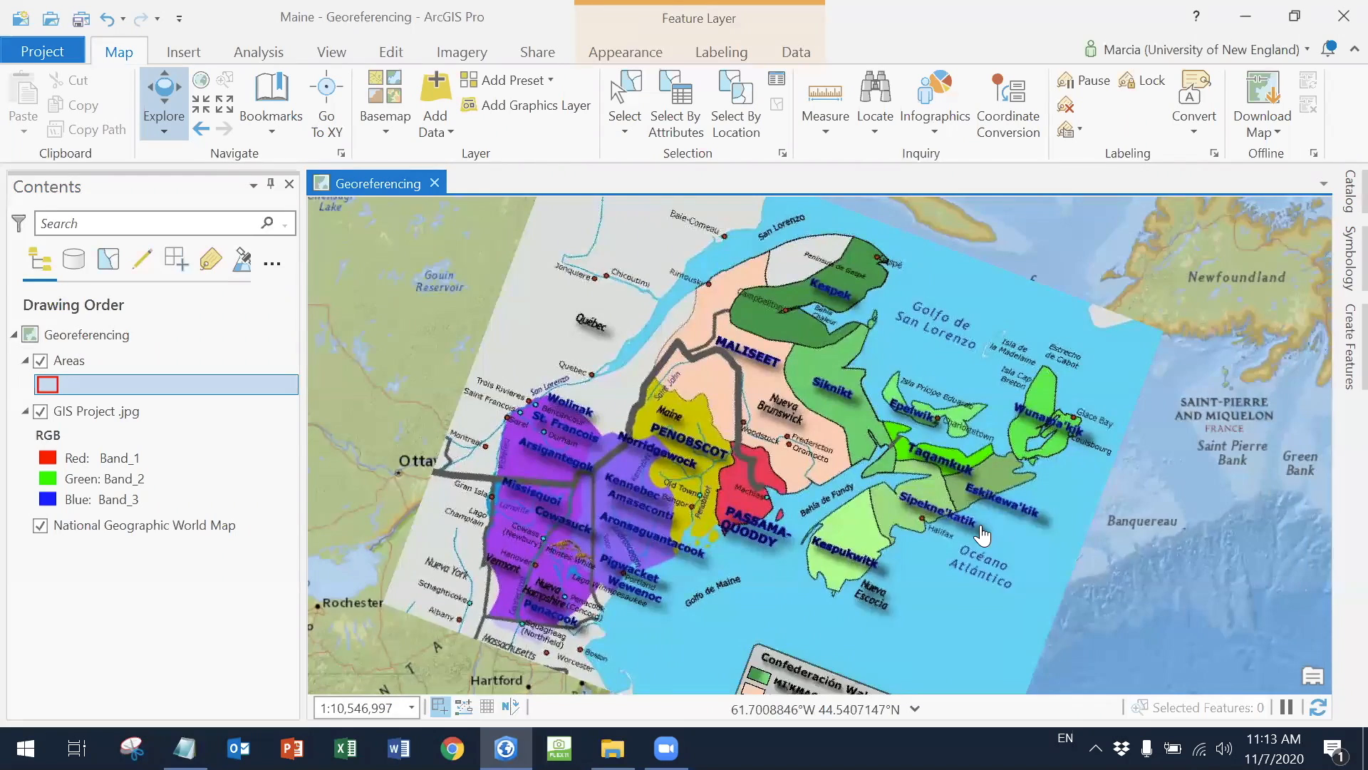
scroll(982, 533, "up", 4)
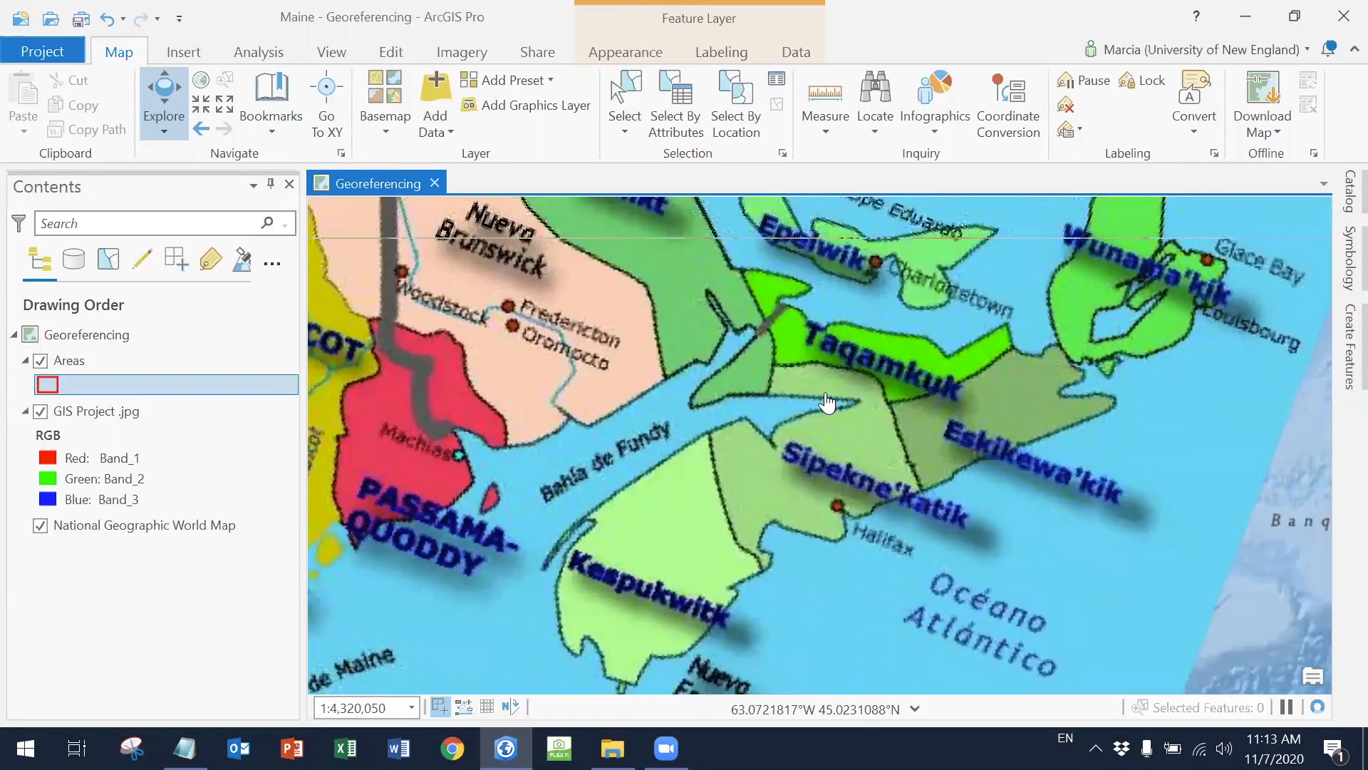
left_click_drag(585, 450, 433, 549)
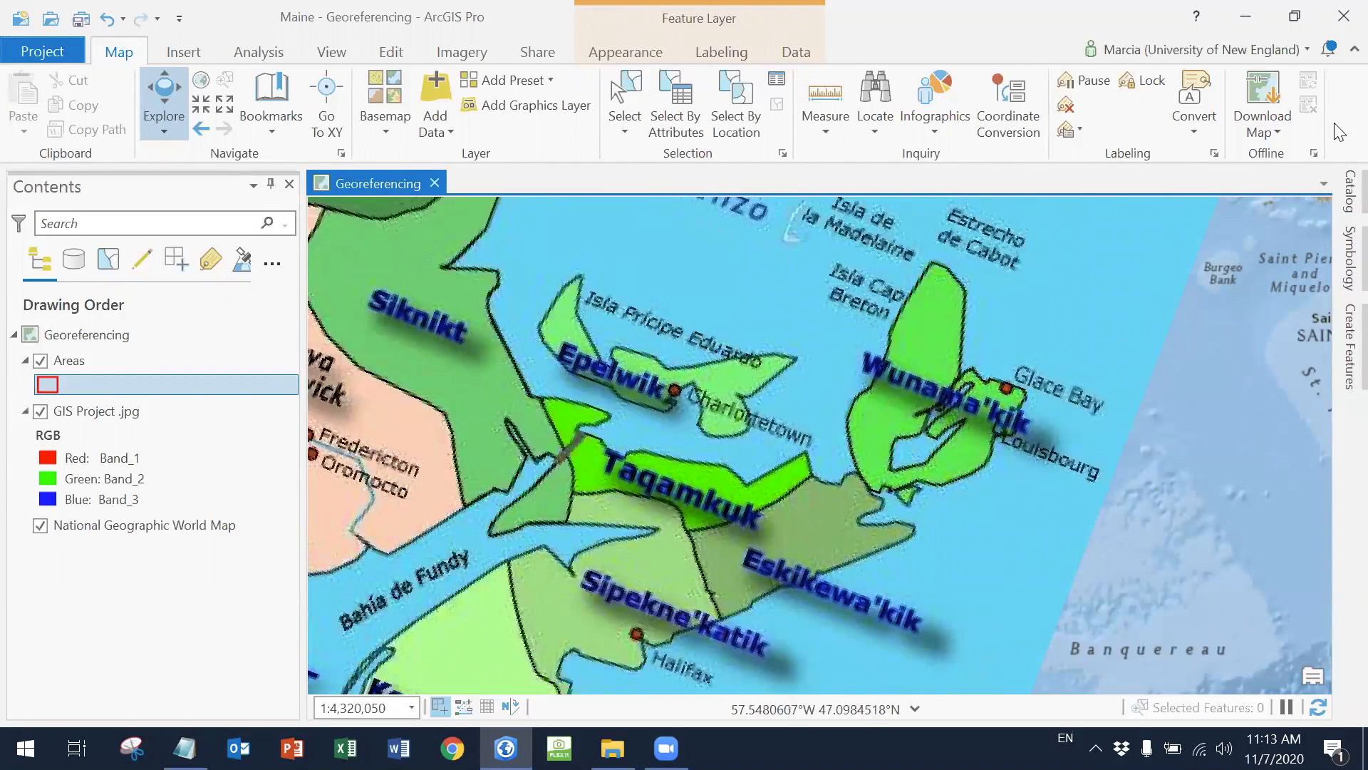
left_click(391, 52)
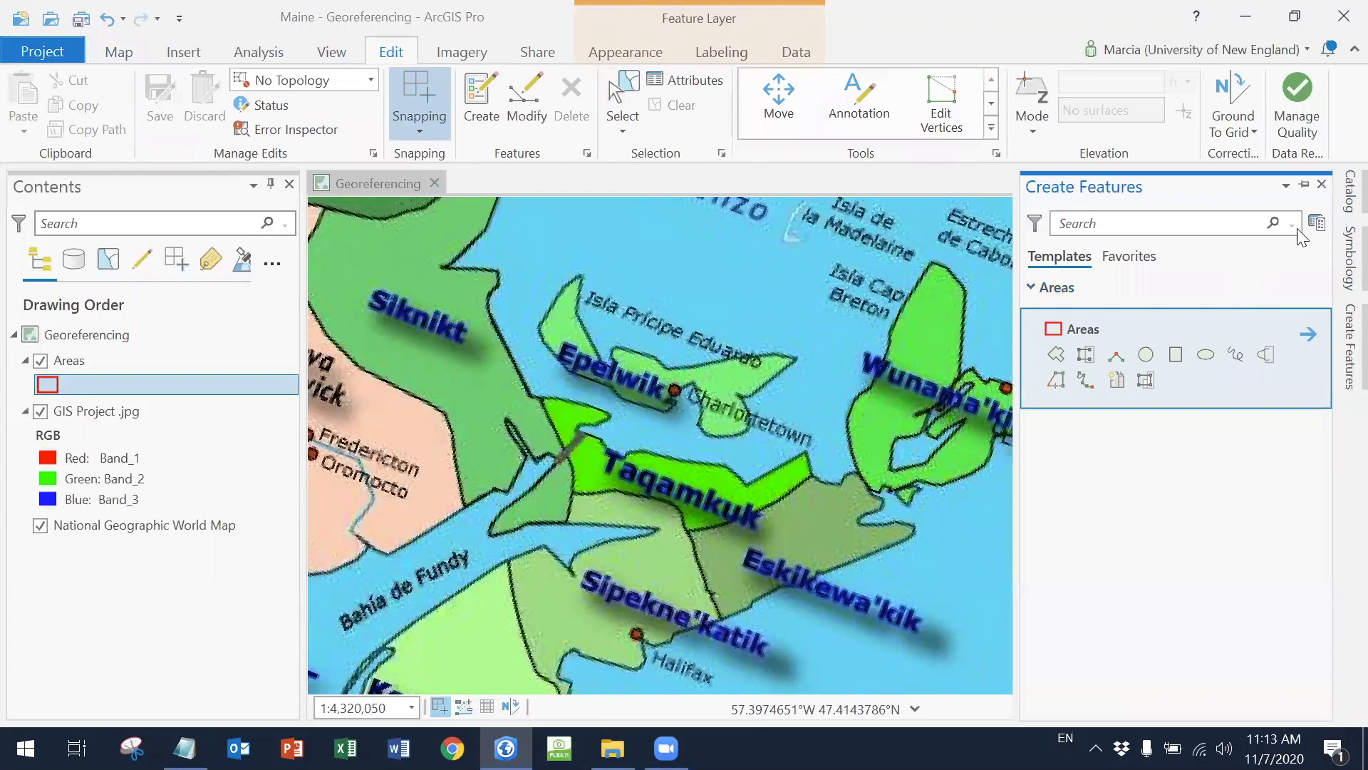
left_click(1307, 186)
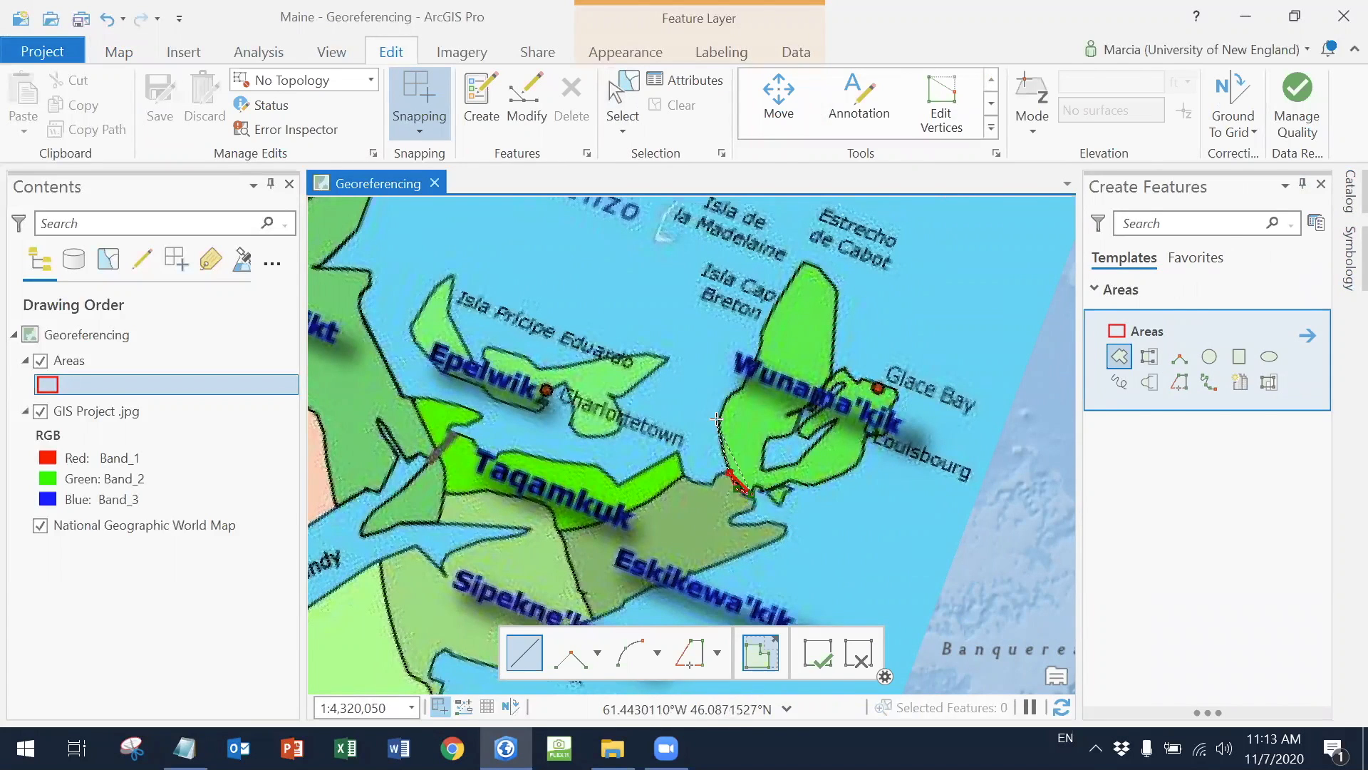
Trace the western coast and northern tip of the Wunama'kik area on Cape Breton Island as an Areas polygon
left_click(728, 395)
left_click(744, 385)
left_click(761, 347)
left_click(763, 333)
left_click(805, 261)
left_click(824, 271)
left_click(840, 295)
left_click(830, 370)
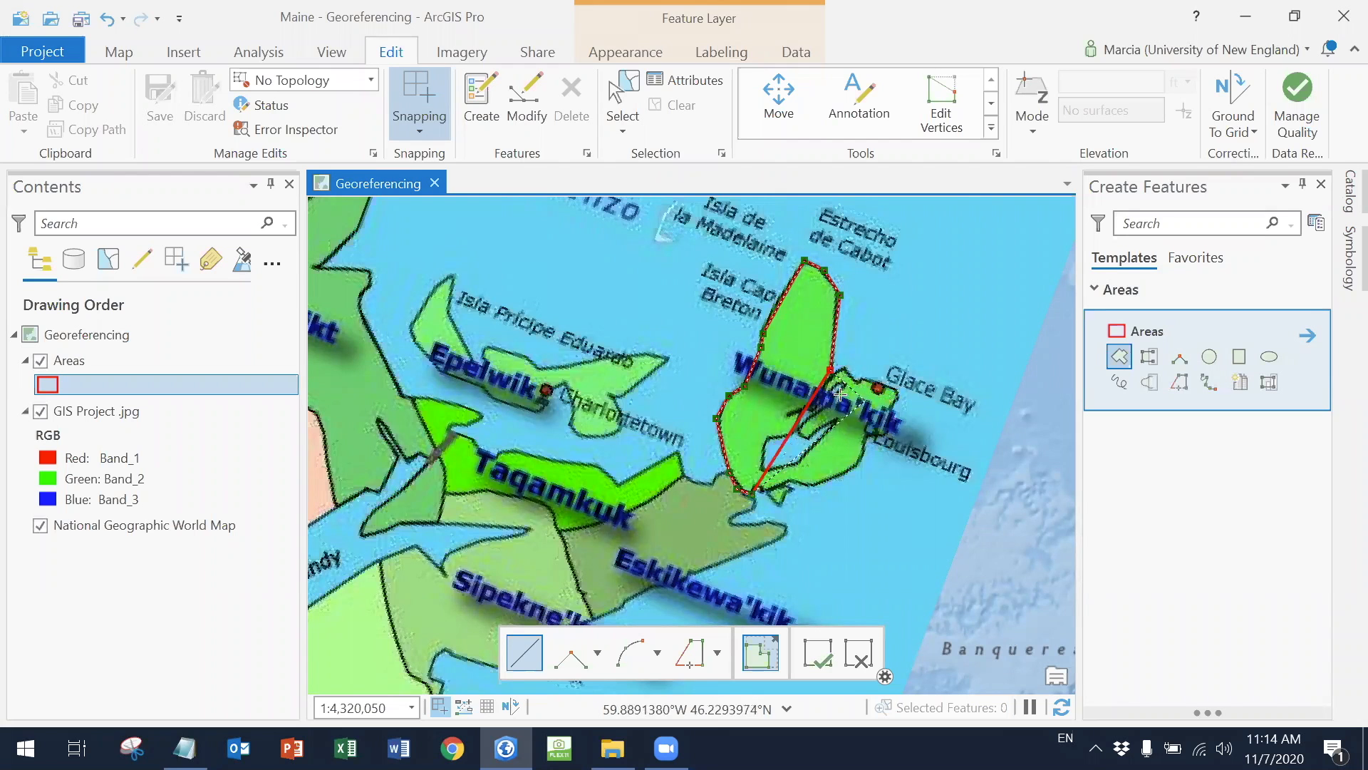
Continue the Wunama'kik polygon around the narrow inlets and inner lake in the middle of the island
scroll(841, 393, "up", 3)
left_click(674, 440)
left_click(734, 438)
left_click(702, 512)
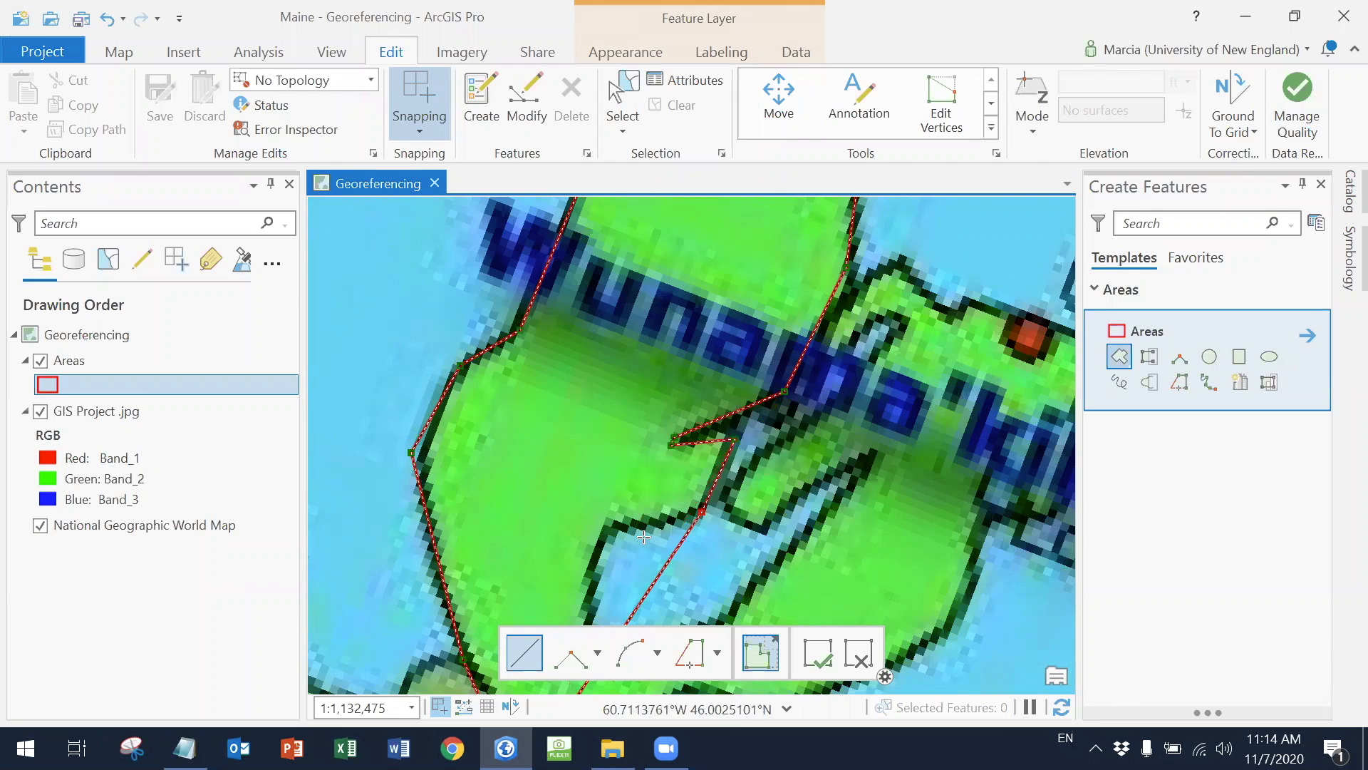
left_click(606, 532)
scroll(609, 535, "down", 2)
left_click(604, 577)
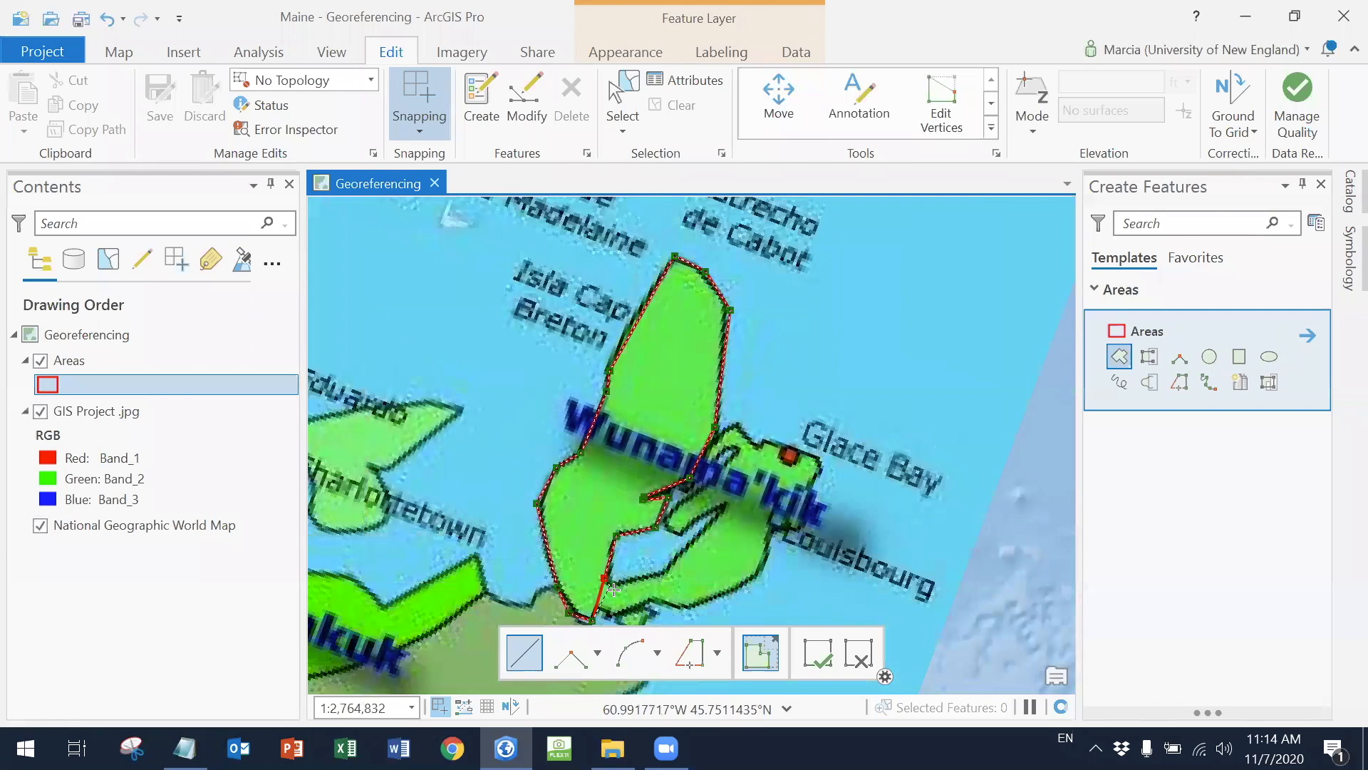
left_click(725, 509)
left_click(688, 521)
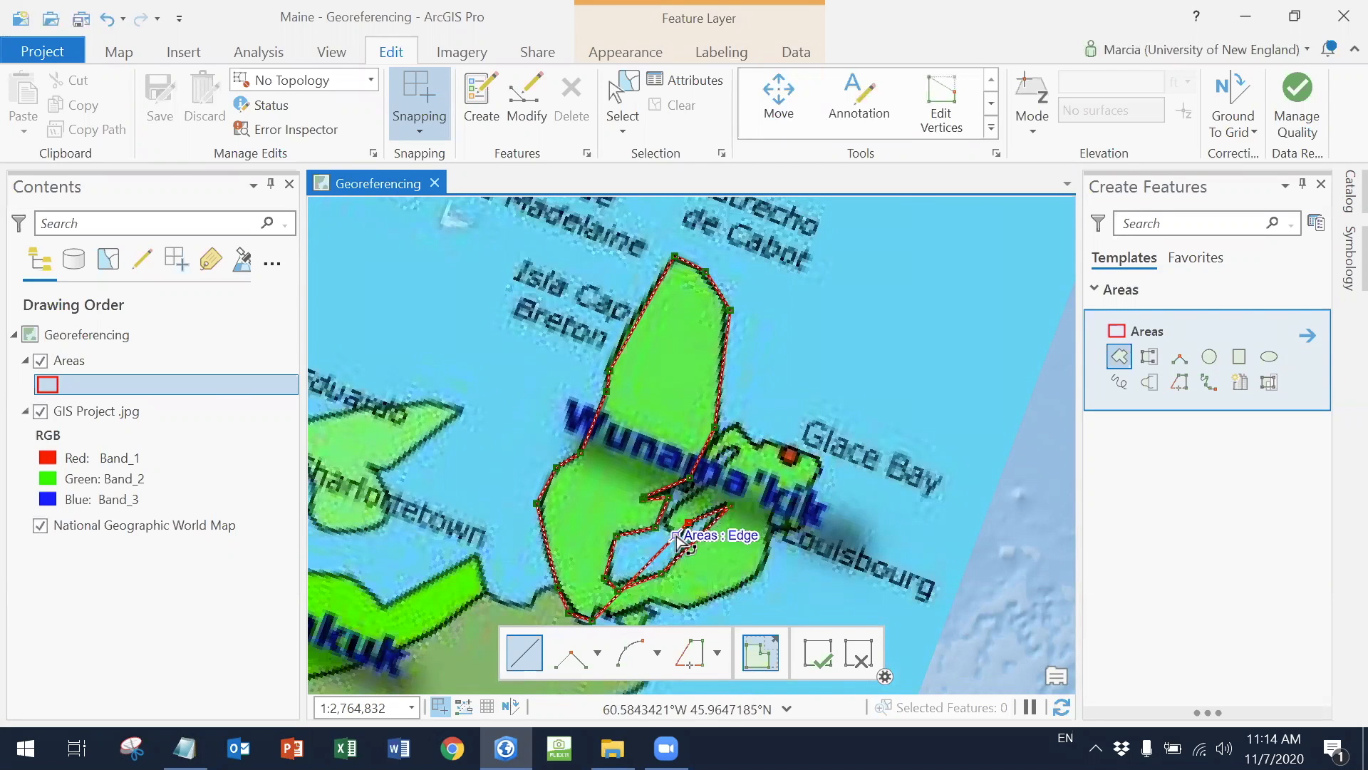
Trace the remaining eastern and southern coast of Wunama'kik and finish the polygon at the island's southern end
scroll(706, 524, "up", 2)
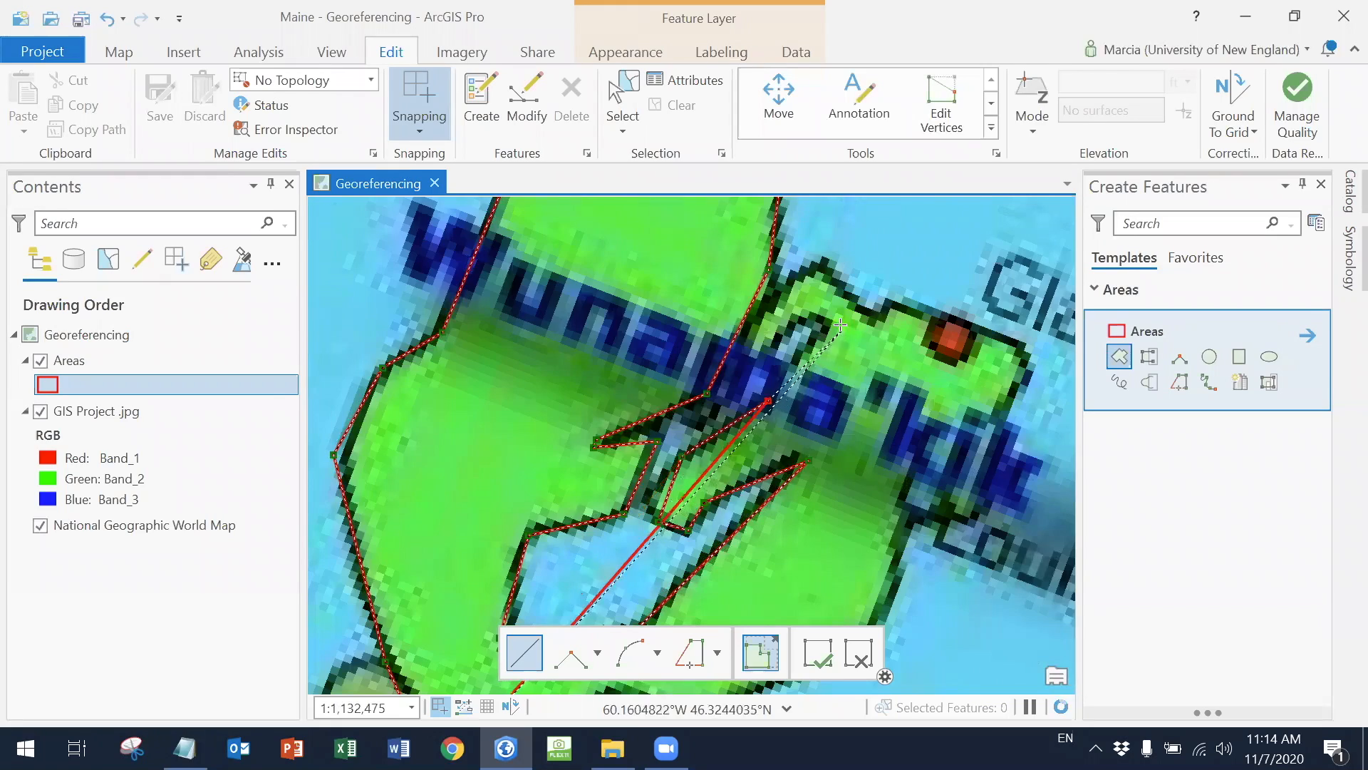
scroll(798, 378, "down", 2)
scroll(876, 548, "up", 4)
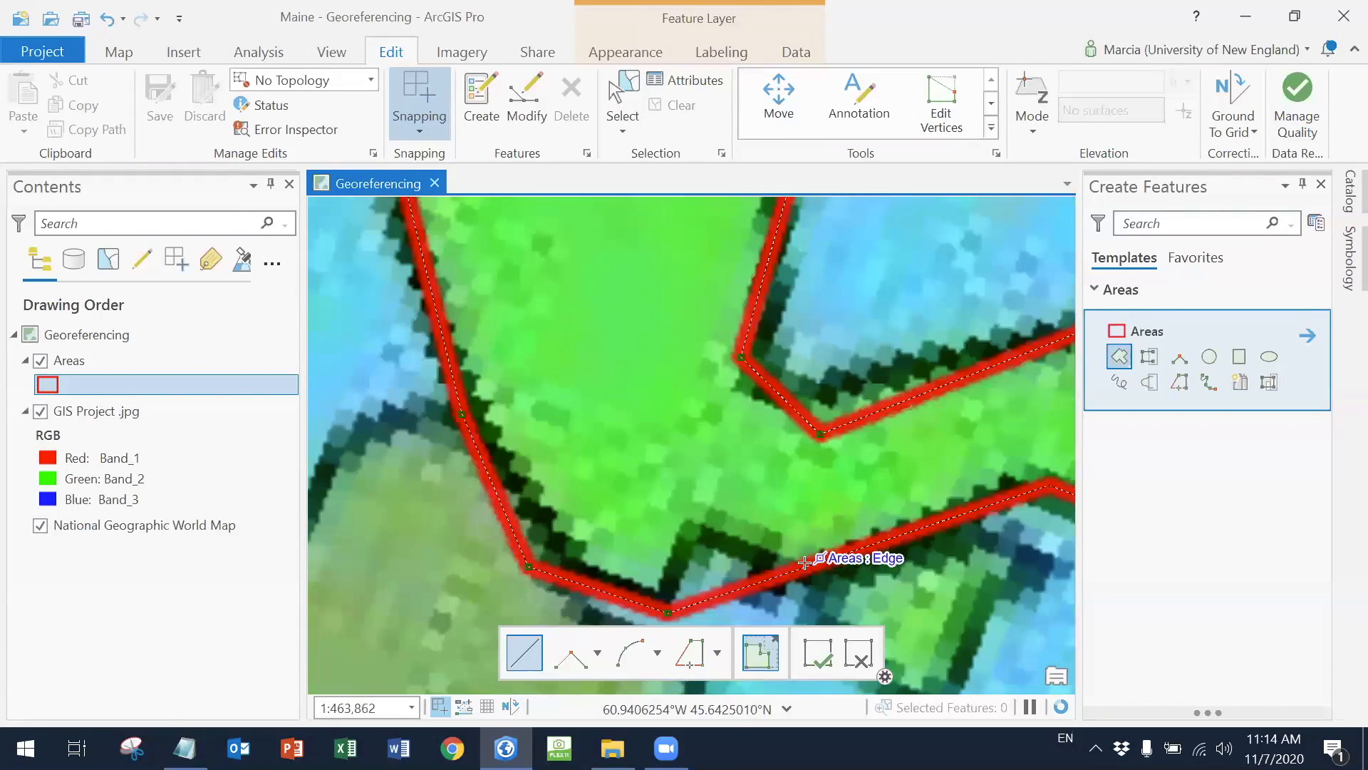
double_click(692, 542)
scroll(905, 409, "down", 3)
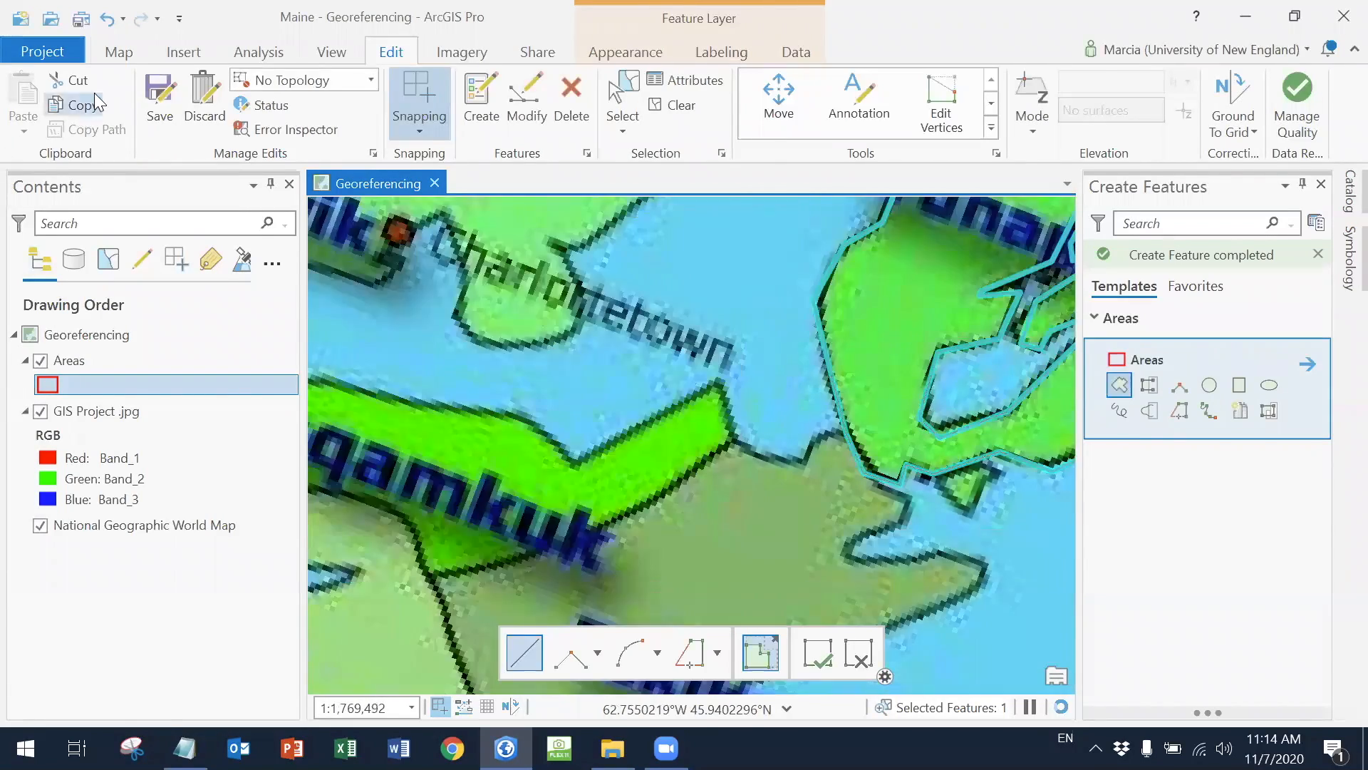
Hide the GIS Project .jpg layer and compare the traced polygon with Cape Breton Island on the basemap
left_click(119, 52)
left_click(164, 92)
scroll(541, 458, "down", 3)
scroll(546, 455, "up", 2)
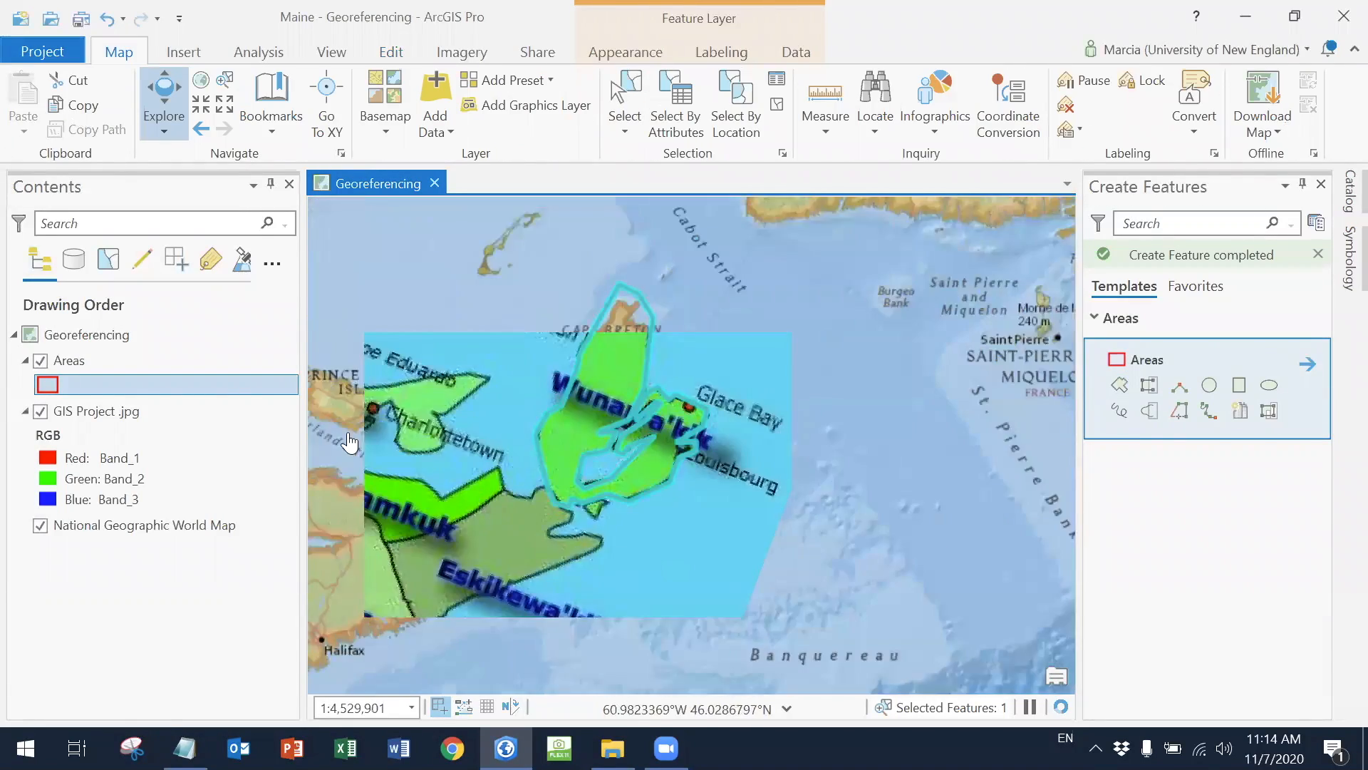
left_click(40, 412)
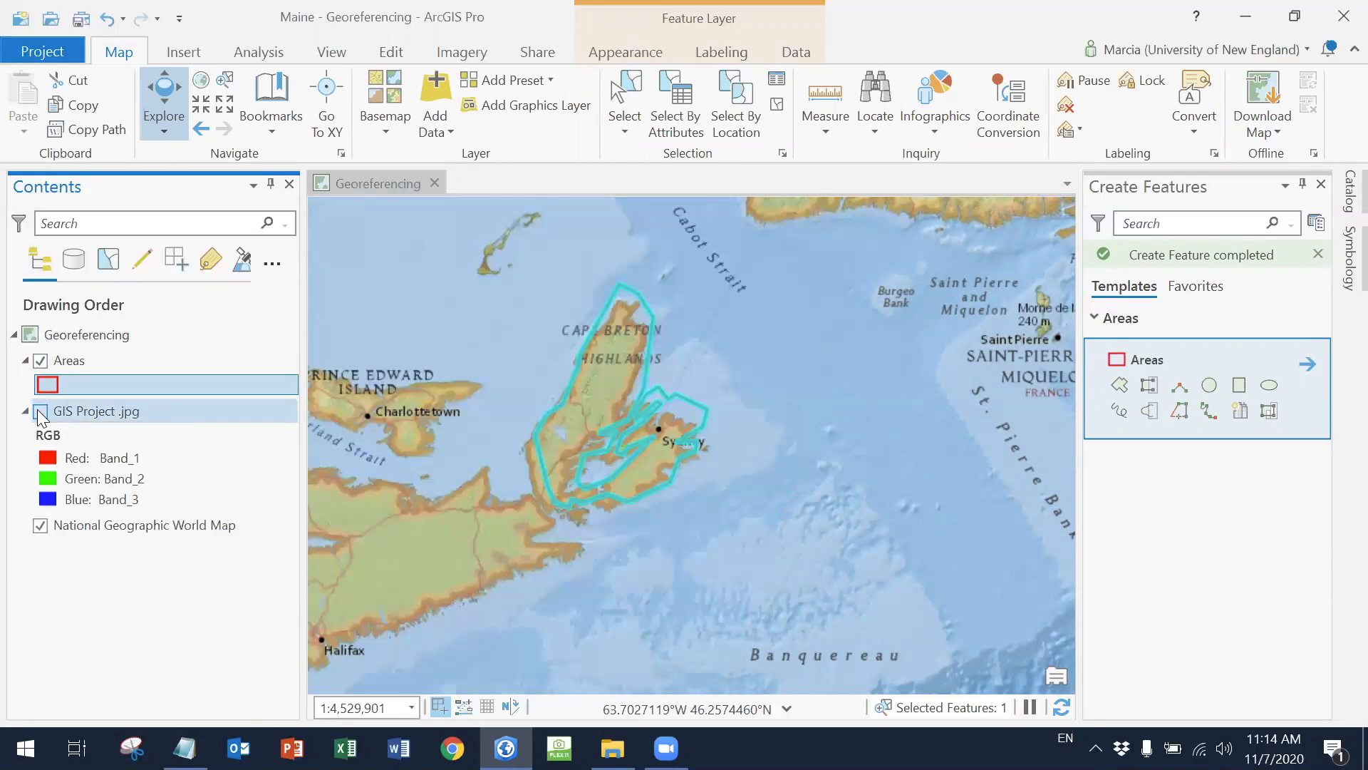
scroll(541, 524, "up", 2)
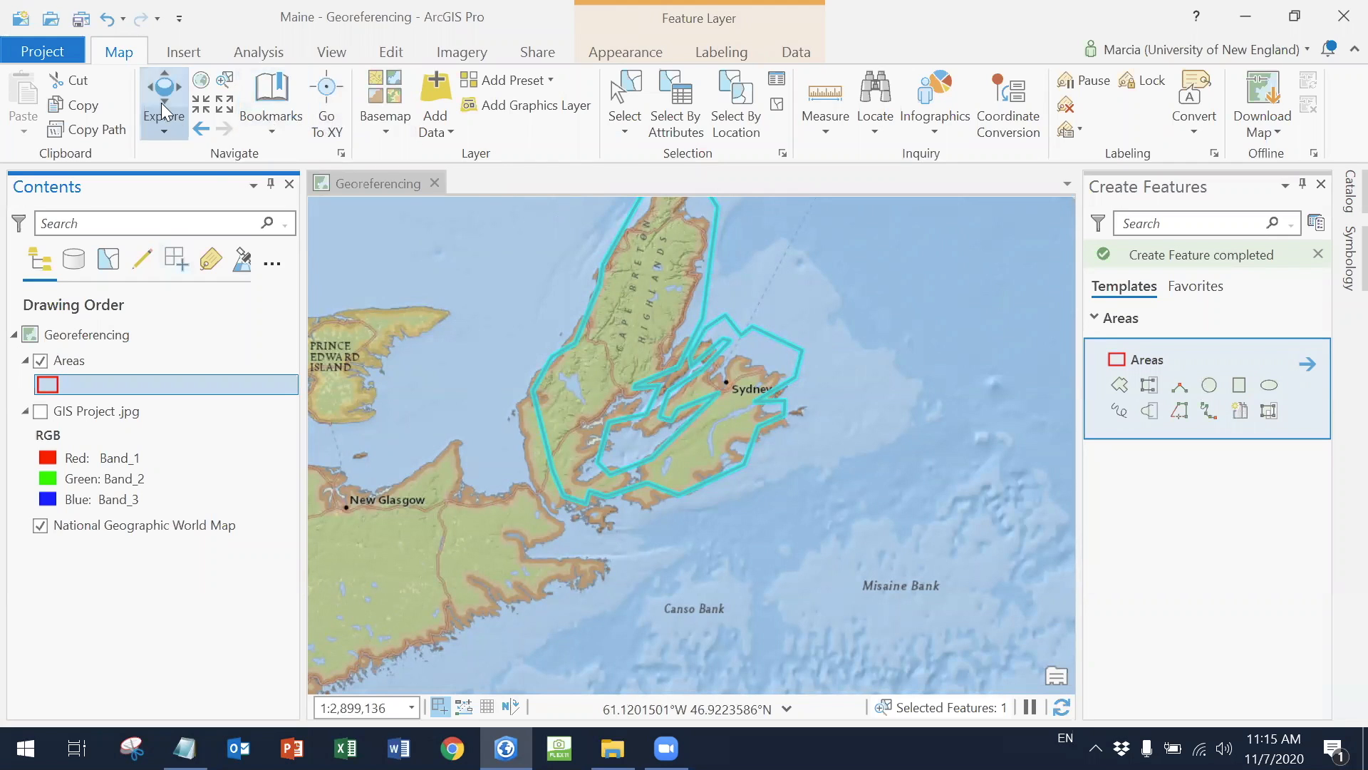
Move the Wunama'kik polygon slightly southwest so it lines up with Cape Breton Island on the basemap
left_click(392, 52)
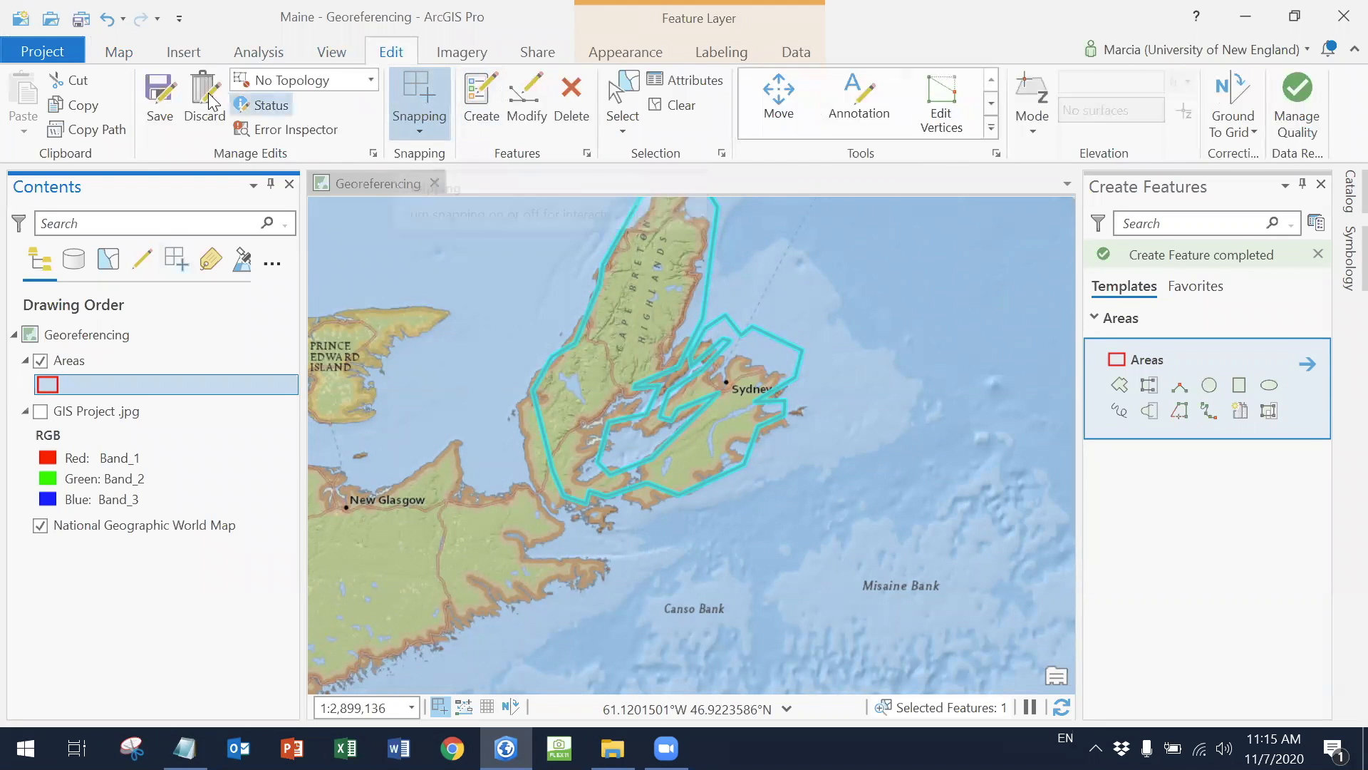
left_click(622, 96)
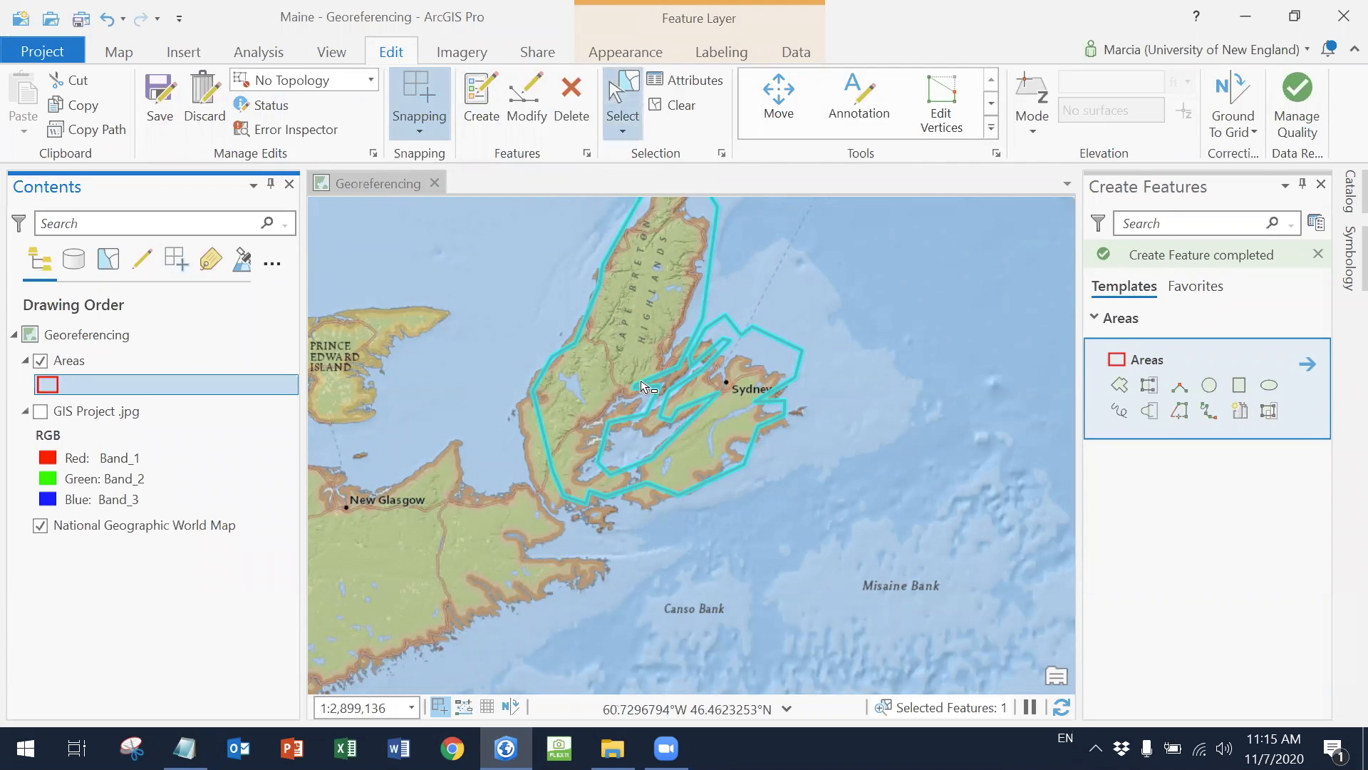
left_click(644, 345)
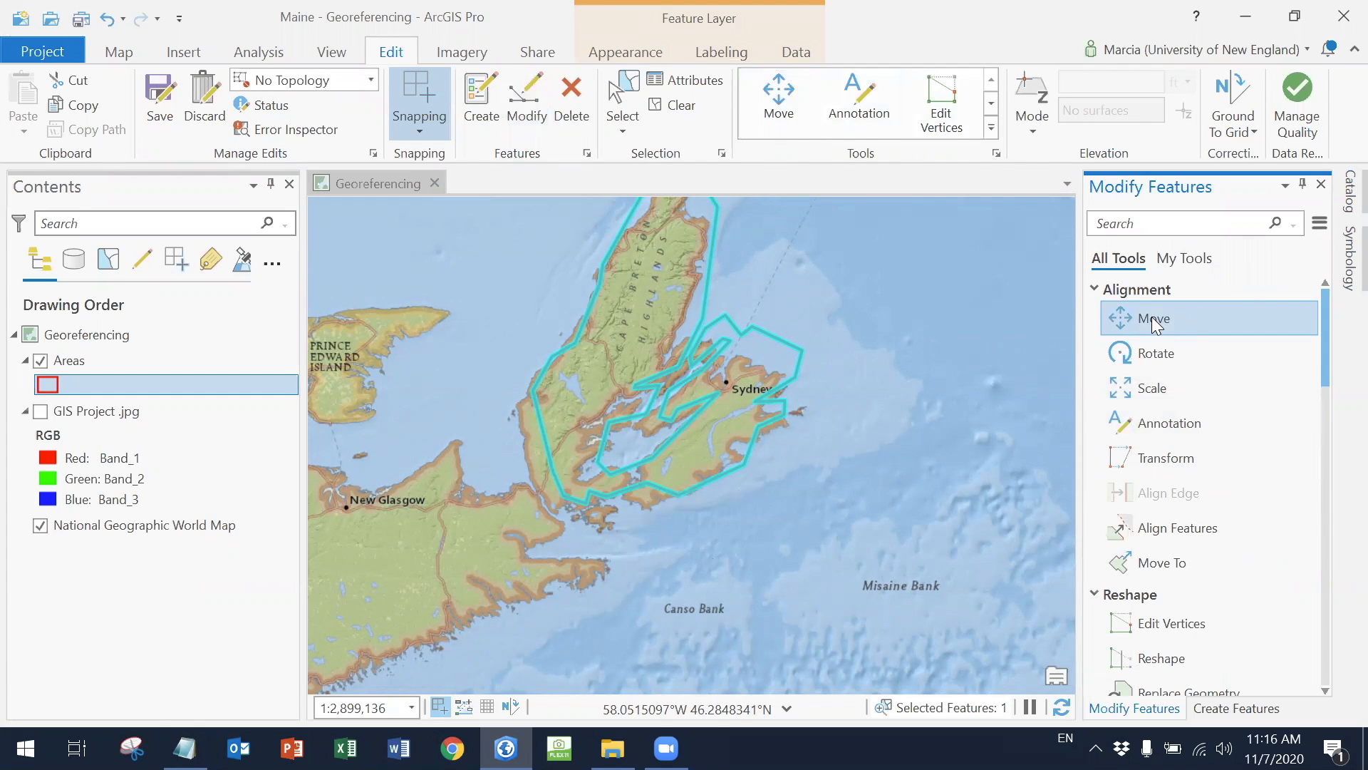
left_click(1152, 320)
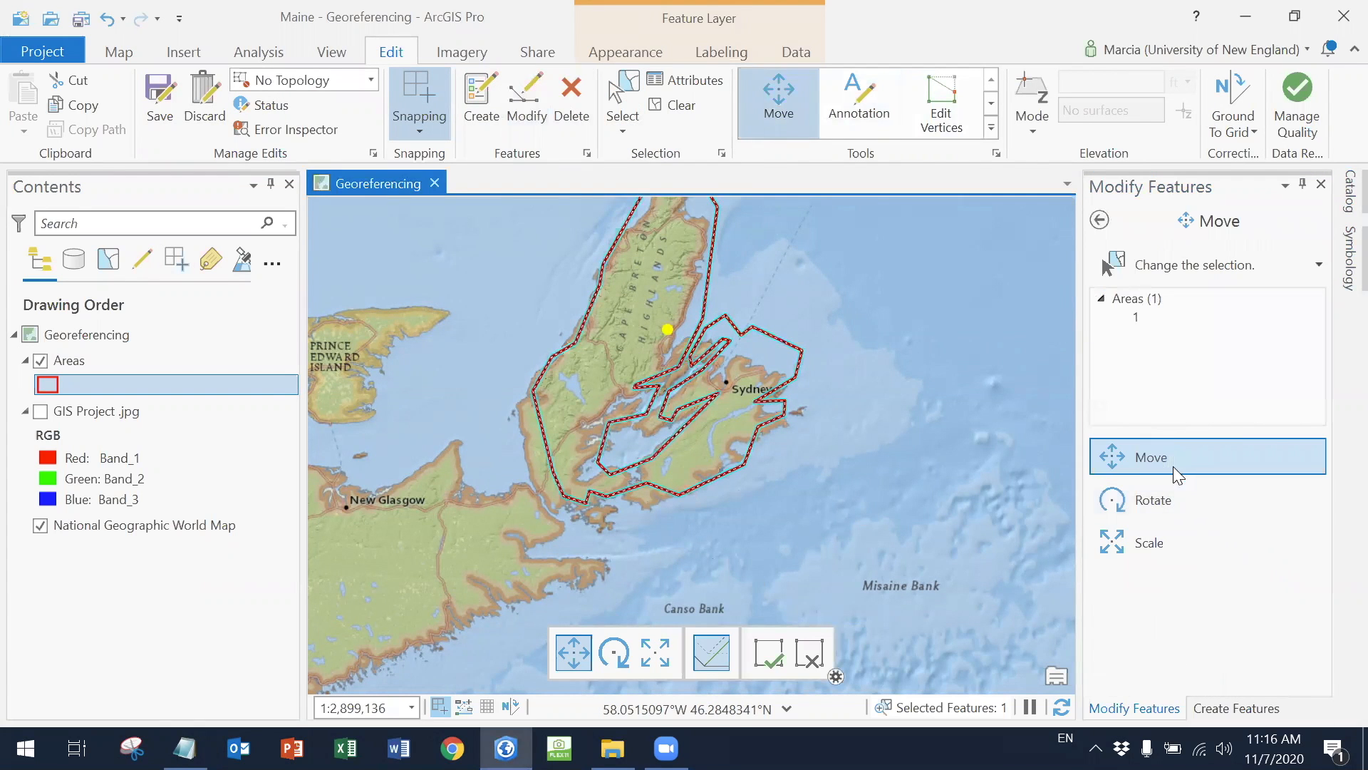
left_click_drag(605, 382, 595, 401)
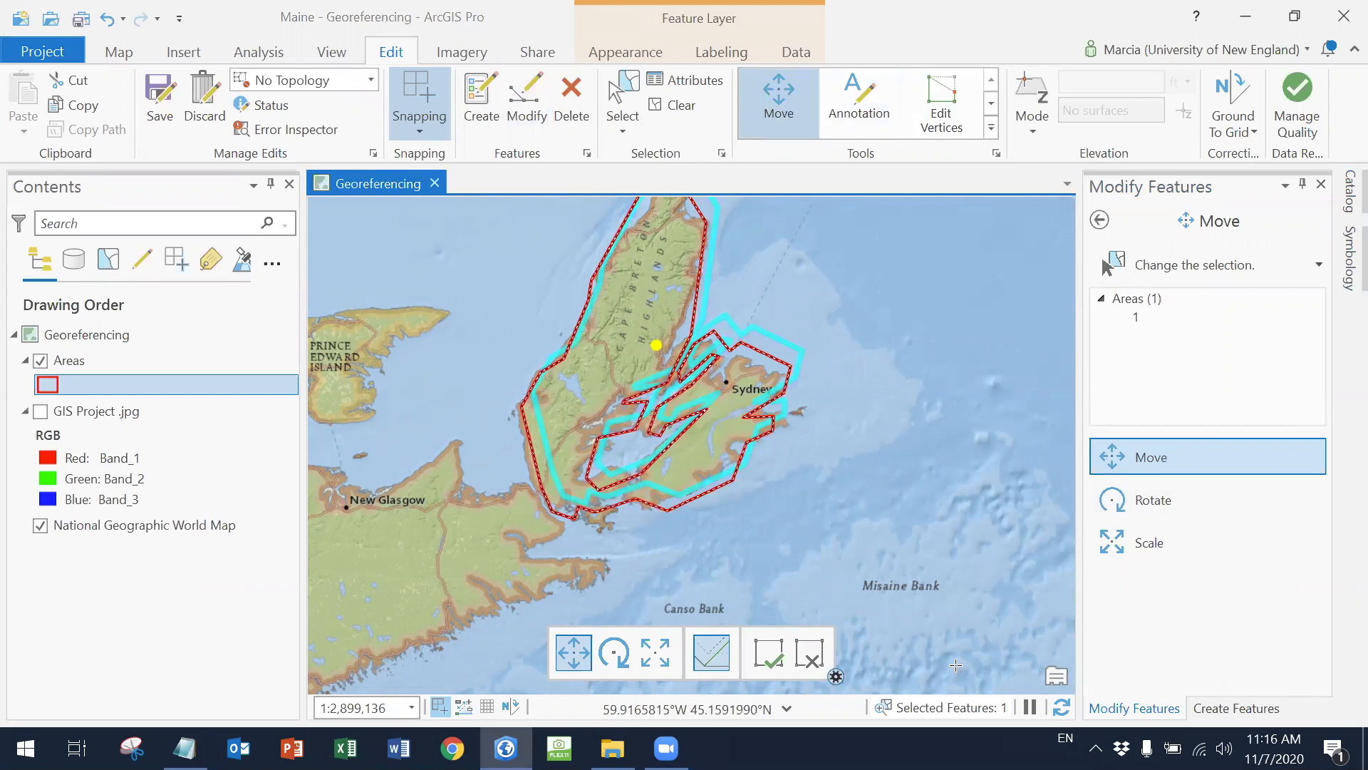
key("F2")
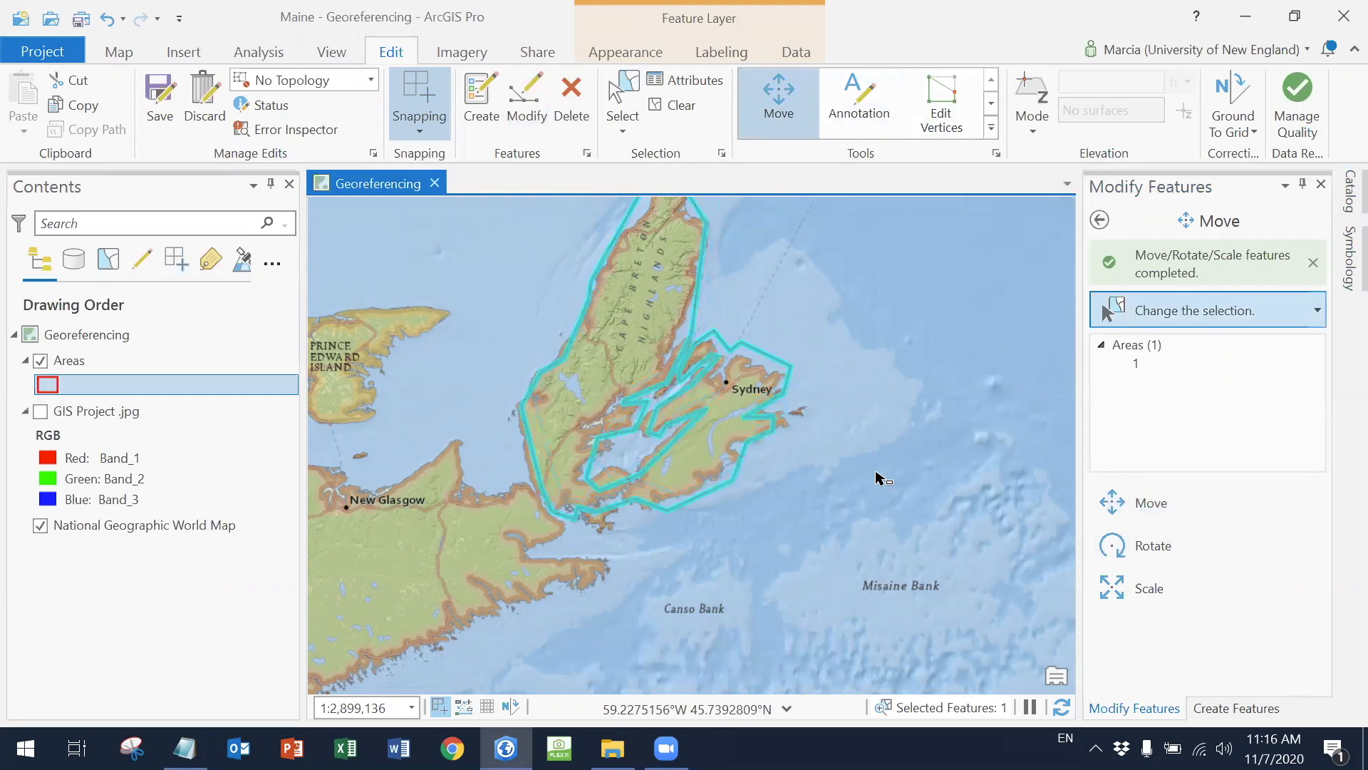
Compare the Epelwik area on the GIS Project .jpg image with Prince Edward Island on the basemap, leaving the image hidden
left_click(121, 50)
left_click_drag(487, 477, 850, 361)
scroll(789, 414, "down", 2)
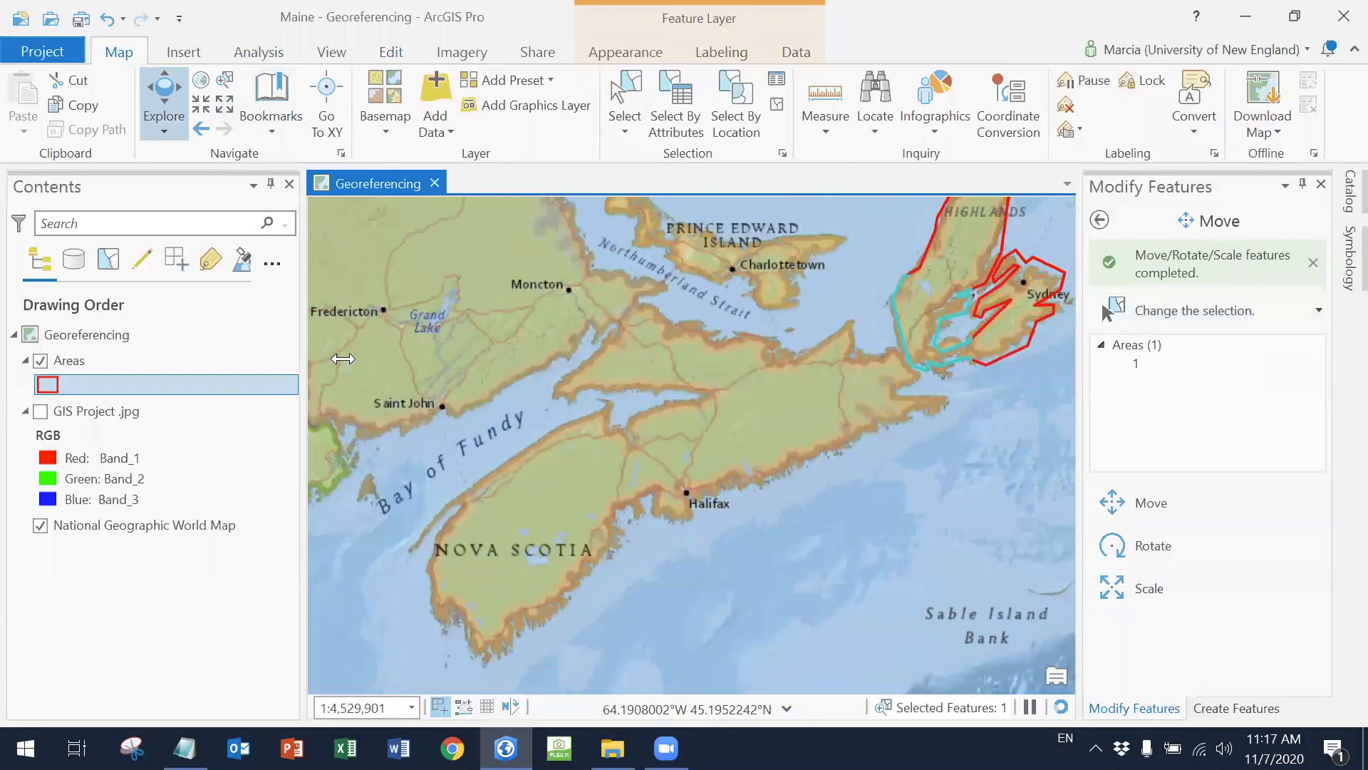
left_click(39, 414)
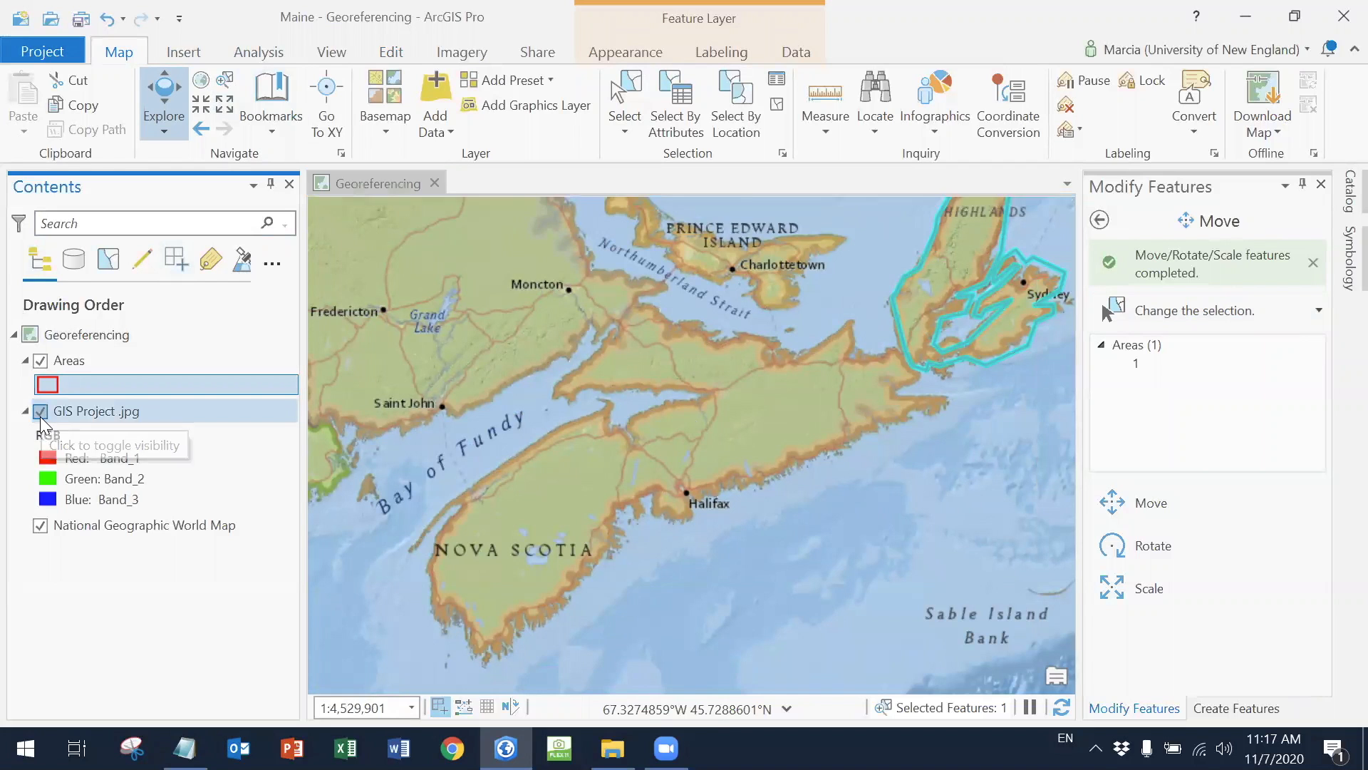
left_click(40, 413)
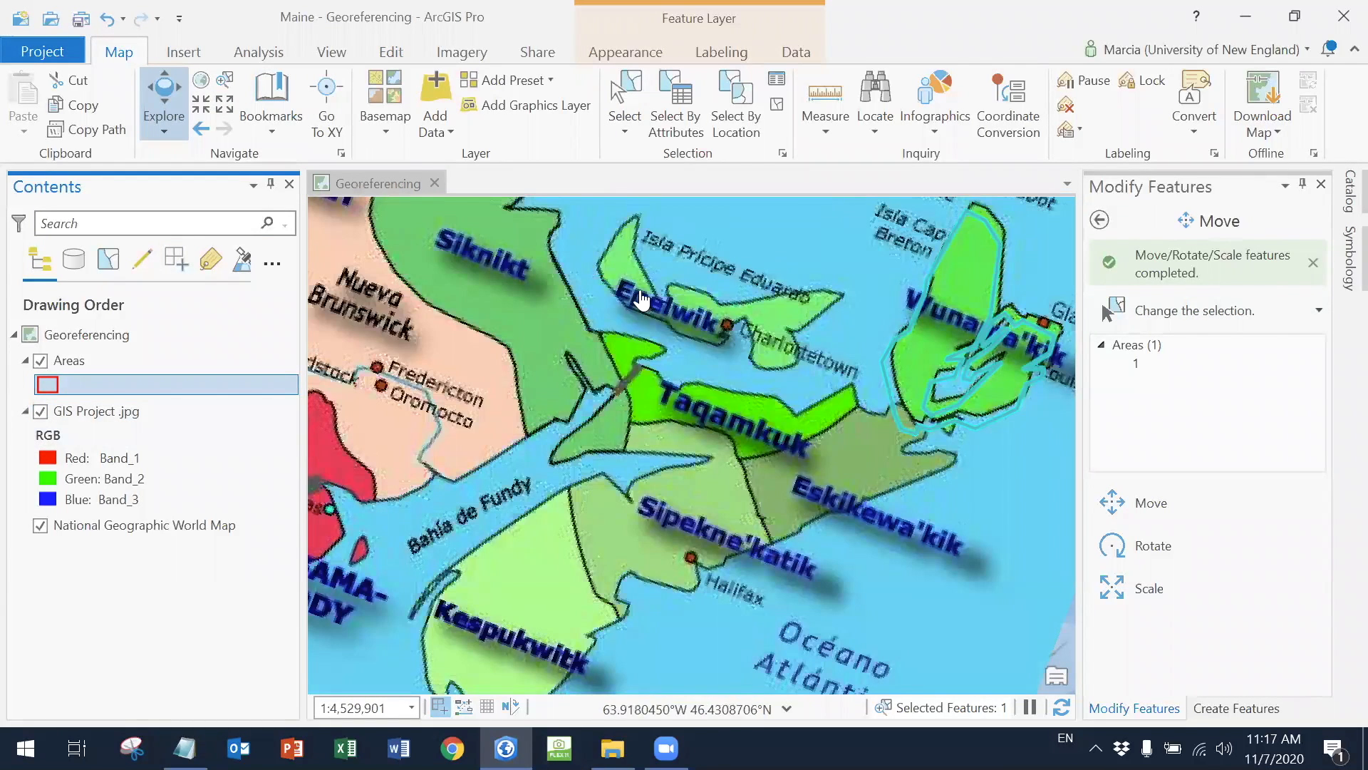
scroll(734, 323, "down", 2)
scroll(734, 349, "up", 2)
left_click_drag(726, 368, 667, 342)
scroll(875, 471, "down", 2)
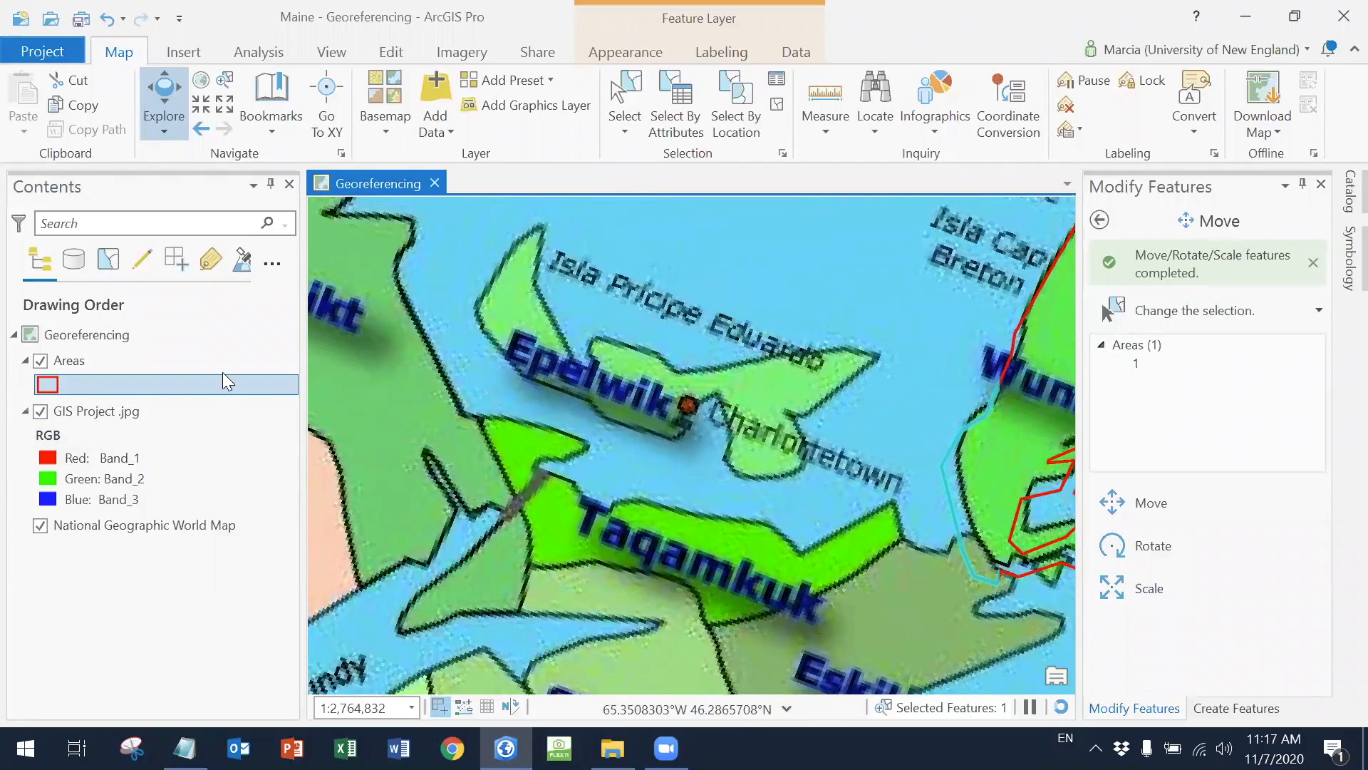
left_click(39, 412)
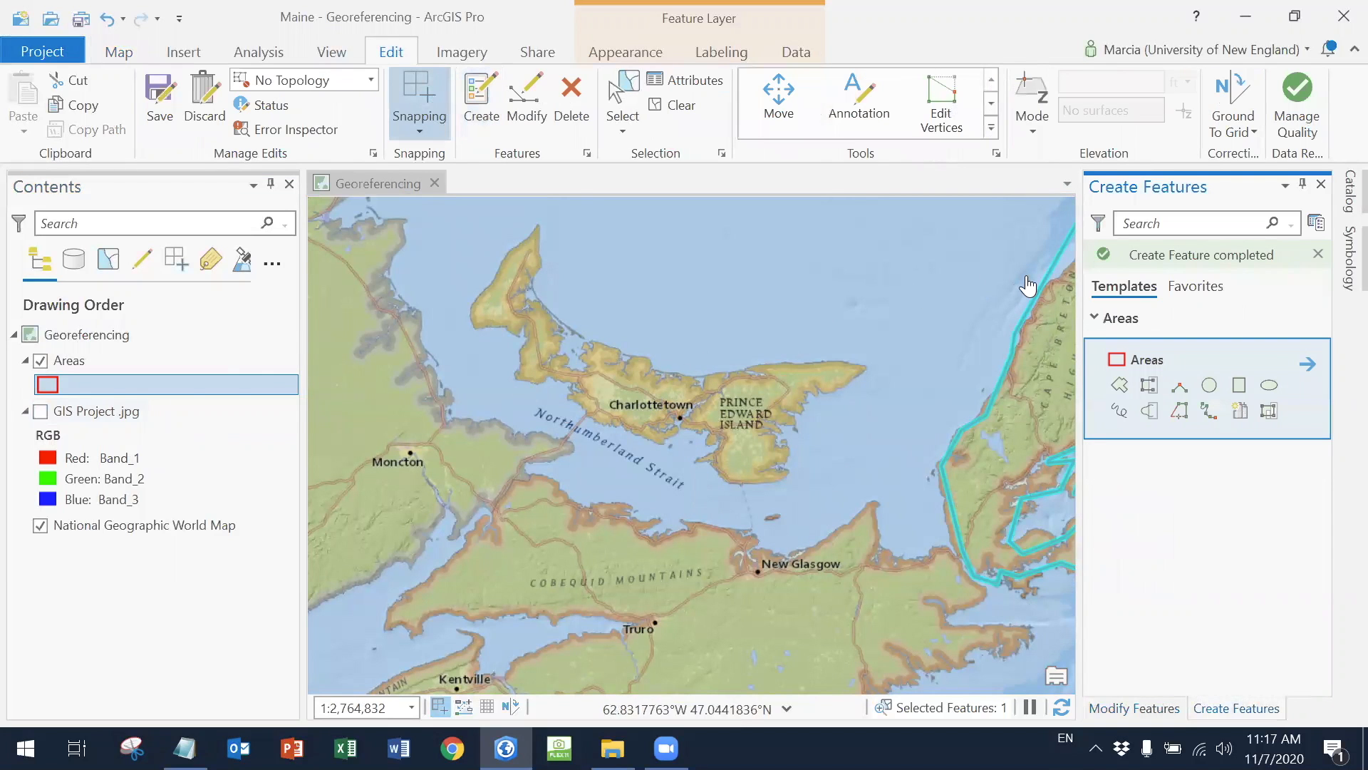
Trace Prince Edward Island as a new Areas polygon from its southeastern corner along the eastern and northern coasts
left_click(1121, 388)
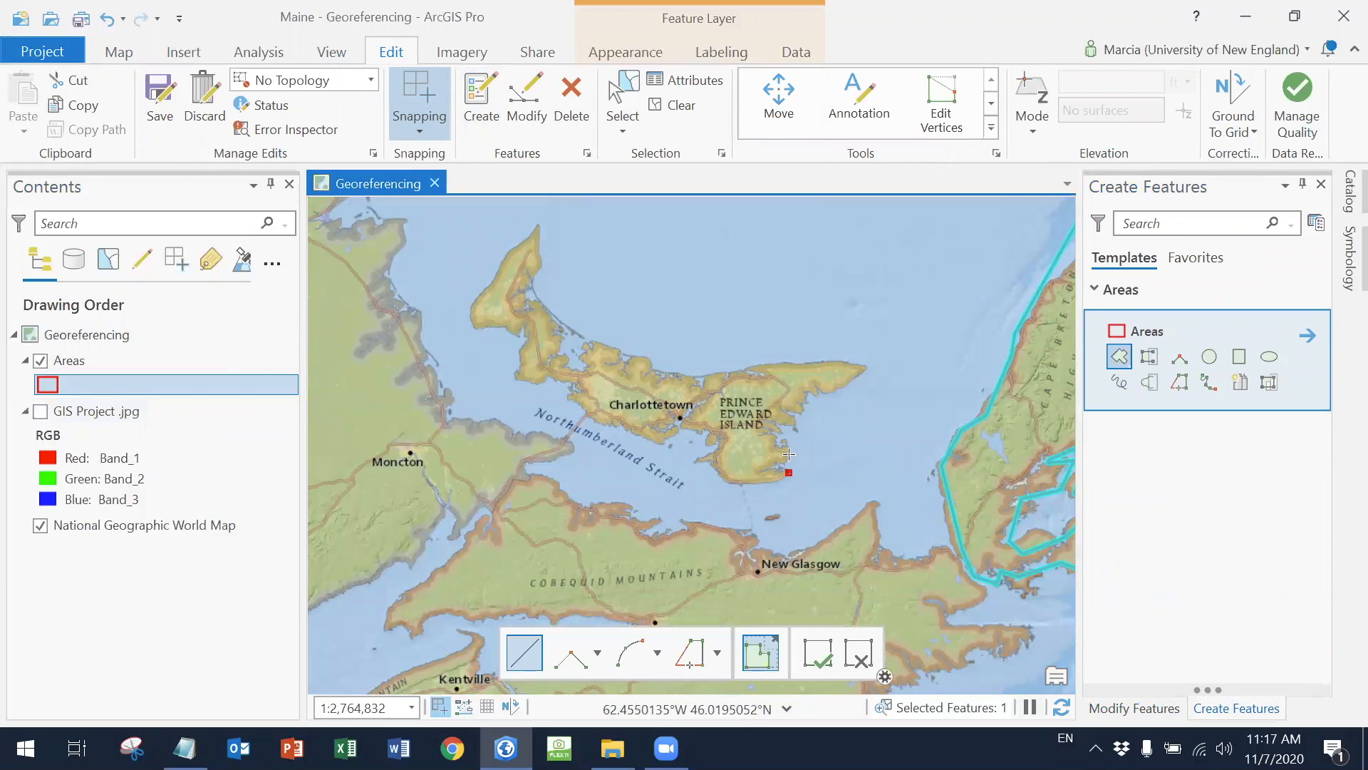
left_click(831, 396)
left_click(865, 366)
left_click(838, 357)
left_click(775, 362)
left_click(739, 370)
left_click(674, 376)
left_click(642, 356)
left_click(584, 340)
left_click(556, 310)
left_click(533, 282)
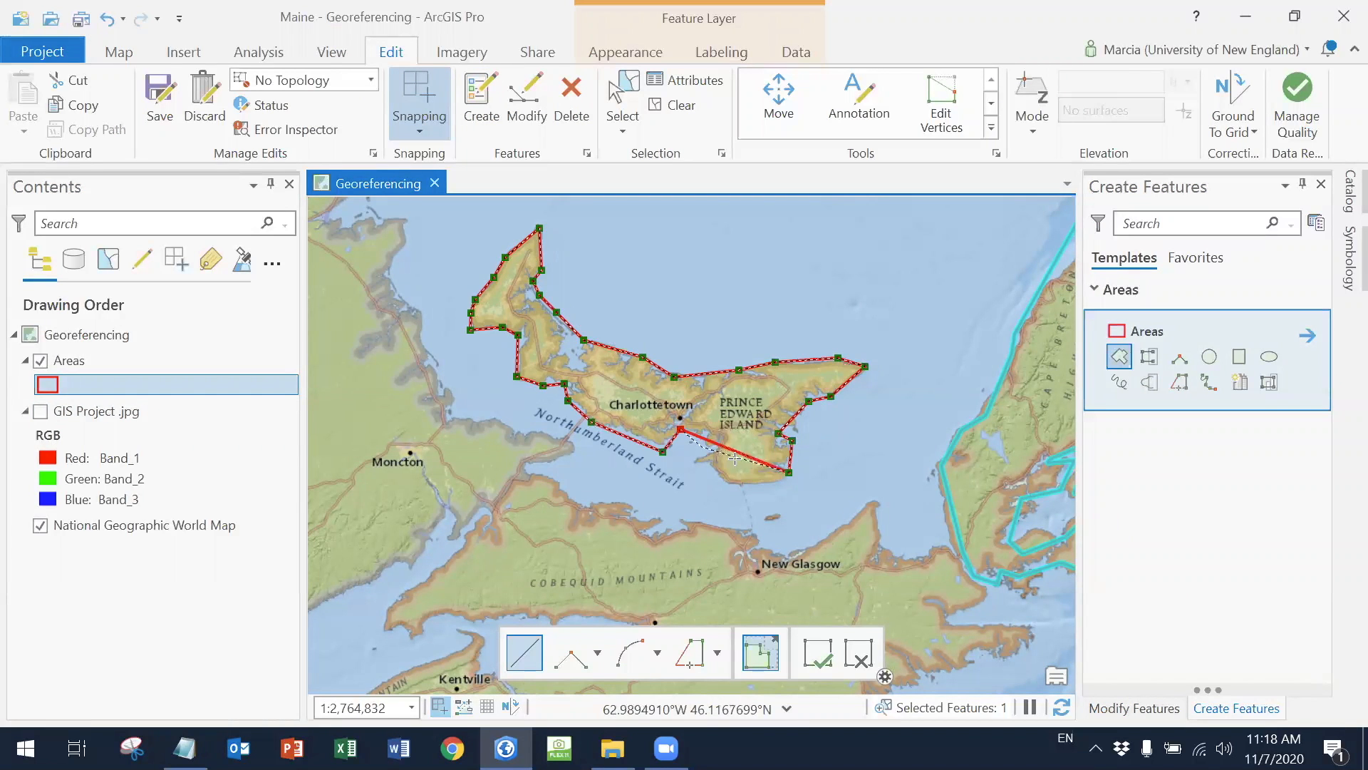
Trace the remaining southern coast below Charlottetown and finish the Prince Edward Island polygon
scroll(707, 448, "up", 4)
left_click(706, 438)
left_click(721, 459)
left_click(670, 479)
left_click(710, 484)
left_click(758, 538)
double_click(844, 537)
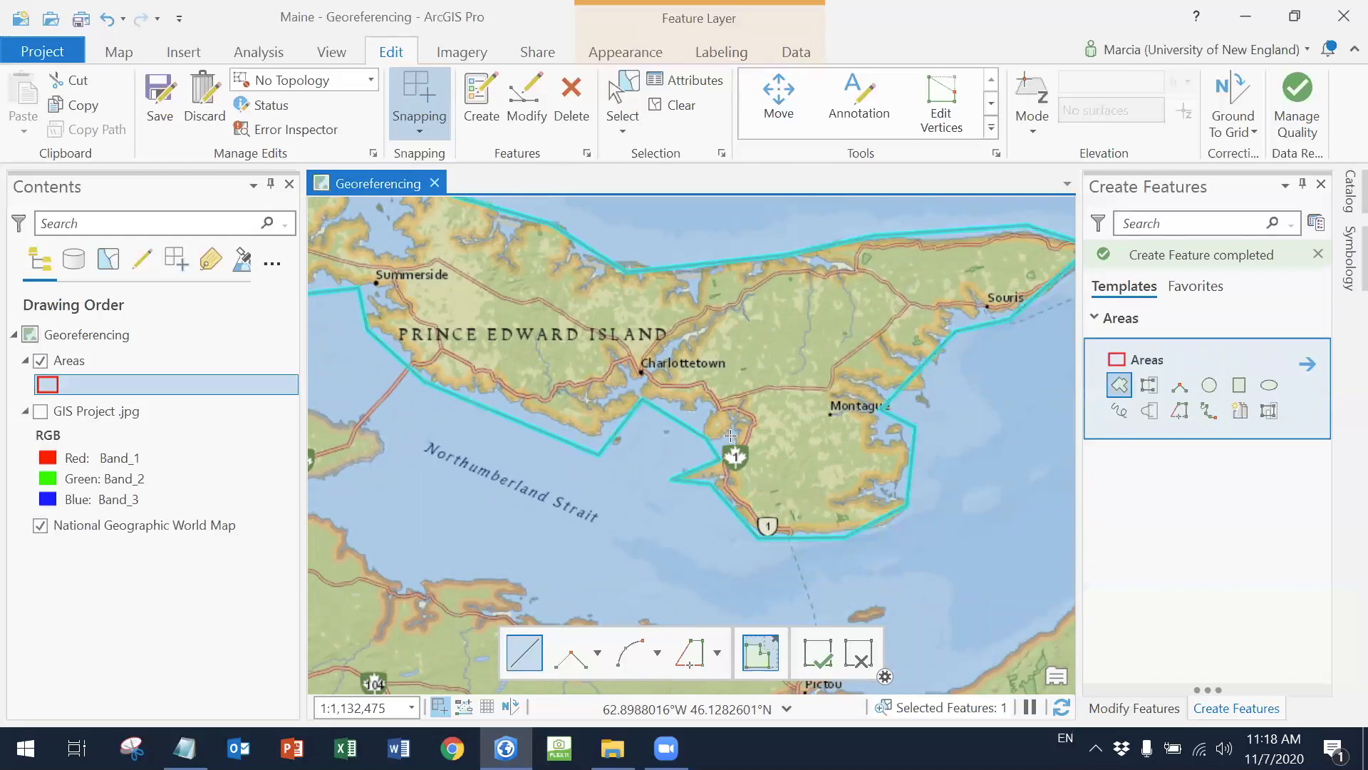
Check the new island polygon against the GIS Project .jpg image, hide the image again and save all edits
scroll(730, 435, "down", 2)
left_click(40, 411)
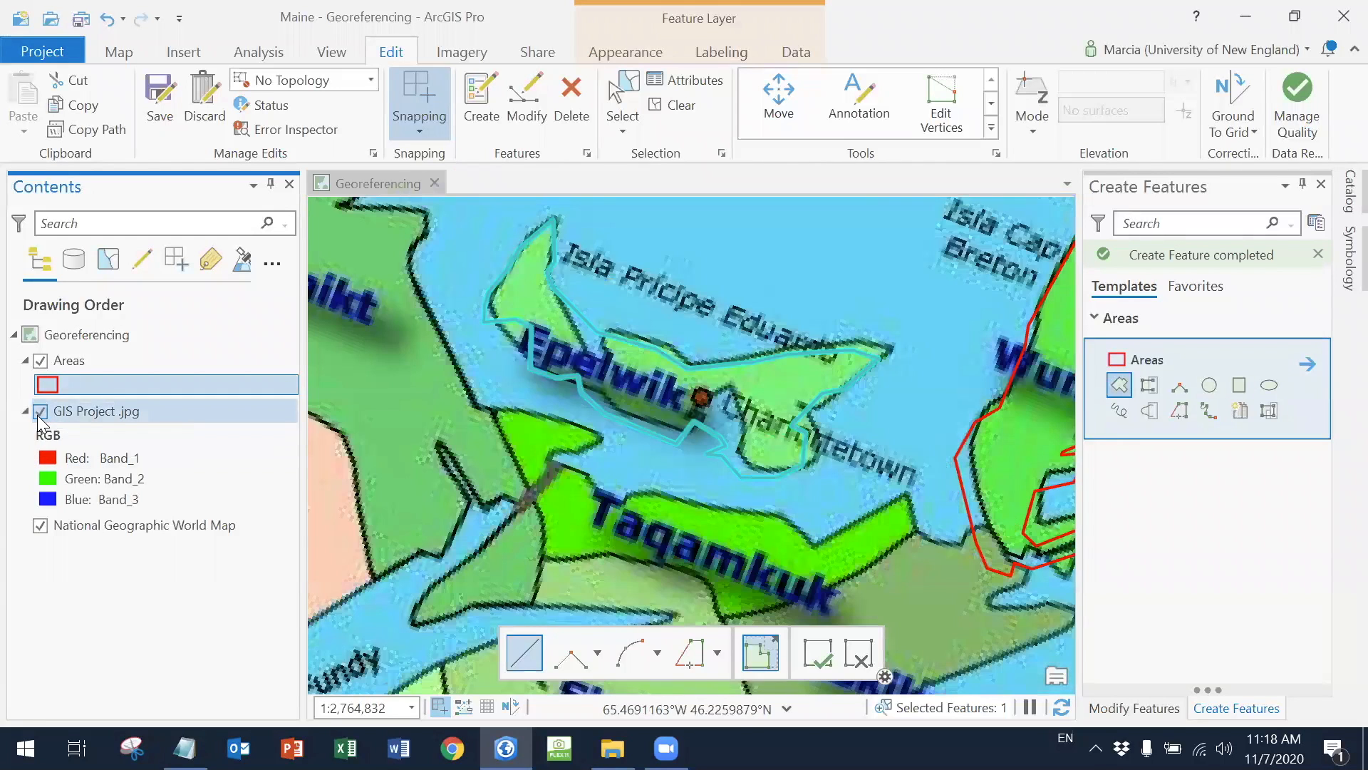
left_click(40, 412)
left_click(168, 118)
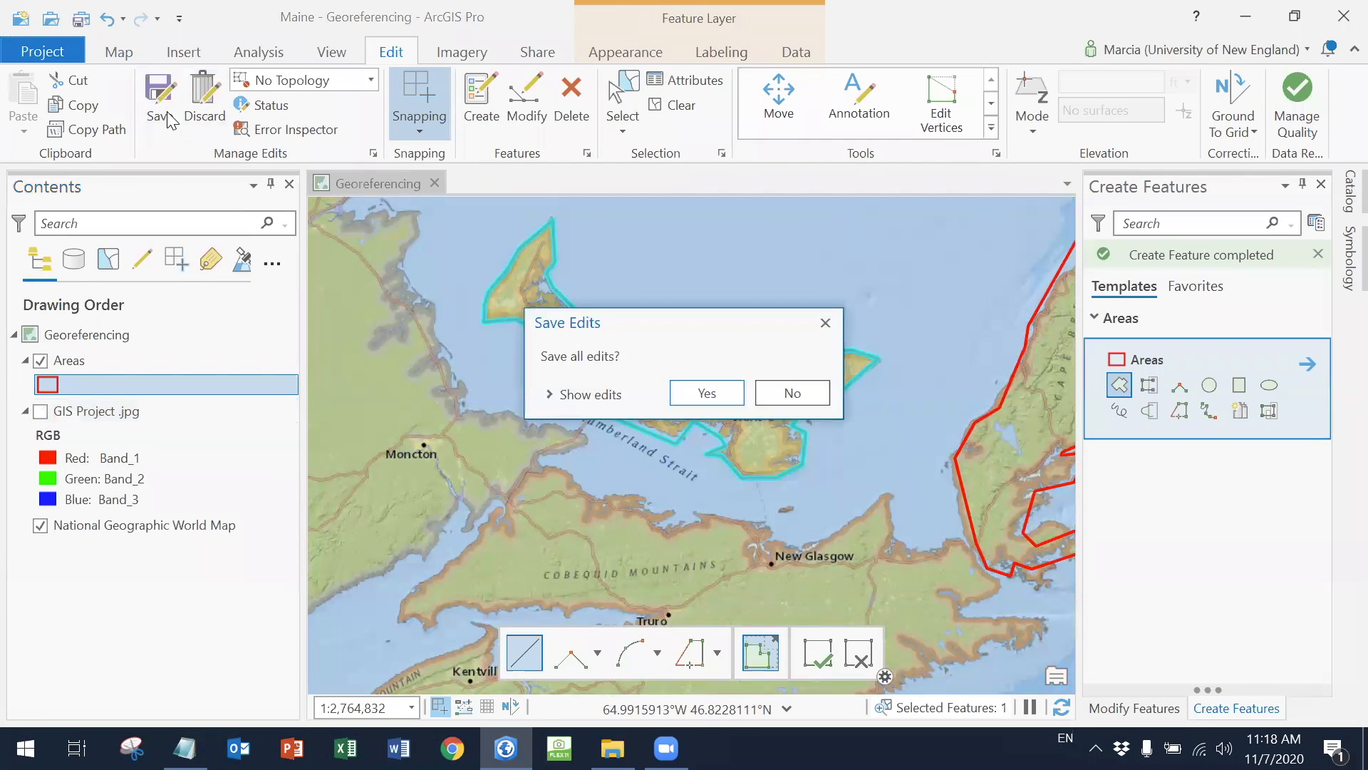
left_click(730, 394)
Show the GIS Project .jpg layer with all the mainland Wabanaki territories in view
scroll(741, 406, "down", 3)
left_click_drag(763, 418, 1072, 438)
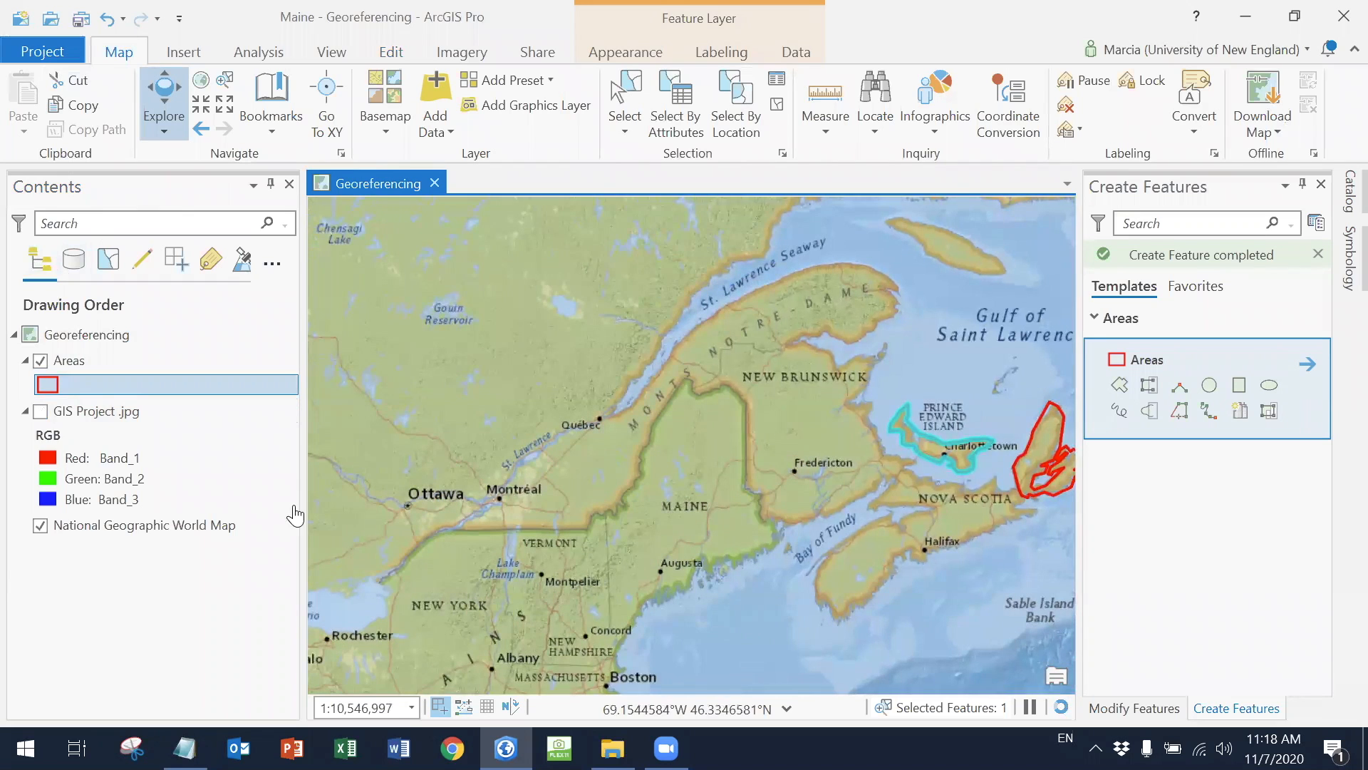
left_click(40, 411)
left_click_drag(633, 512, 588, 448)
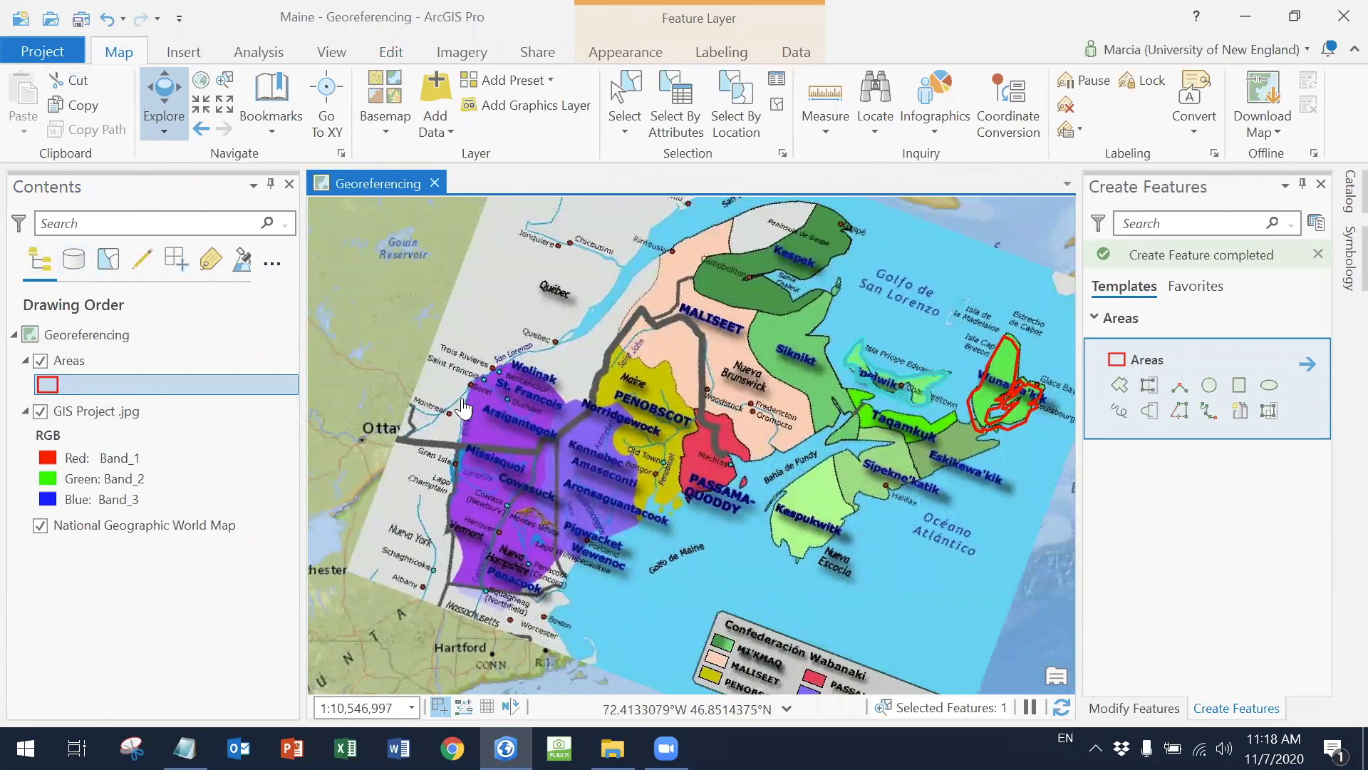
left_click_drag(823, 342, 828, 363)
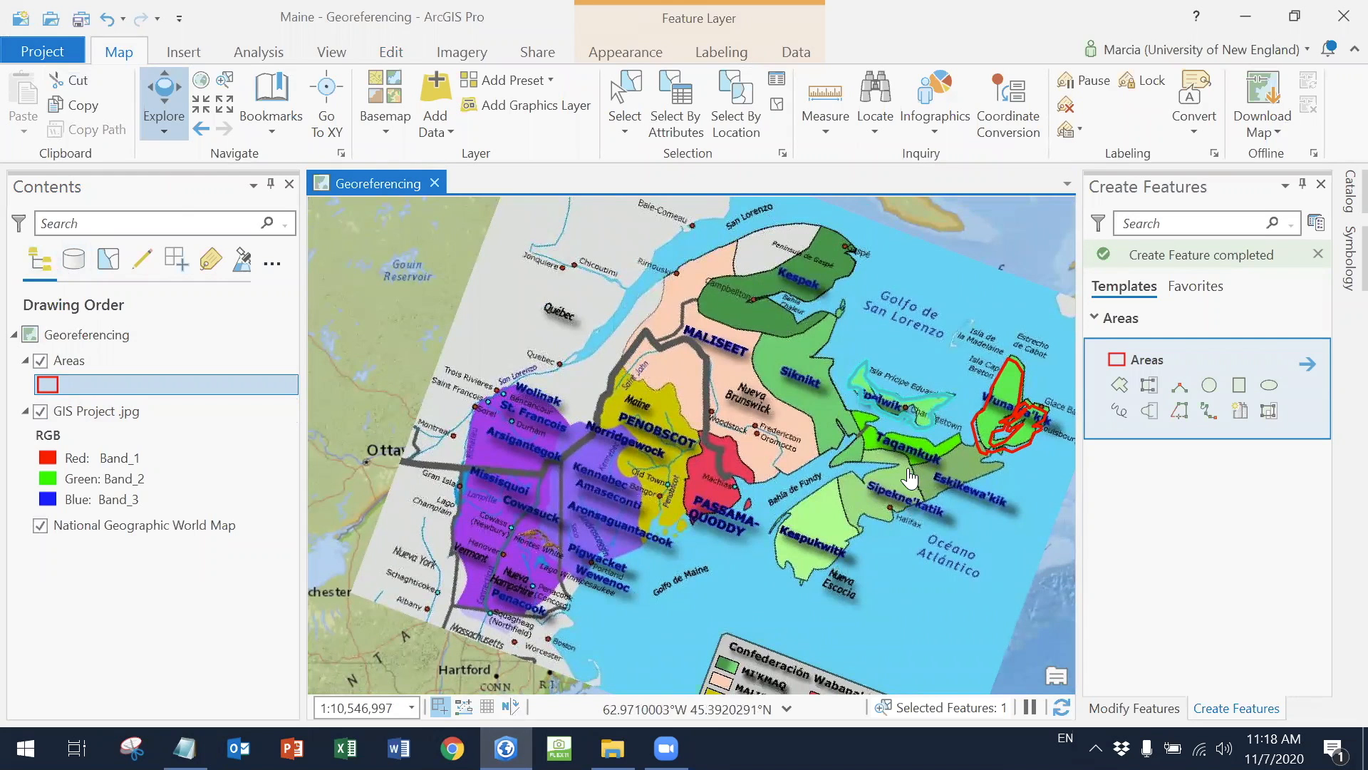
Start a mainland Areas polygon at Taqamkuk's northwestern tip and trace the Siknikt coast up to Bahia Chaleur
scroll(859, 499, "up", 2)
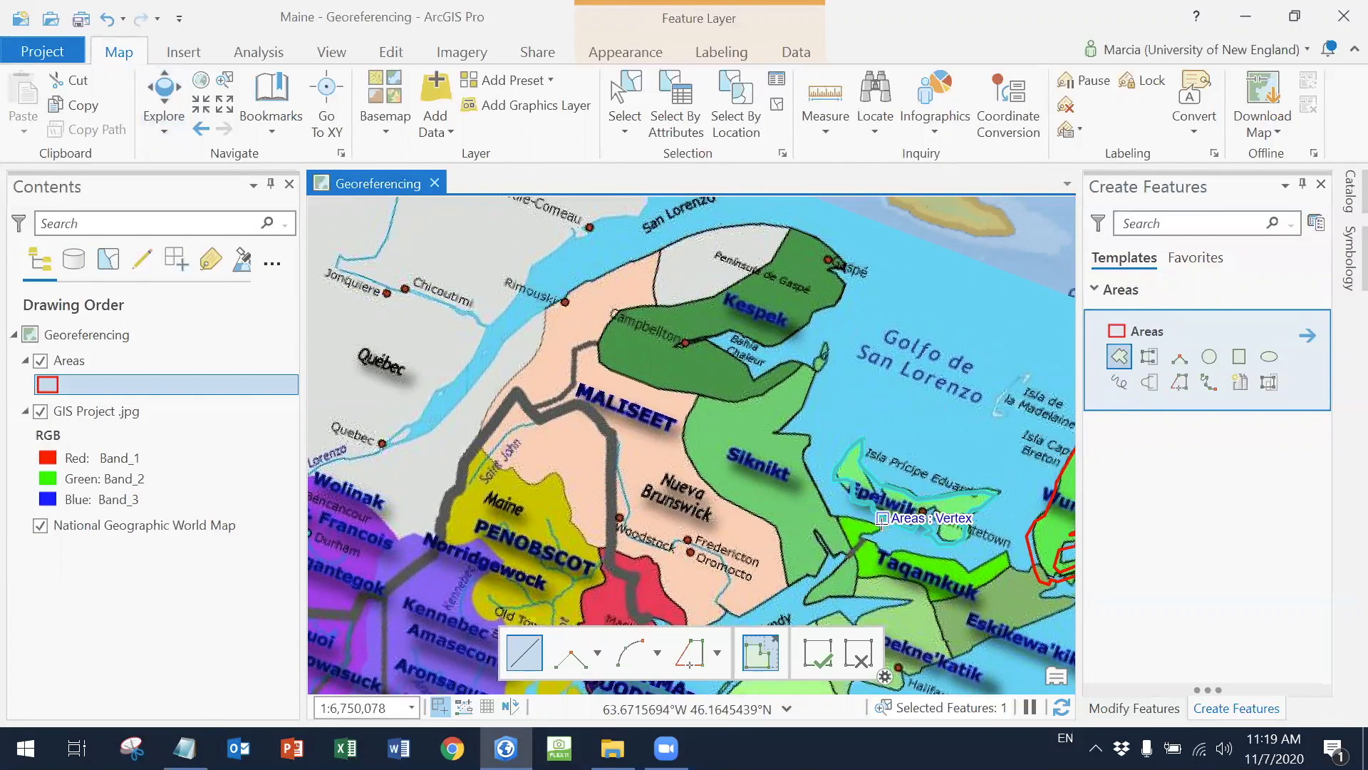
scroll(880, 533, "up", 6)
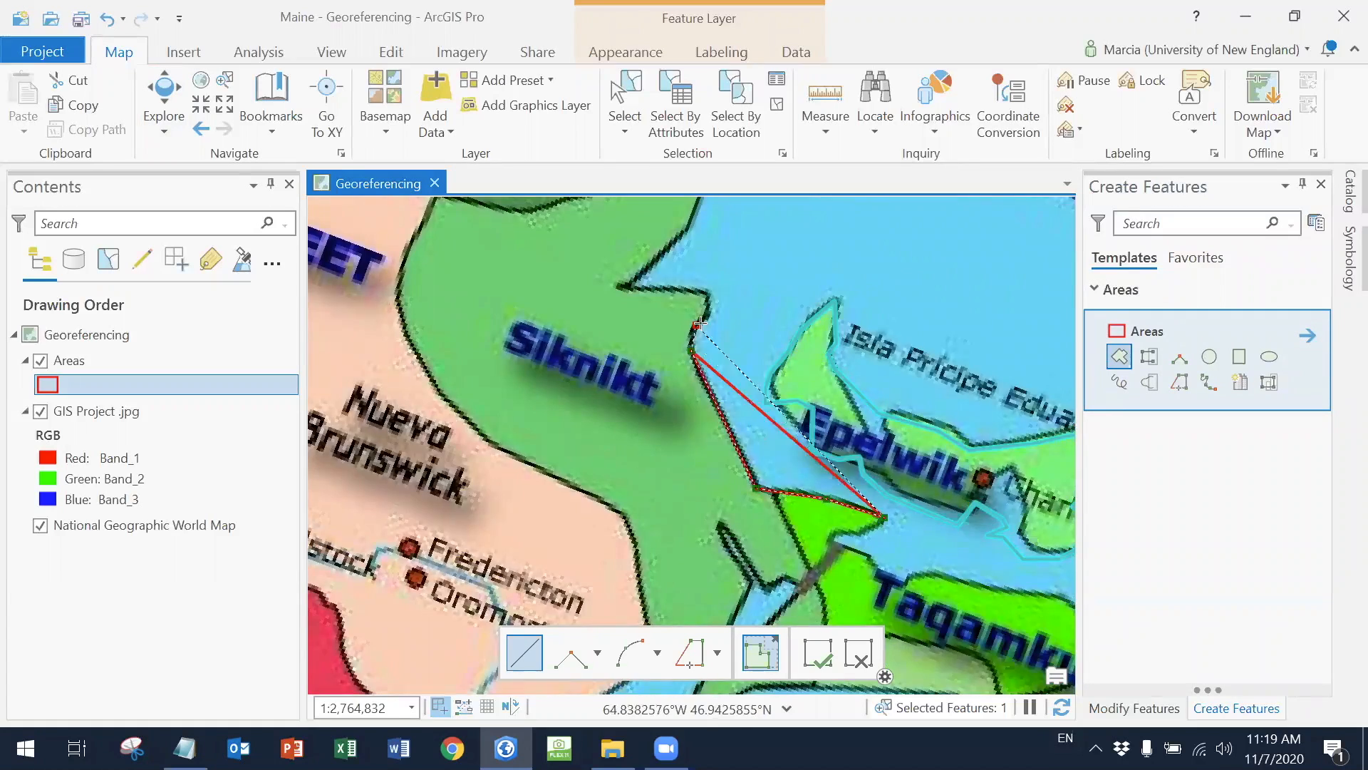
left_click(721, 269)
left_click(723, 211)
left_click(704, 201)
left_click(668, 267)
left_click(666, 306)
left_click(588, 266)
left_click(452, 338)
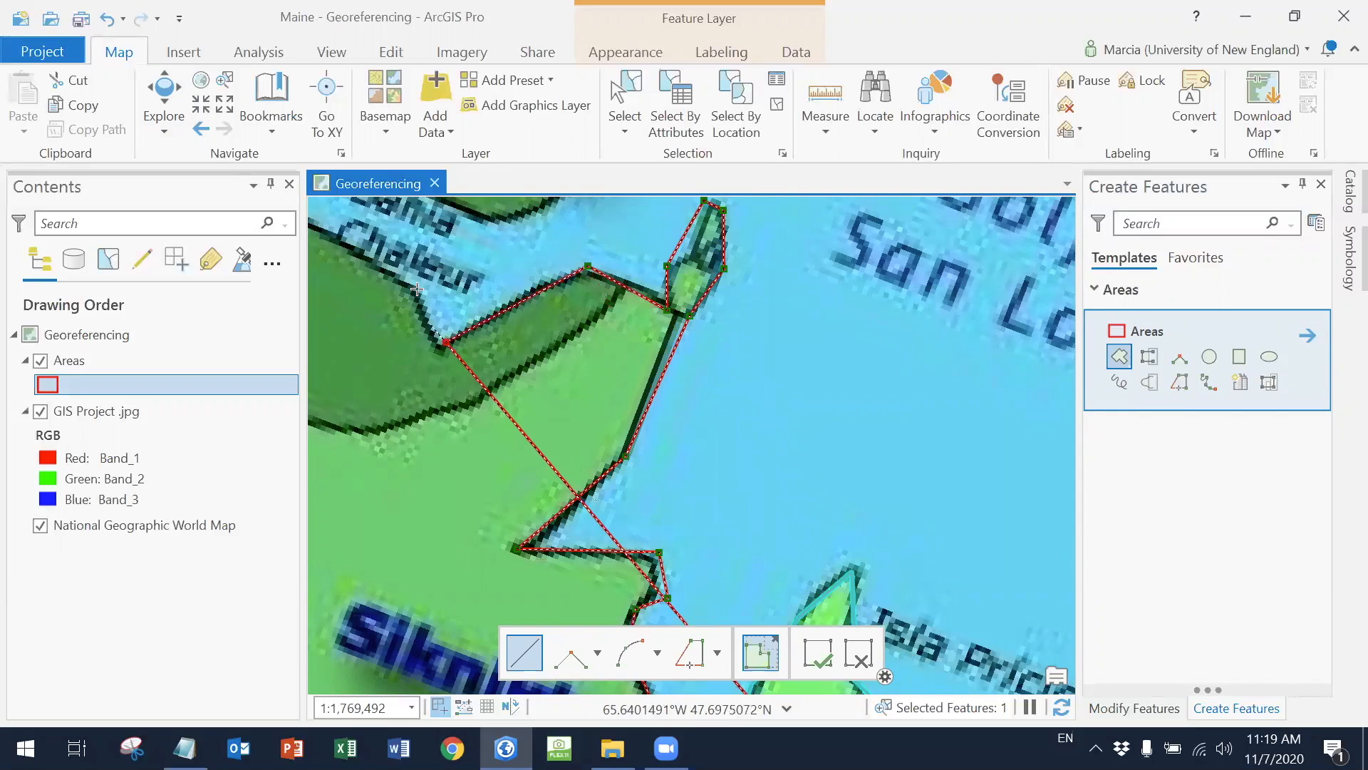
Continue the mainland polygon around Bahia Chaleur and along the eastern Kespek coast to Gaspé
scroll(423, 286, "up", 1)
scroll(415, 287, "down", 3)
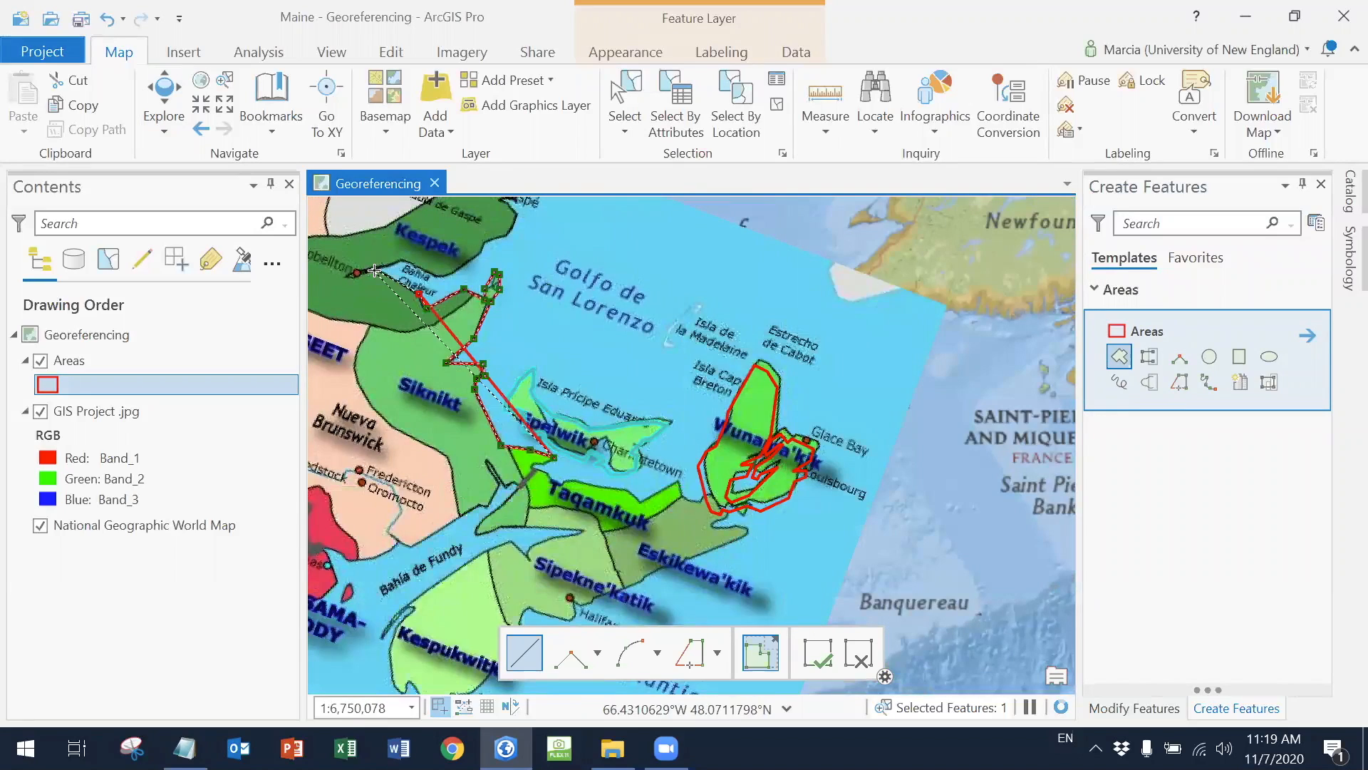
scroll(403, 259, "up", 3)
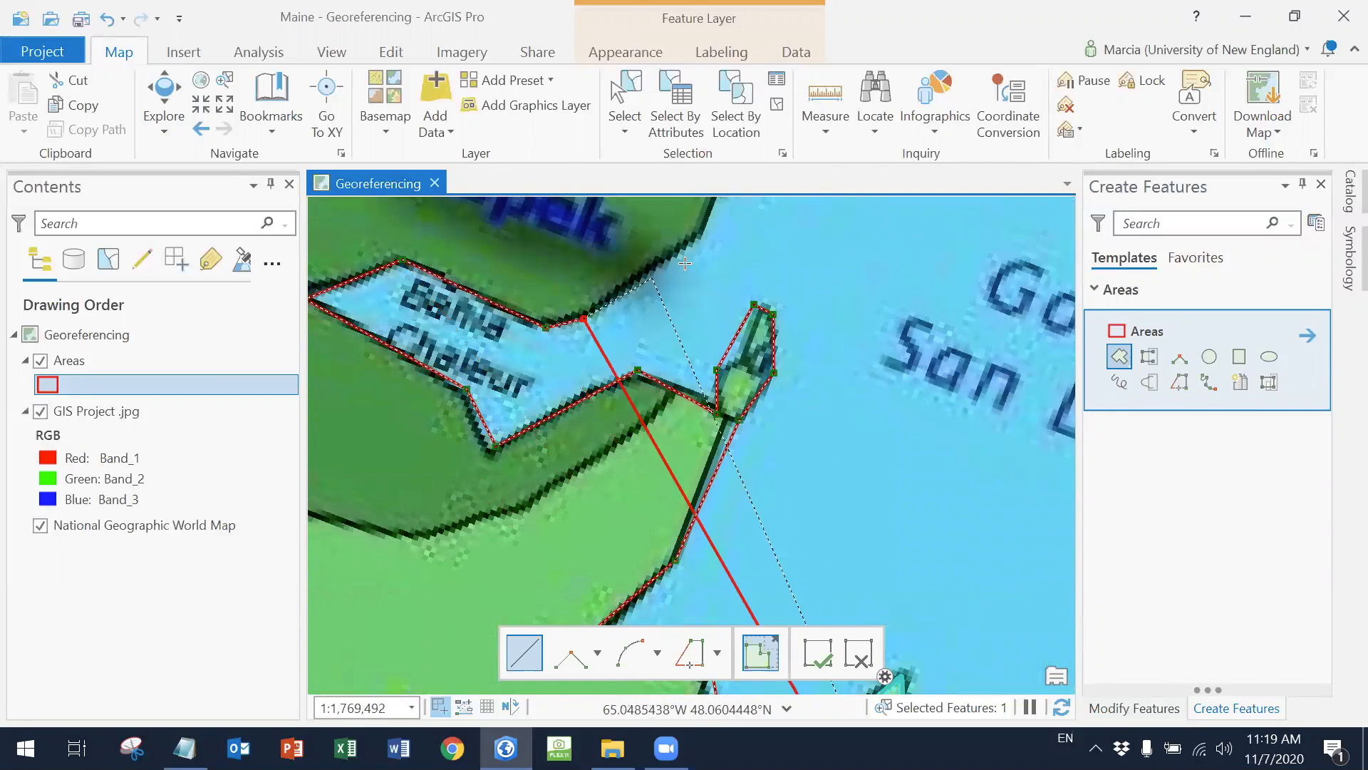
scroll(766, 219, "up", 1)
scroll(766, 219, "down", 5)
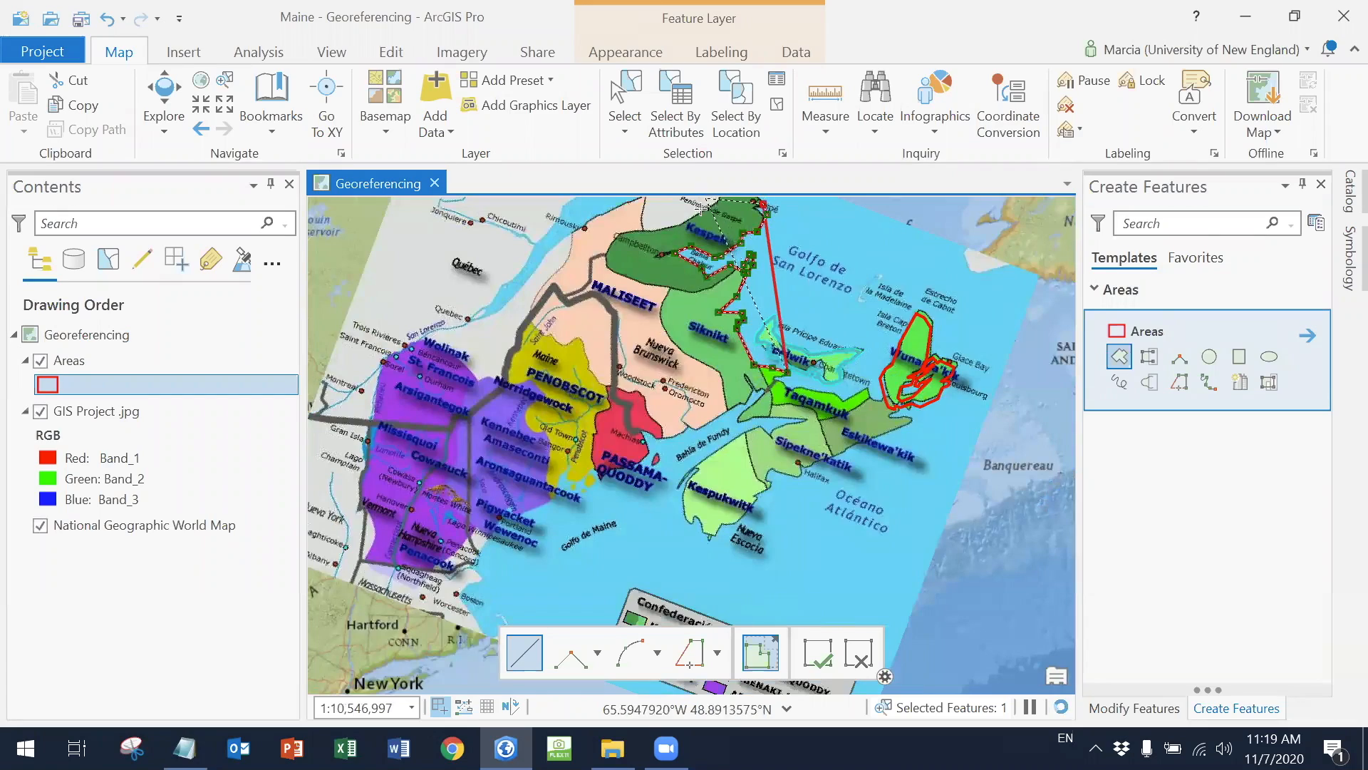
scroll(722, 213, "up", 2)
scroll(722, 212, "down", 4)
scroll(817, 213, "up", 5)
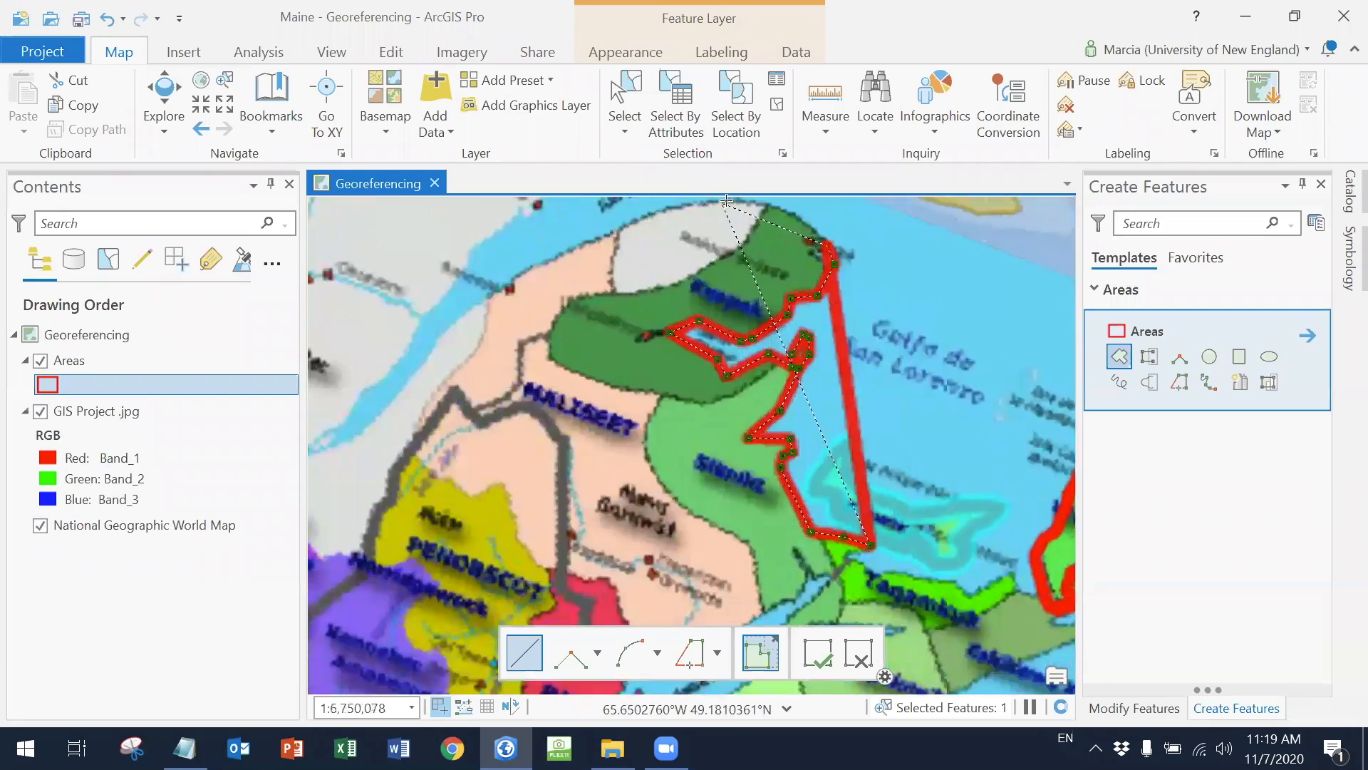
Trace the northern Gaspé shore, the western Maliseet border and the remaining outer boundary, and finish the mainland polygon near Taqamkuk
left_click(790, 204)
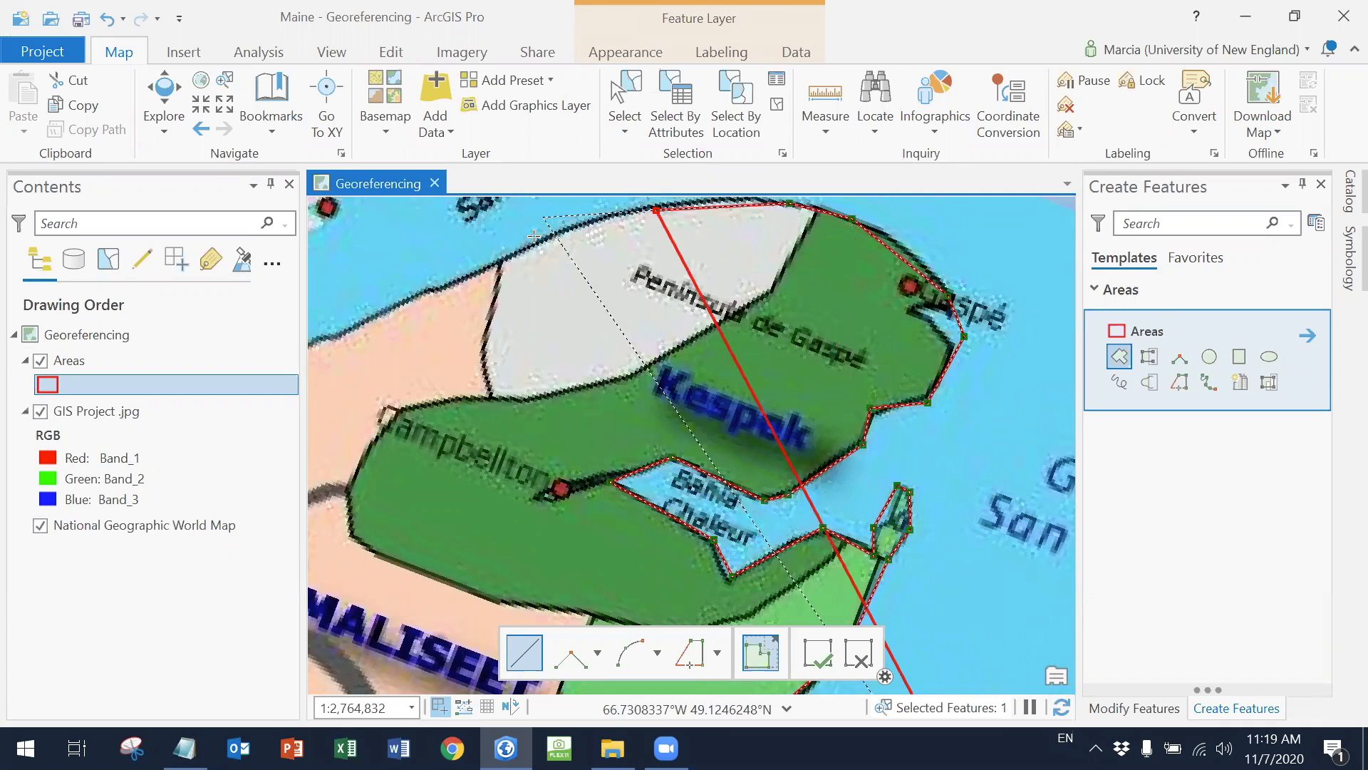
scroll(332, 313, "down", 3)
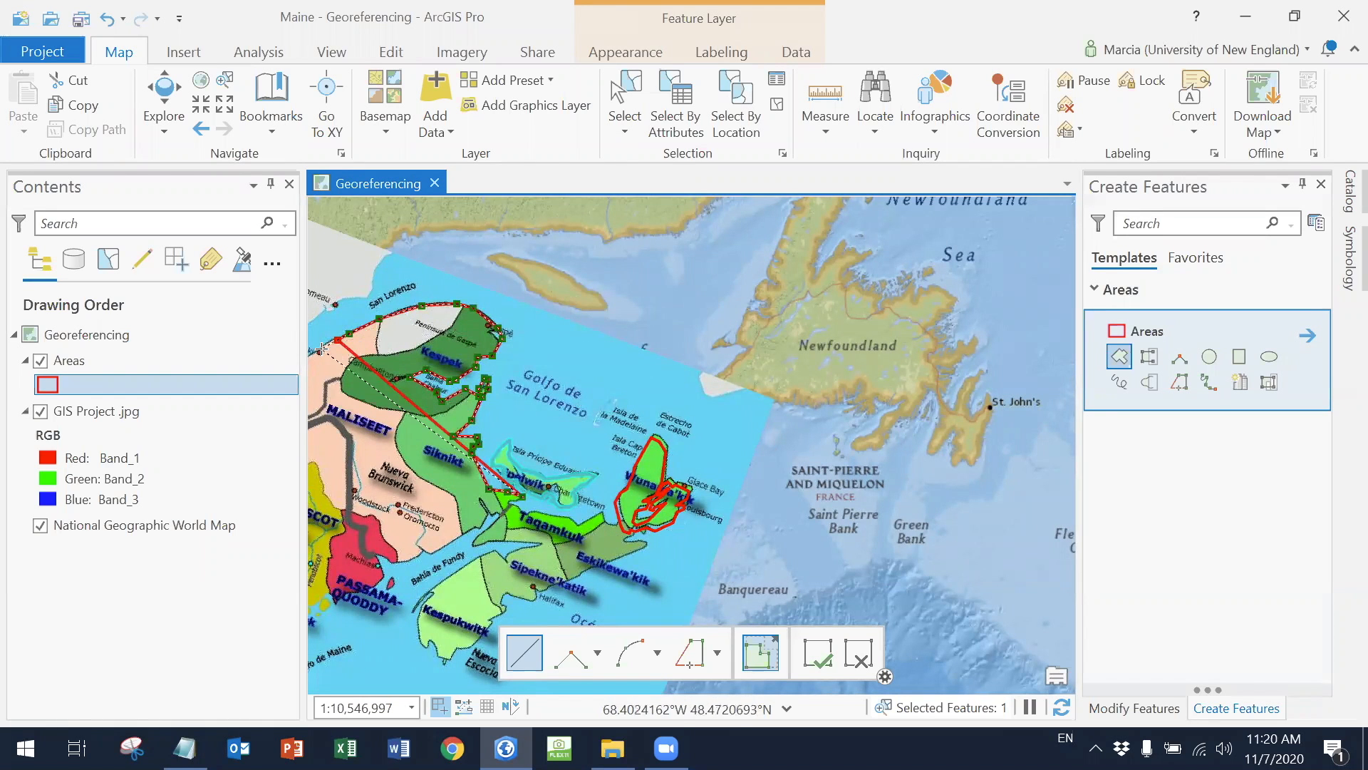
scroll(320, 349, "down", 4)
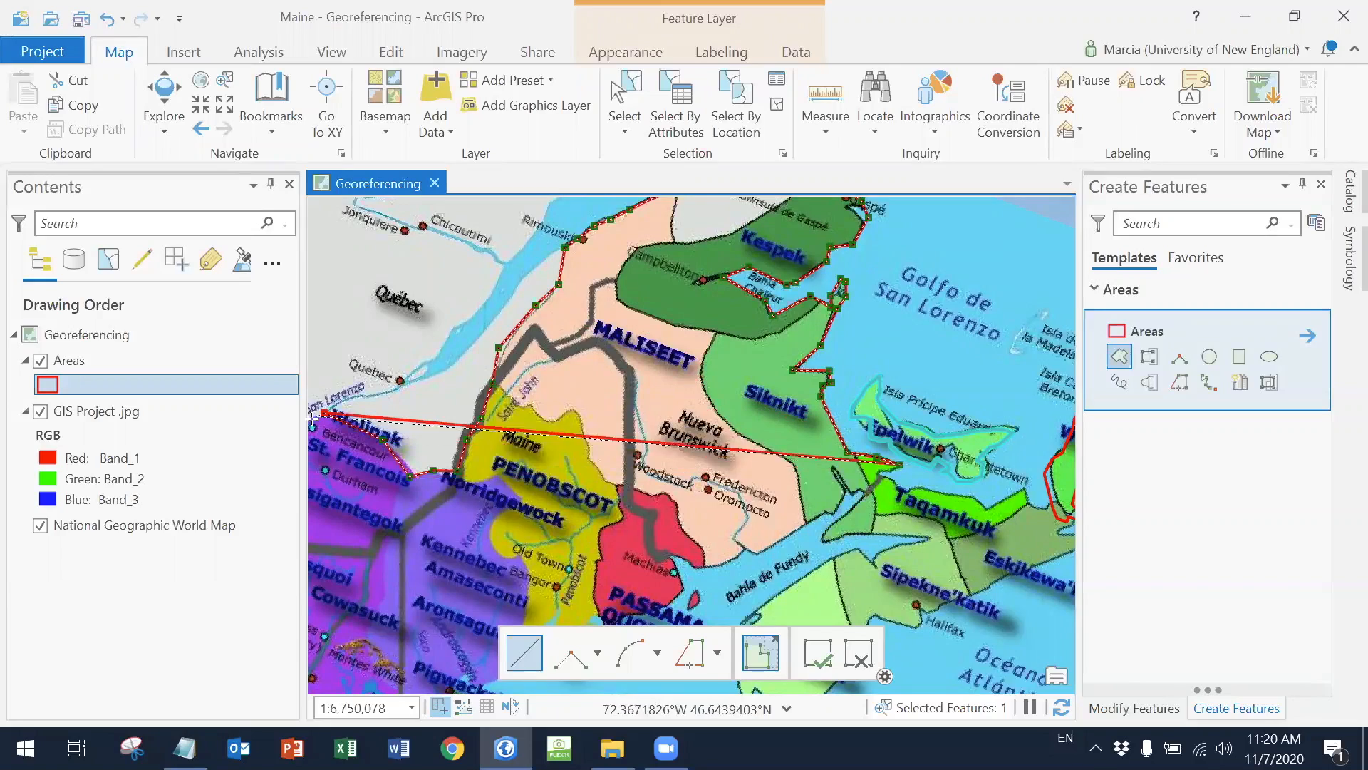
scroll(319, 466, "down", 3)
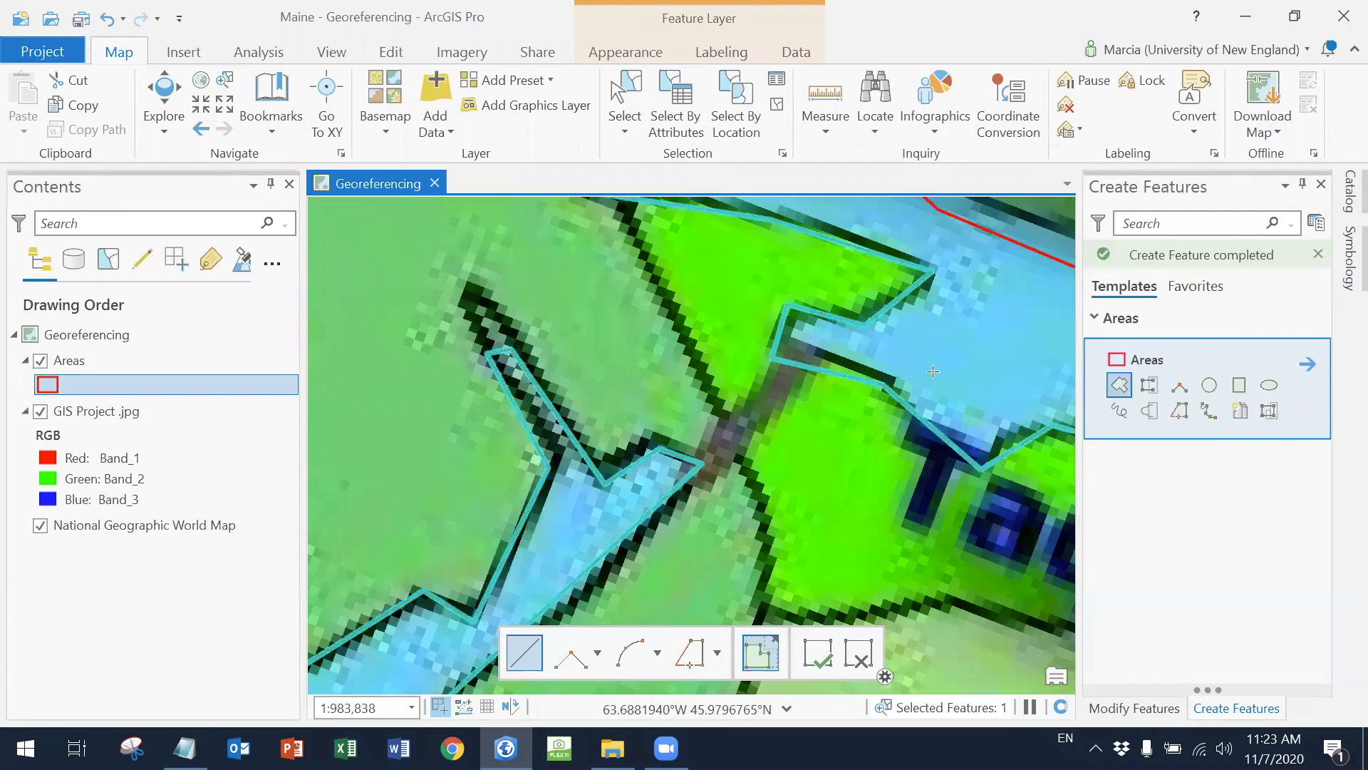
Hide the GIS Project .jpg layer and compare the mainland polygon with the Bay of Fundy and Nova Scotia coasts
scroll(932, 371, "down", 6)
scroll(814, 398, "up", 2)
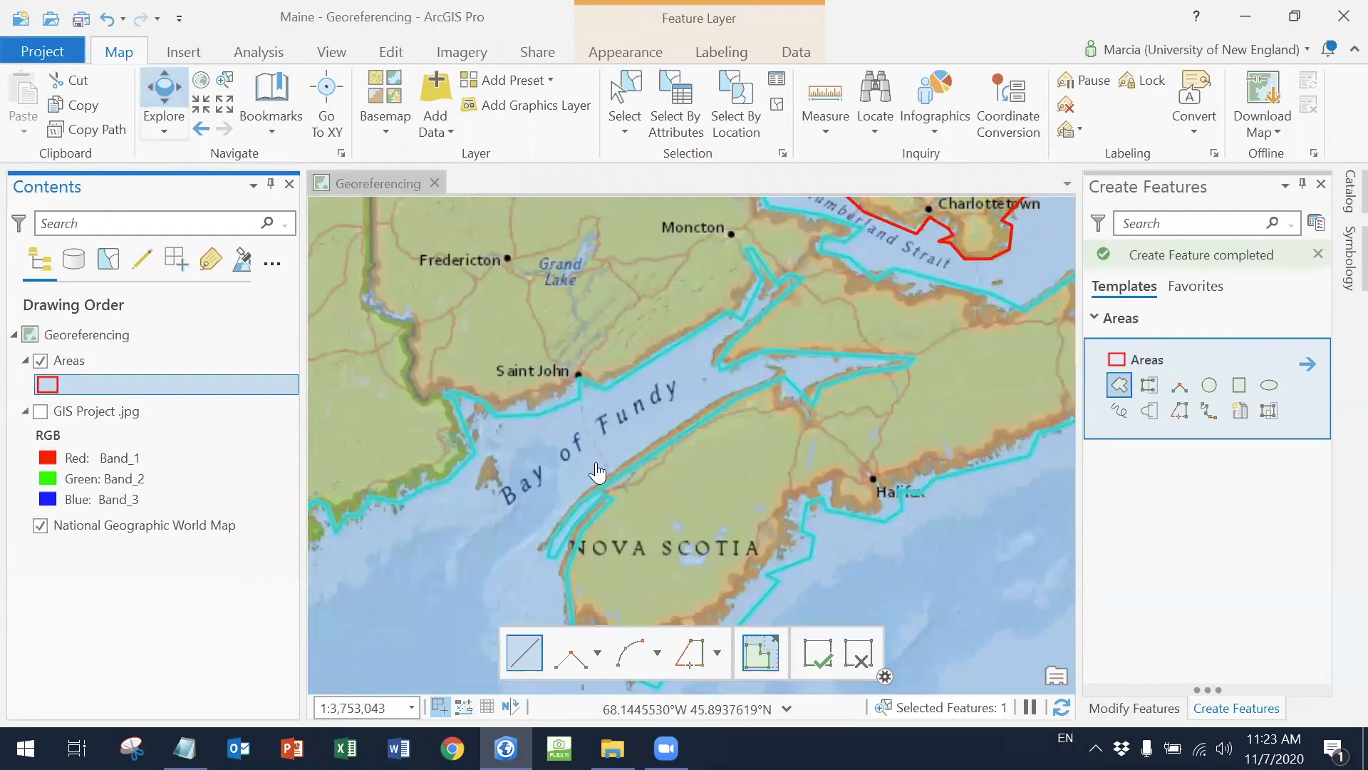
key("Escape")
scroll(738, 326, "up", 2)
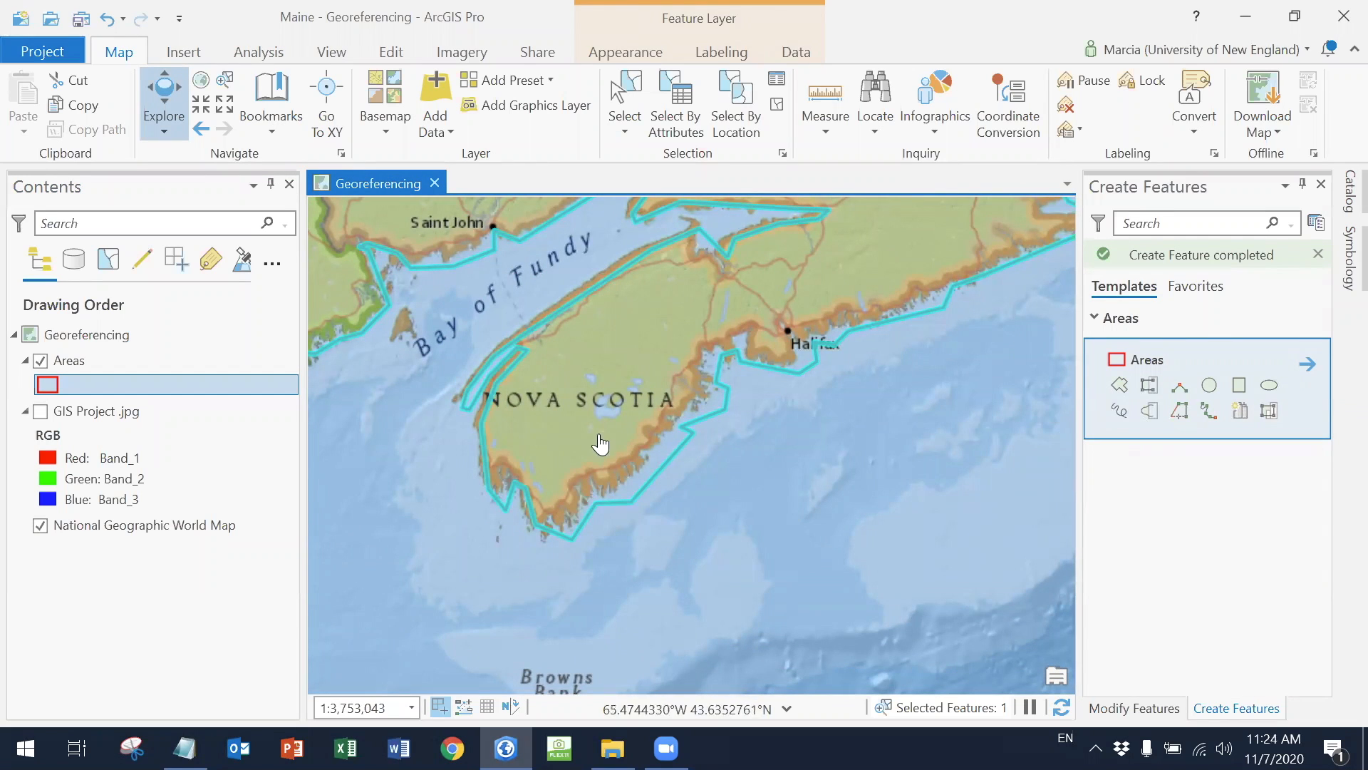
Split the mainland polygon along Nova Scotia's southeastern coast, from the peninsula's southern tip toward Halifax
left_click(384, 60)
left_click(526, 100)
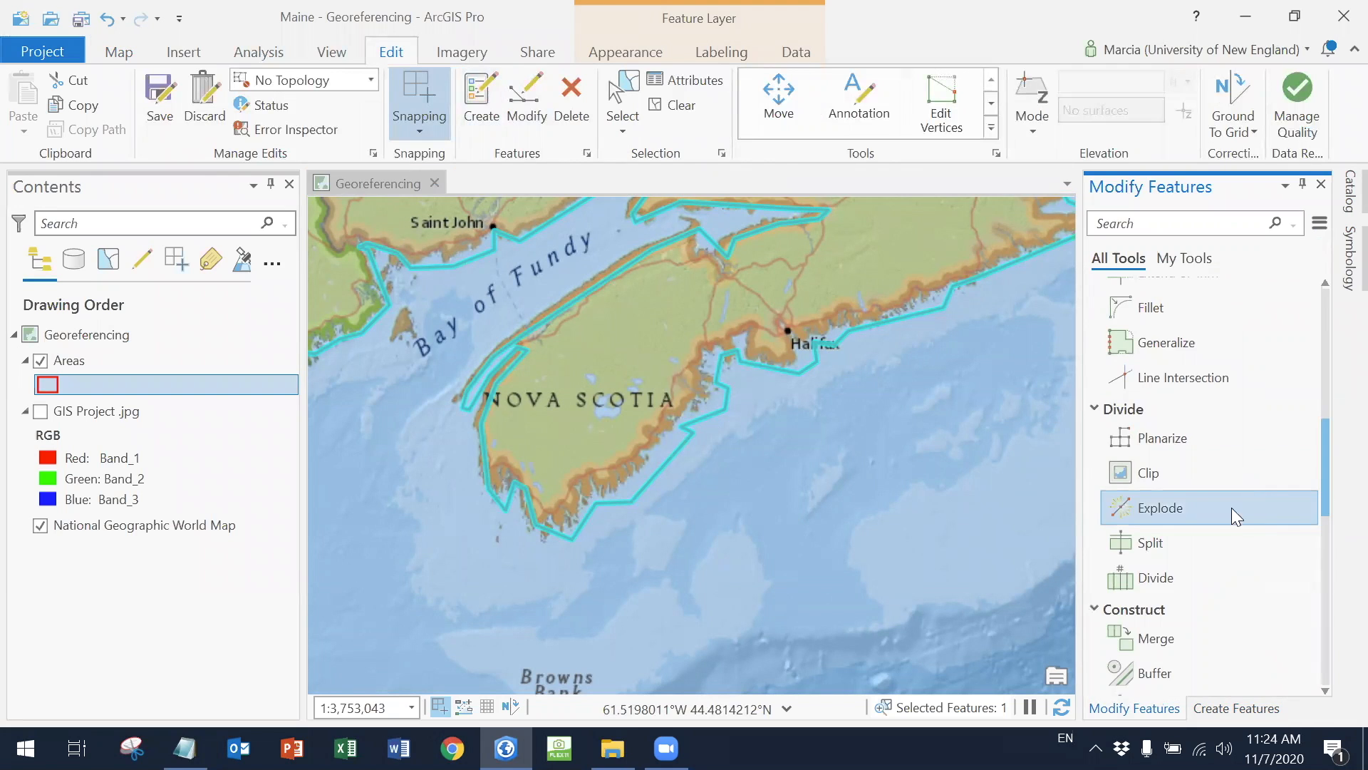
left_click(1188, 537)
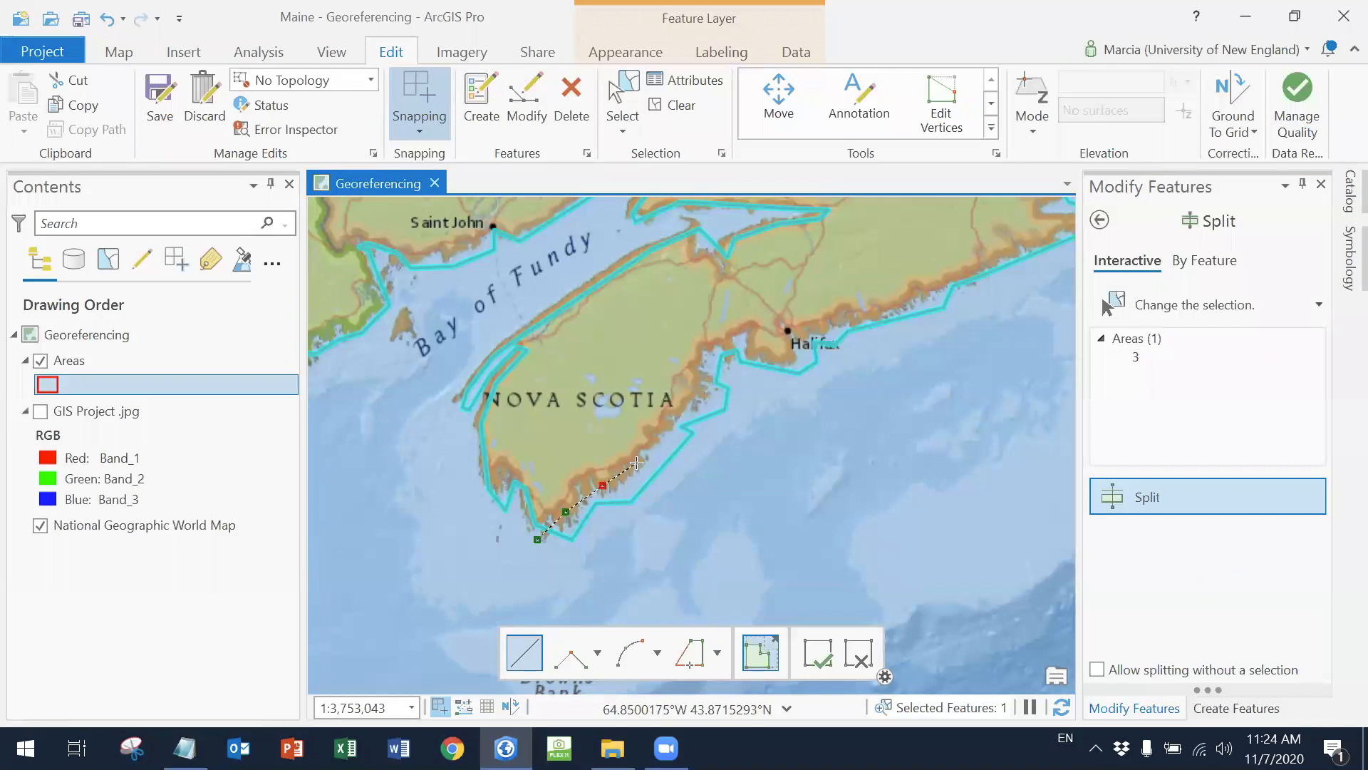
left_click(659, 444)
left_click(681, 427)
left_click(712, 391)
left_click(716, 383)
double_click(743, 376)
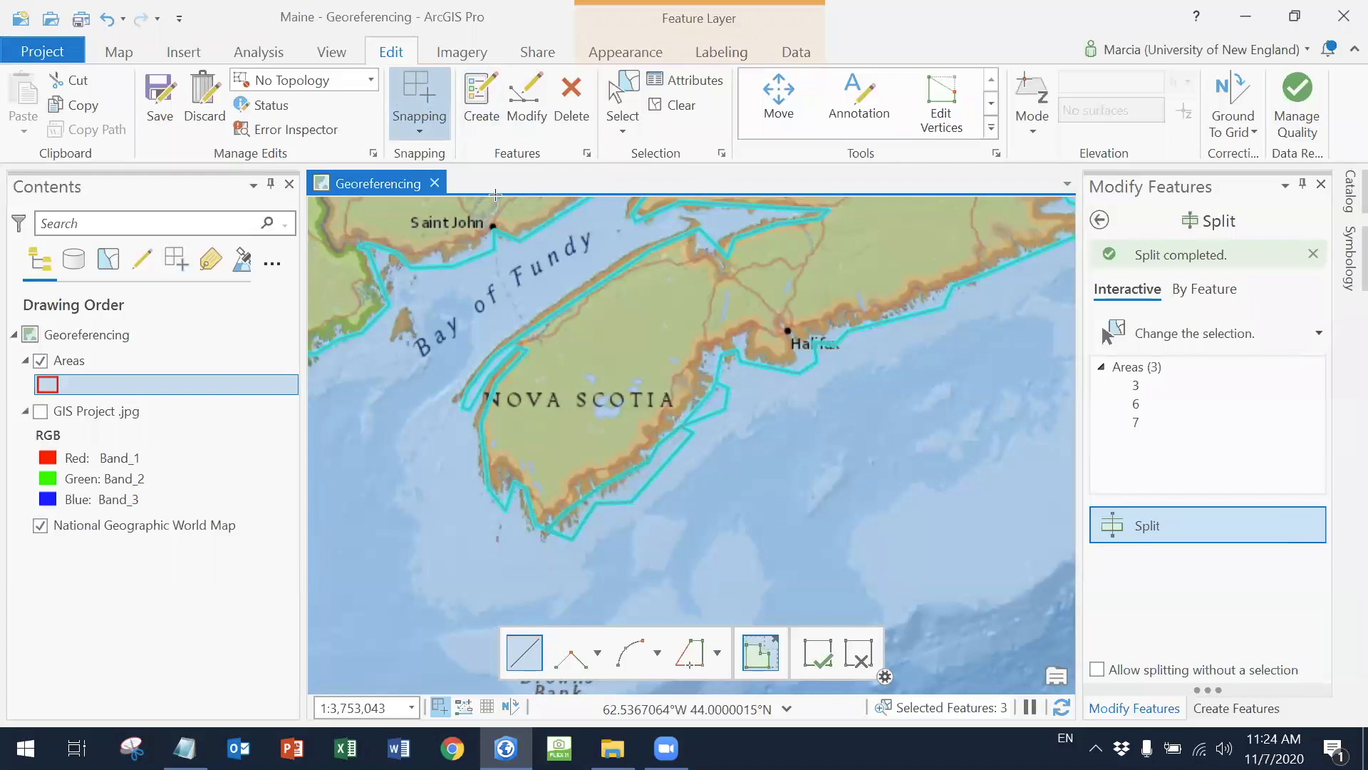
Delete the two leftover offshore slivers along Nova Scotia's southeastern coast
left_click(622, 98)
left_click(684, 487)
left_click(670, 104)
left_click(654, 477)
key("Delete")
left_click(713, 404)
key("Delete")
scroll(666, 545, "down", 3)
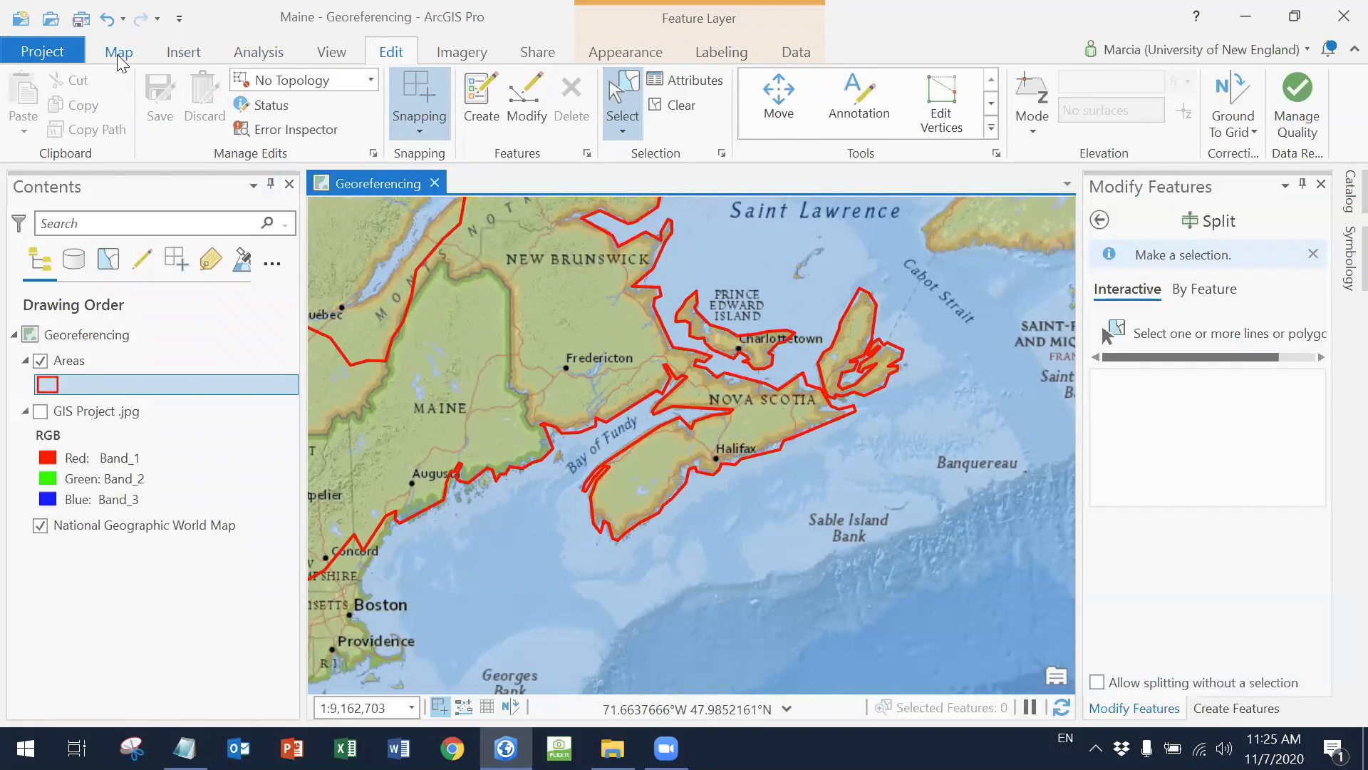
Show the GIS Project .jpg layer again and bring Kespek and the Gaspé Peninsula into view
left_click(41, 410)
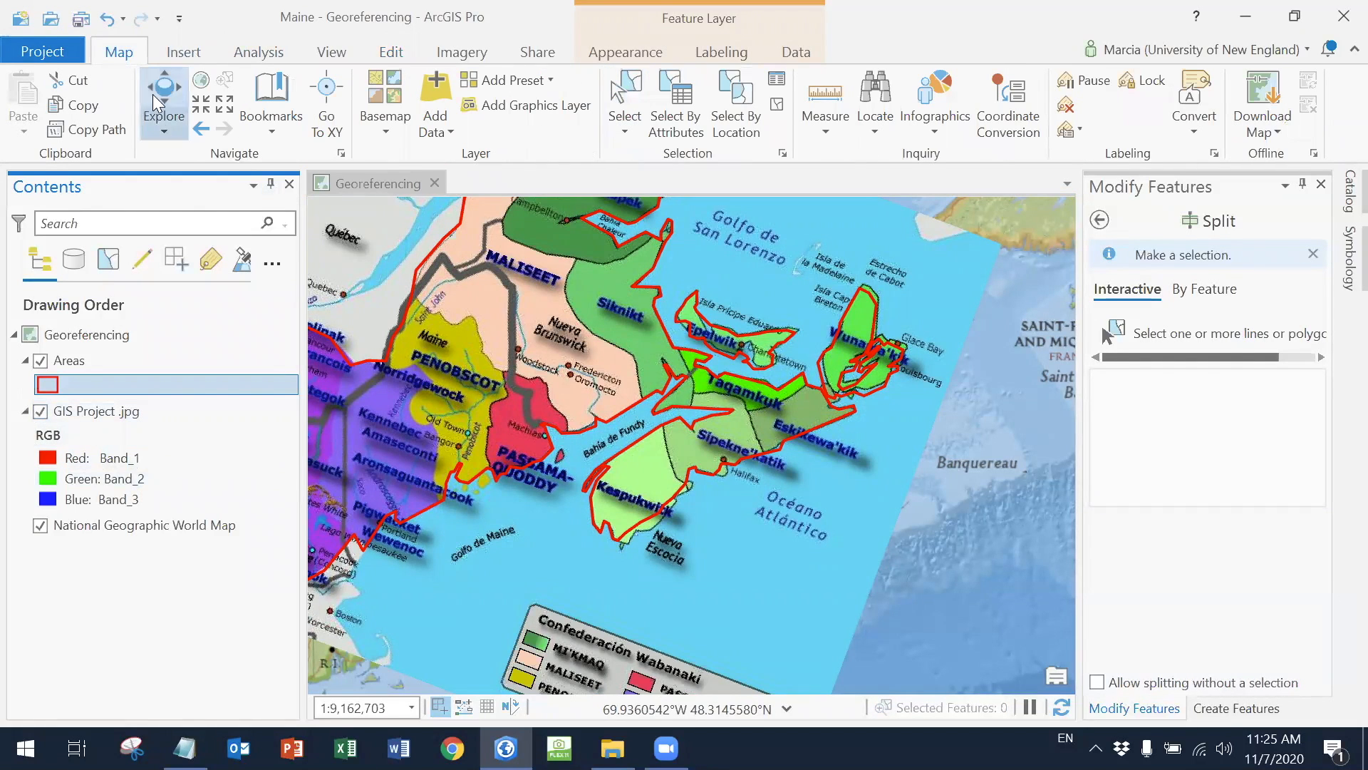
left_click_drag(673, 268, 790, 414)
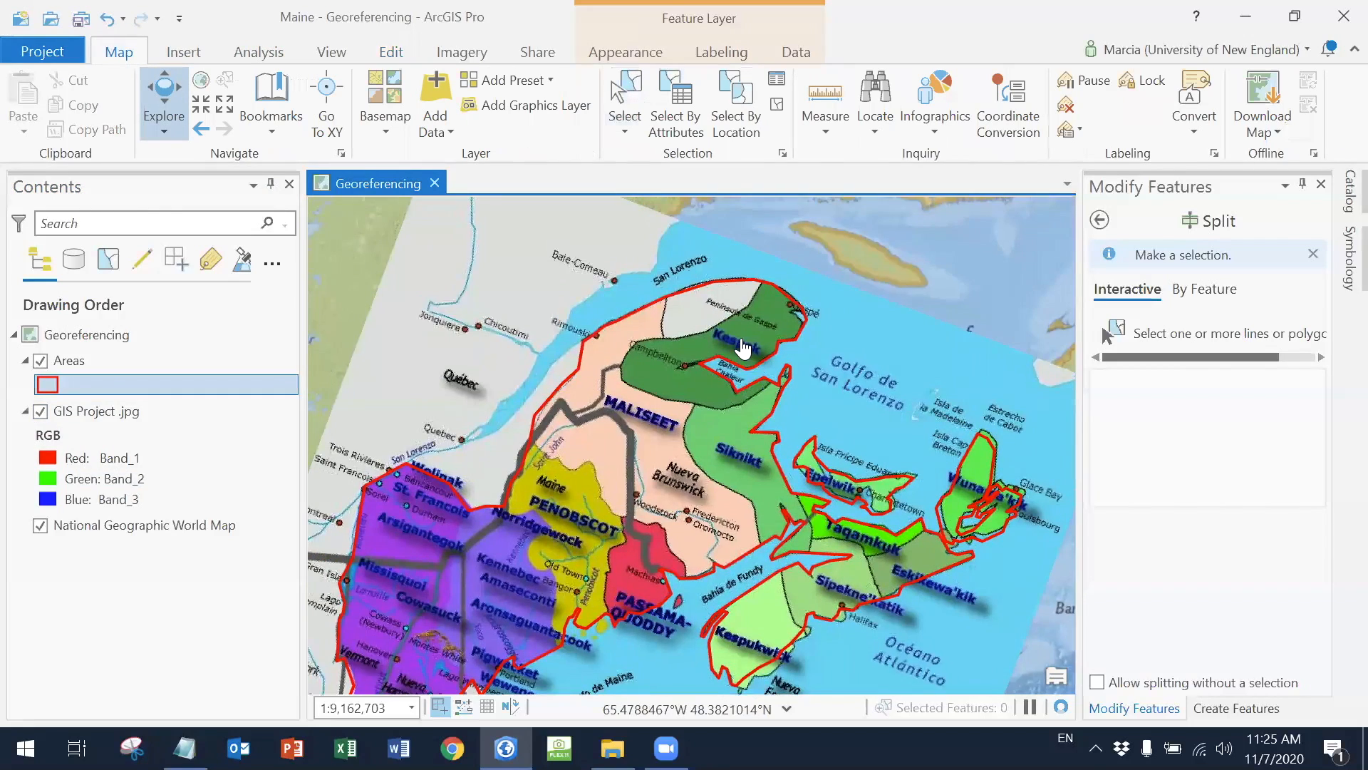
scroll(739, 341, "up", 2)
scroll(704, 329, "up", 2)
scroll(699, 345, "down", 1)
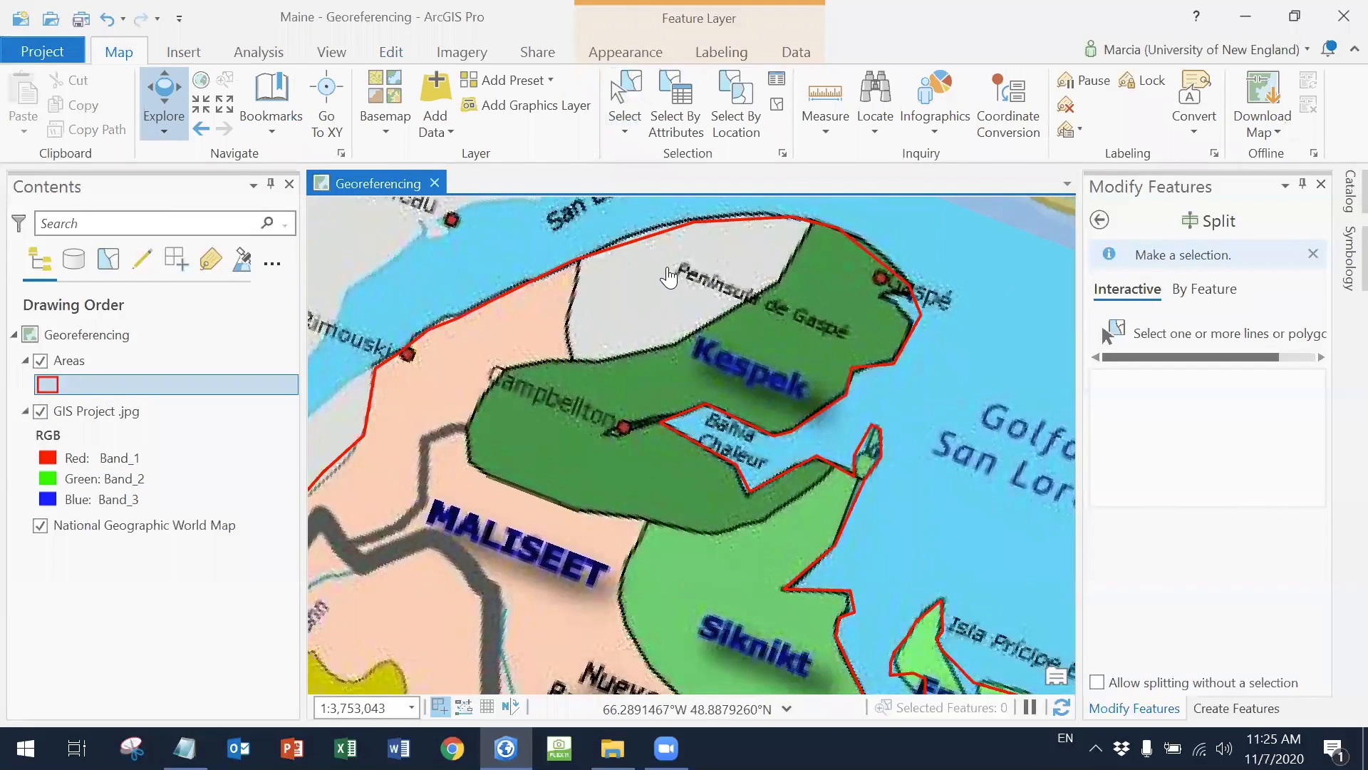
Split the mainland polygon from Bahia Chaleur around Kespek's southern and western border, then along the grey Gaspé area's western edge to the coast
left_click(391, 52)
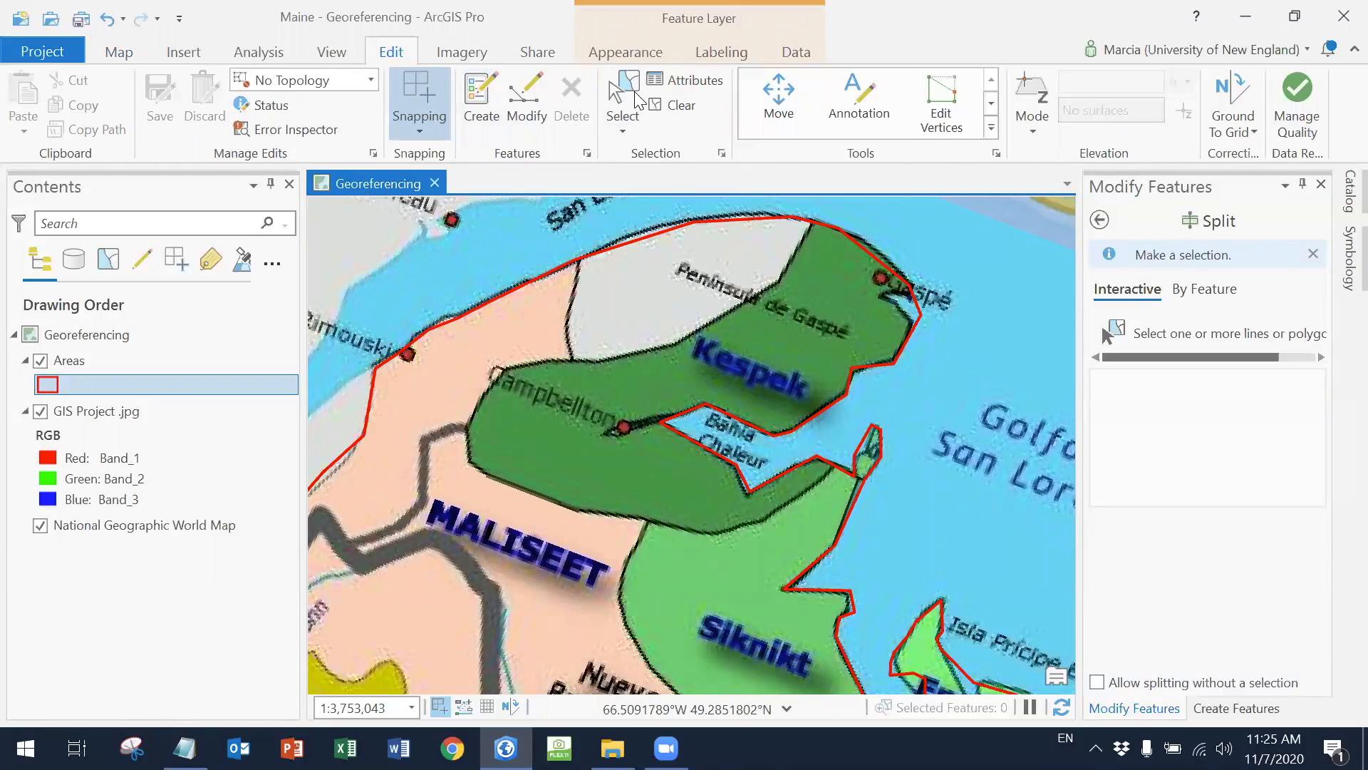
left_click(623, 99)
left_click(779, 368)
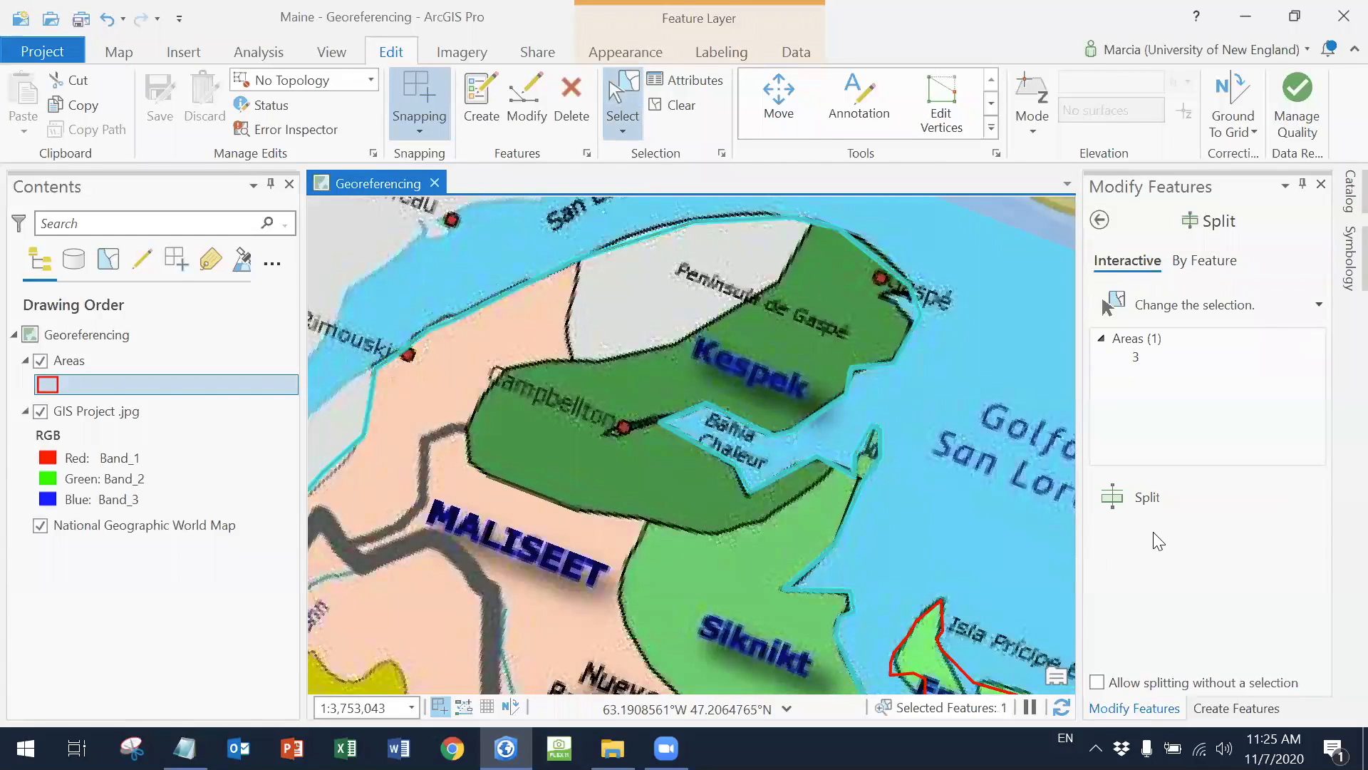
left_click(1142, 502)
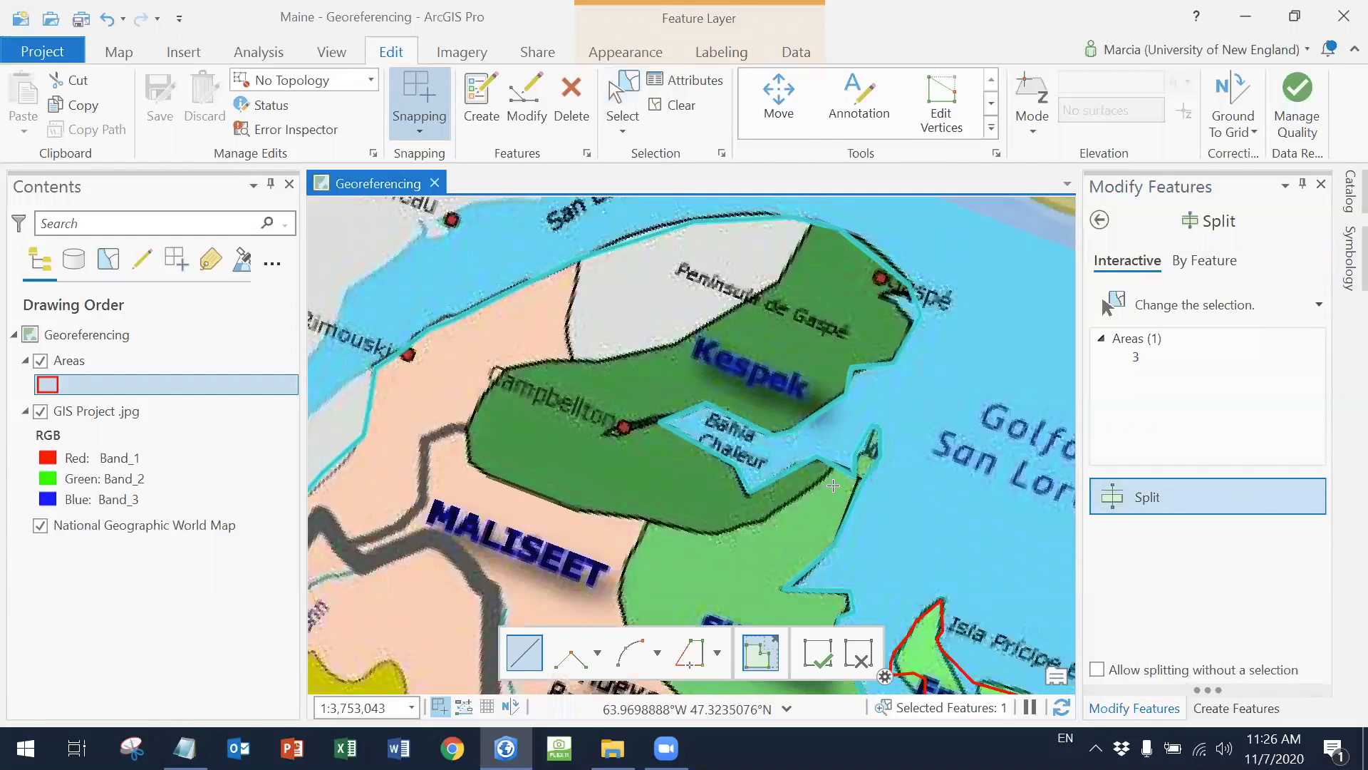
left_click(843, 446)
left_click(759, 521)
left_click(471, 463)
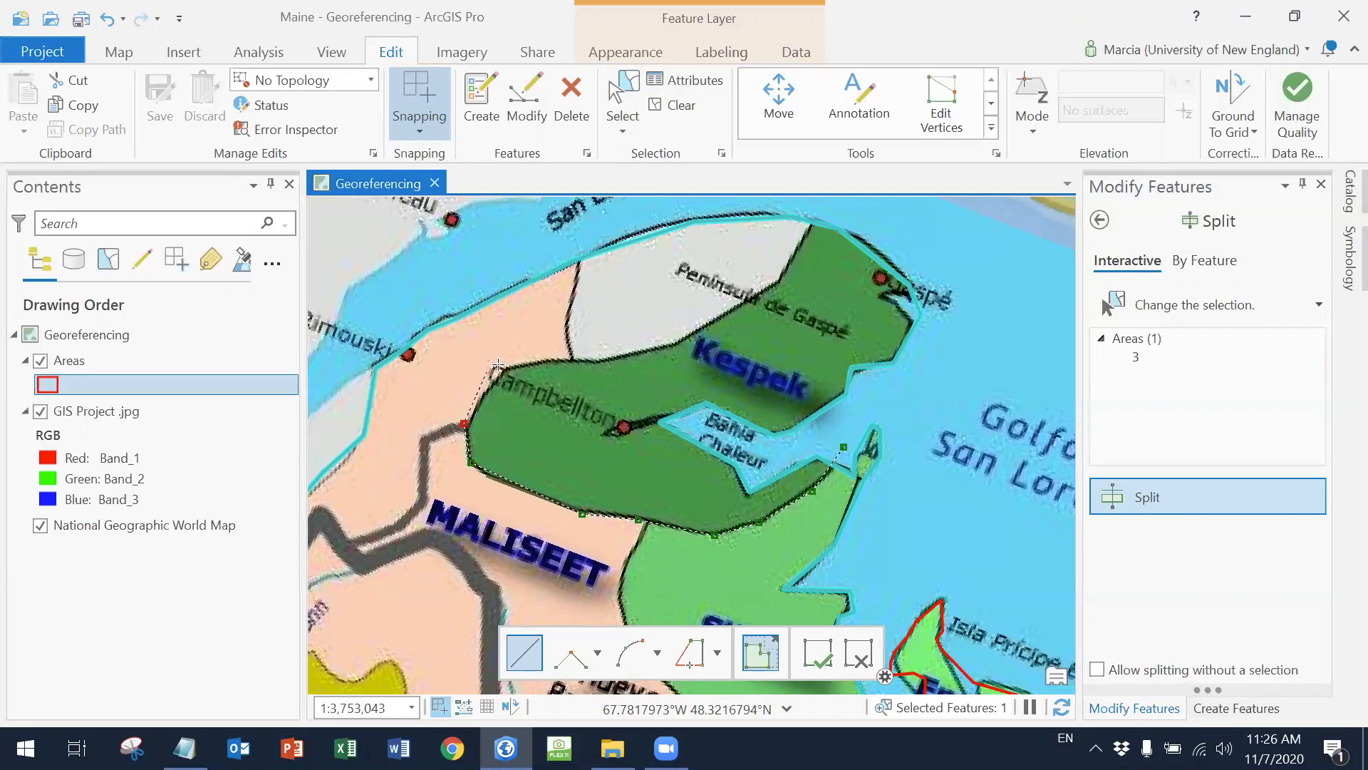
left_click(573, 363)
left_click(565, 326)
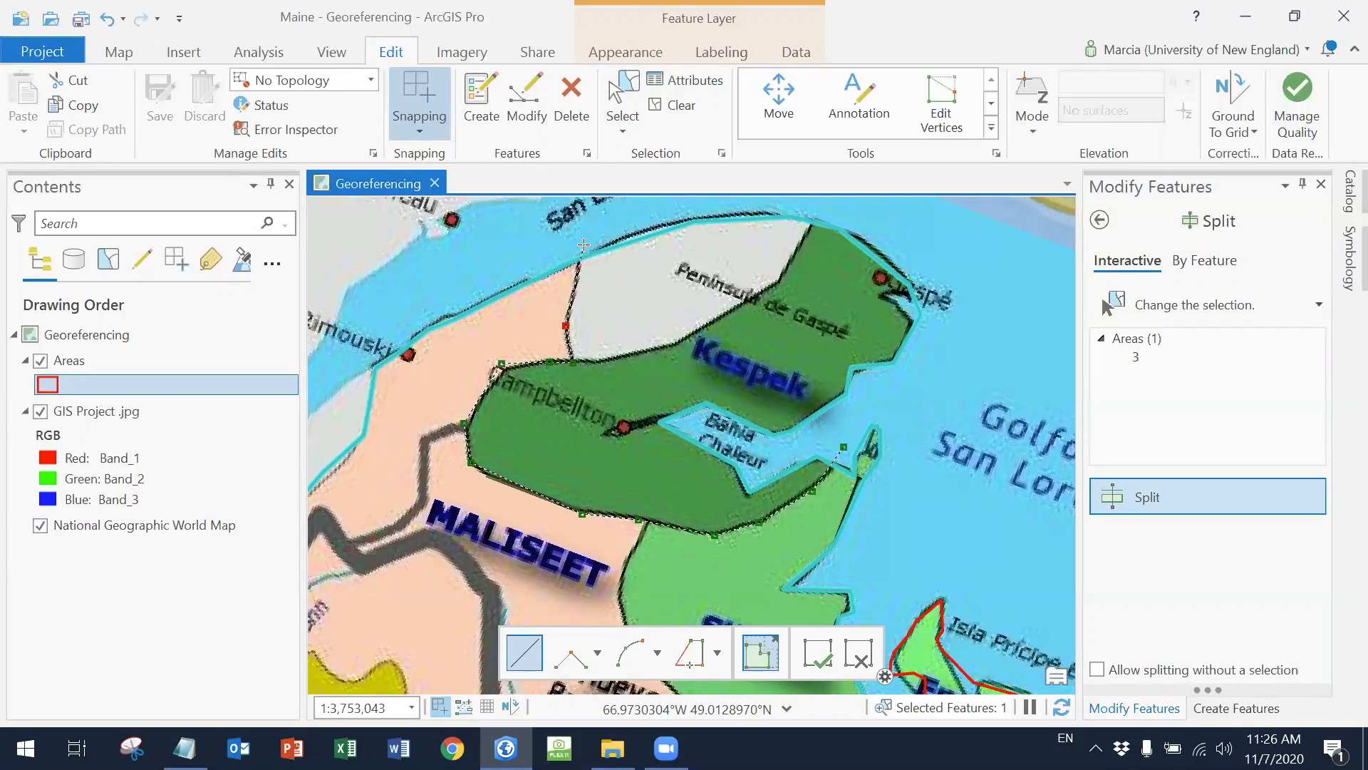
double_click(584, 242)
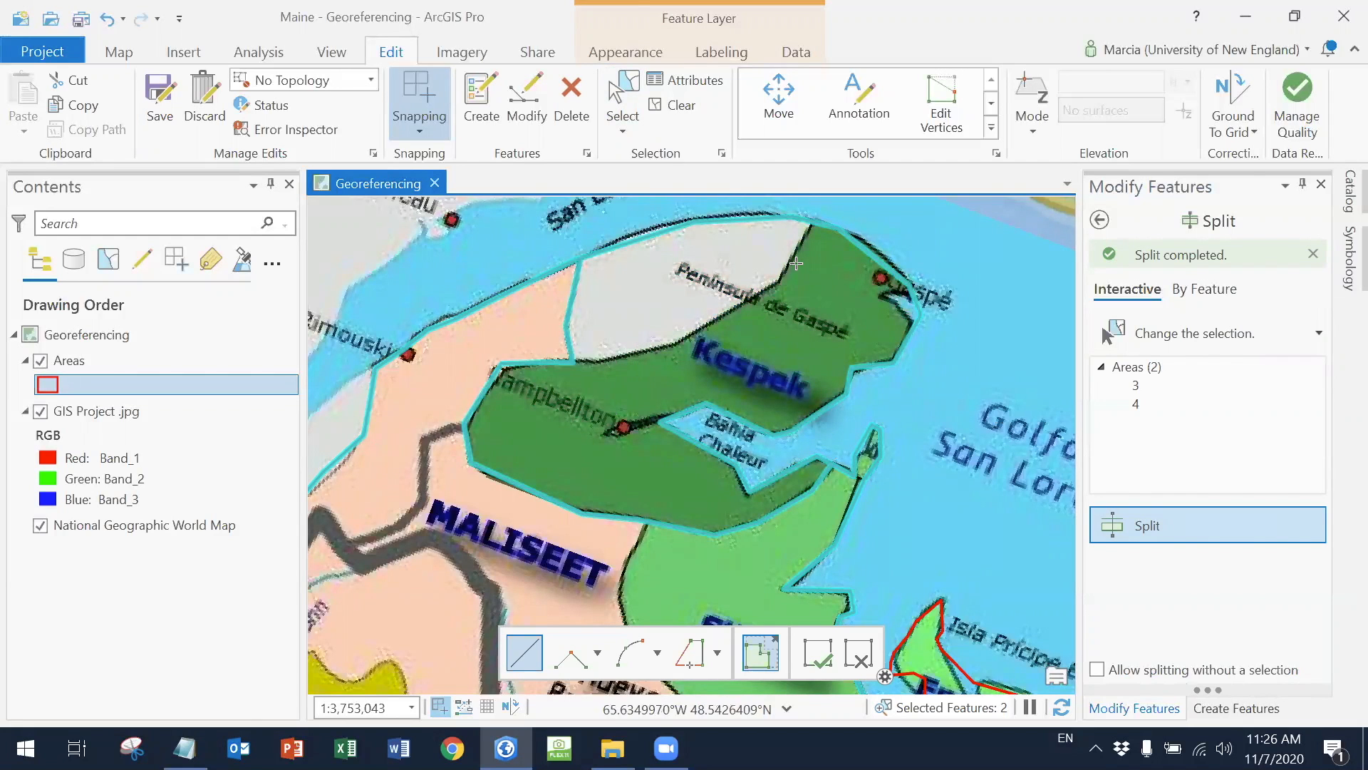
Split the grey Gaspé Peninsula area from Kespek along their shared border, ending at the existing western vertex
left_click(816, 202)
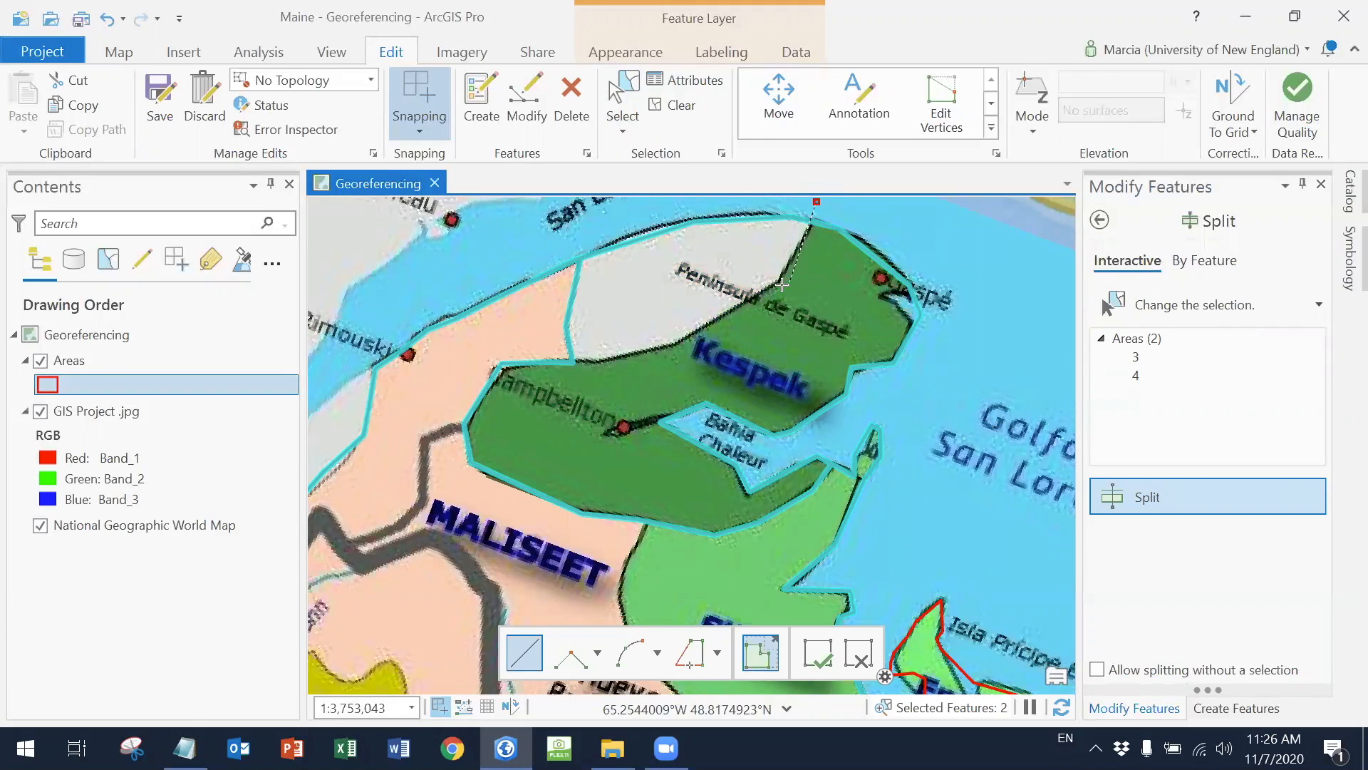
left_click(674, 349)
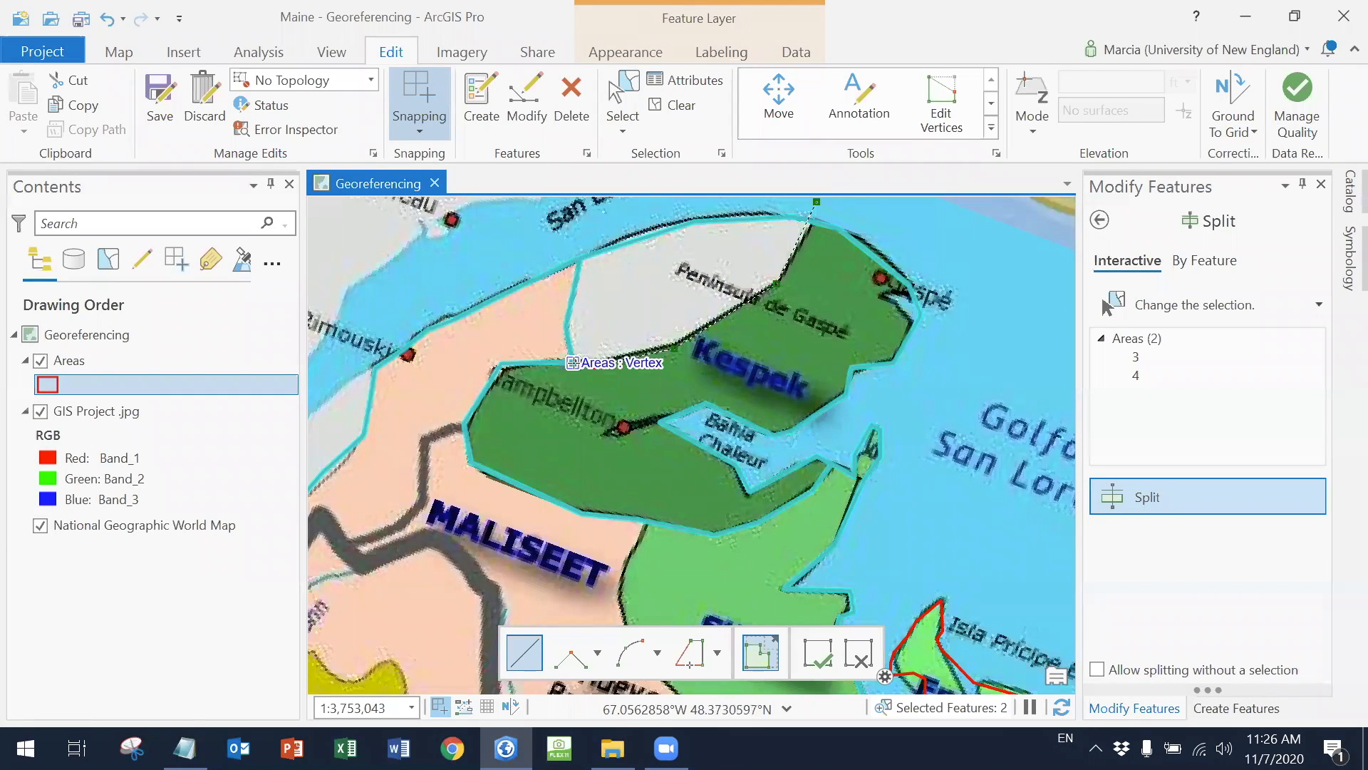
double_click(575, 367)
scroll(498, 421, "down", 2)
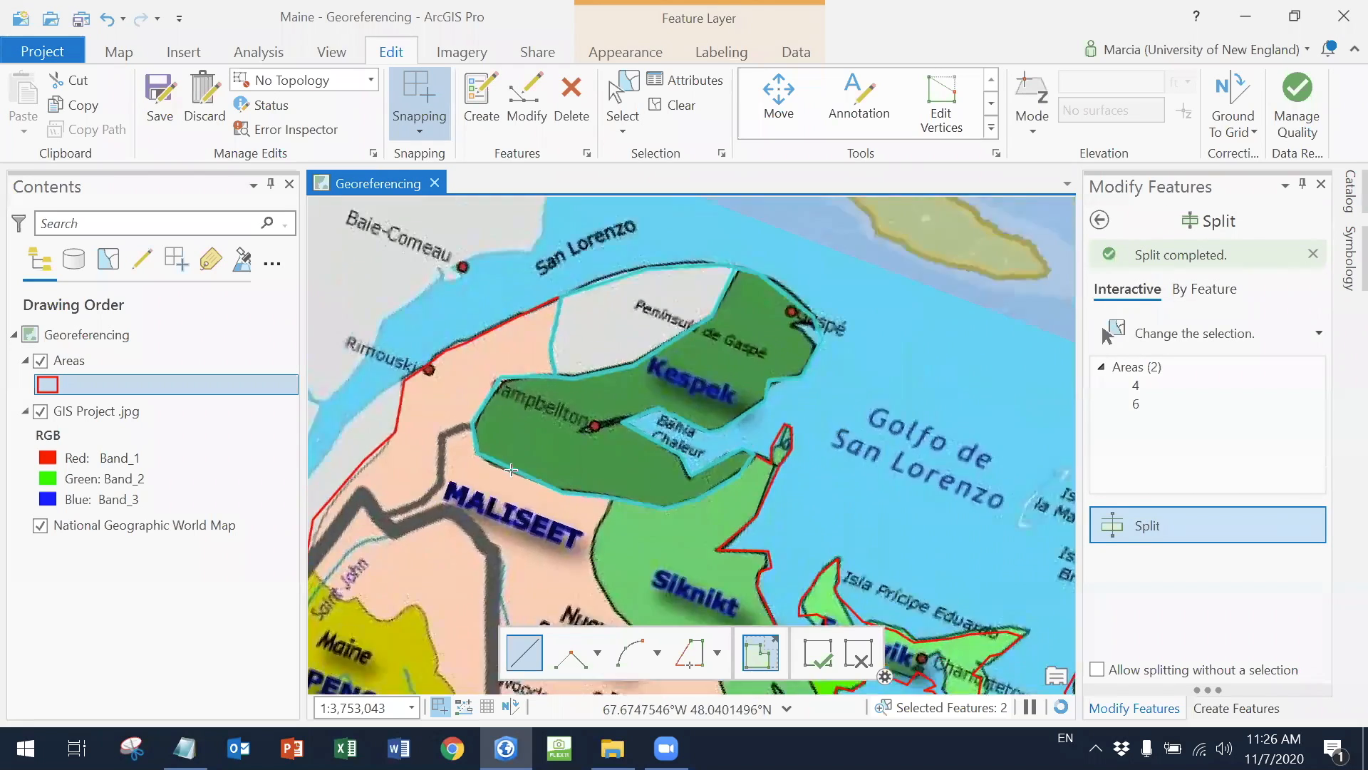
Save all edits made to the Areas polygons and return to exploring the map
left_click(160, 92)
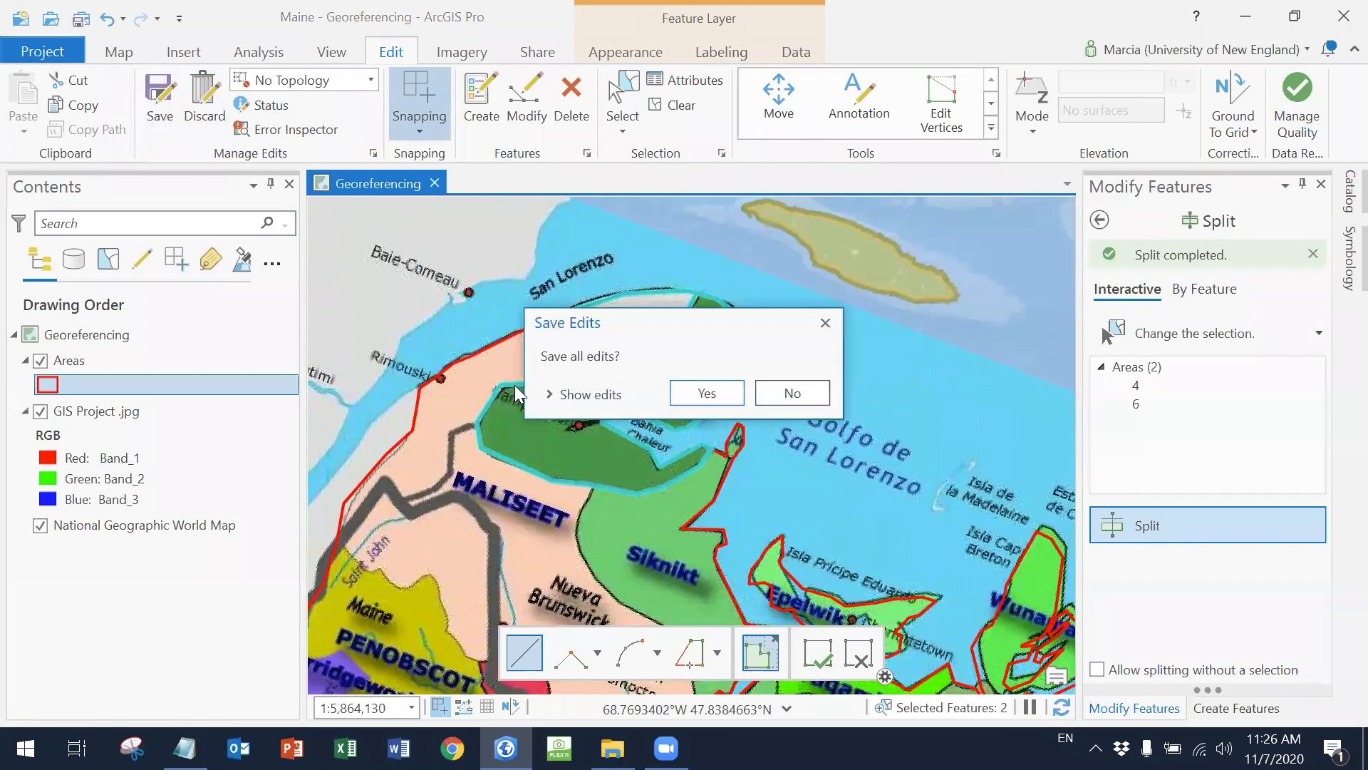
left_click(706, 394)
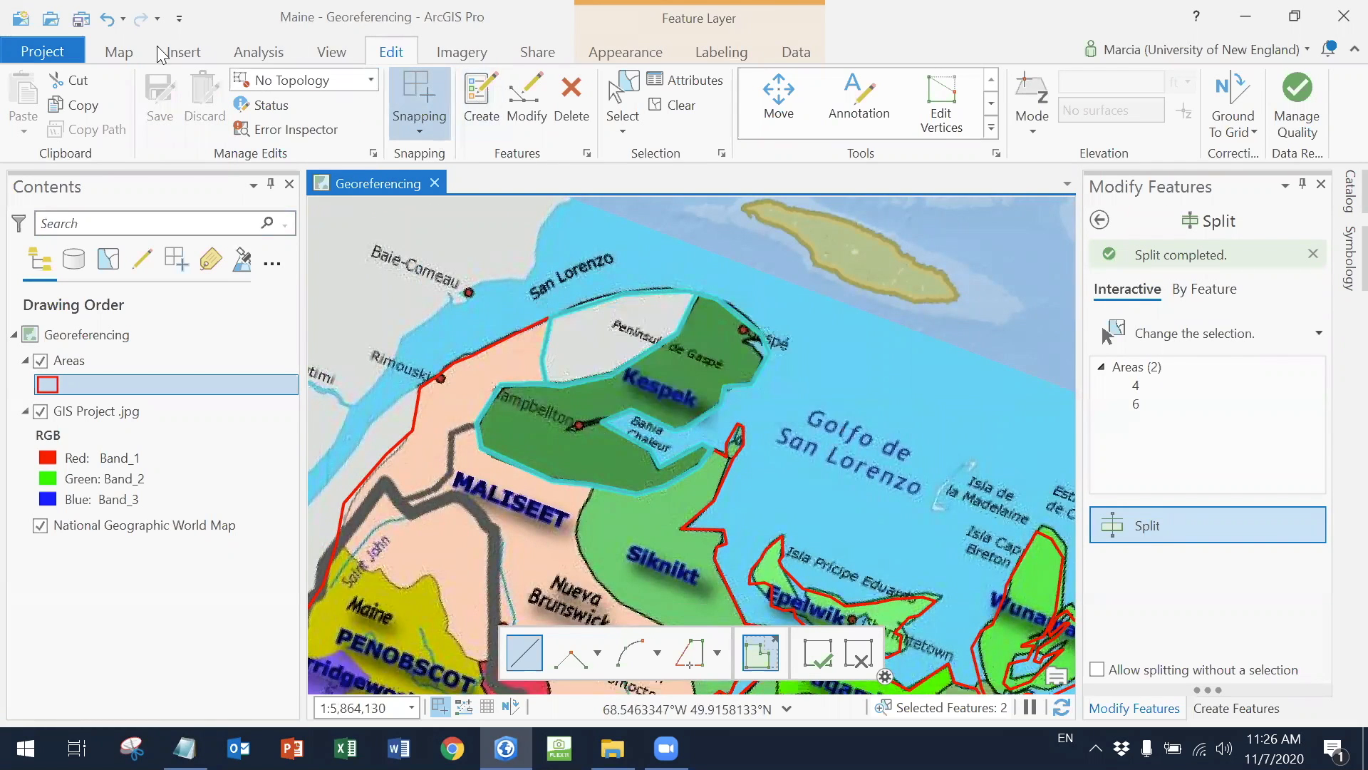
left_click(120, 54)
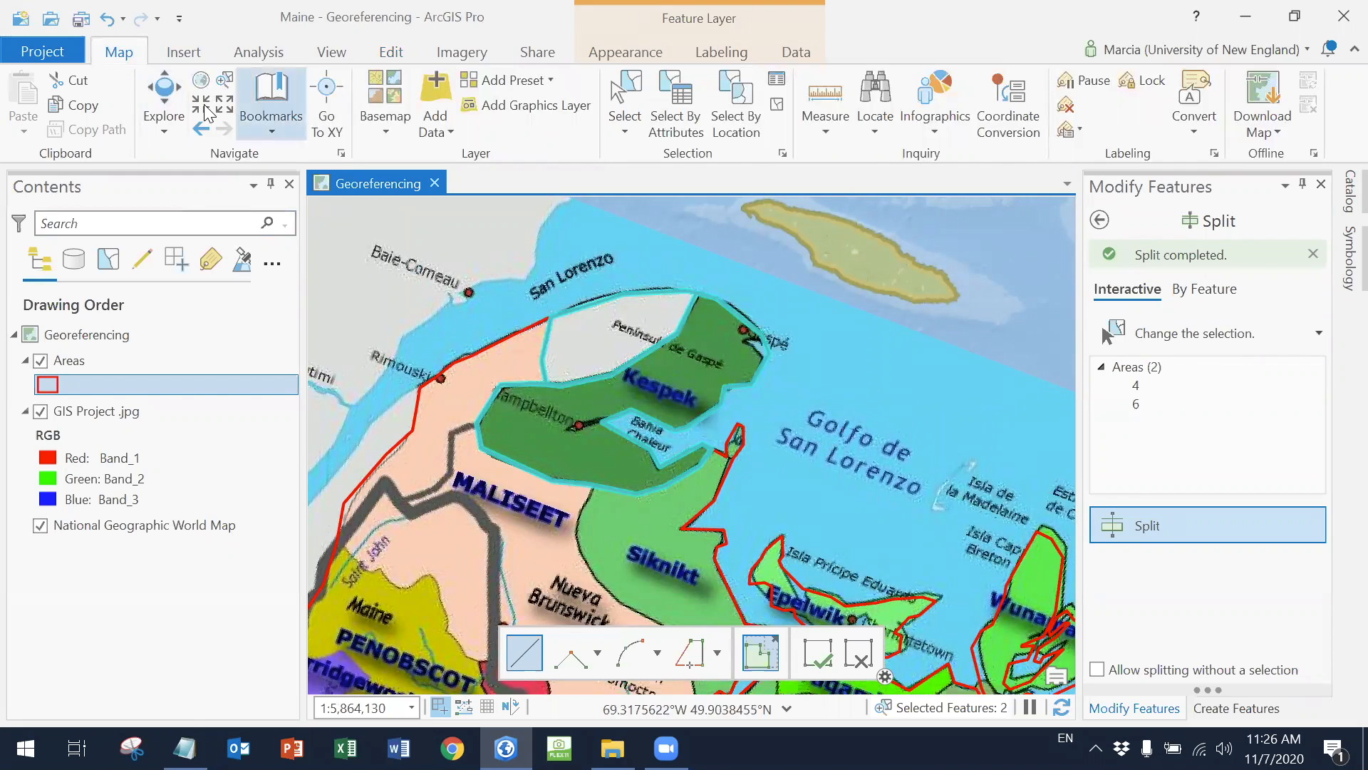
left_click(165, 99)
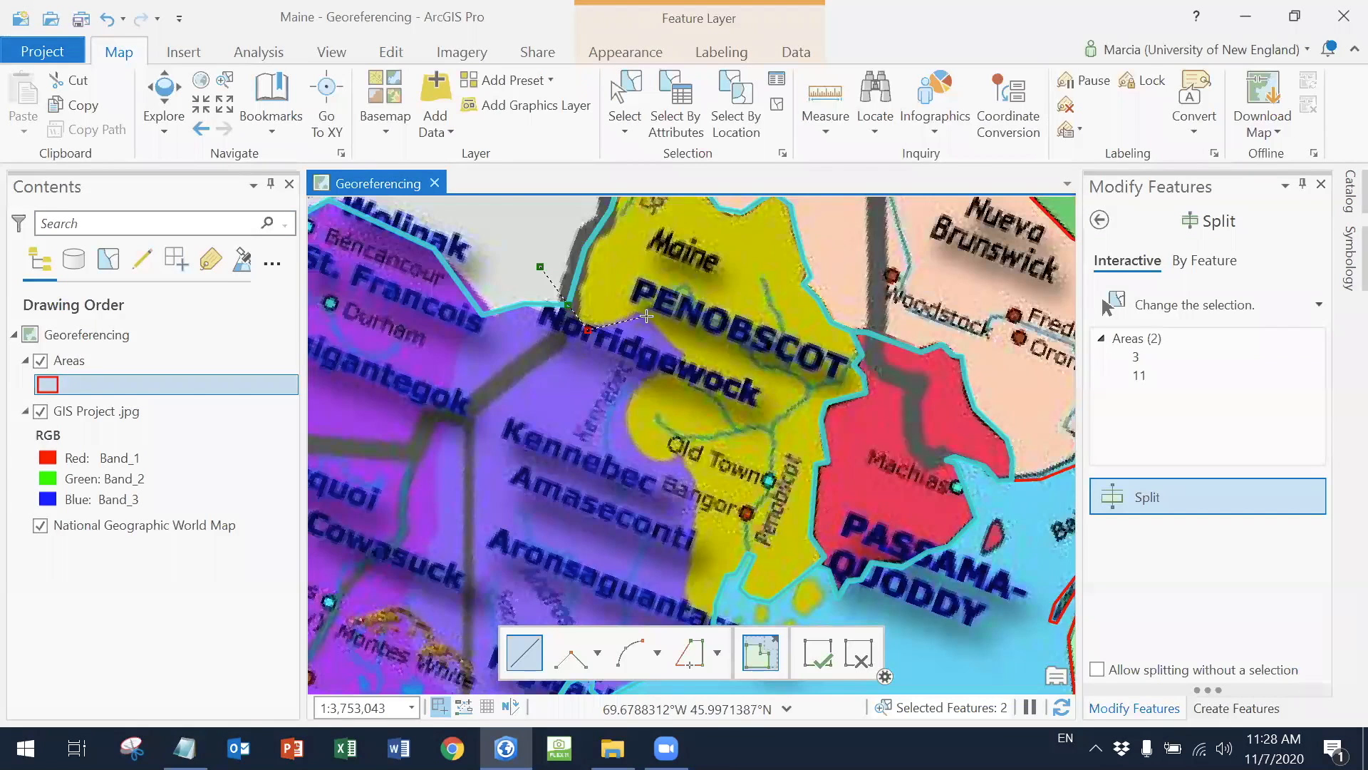
Split the Penobscot territory from the neighboring Abenaki area along its western boundary, from Norridgewock down to the coast
left_click(637, 386)
left_click(629, 415)
left_click(636, 454)
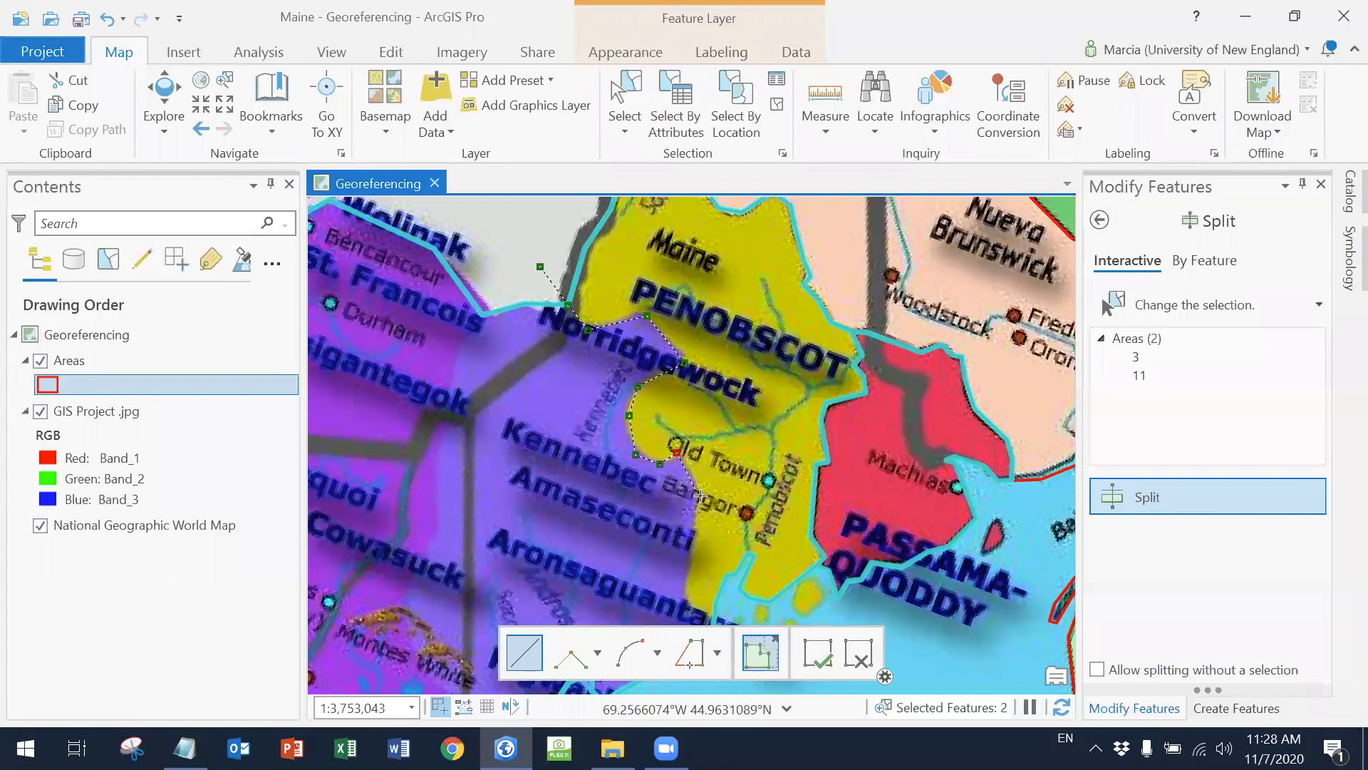
left_click(686, 593)
left_click(695, 613)
double_click(713, 619)
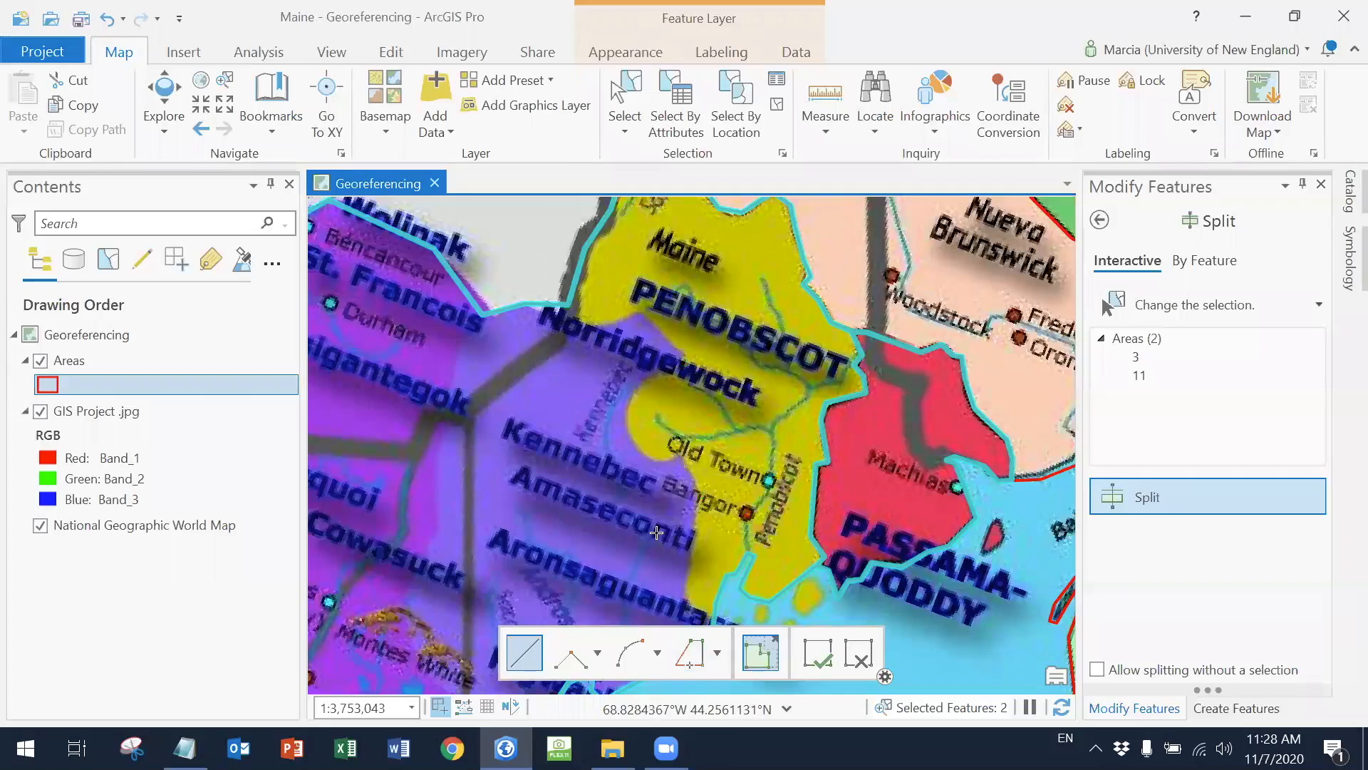
Bring all the digitized territories into view and open the attribute table of the Areas layer
left_click(219, 108)
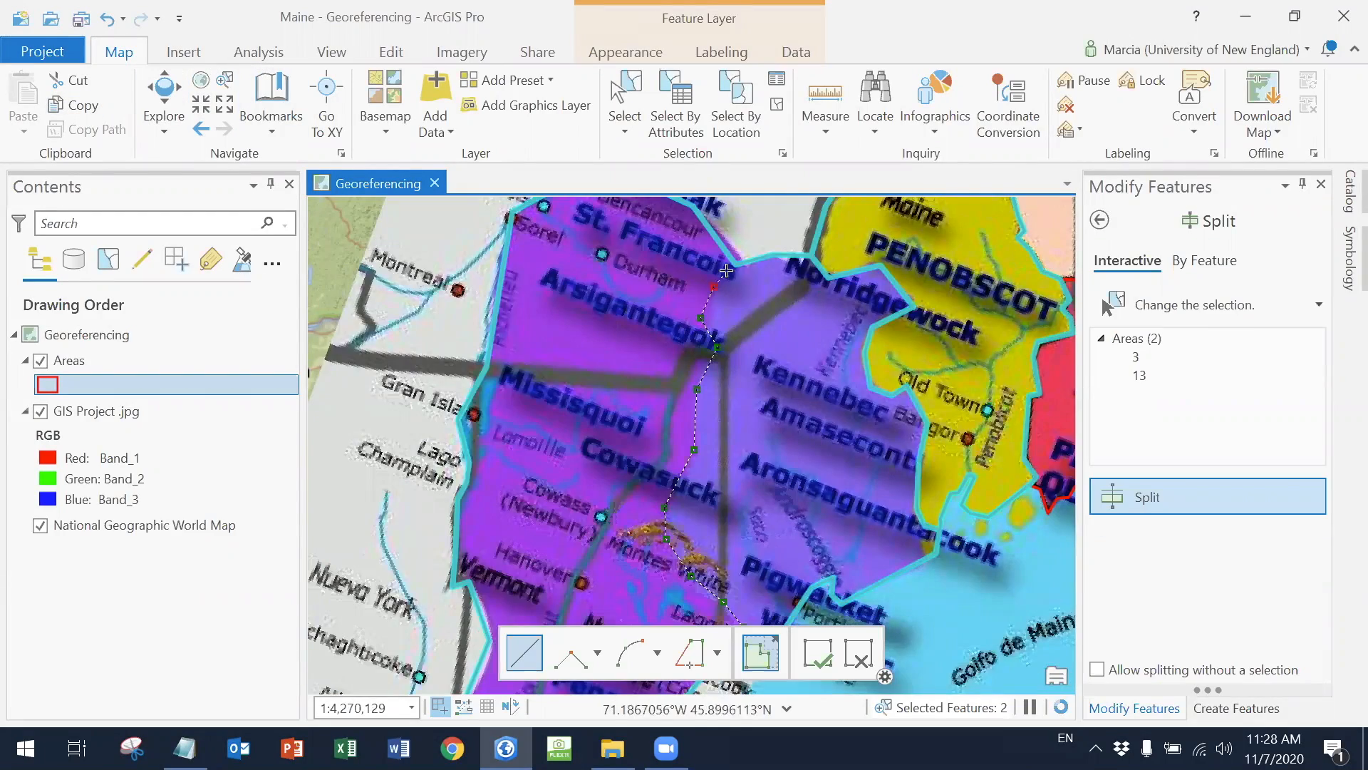
scroll(855, 392, "down", 8)
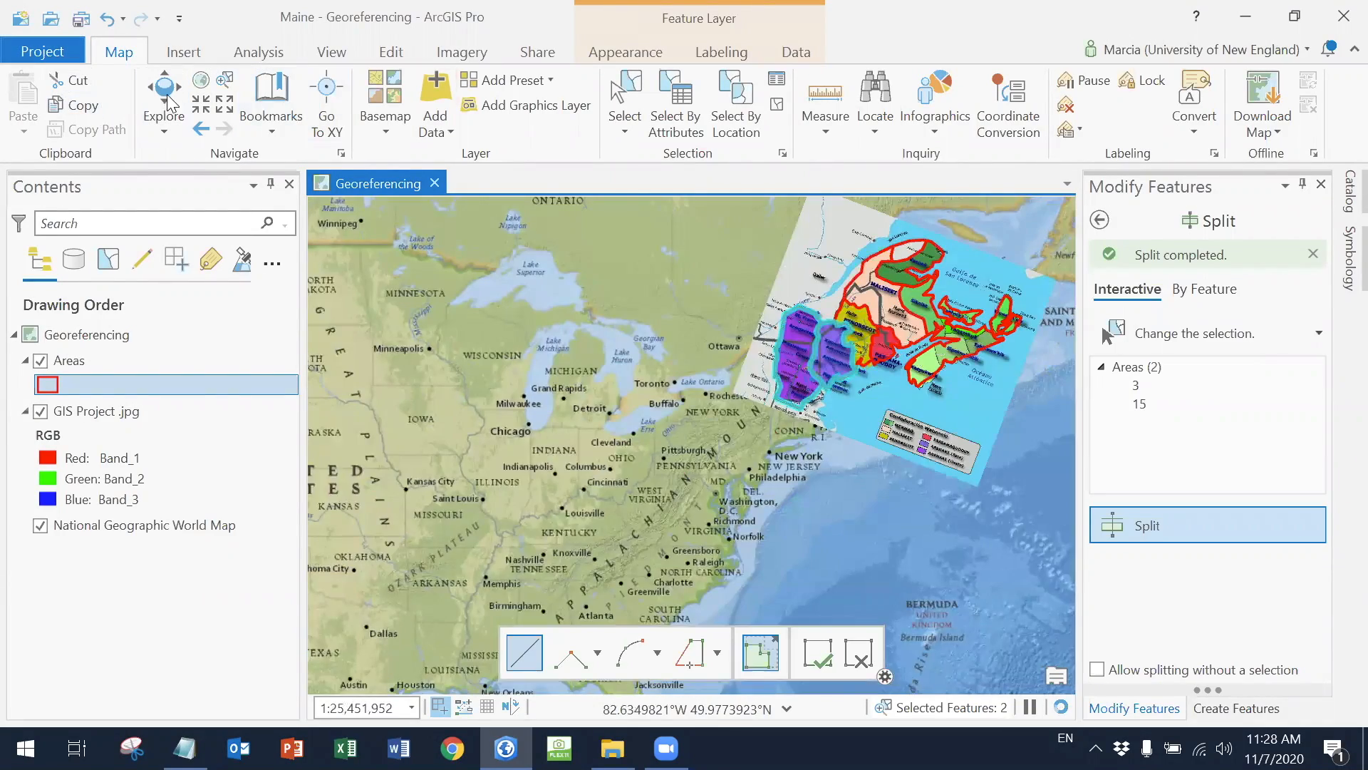
left_click(164, 96)
left_click_drag(930, 401, 694, 492)
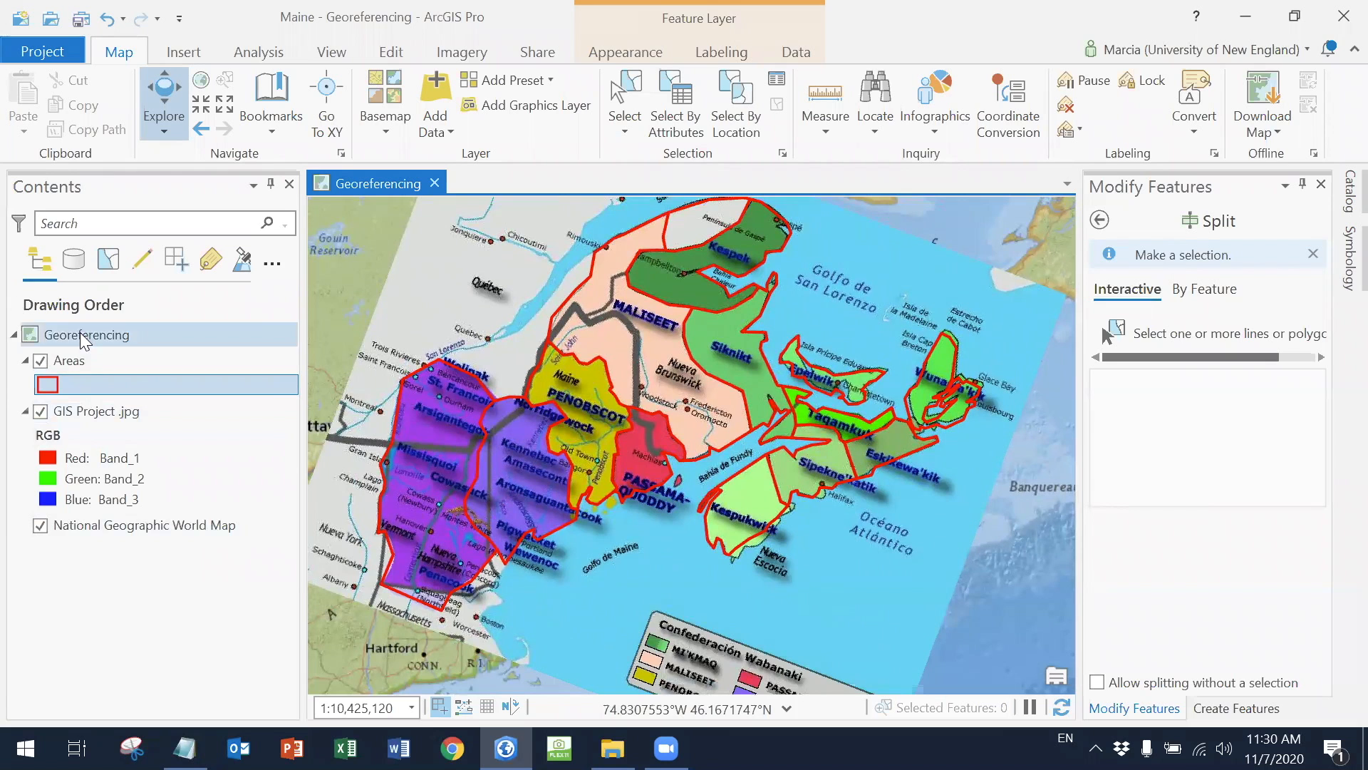
left_click(102, 361)
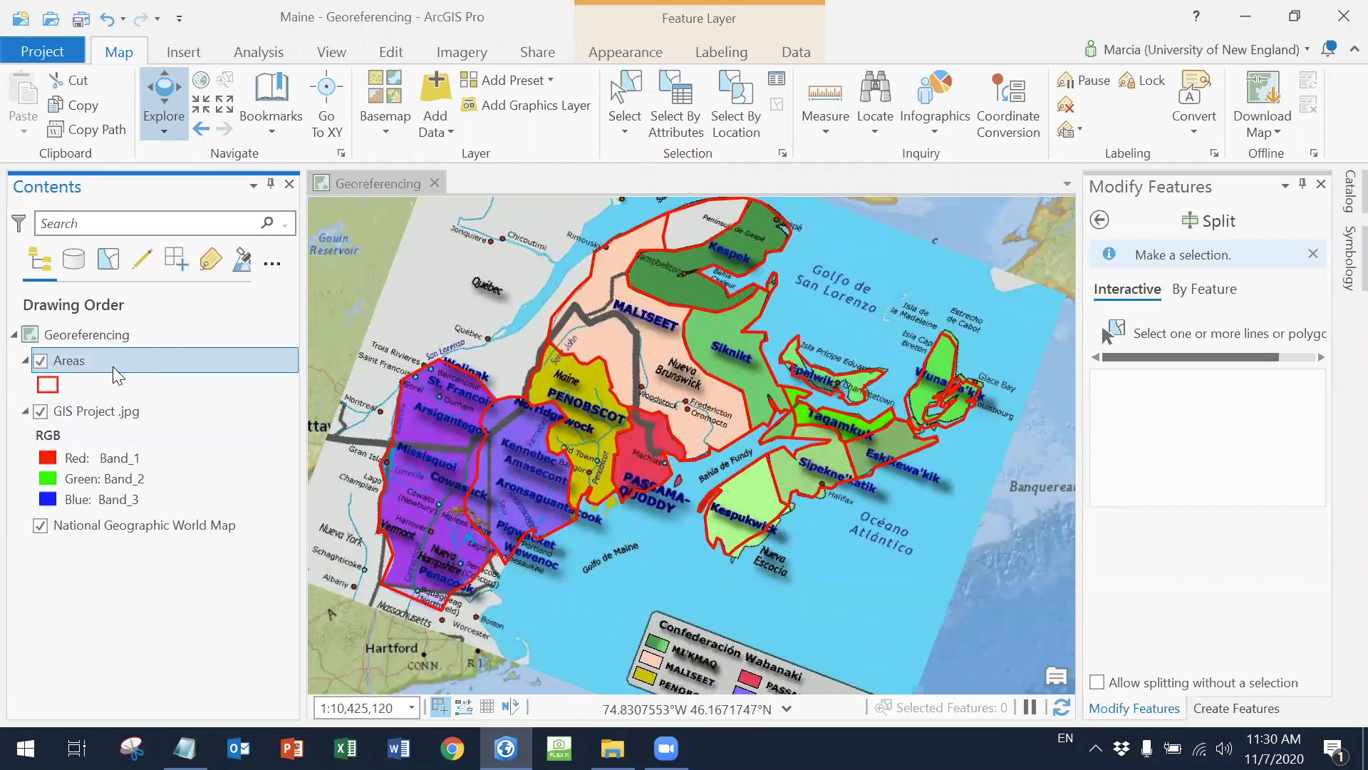
right_click(112, 366)
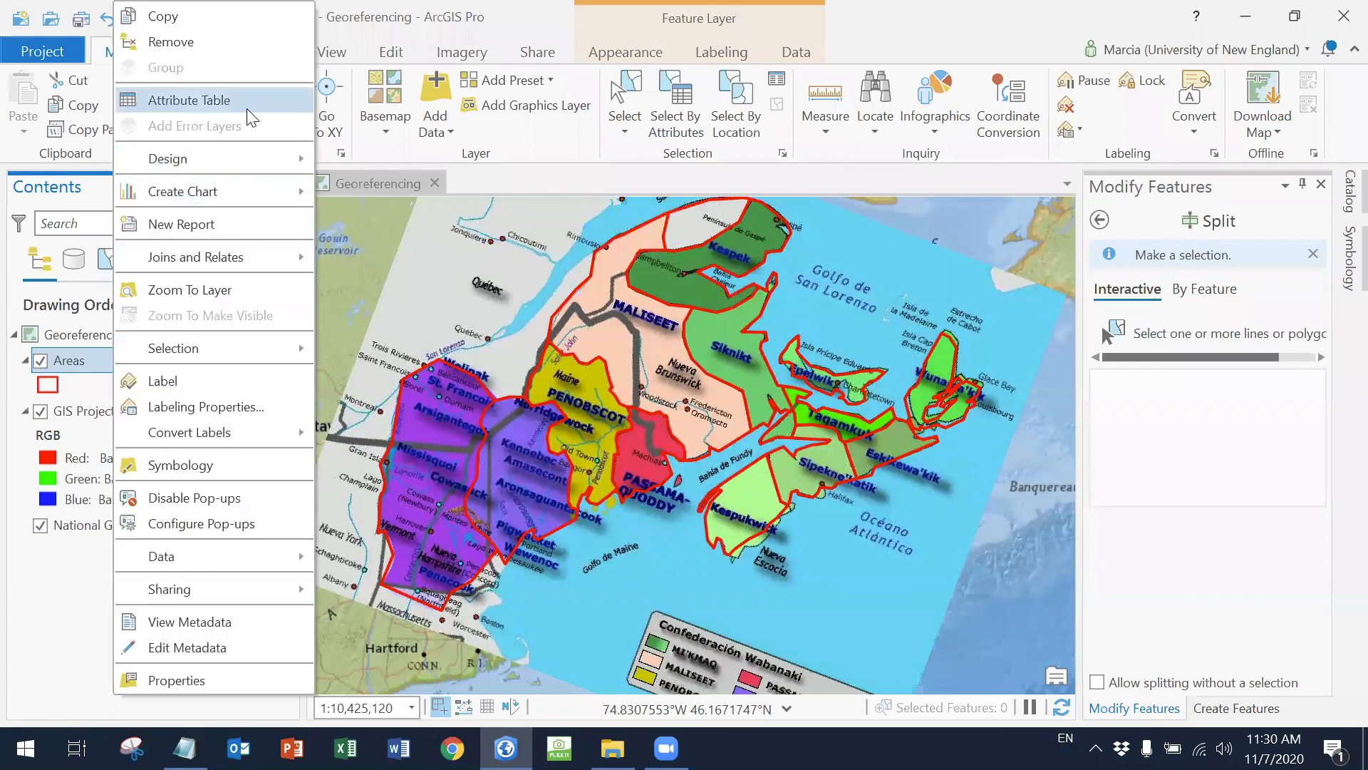
left_click(214, 99)
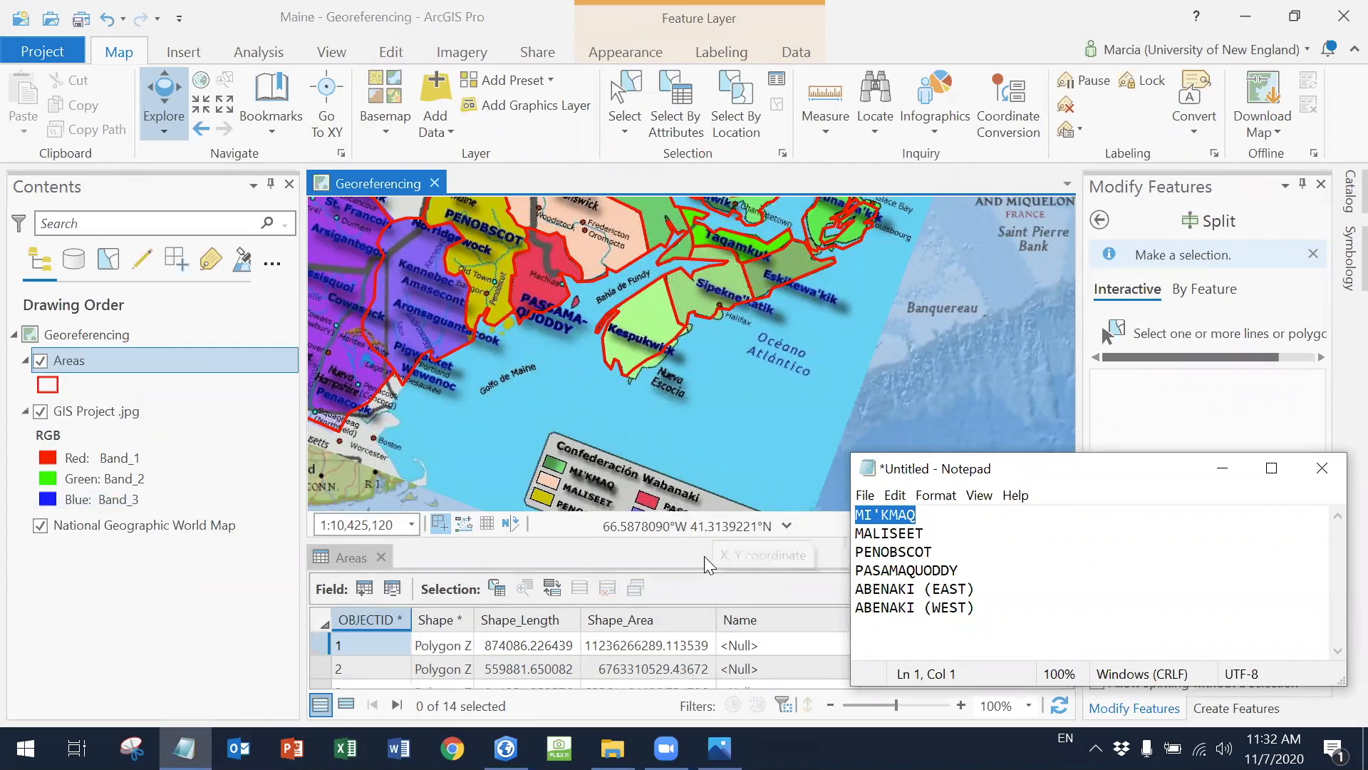
Select all the Mi'kmaq territory polygons together, from Kespek and Siknikt across the islands to Kespukwik in Nova Scotia
left_click_drag(537, 317, 427, 436)
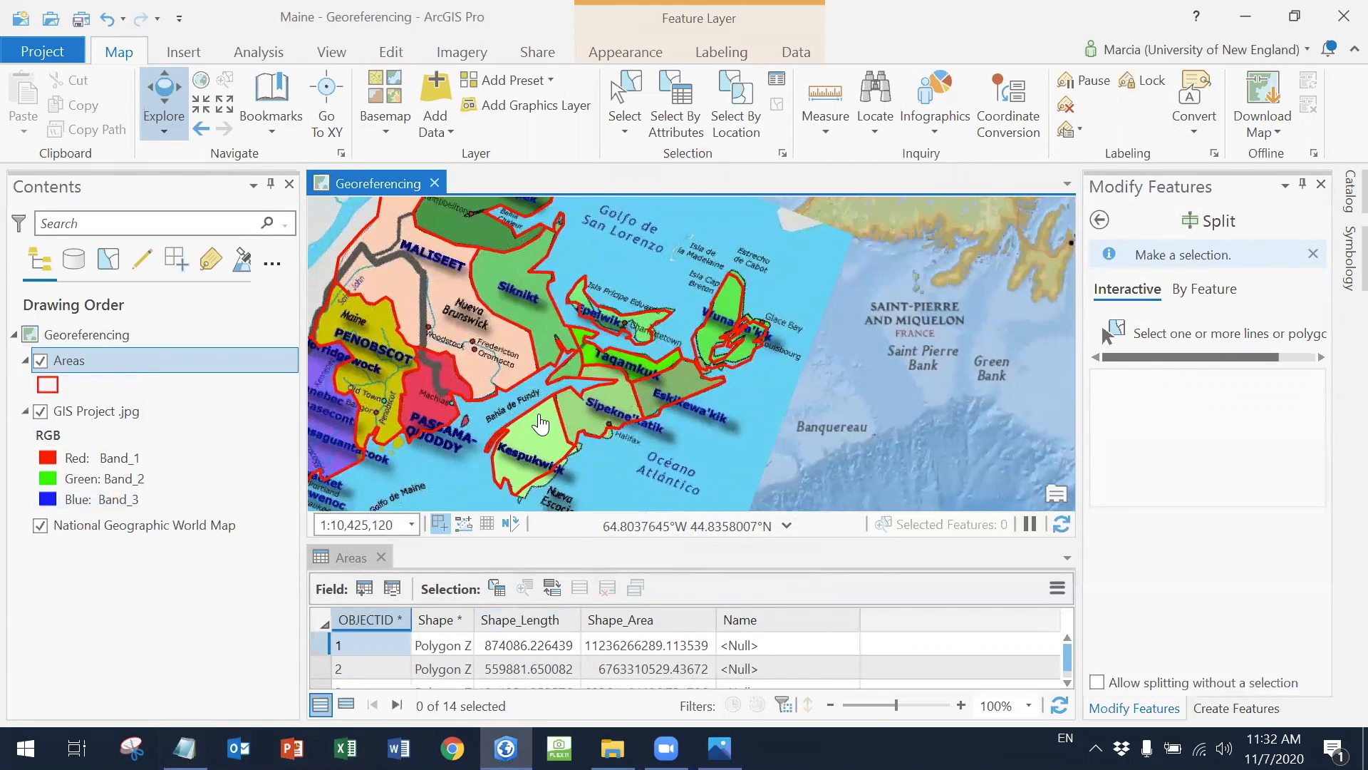
left_click_drag(542, 288, 579, 296)
scroll(579, 295, "down", 2)
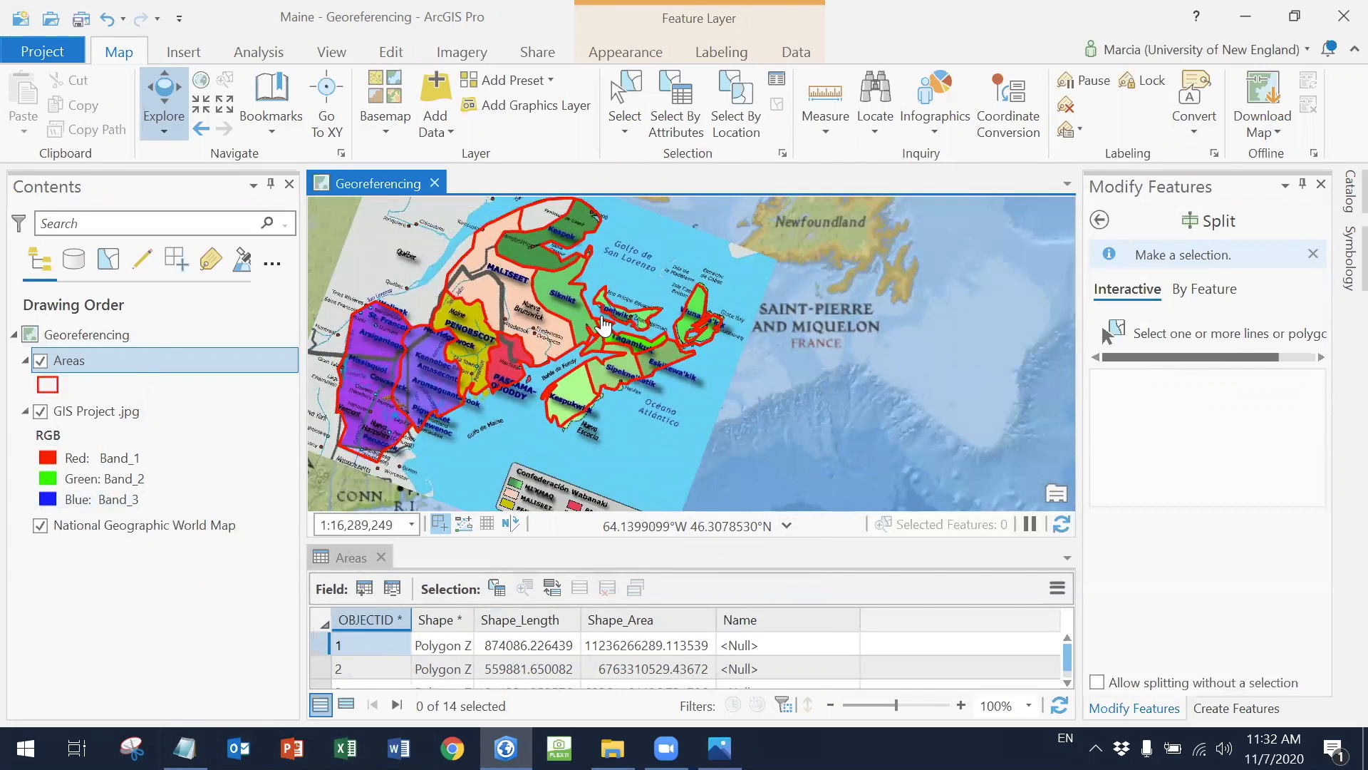
left_click(625, 134)
left_click(565, 263)
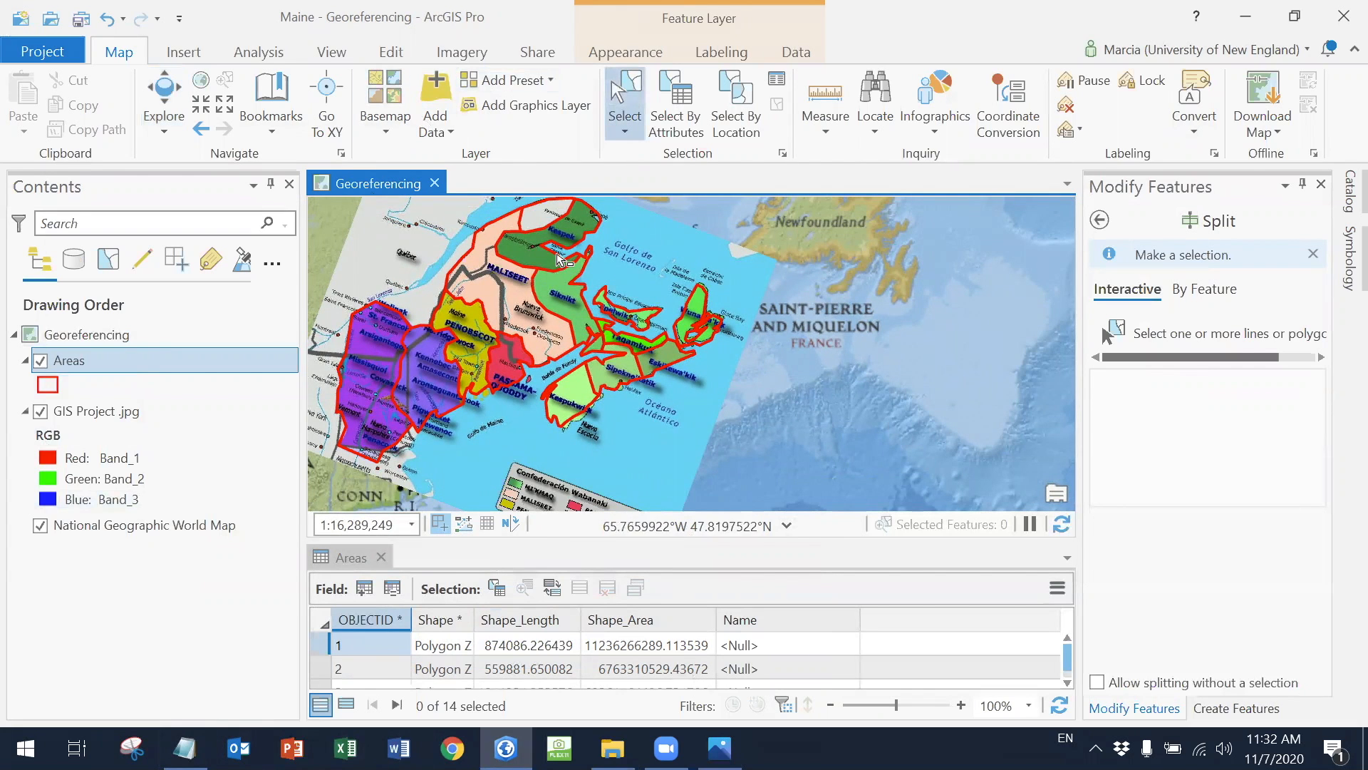
left_click(574, 299, "shift")
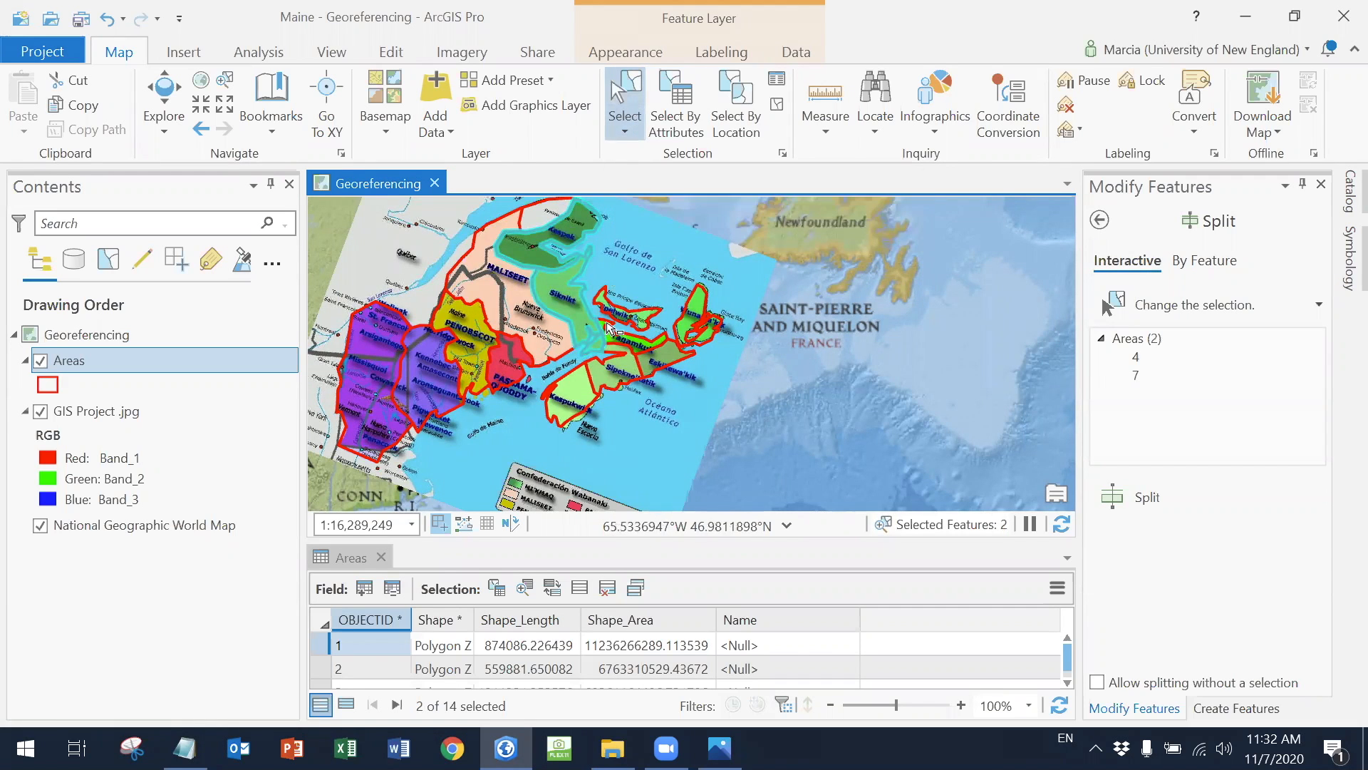
left_click(696, 319, "shift")
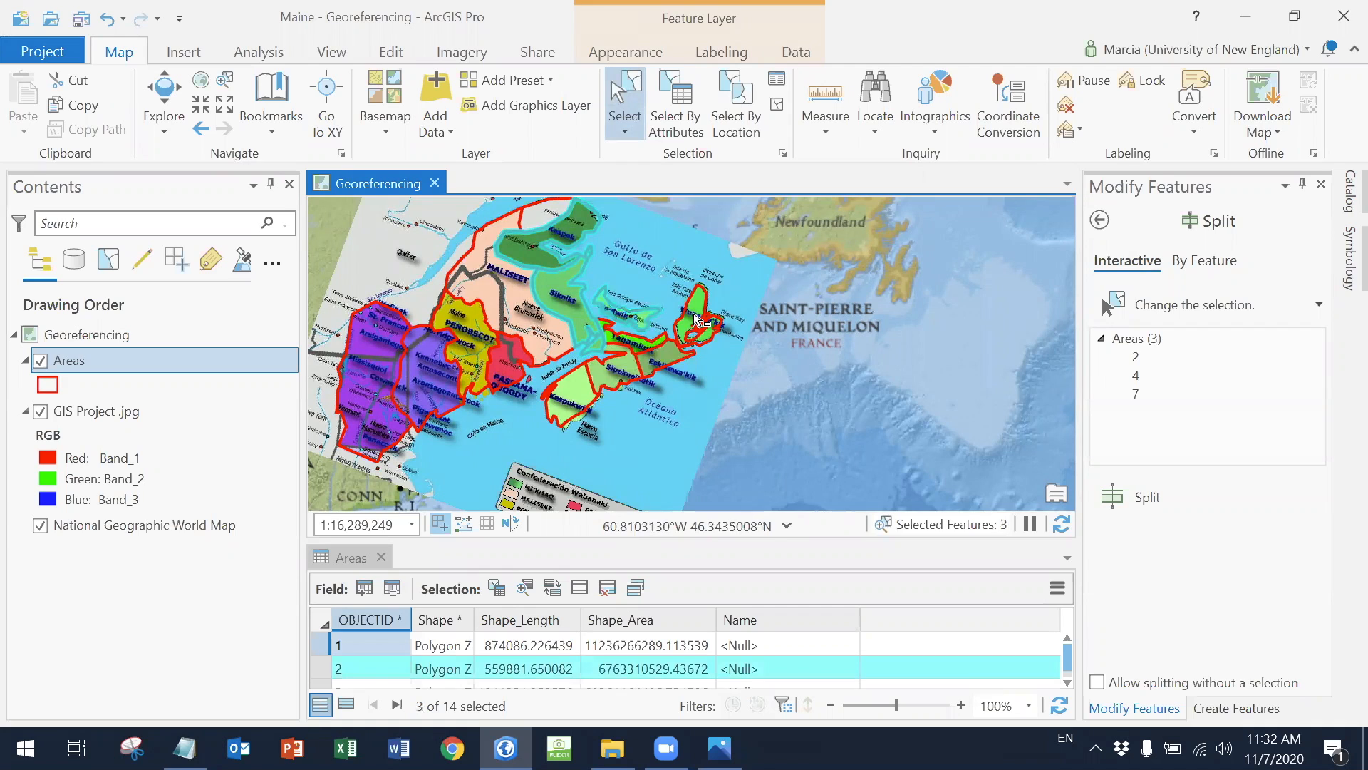
left_click(651, 353, "shift")
left_click(618, 370, "shift")
left_click(619, 371, "shift")
left_click(578, 392, "shift")
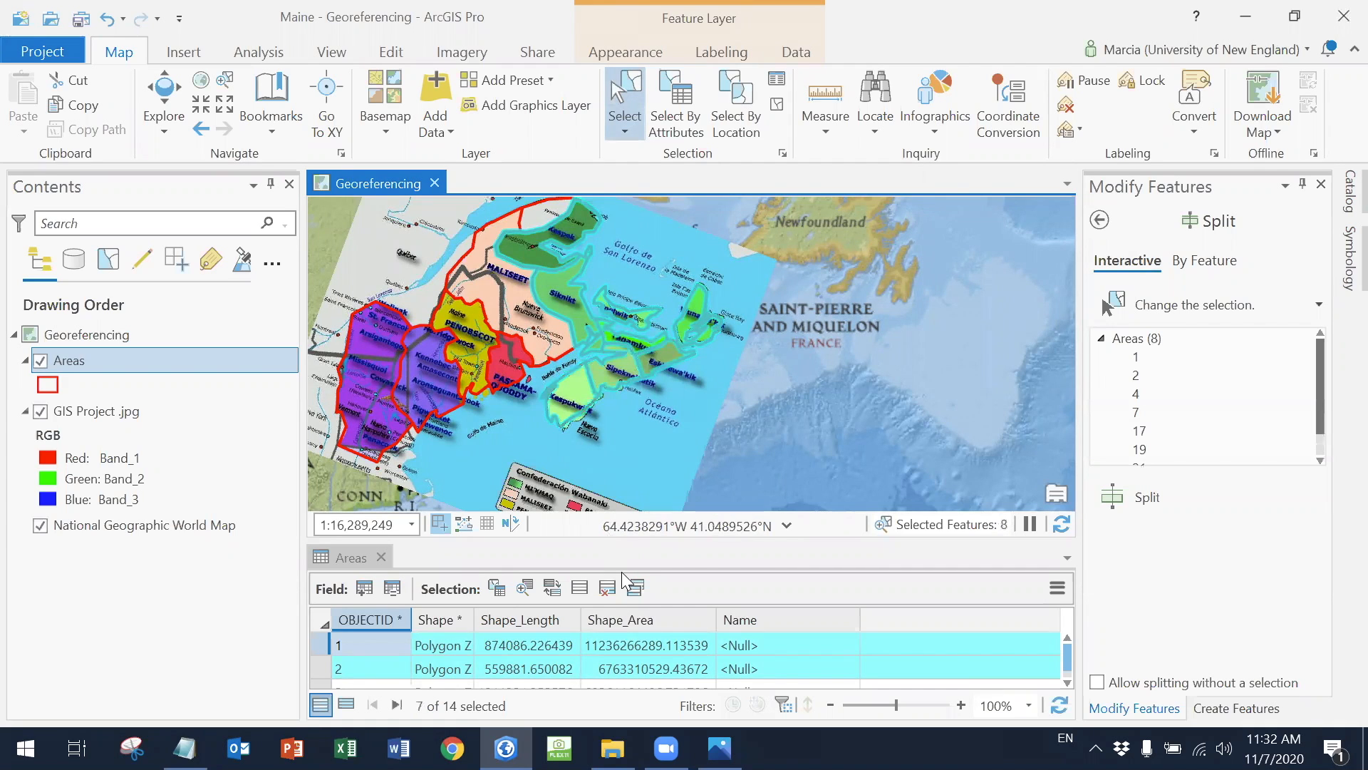
Calculate the Name field of the selected Mi'kmaq polygons in the Areas table as 'MIKMAQ'
left_click_drag(662, 538, 664, 280)
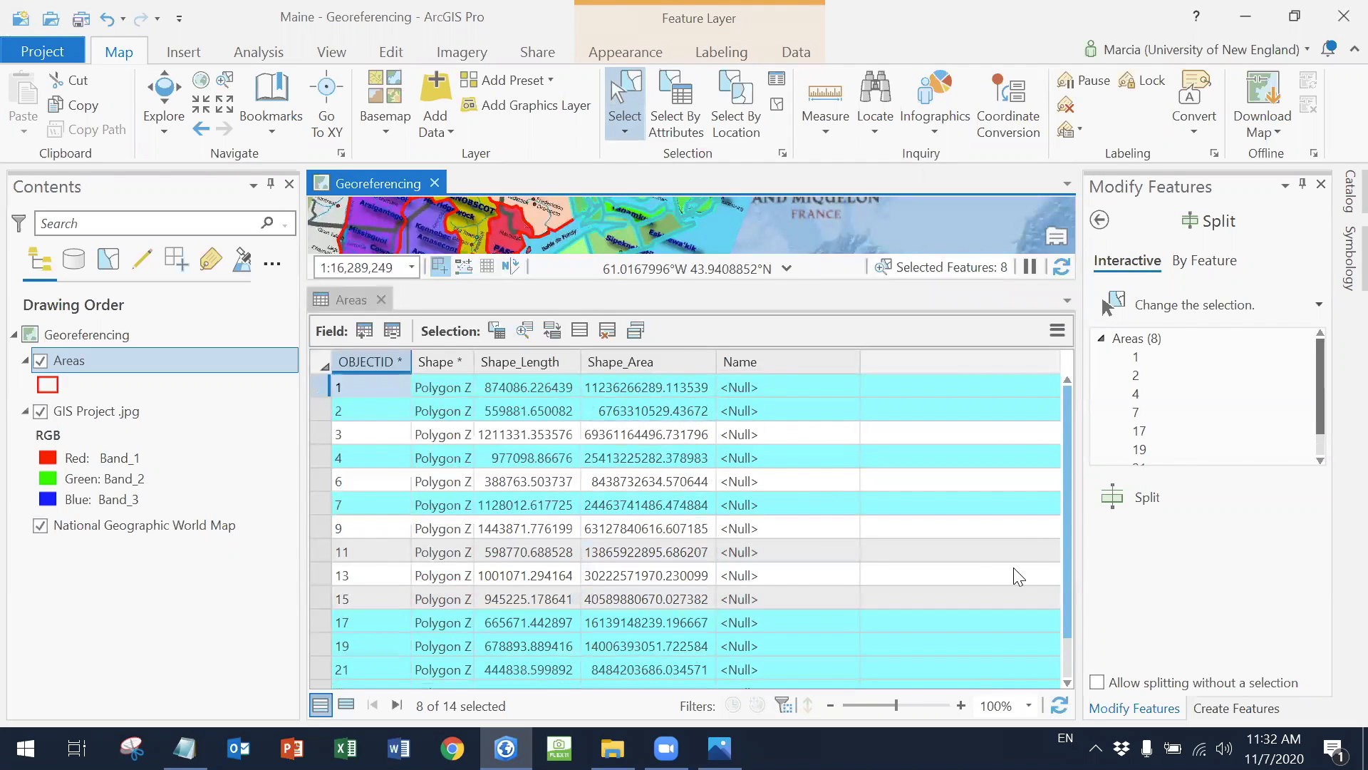
left_click(1067, 649)
left_click_drag(1067, 661, 1100, 482)
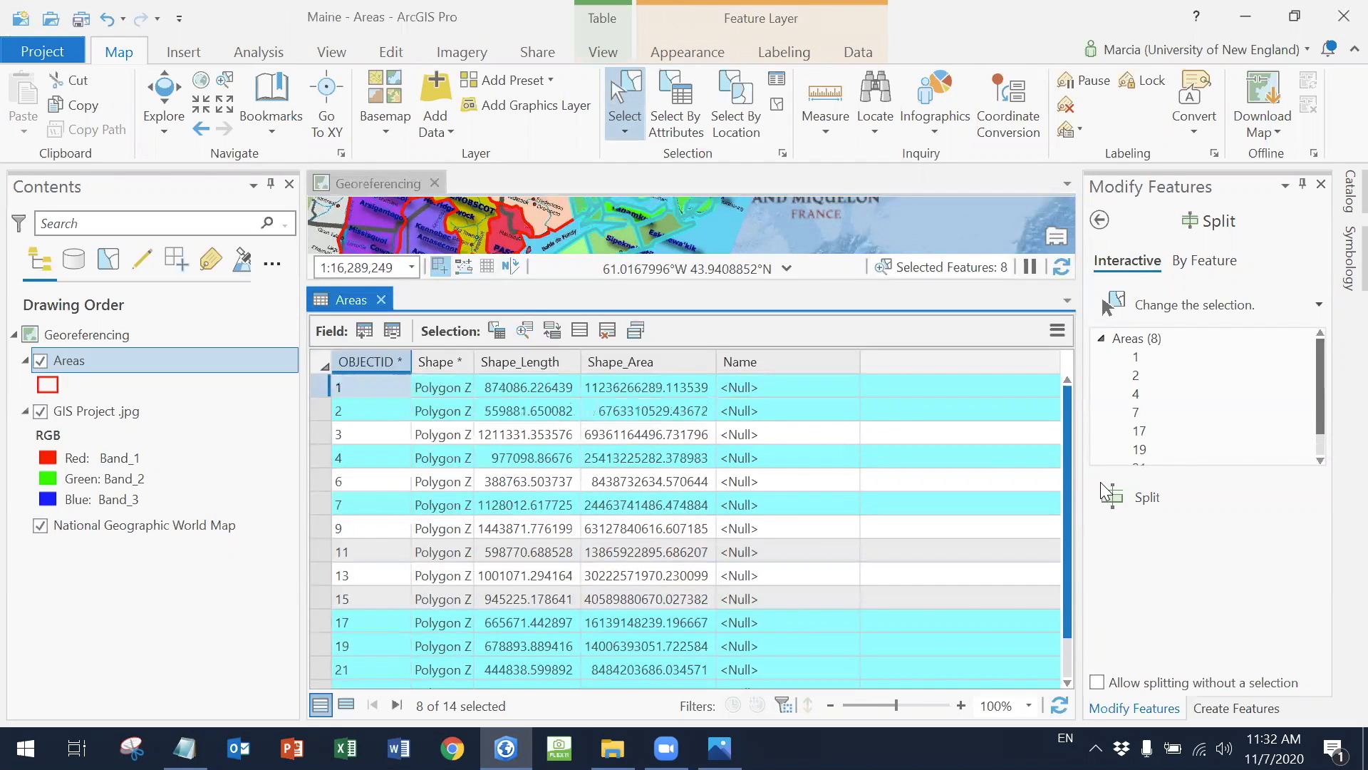
right_click(795, 362)
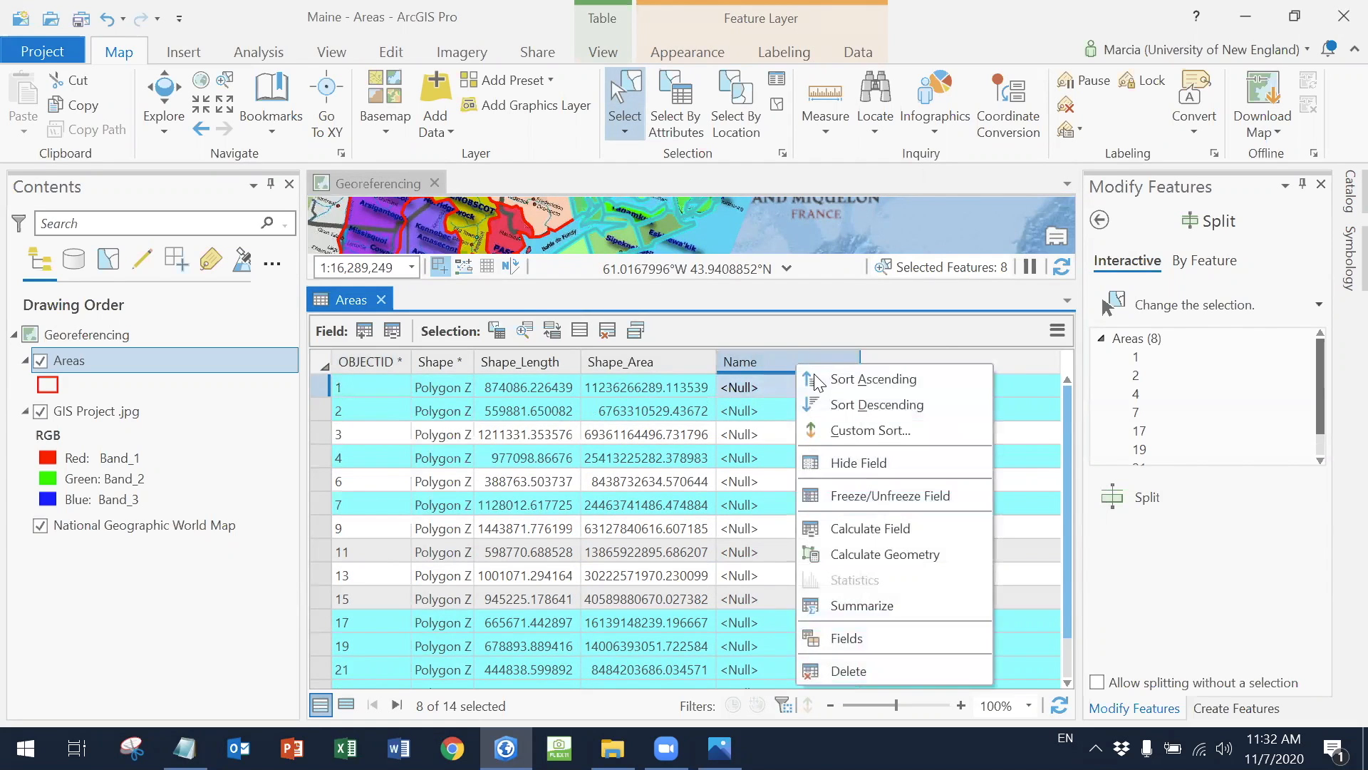
left_click(905, 528)
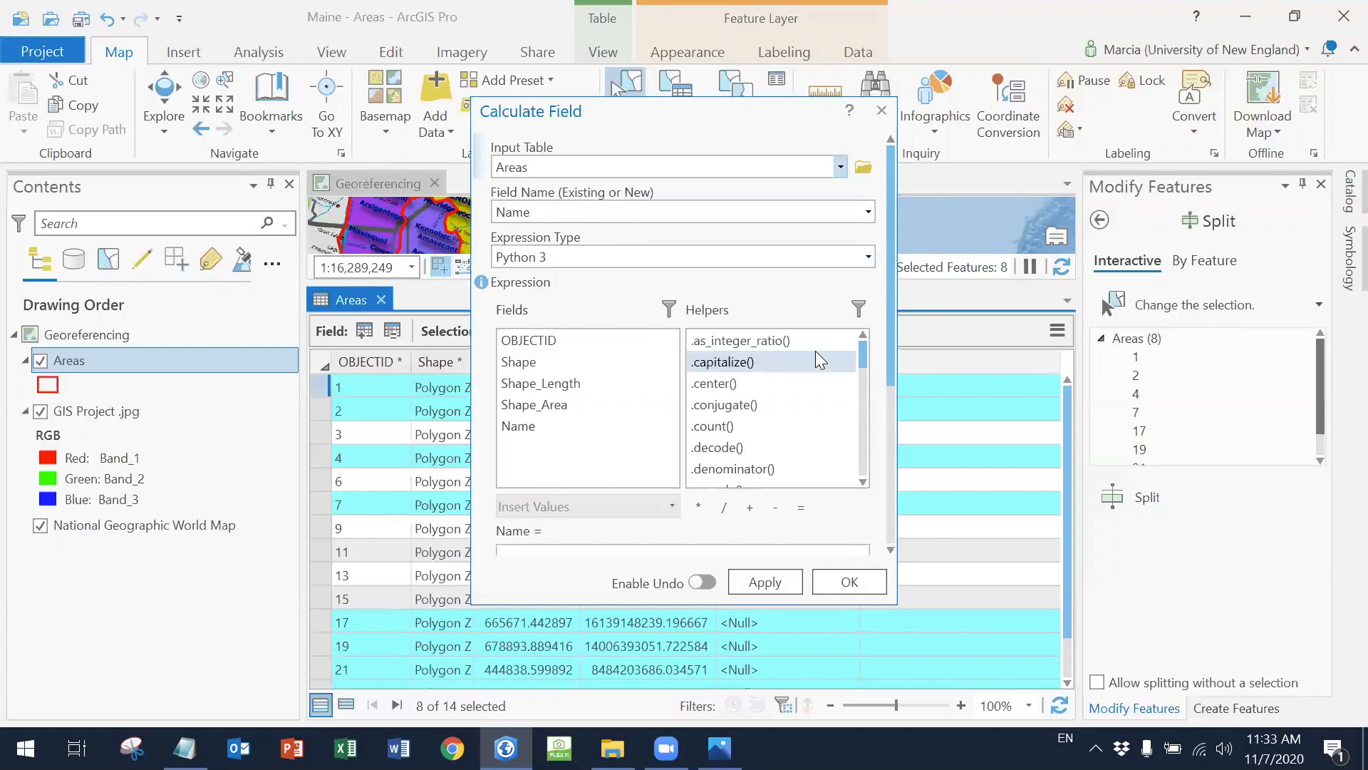
left_click_drag(889, 362, 889, 379)
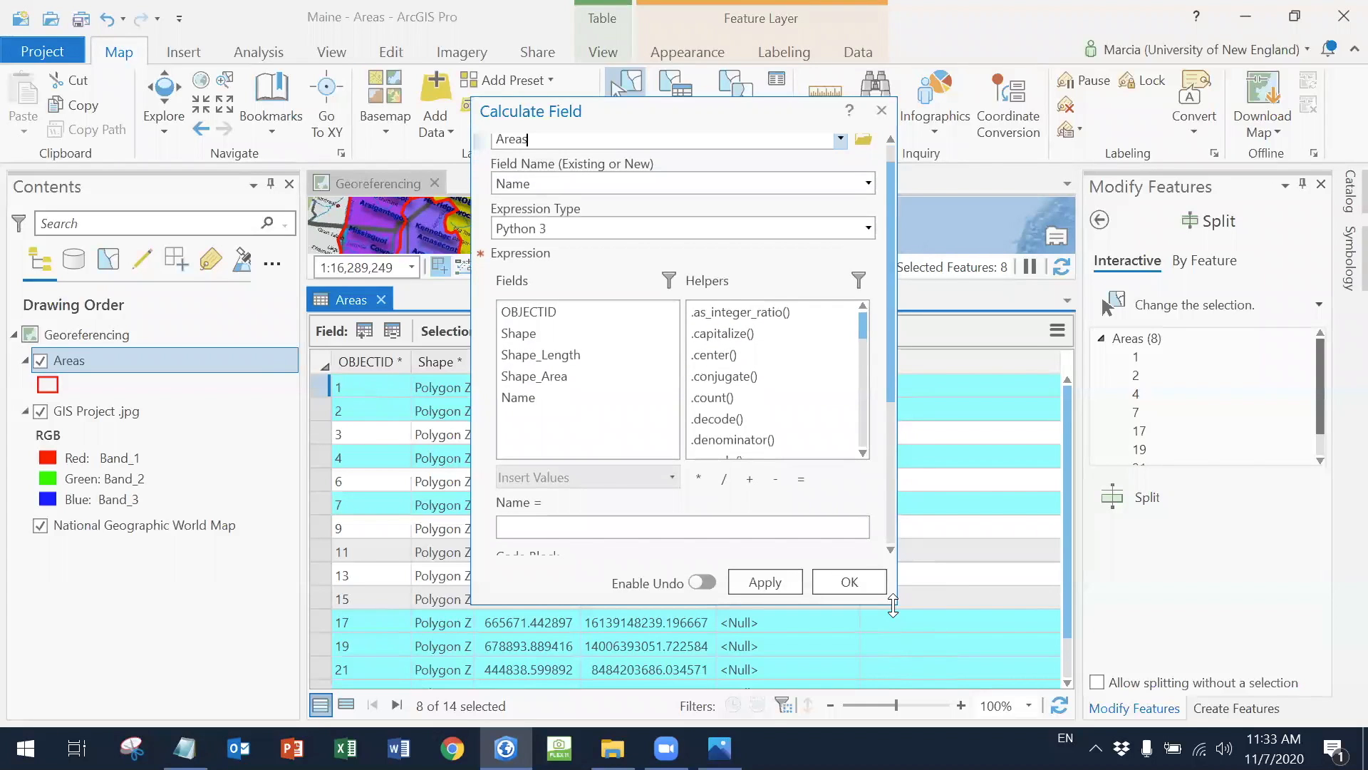
left_click(559, 534)
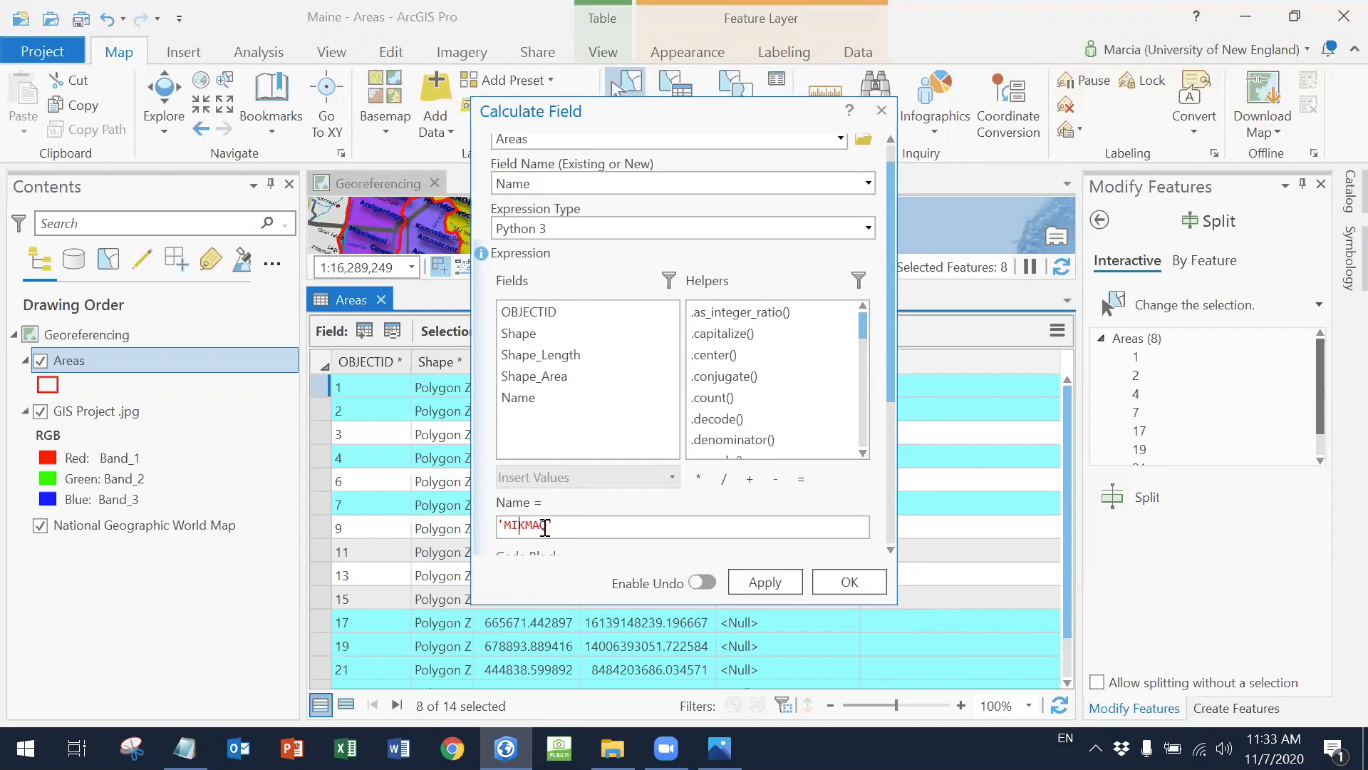
left_click(832, 574)
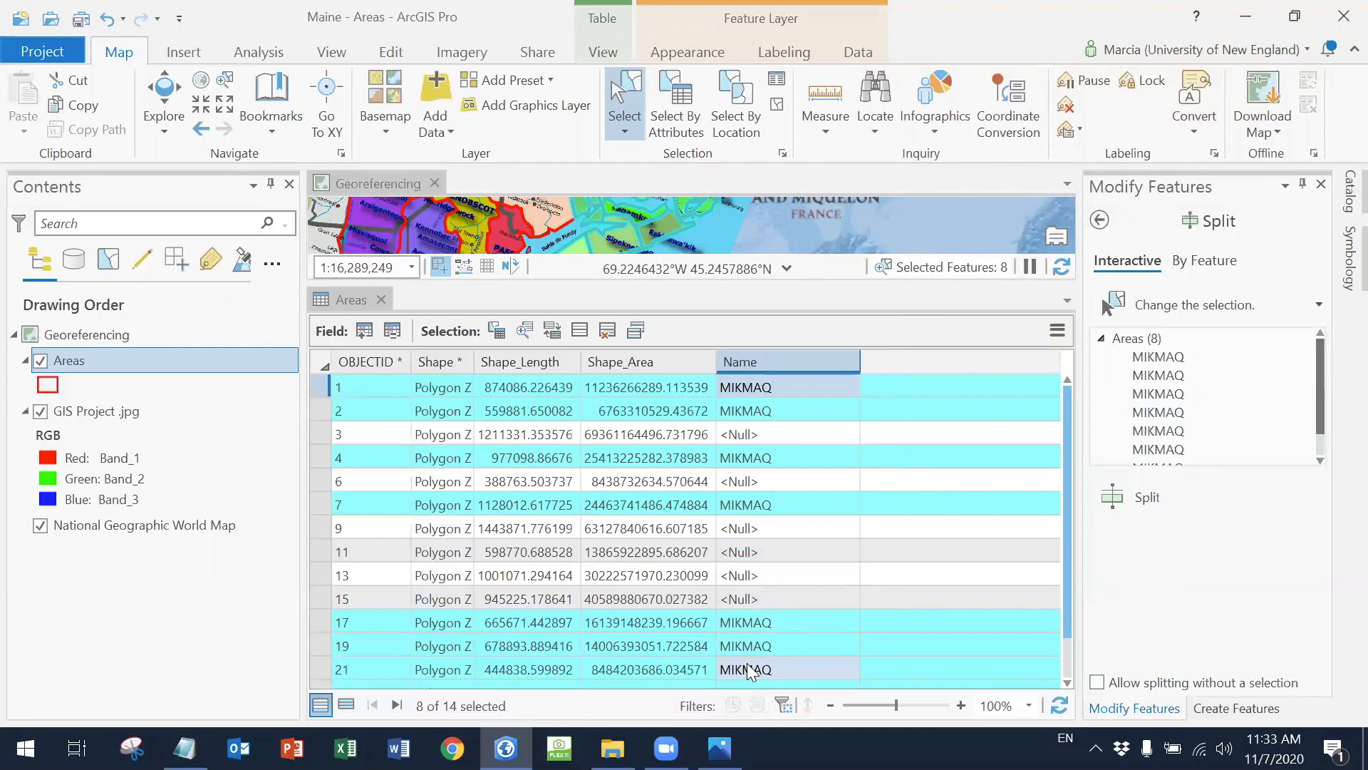
Select the Maliseet territory polygon, show only selected records in the table, and set its Name to MALISEET
left_click_drag(702, 283, 695, 635)
left_click(525, 363)
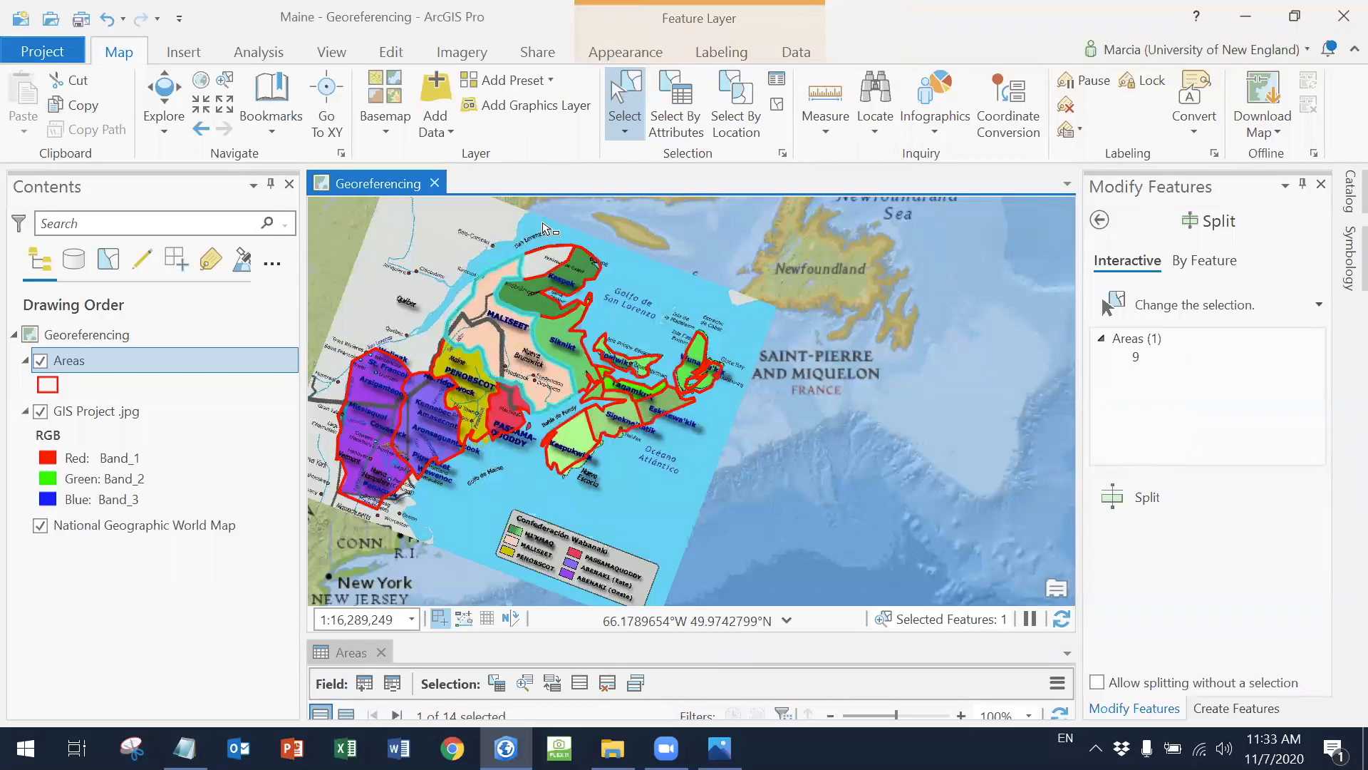
left_click(344, 707)
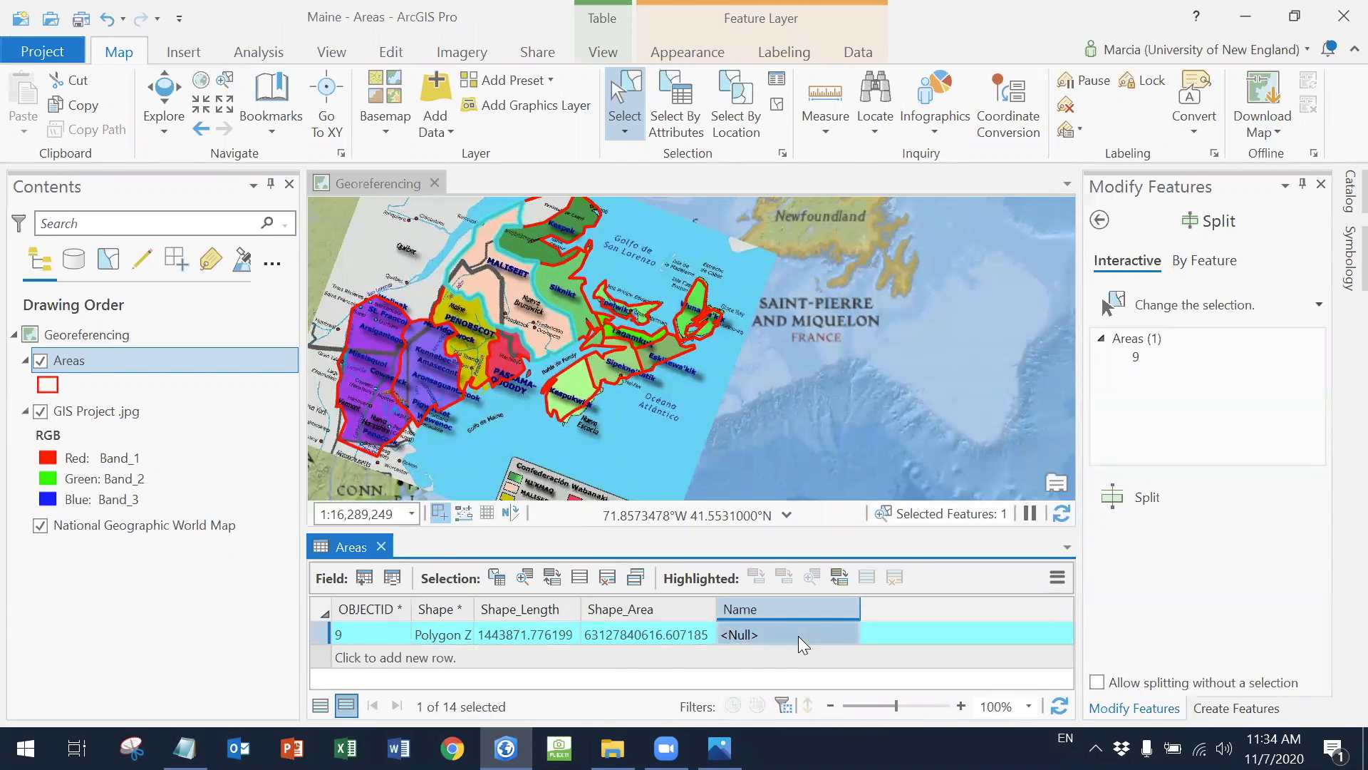
double_click(782, 636)
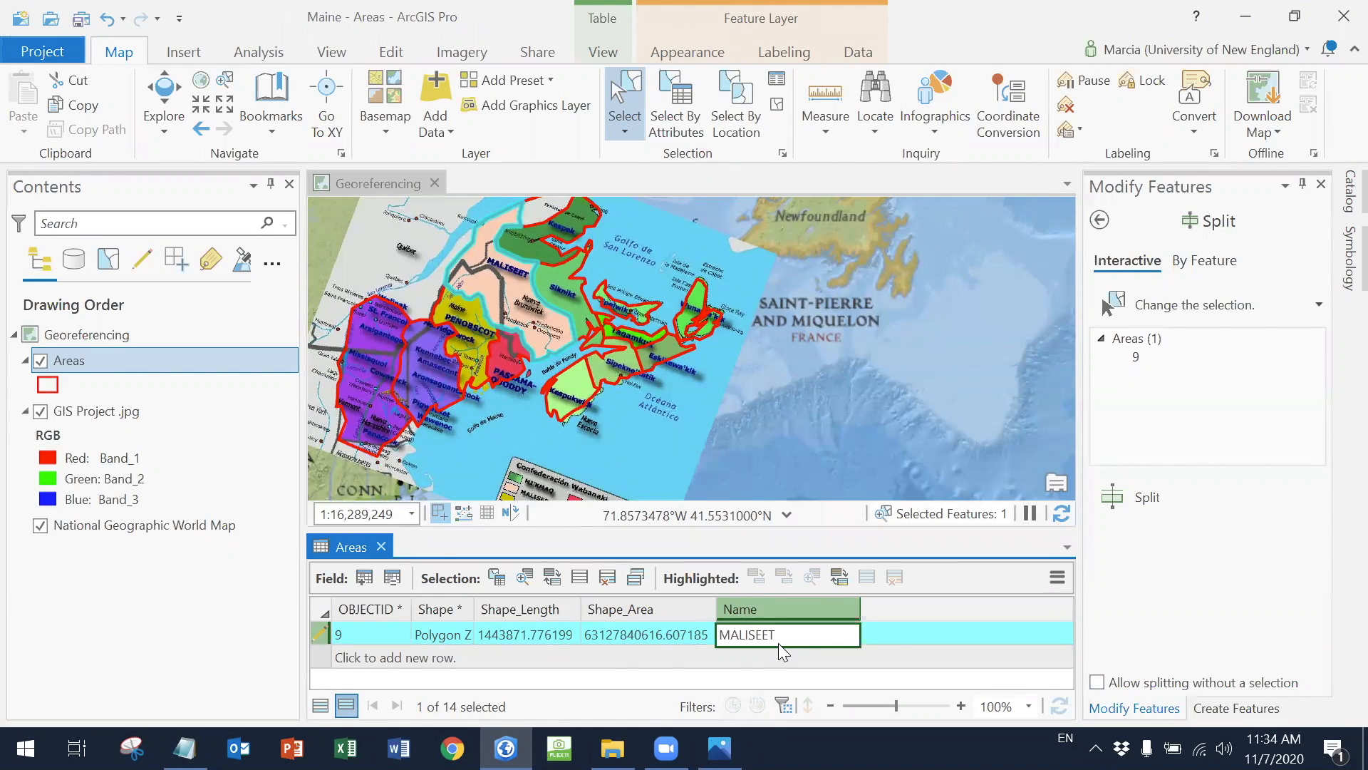
left_click(889, 629)
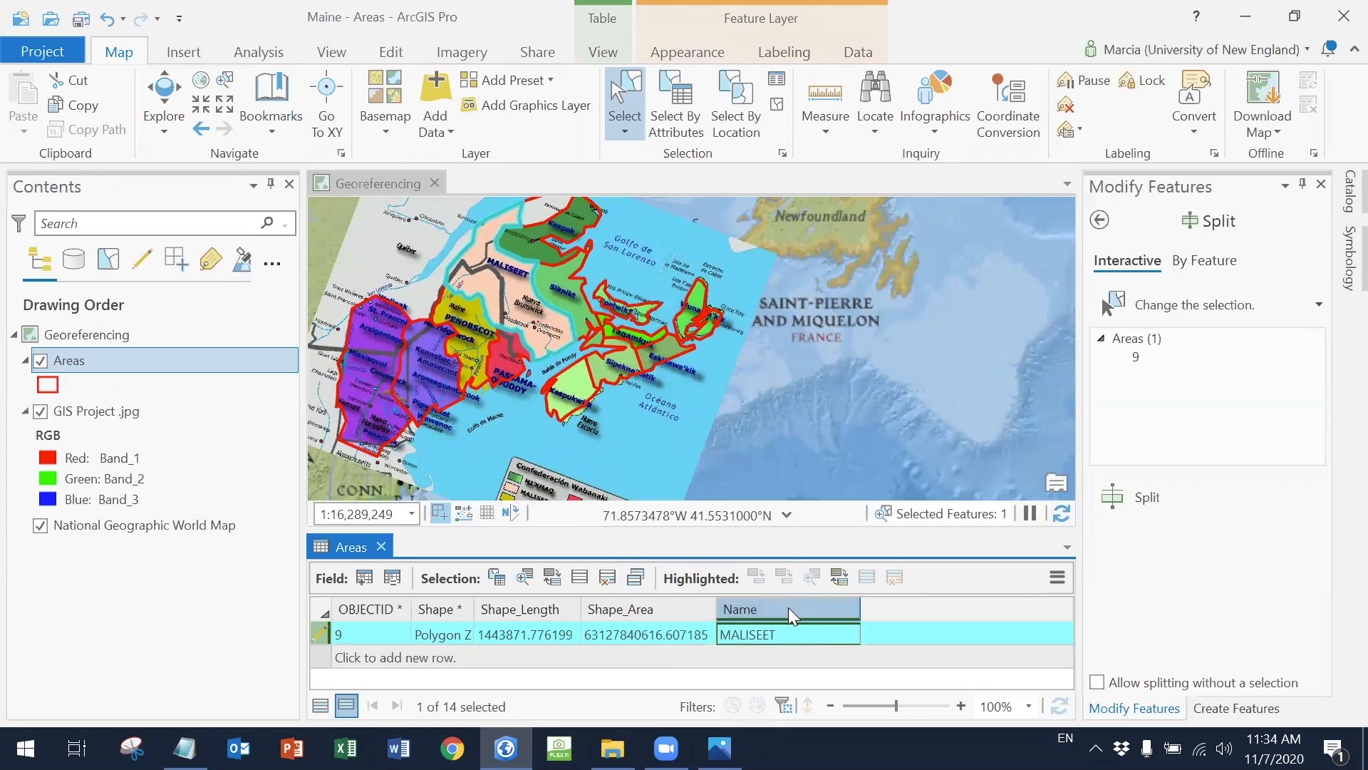
right_click(788, 608)
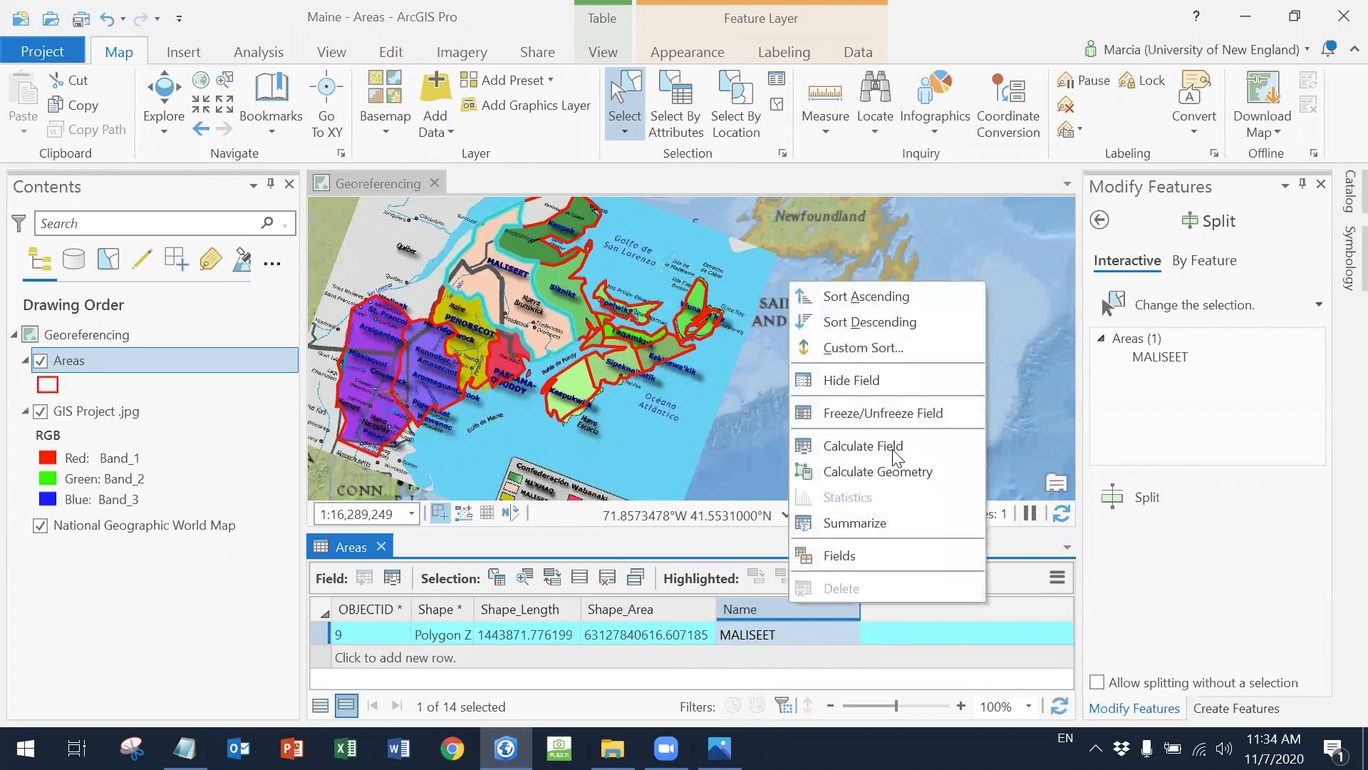
left_click(908, 616)
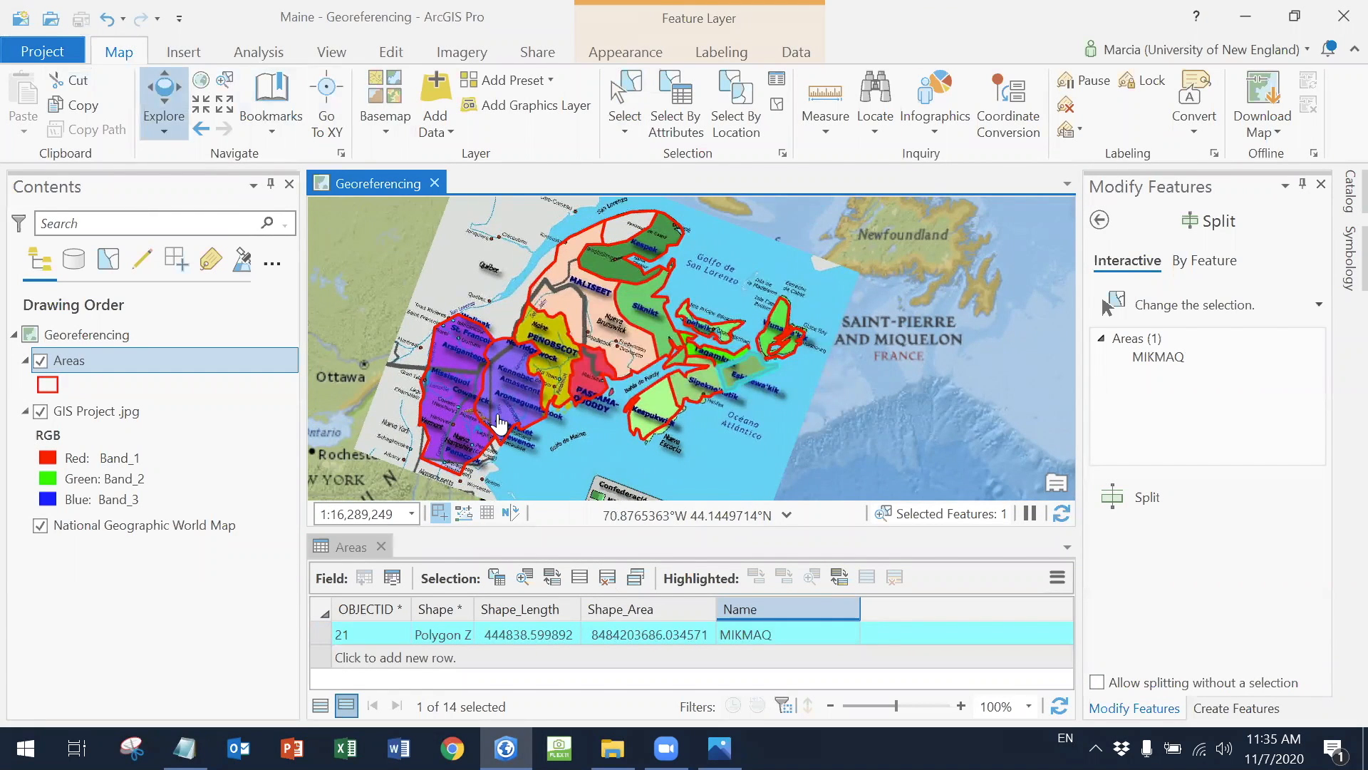
Hide the Areas layer and examine the sub-territory labels on the georeferenced image, from the Abenaki areas up to Kespek
left_click(40, 361)
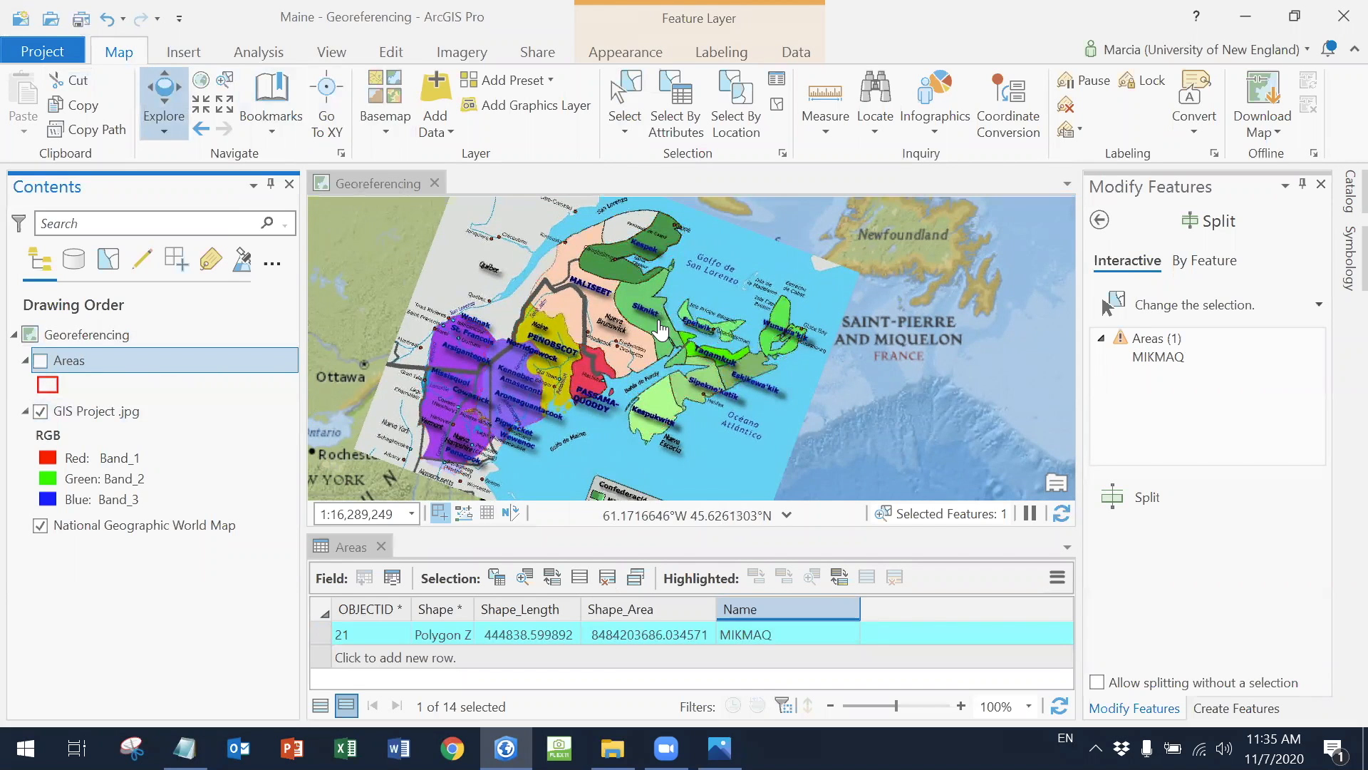
scroll(641, 351, "up", 3)
left_click_drag(850, 346, 947, 436)
left_click_drag(668, 447, 711, 328)
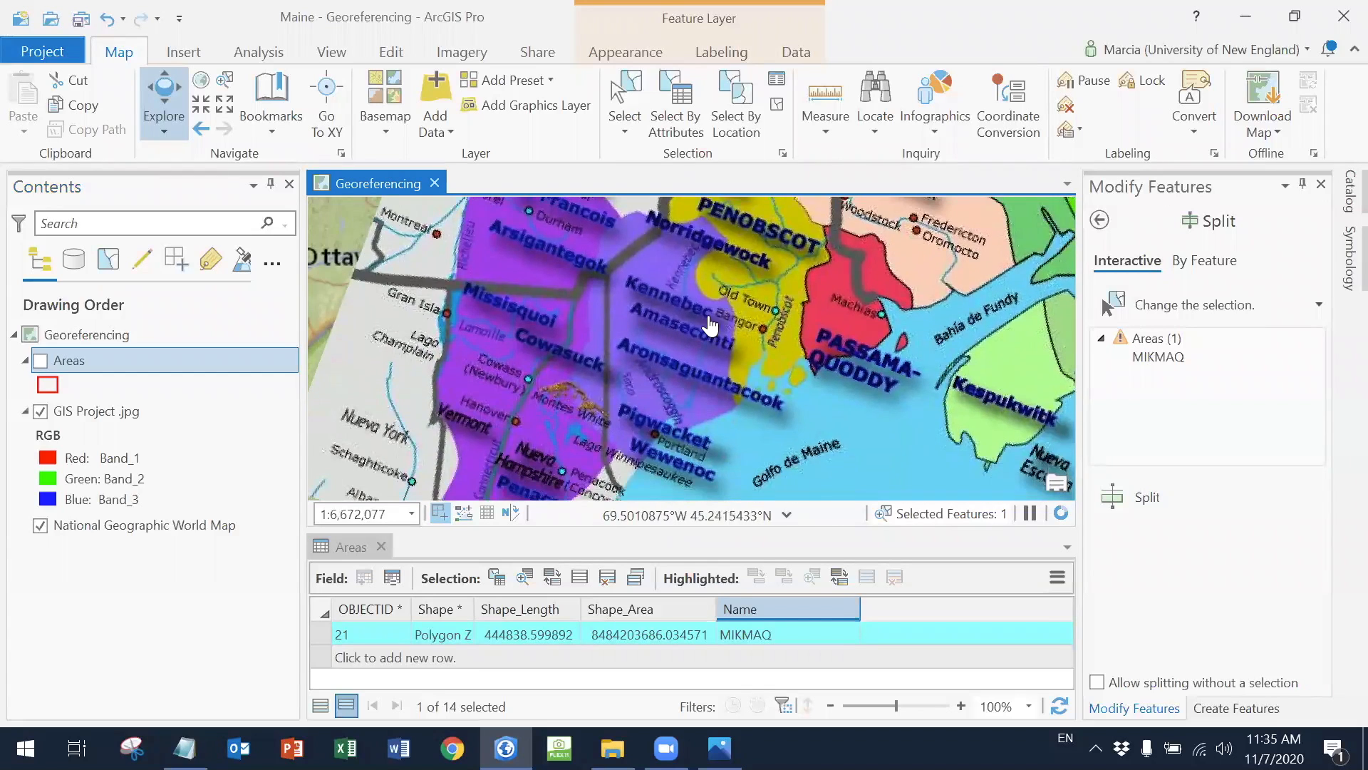
left_click_drag(752, 385, 565, 498)
left_click_drag(698, 349, 647, 485)
left_click_drag(684, 300, 768, 304)
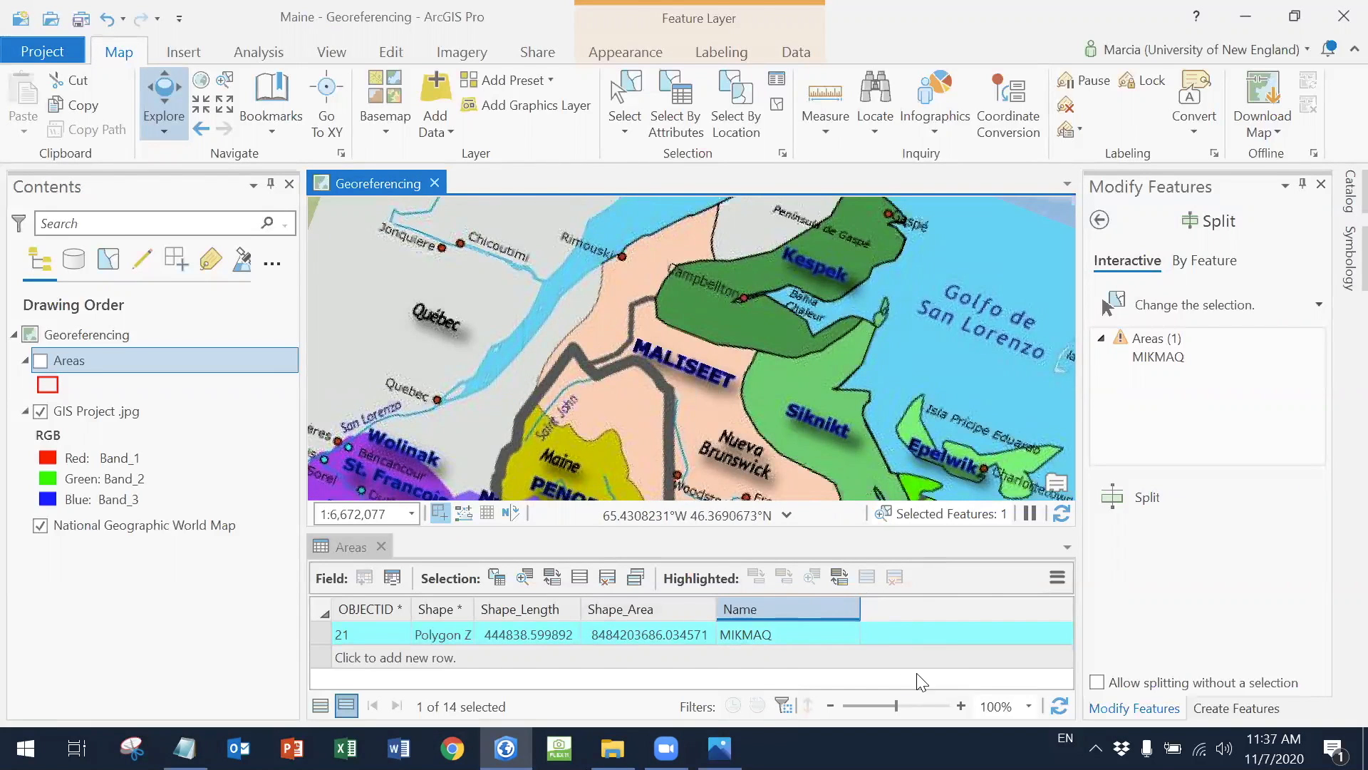
Clear the feature selection and open the field design view of the Areas table
left_click(777, 107)
scroll(724, 337, "down", 4)
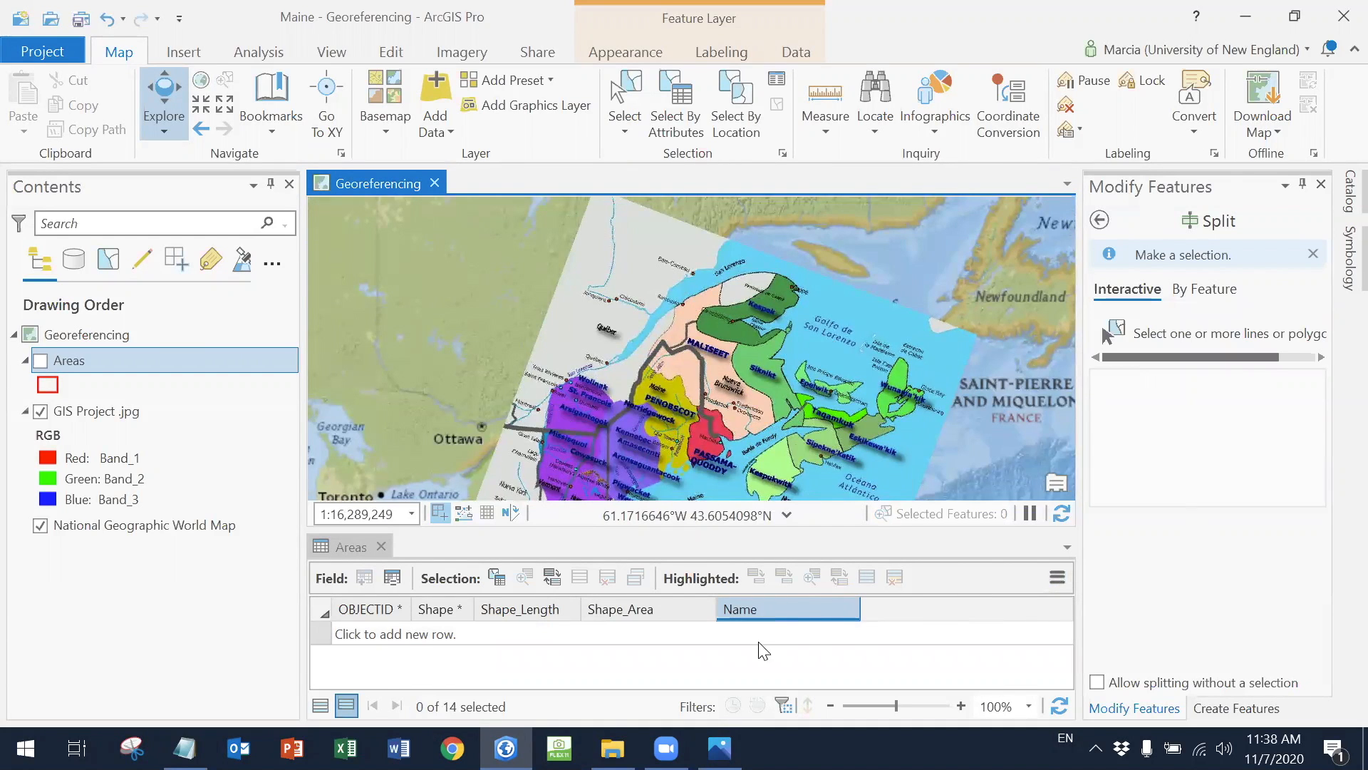
left_click(1060, 585)
left_click(1060, 585)
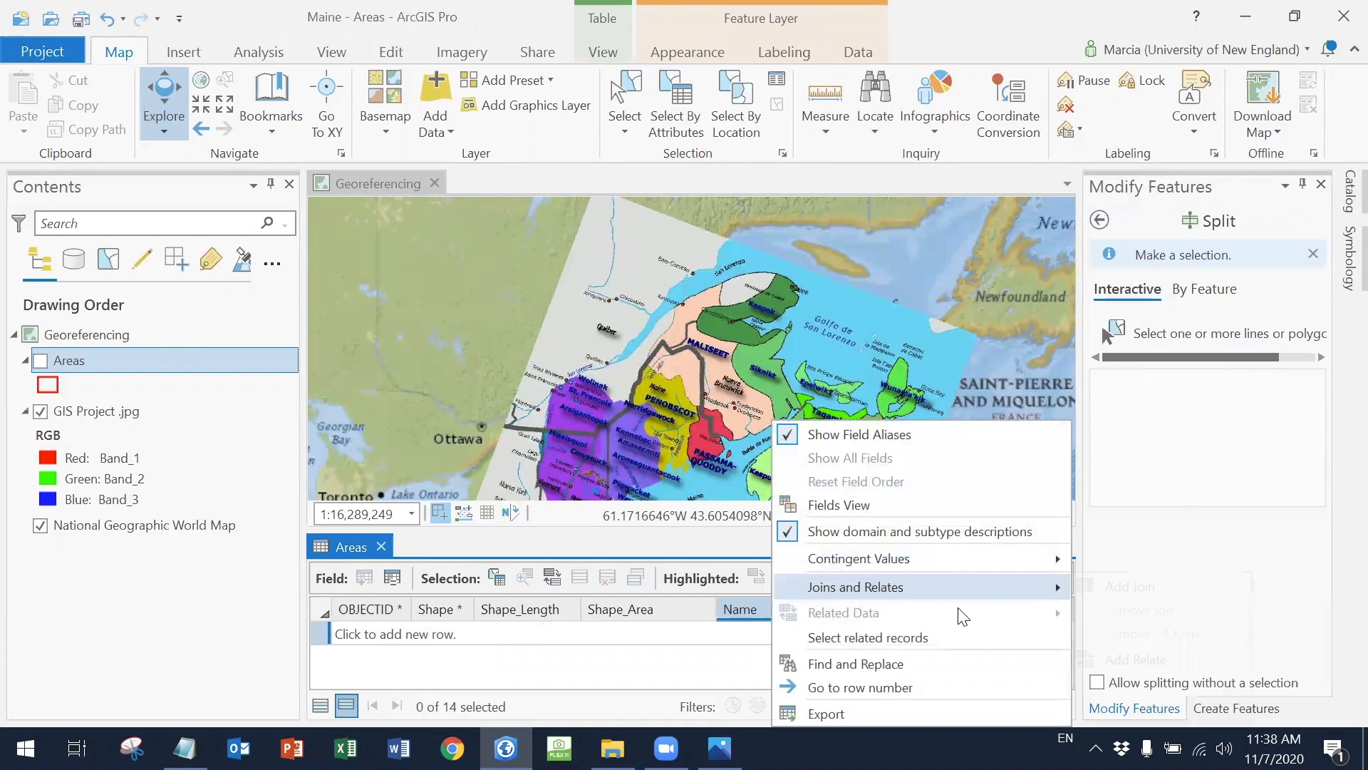
left_click(908, 506)
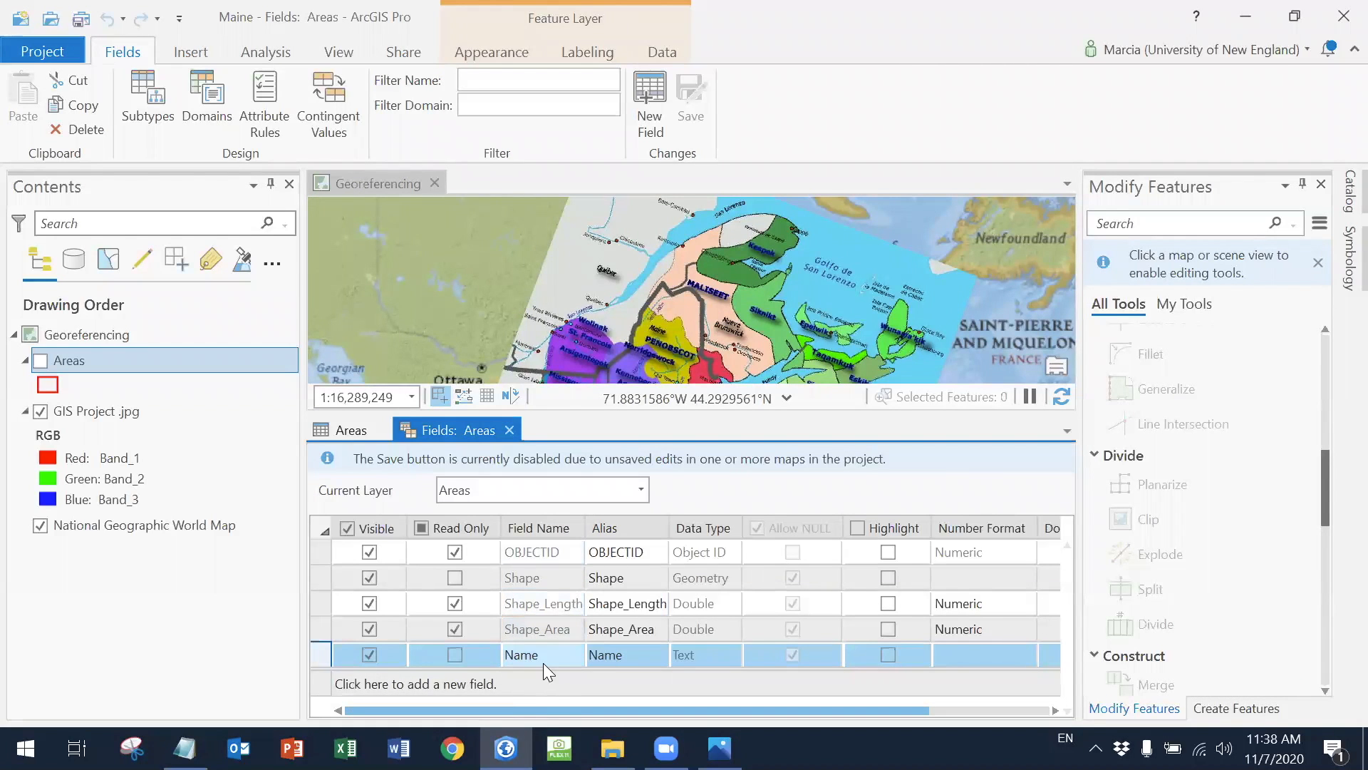
Add a new field named SpName with the alias Name to the Areas layer
left_click(476, 683)
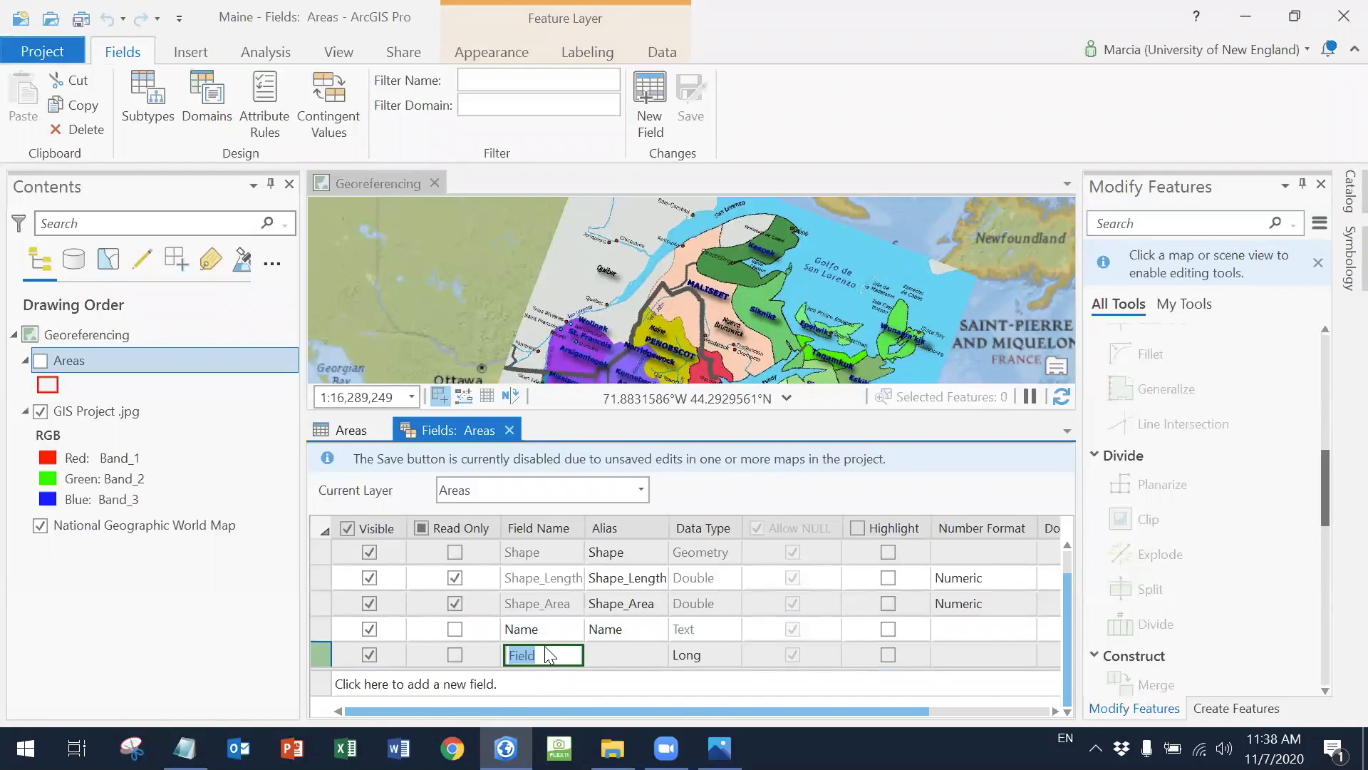
type("s")
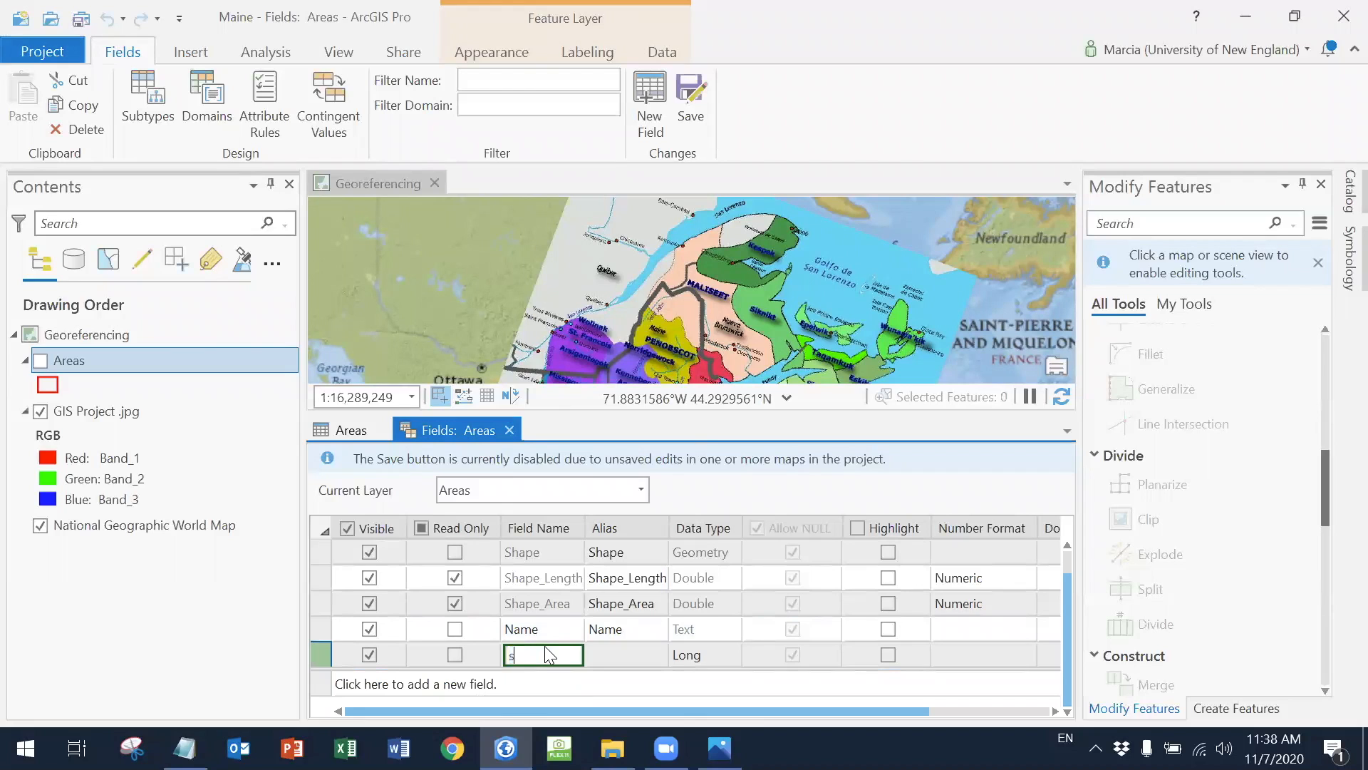
type("PName")
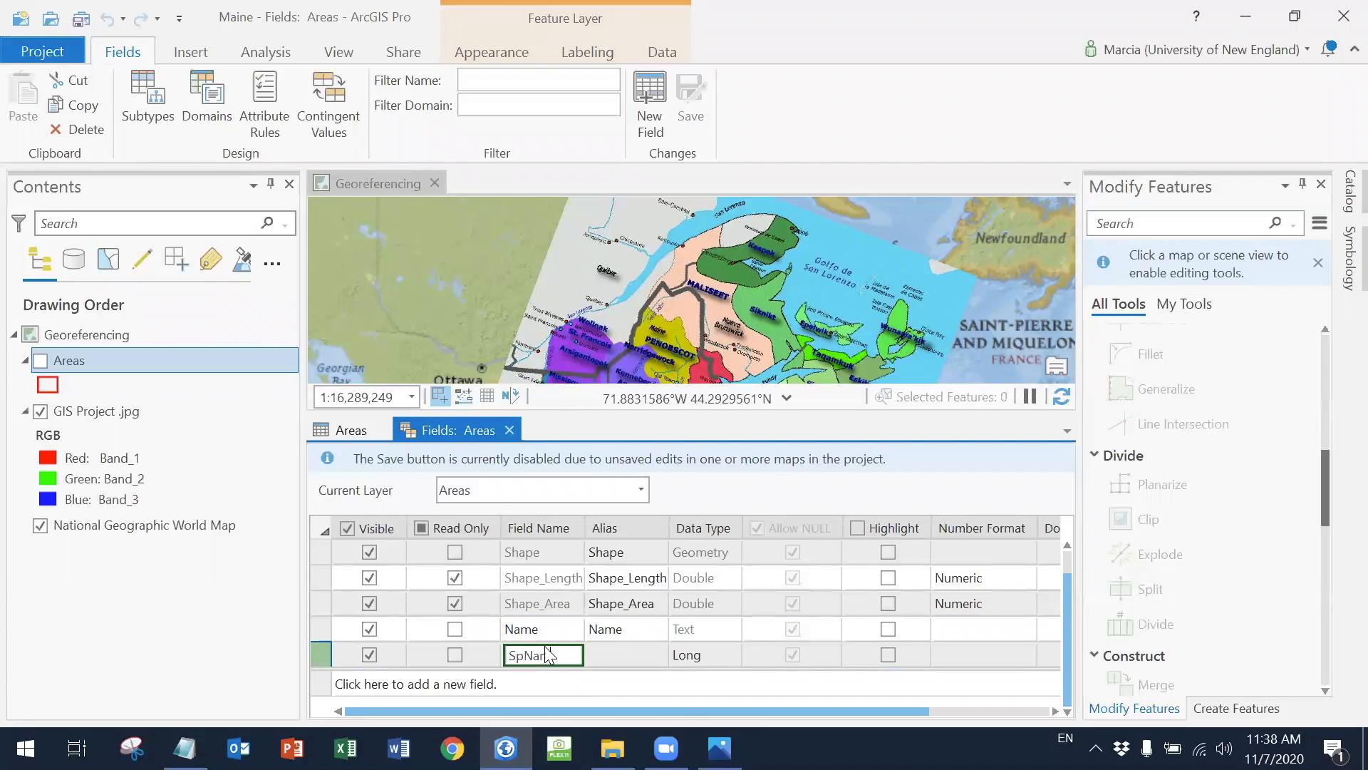
left_click(627, 654)
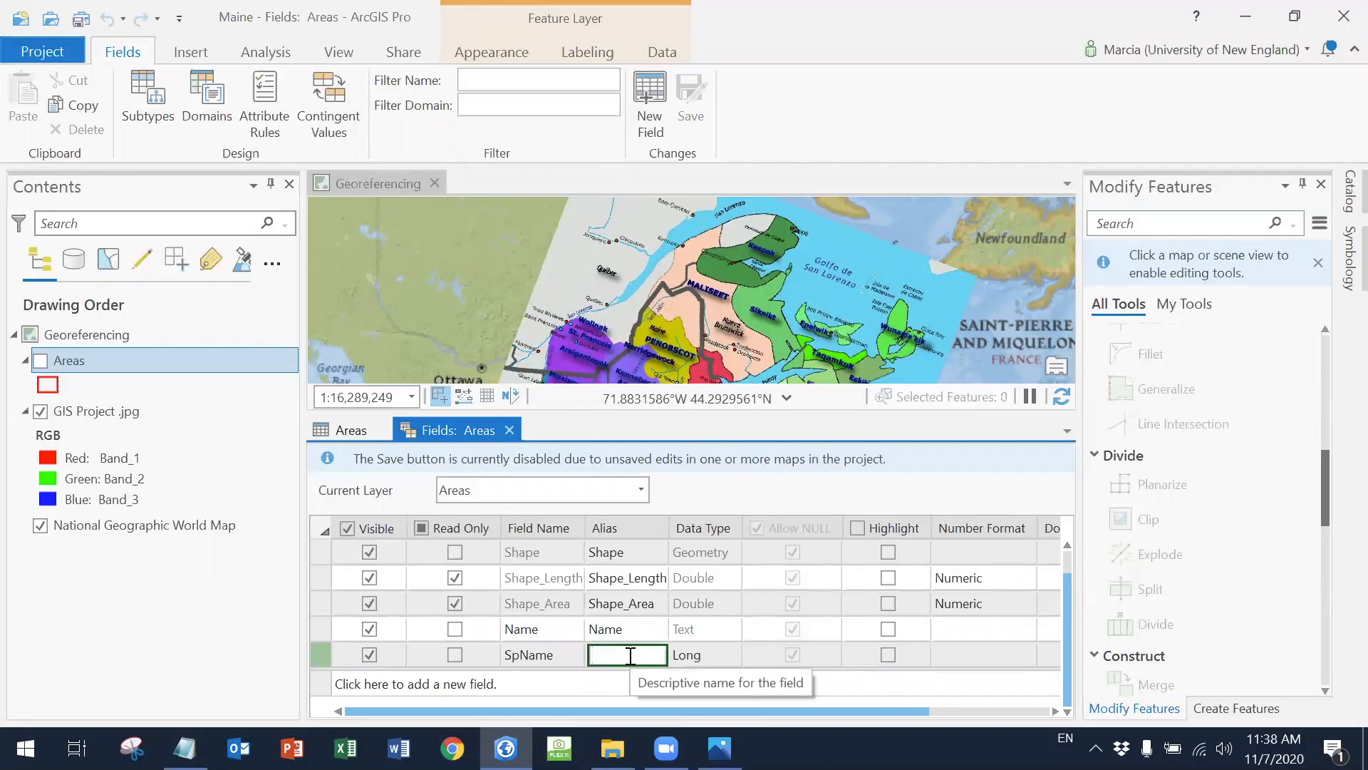
type("Name")
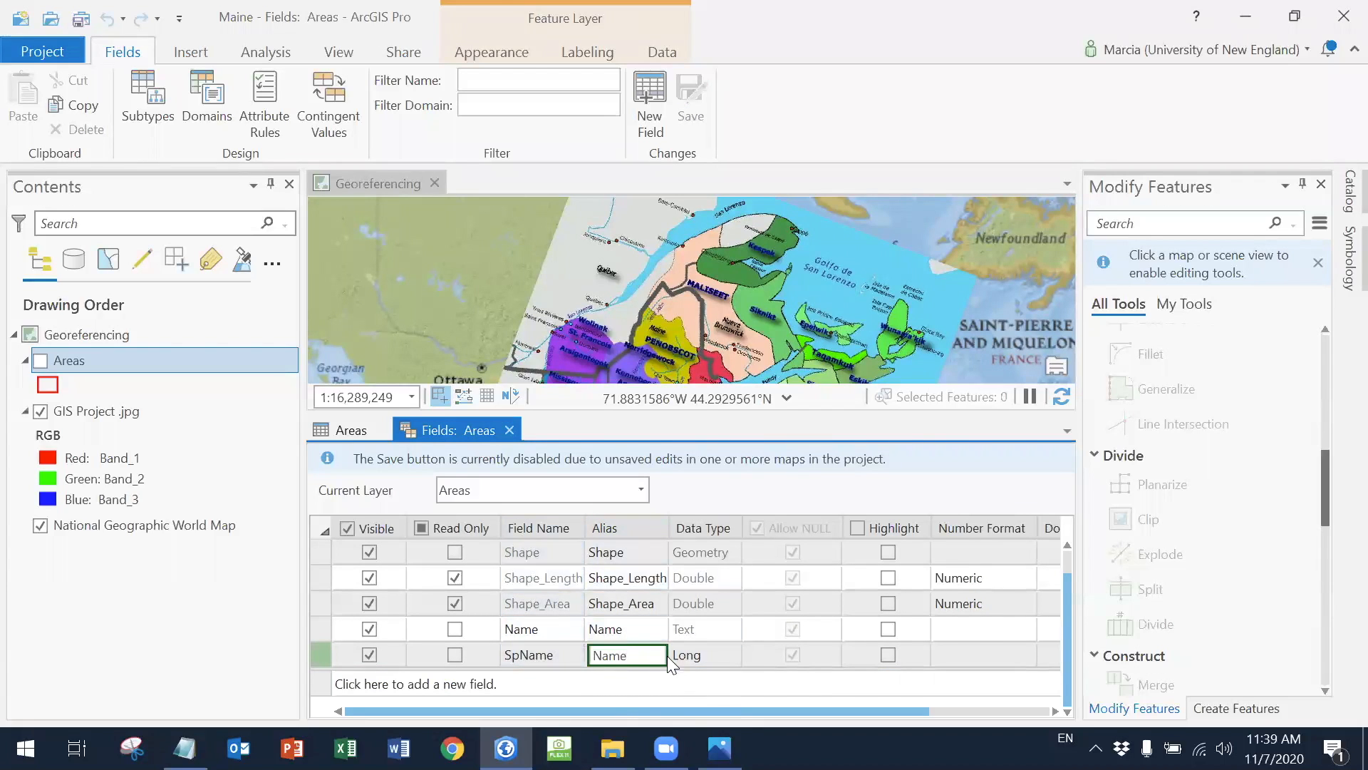
Set the SpName field's data type to Text and save the field changes, closing the field design view
left_click(702, 654)
left_click(725, 654)
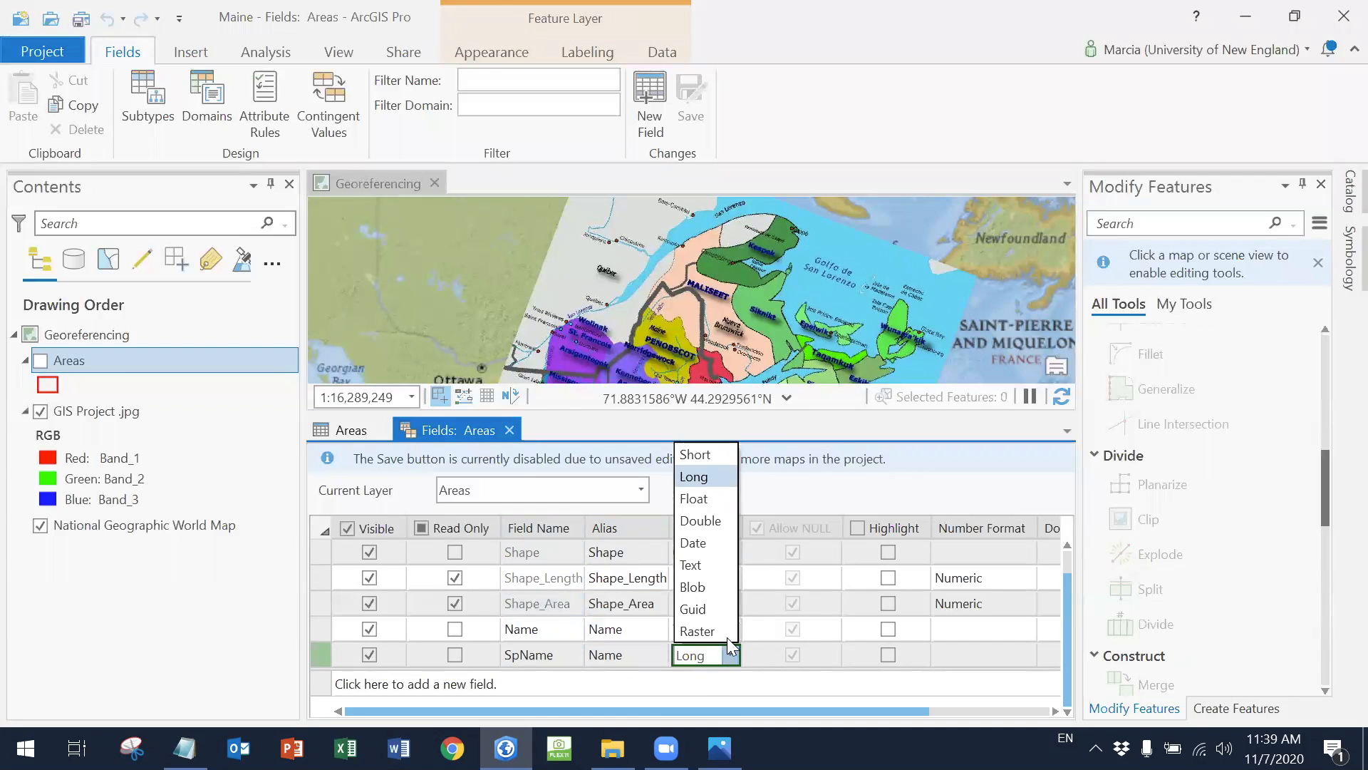
left_click(709, 559)
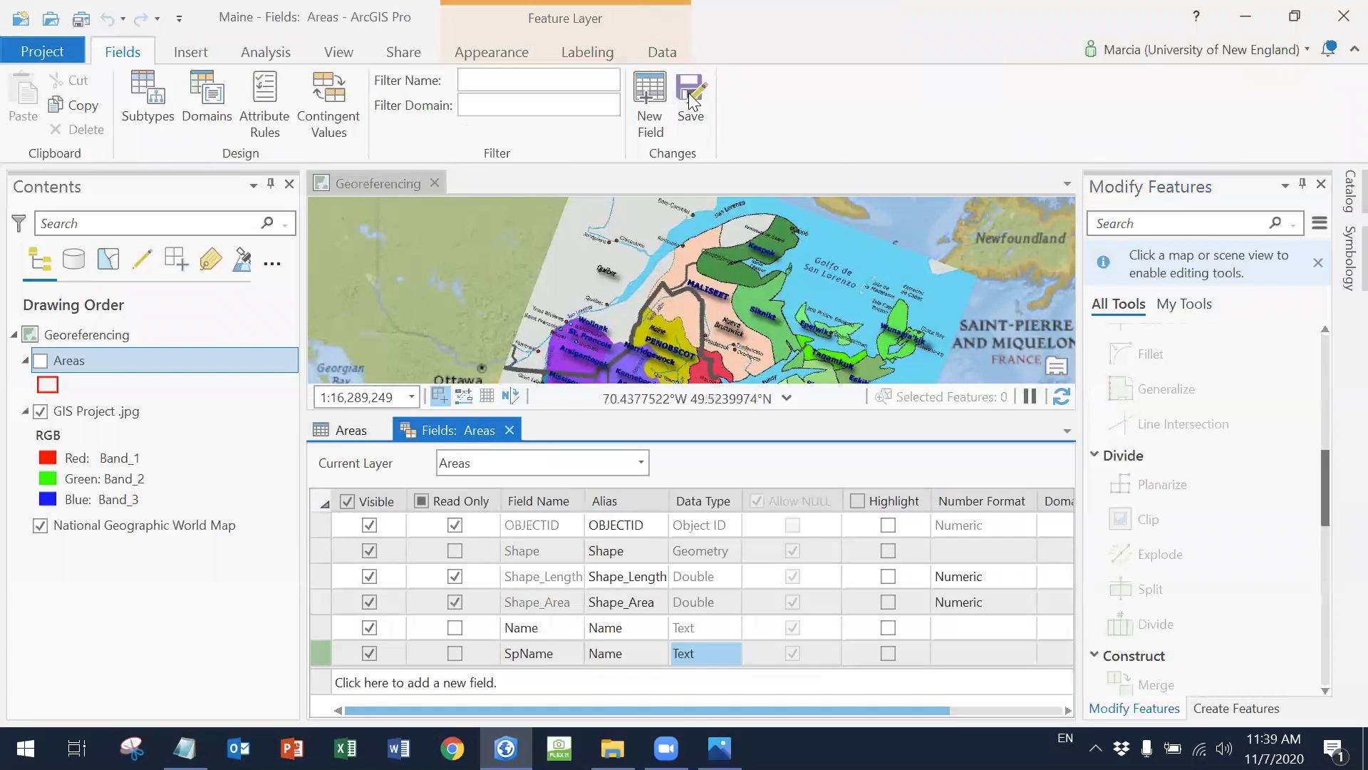
left_click(689, 100)
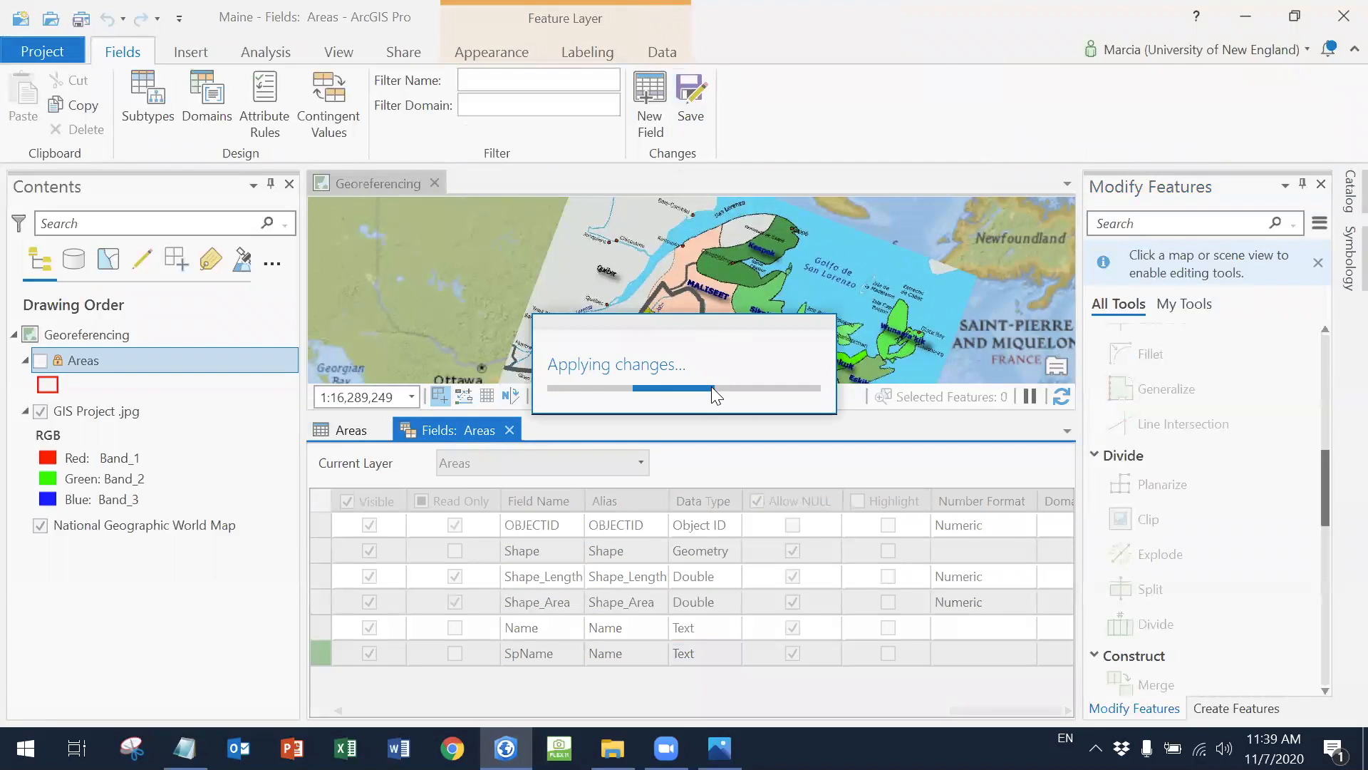
left_click(510, 430)
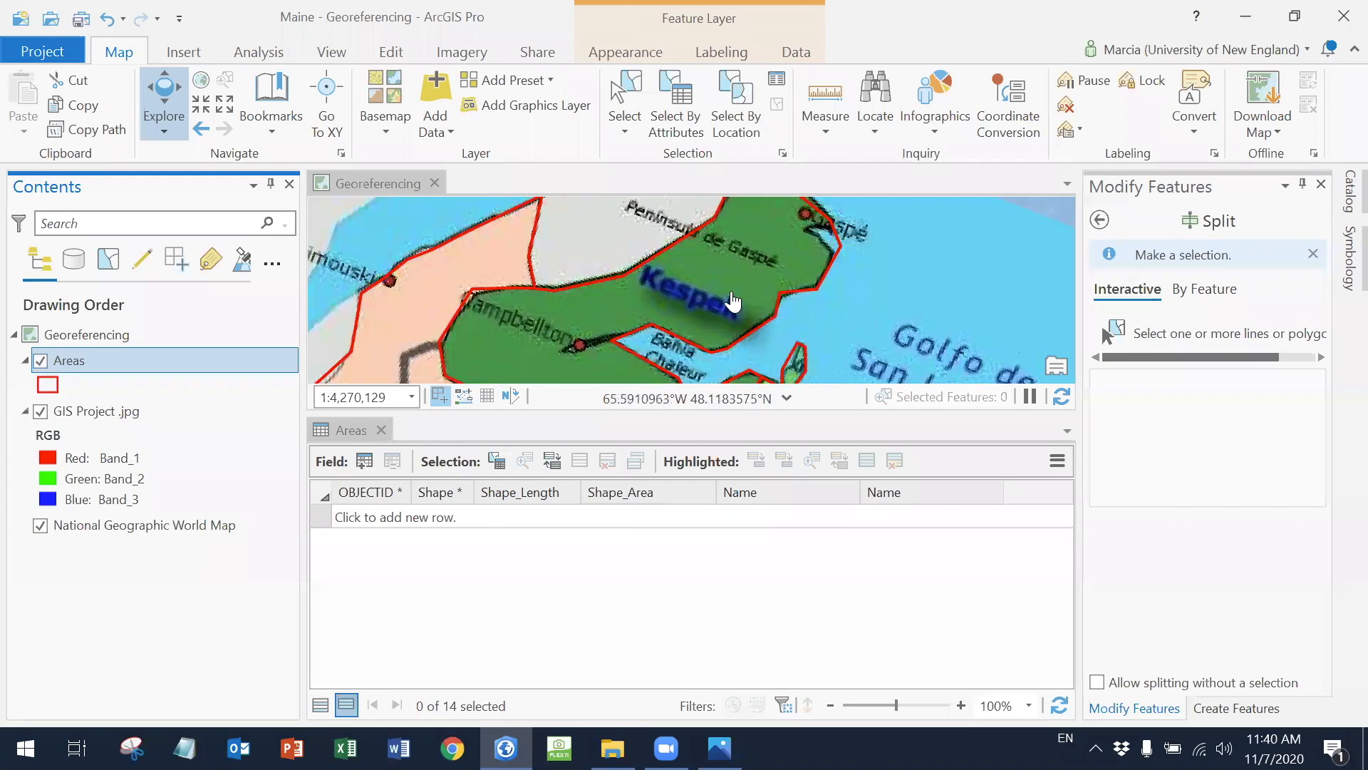
Select the Kespek polygon on the map and enter Kespek in its SpName field
left_click(385, 51)
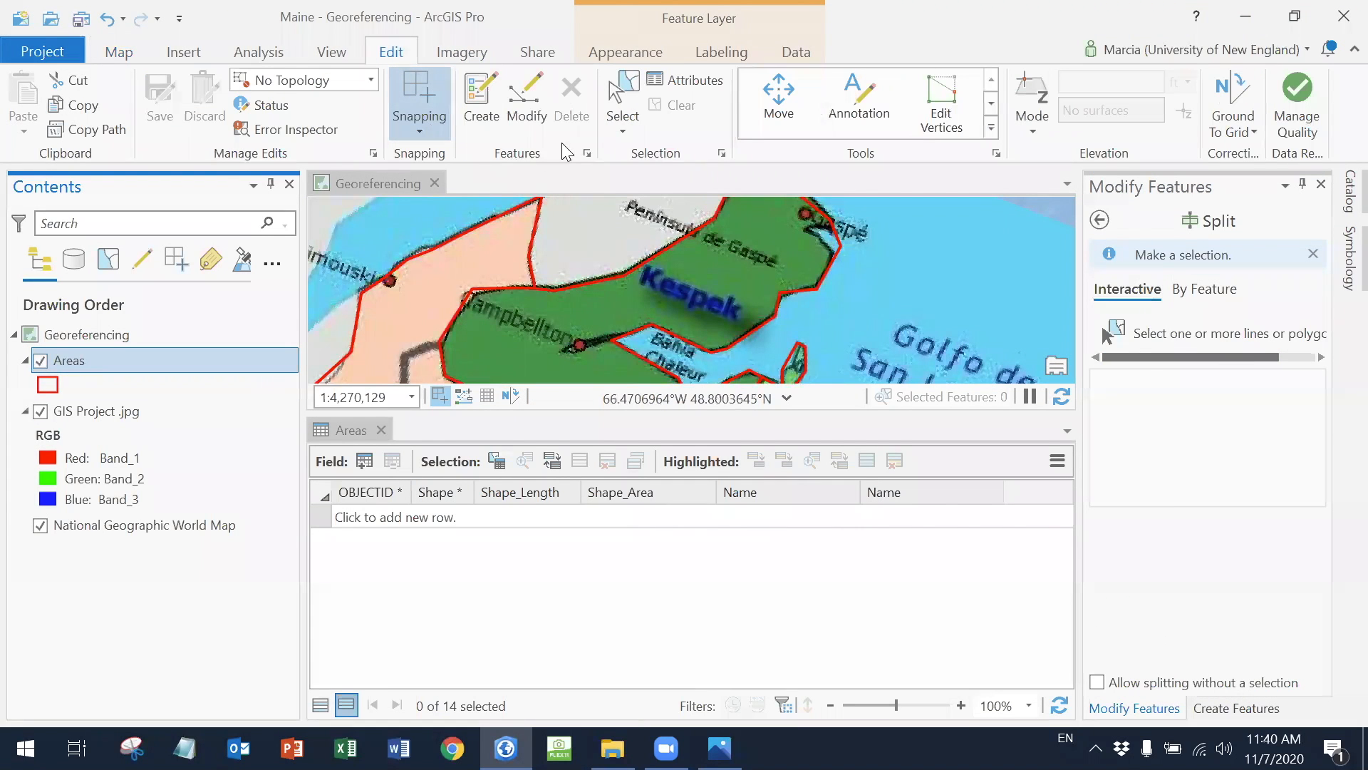
left_click(684, 285)
left_click(925, 514)
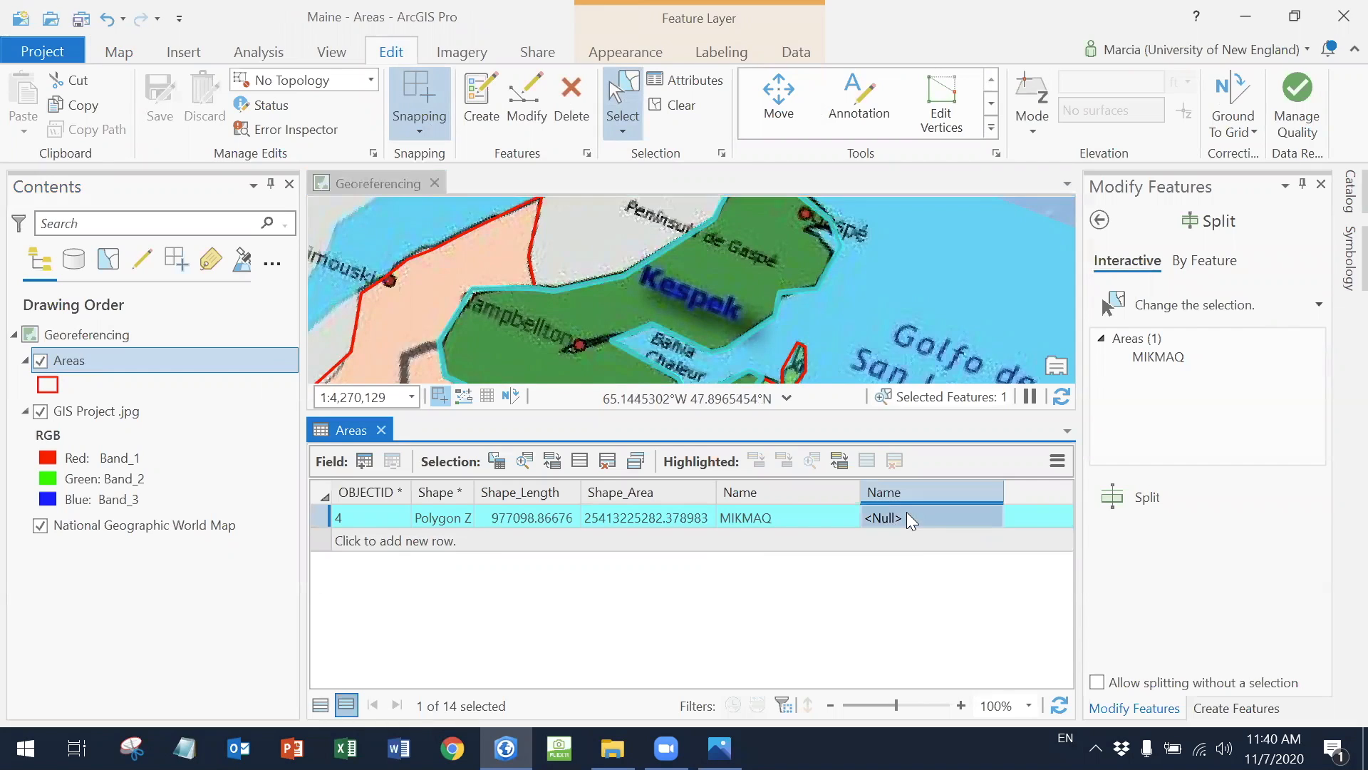
left_click(922, 517)
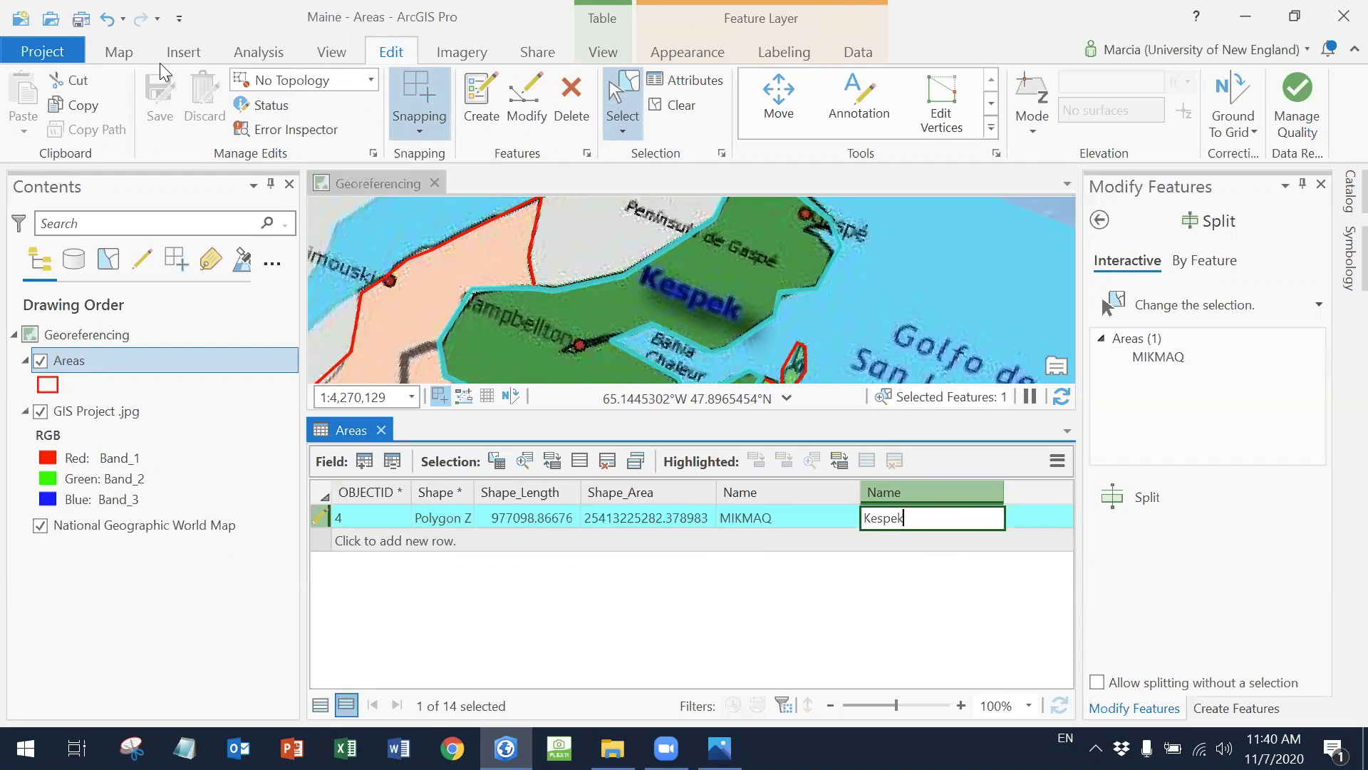
Select the Maliseet polygon southwest of Kespek and enter MALISEET in its SpName field
left_click(123, 53)
left_click(164, 89)
left_click_drag(635, 293, 728, 201)
left_click_drag(883, 356, 933, 274)
left_click(622, 96)
left_click(663, 306)
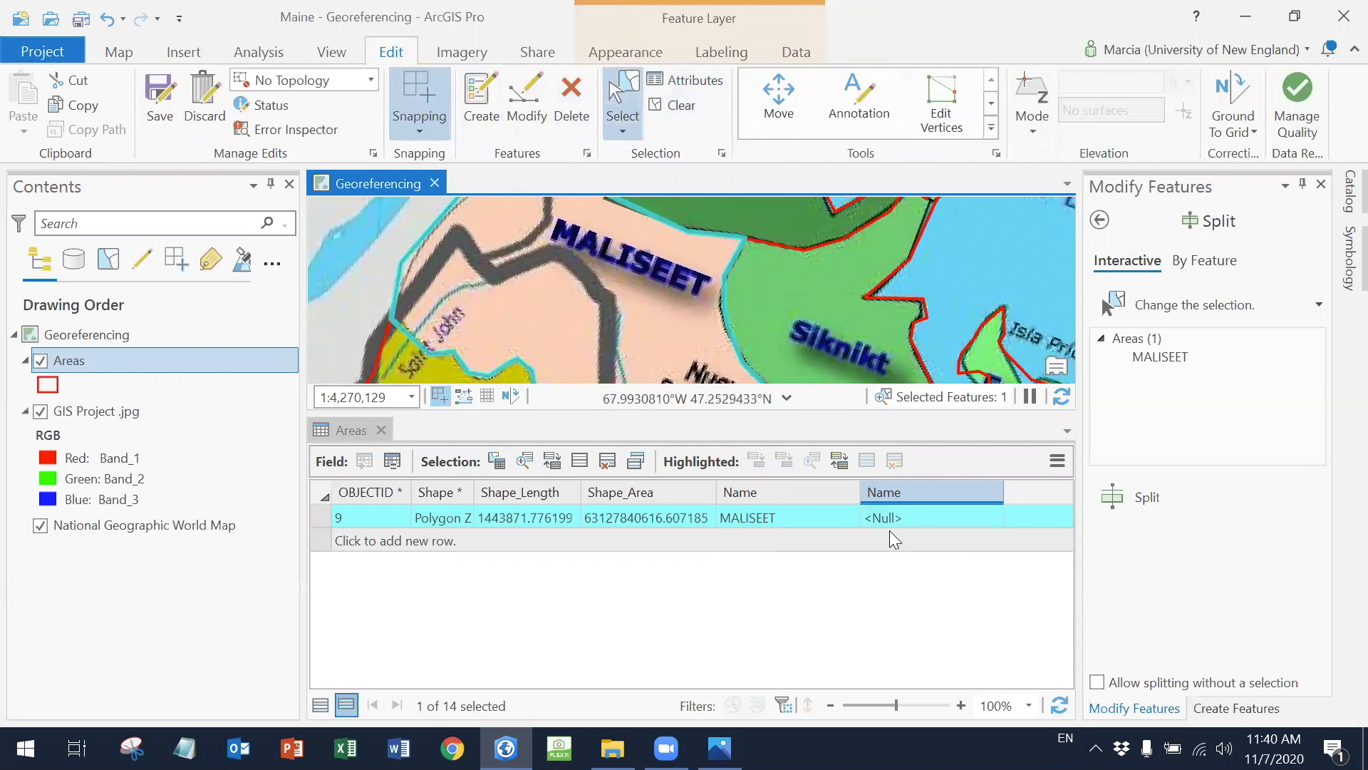
left_click(916, 518)
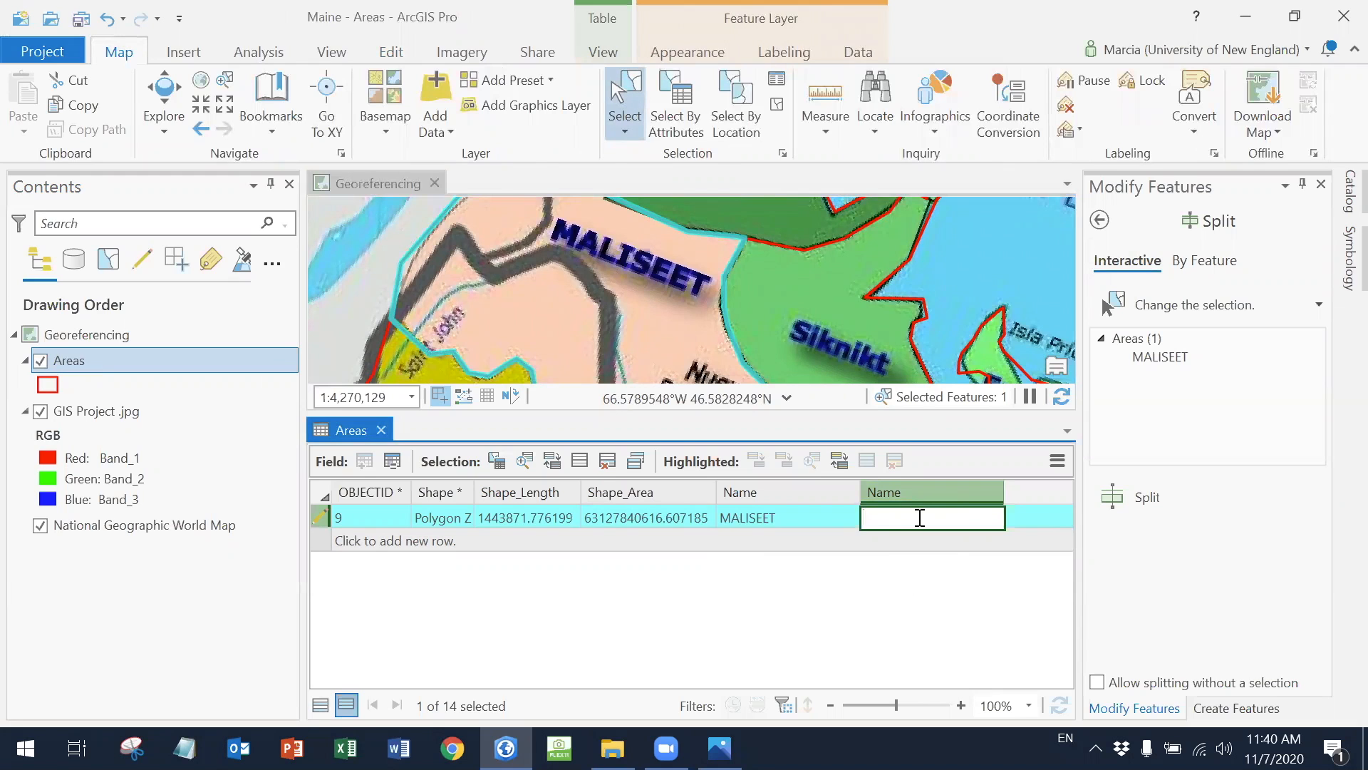
type("MALISEET")
Select the Siknikt polygon east of Maliseet and enter Siknikt in its SpName field
left_click(847, 348)
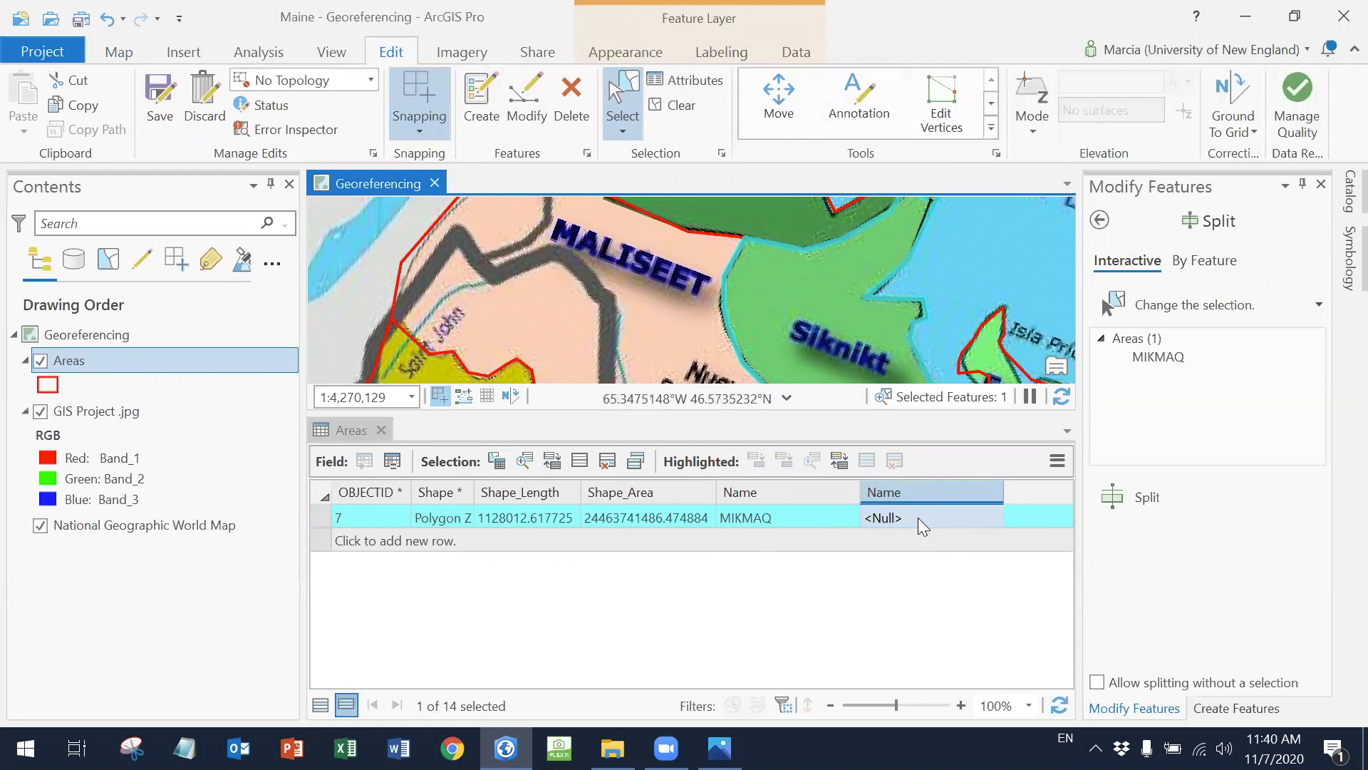
left_click(938, 518)
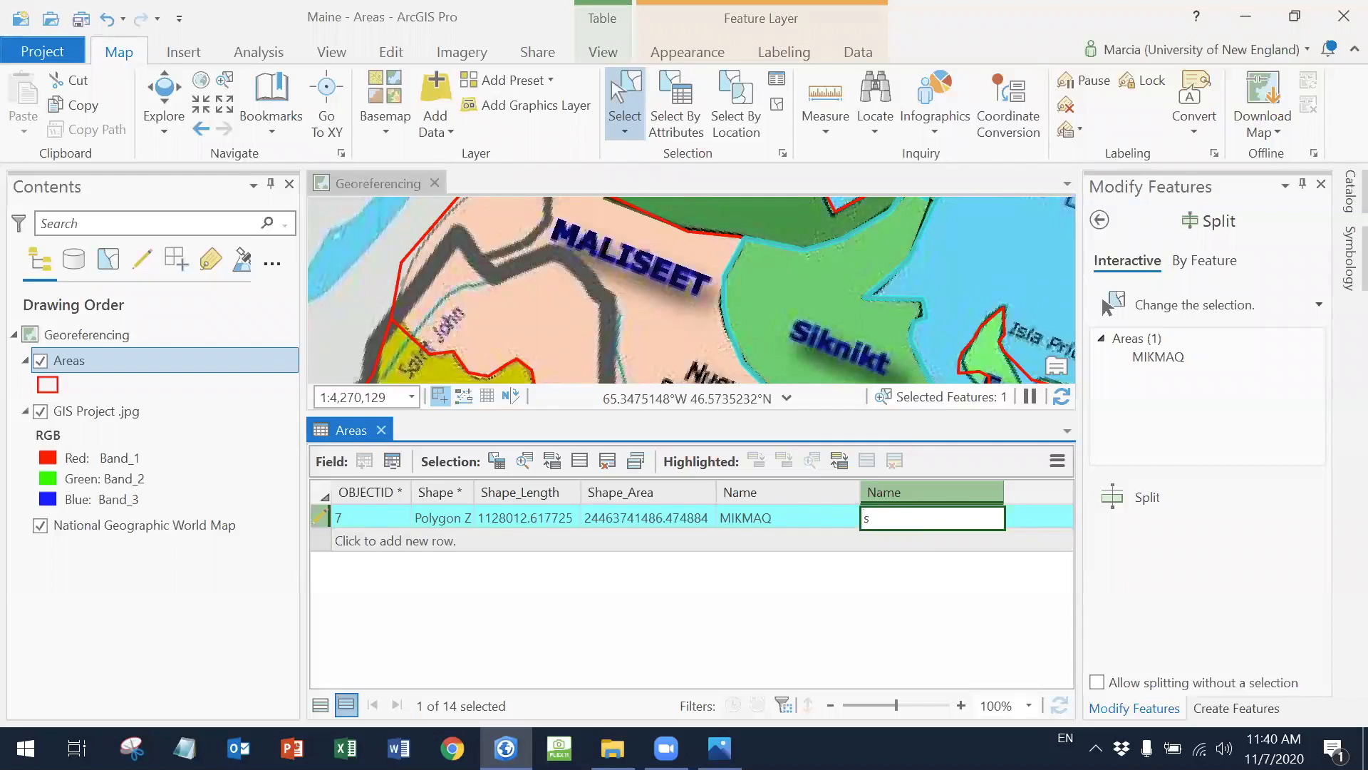
left_click(163, 96)
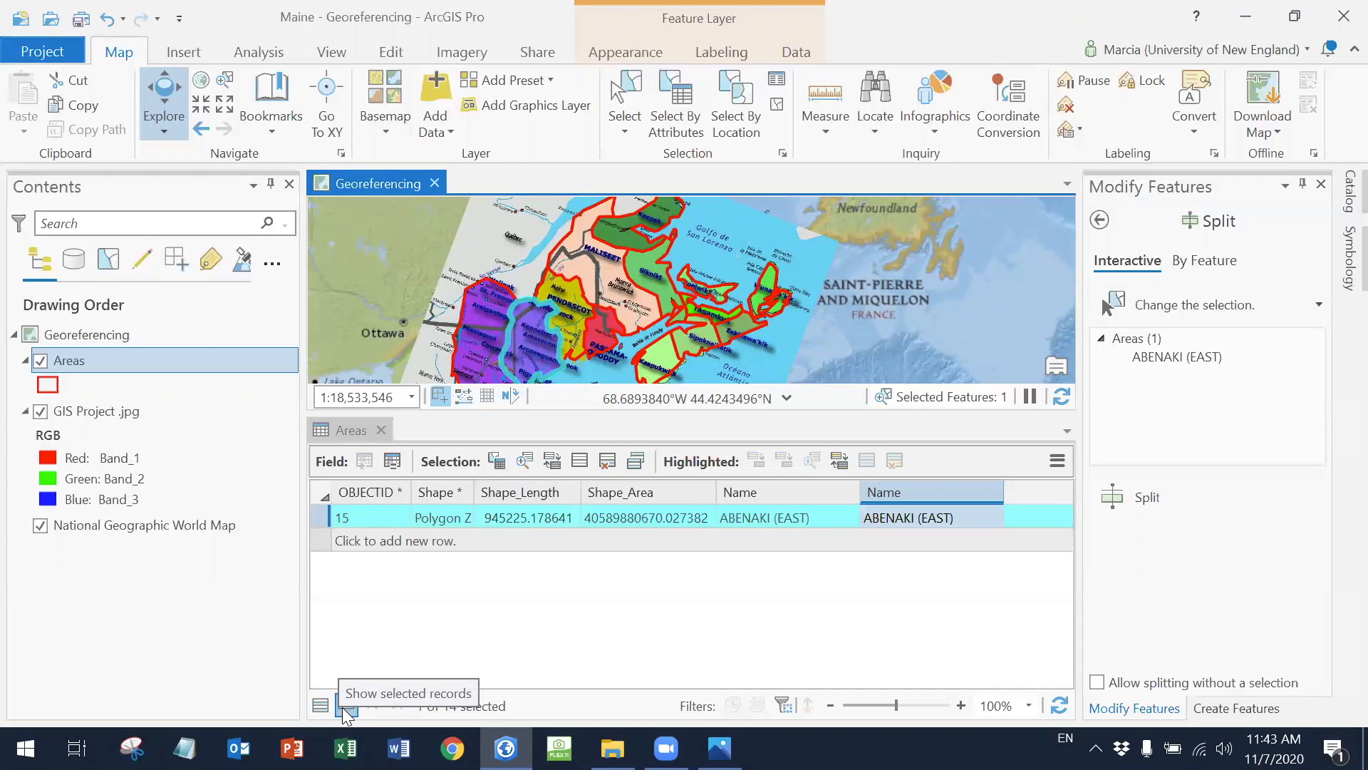
Show all records of the Areas table, review the names and select the unnamed record with OBJECTID 6, locating its polygon on the map
left_click(318, 708)
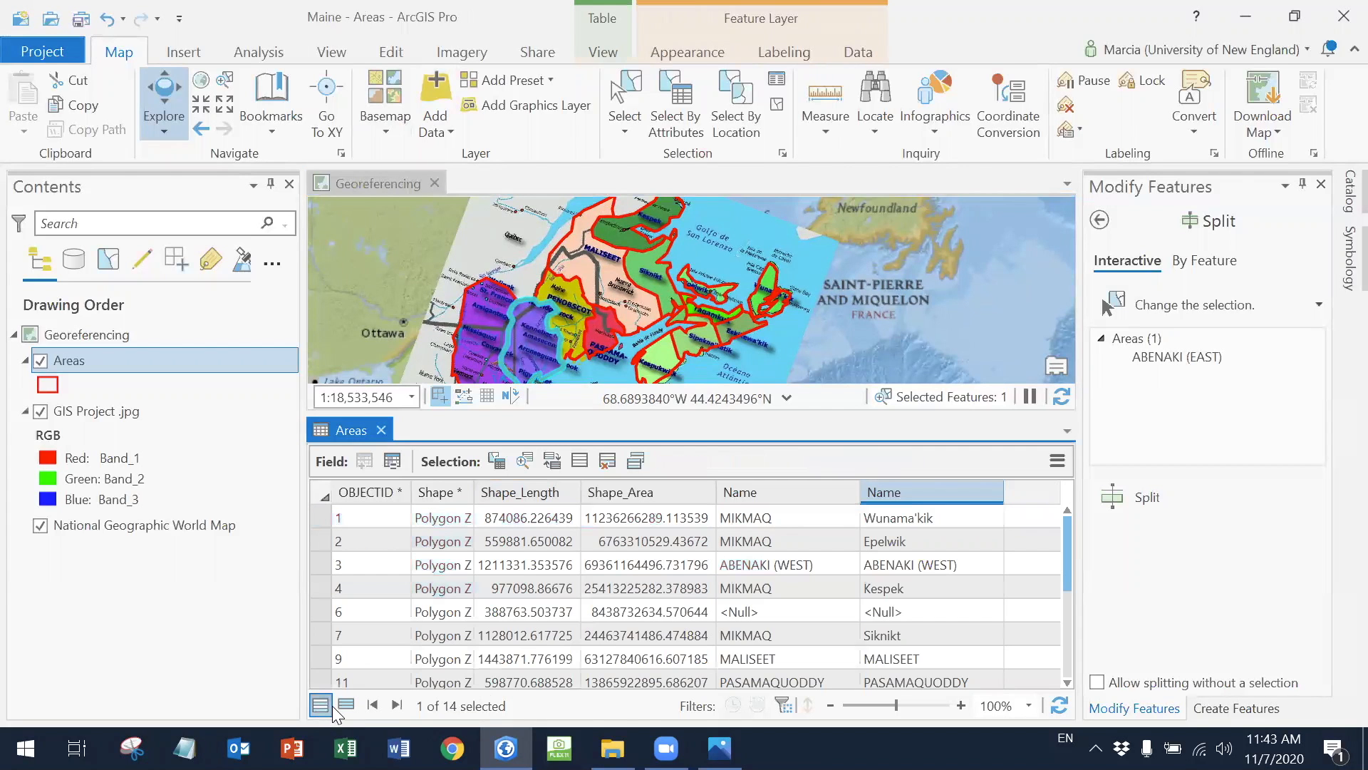
scroll(965, 554, "down", 3)
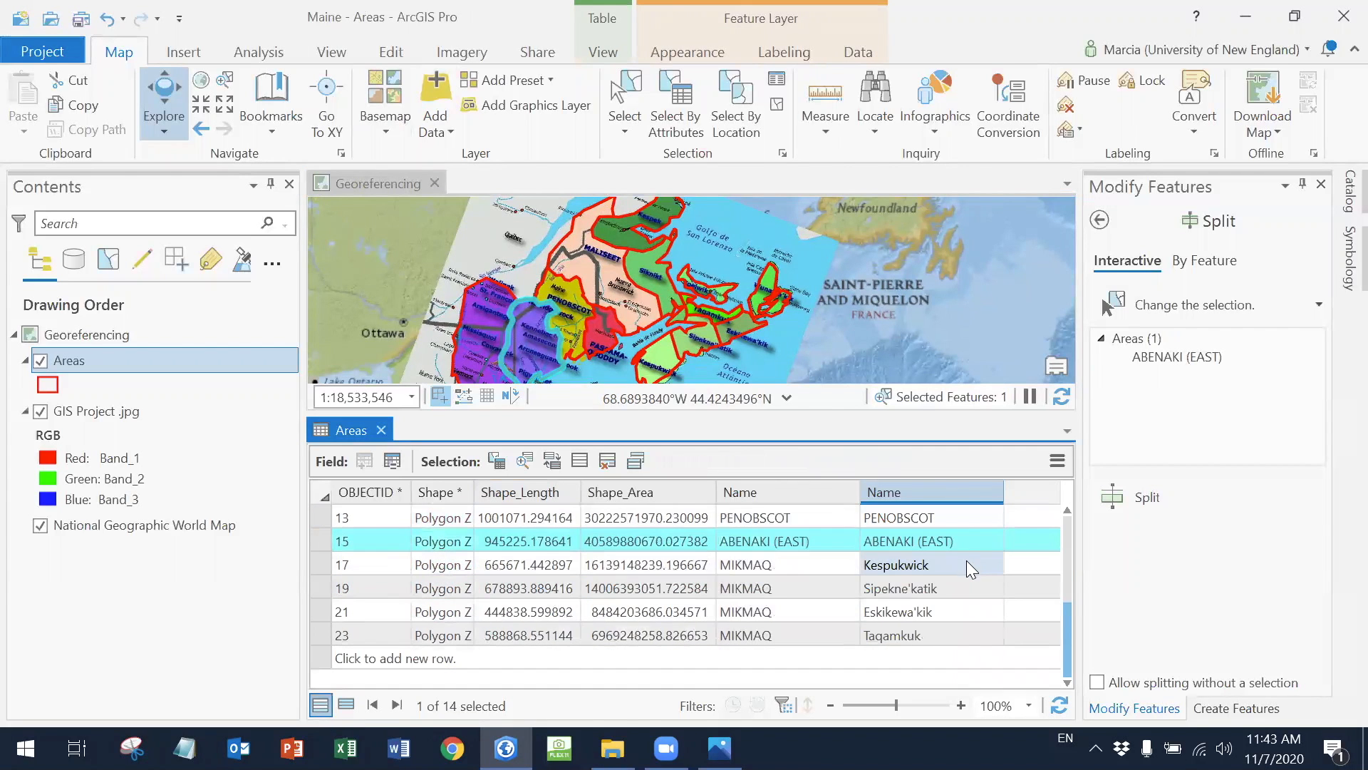
scroll(969, 564, "up", 3)
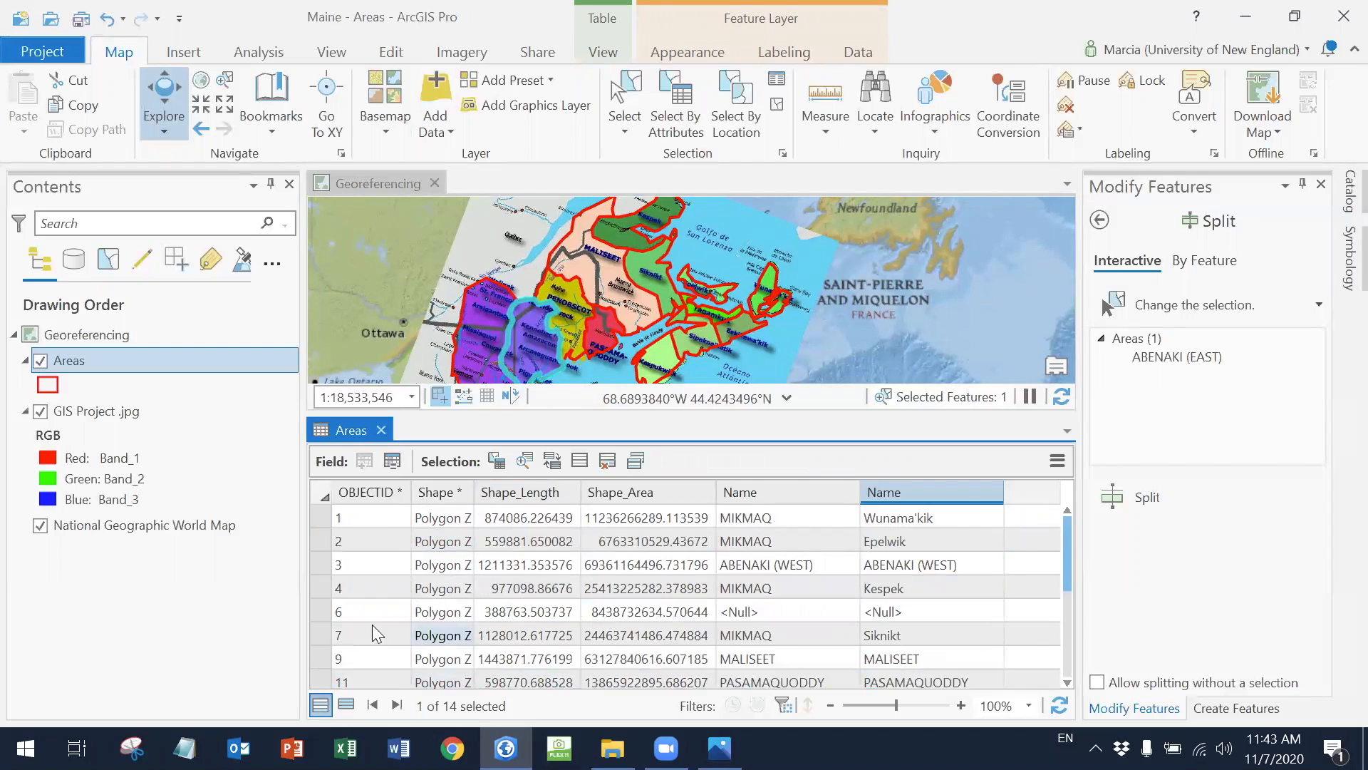
left_click(327, 617)
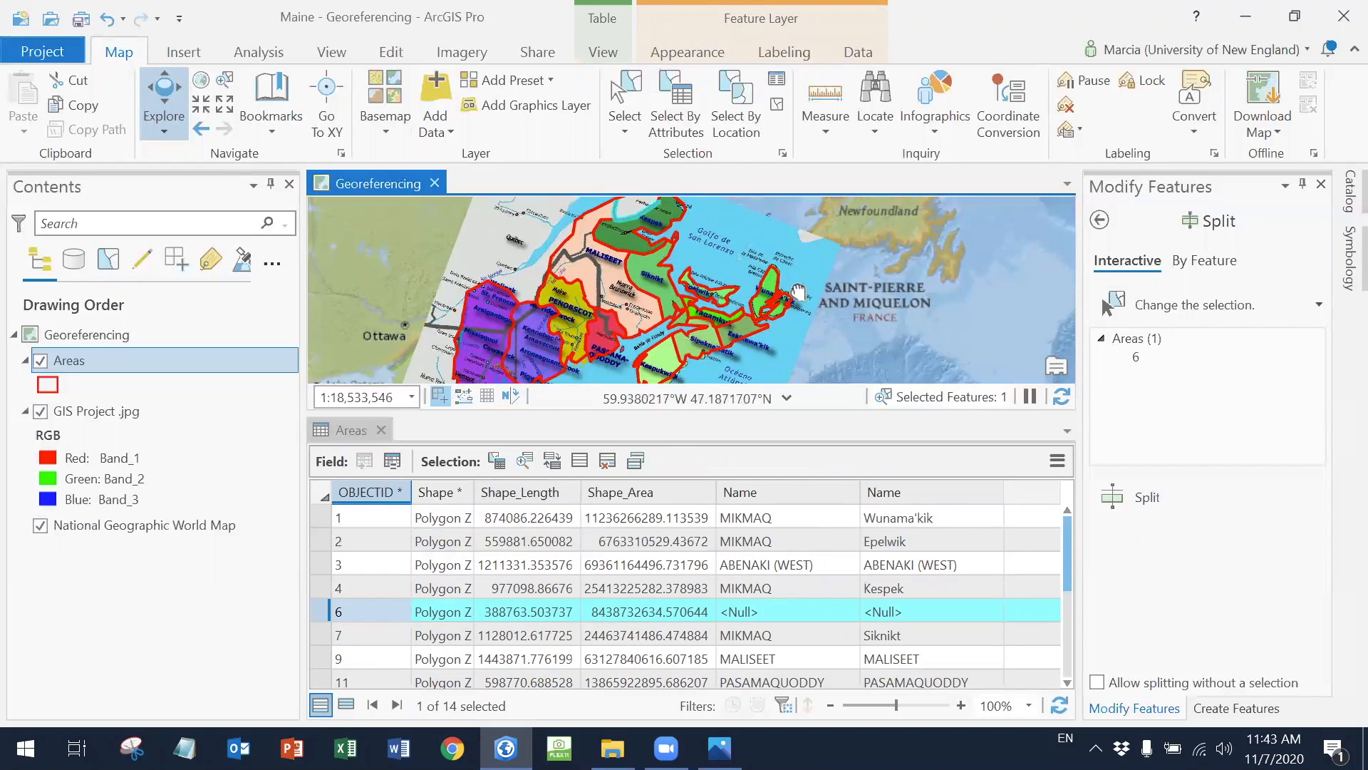
scroll(674, 305, "up", 2)
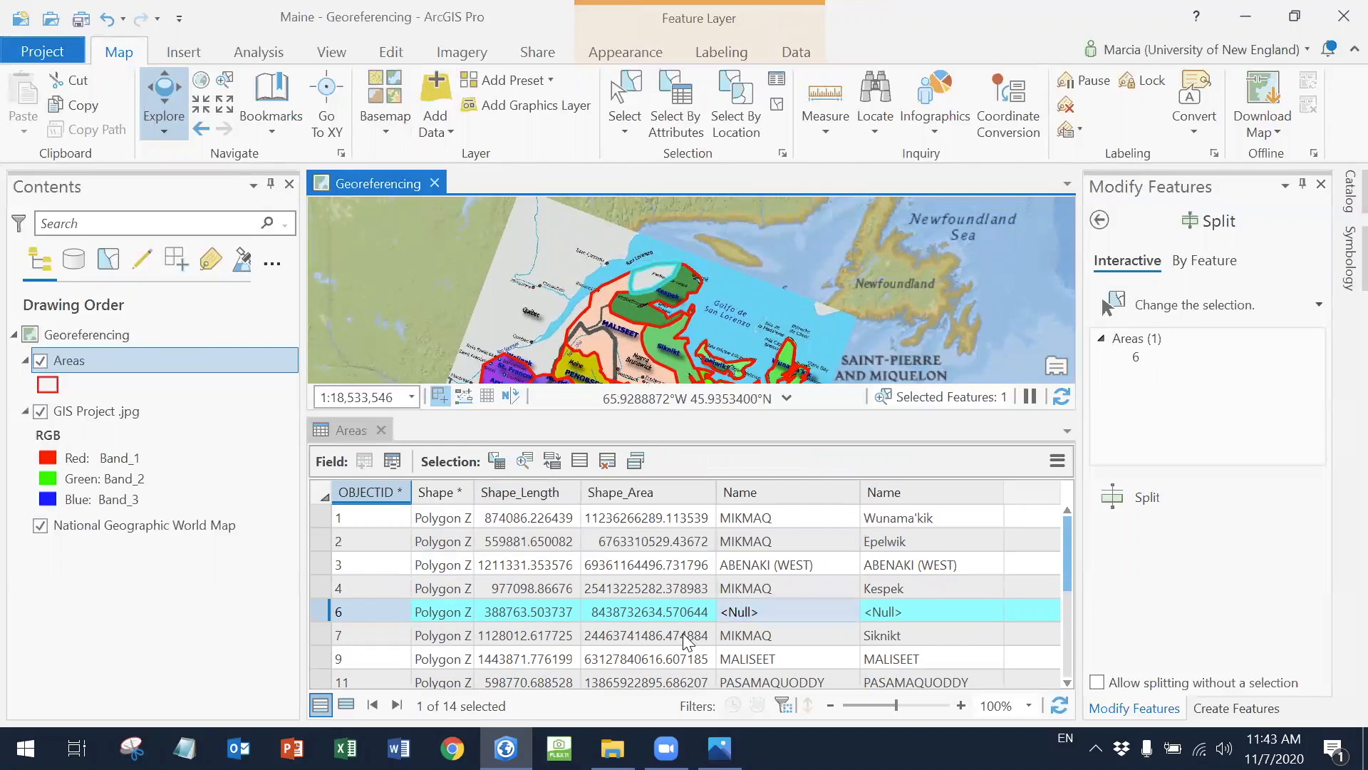
scroll(664, 314, "up", 3)
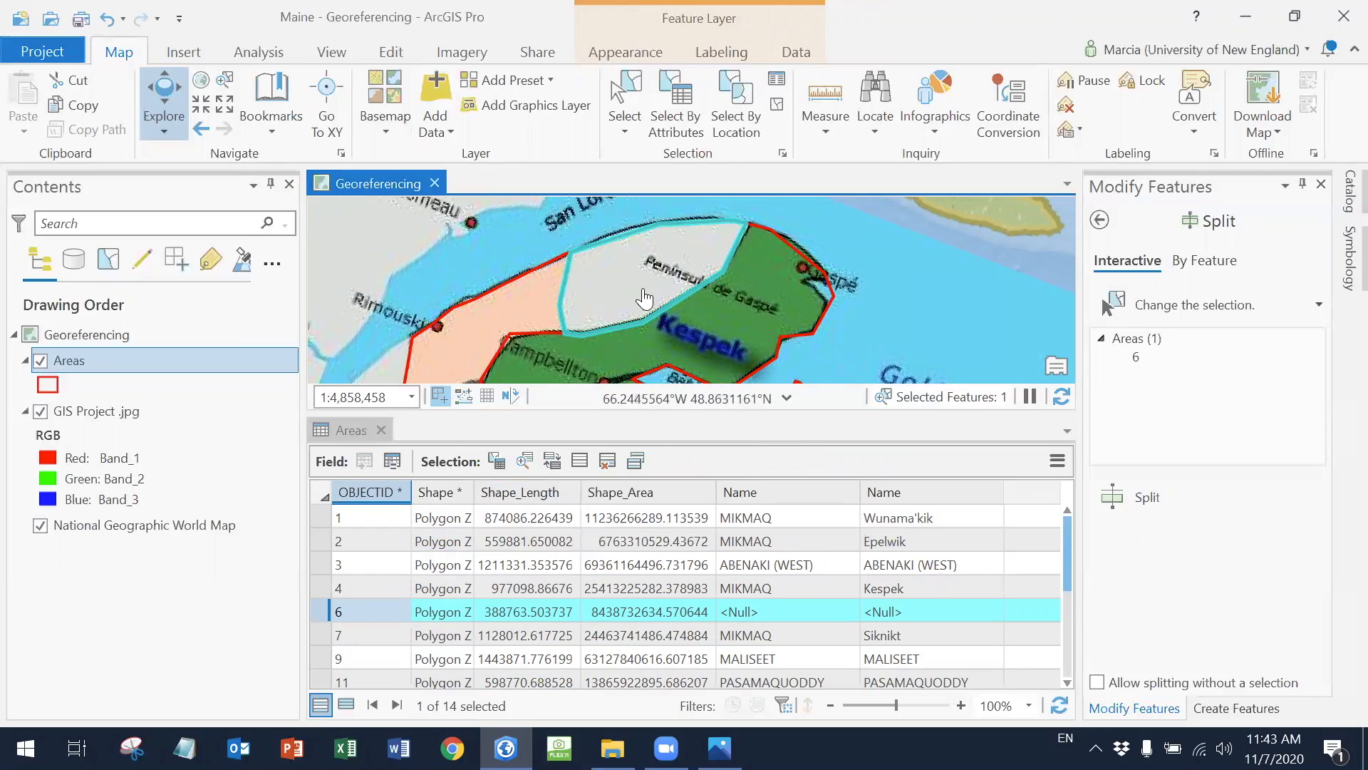
Enter N/A in both the Name and SpName fields of the record with OBJECTID 6
double_click(793, 604)
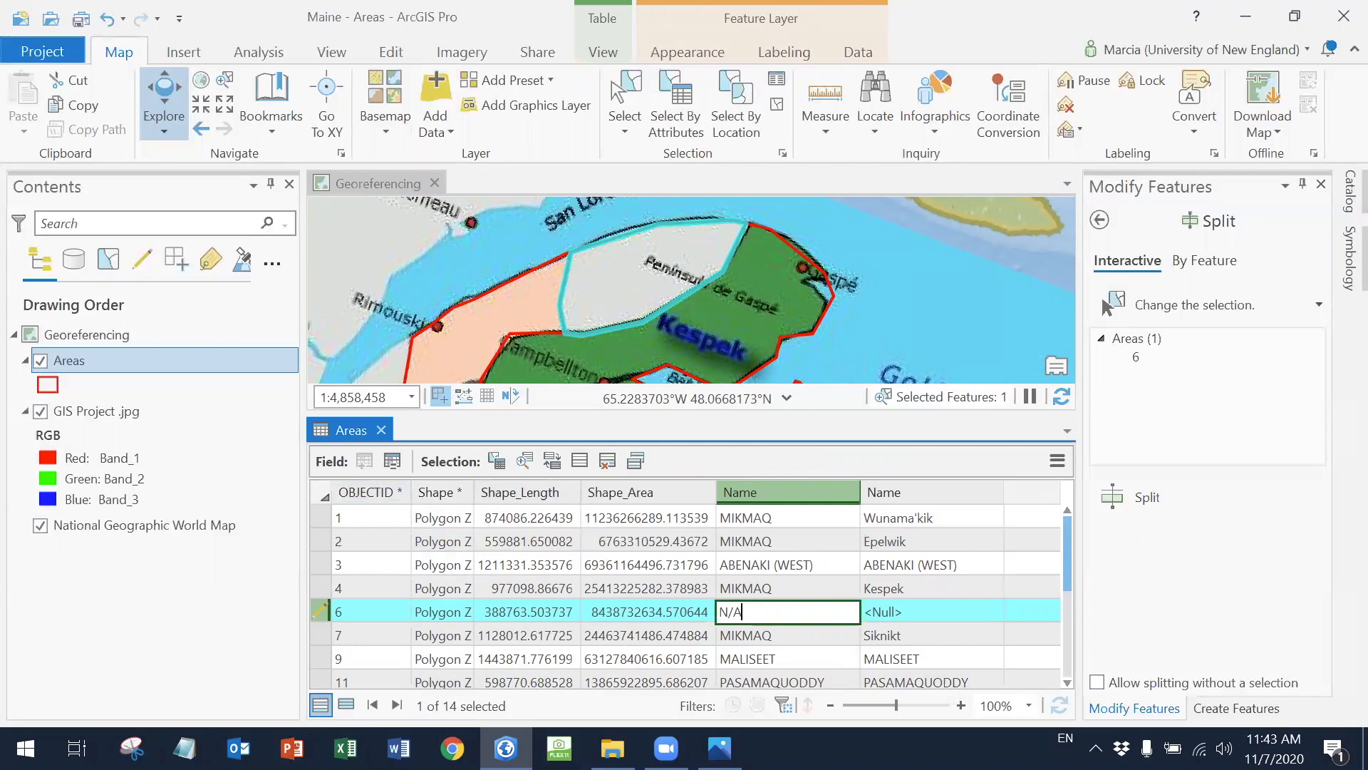
key("Return")
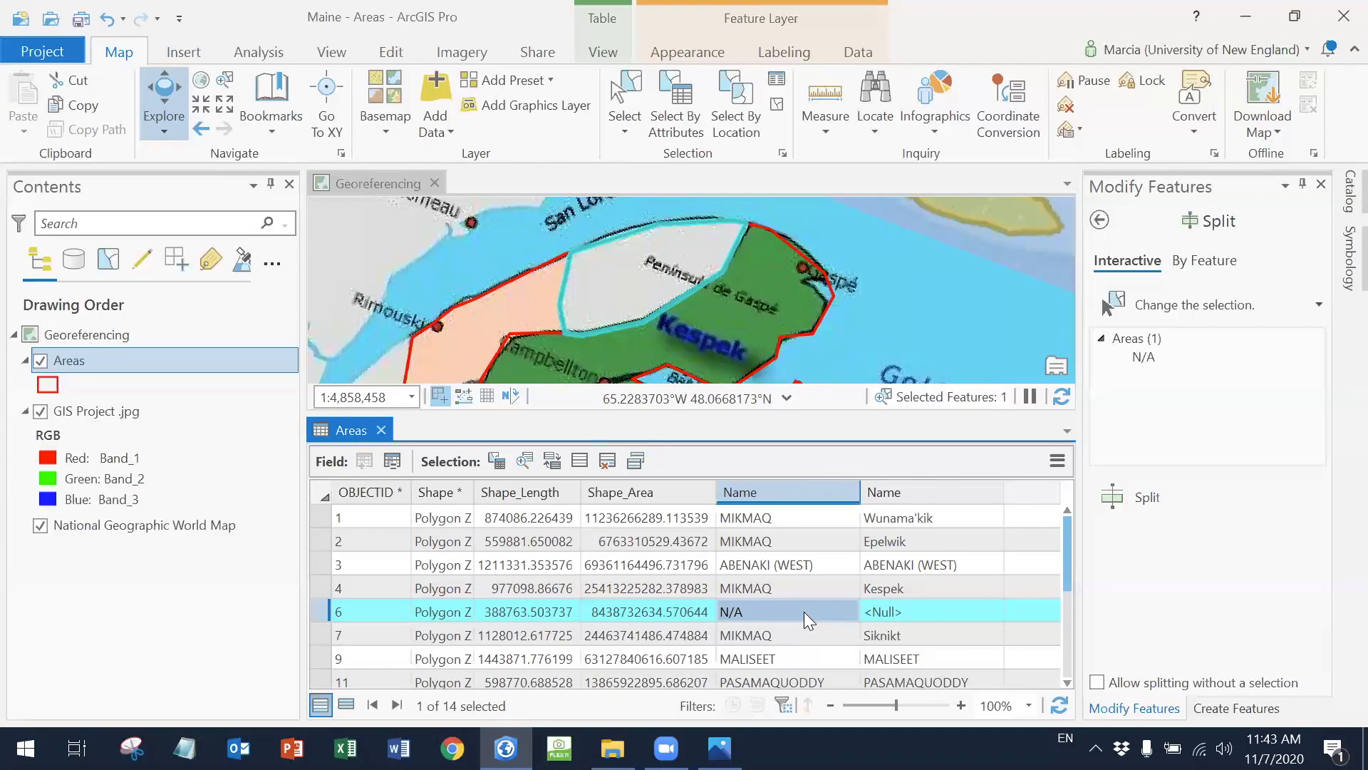
double_click(949, 616)
type("N/A")
key("Return")
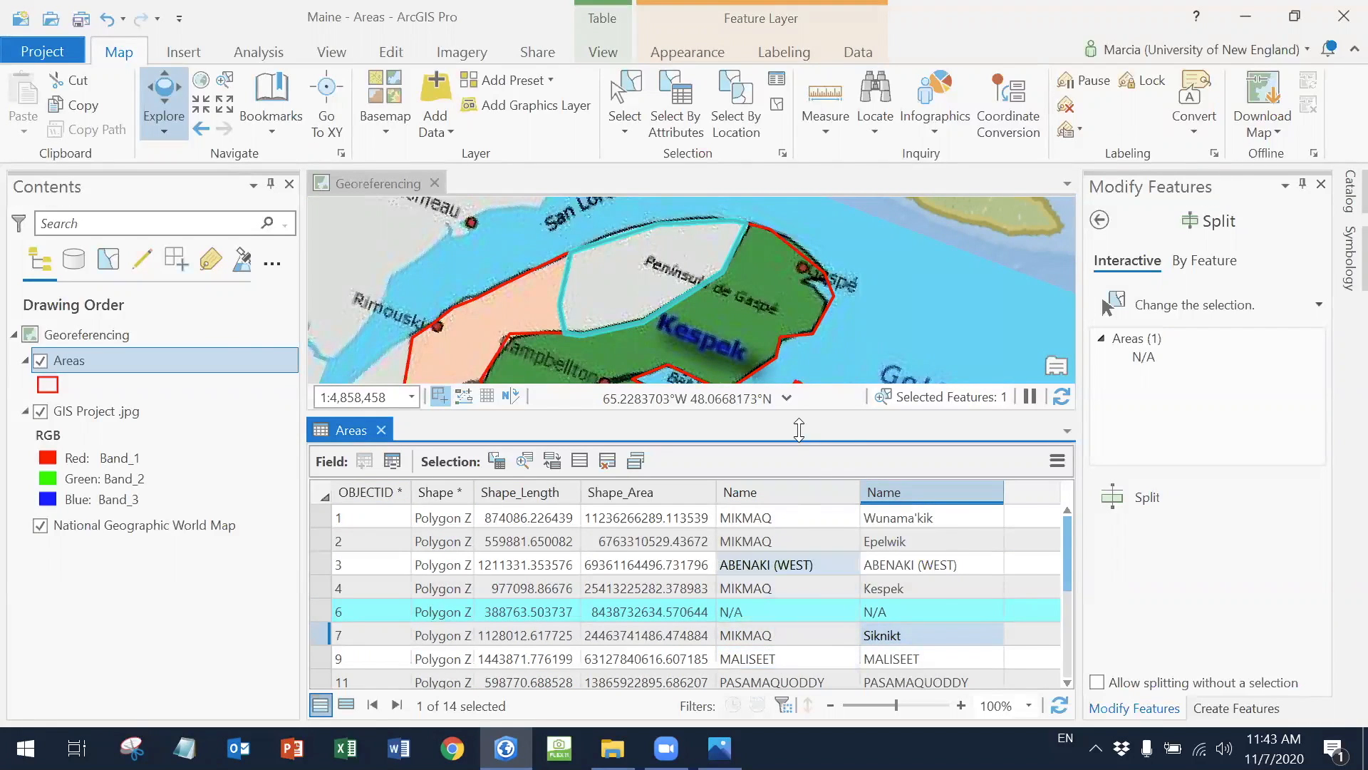
Close the Areas attribute table and save the edits
left_click(382, 429)
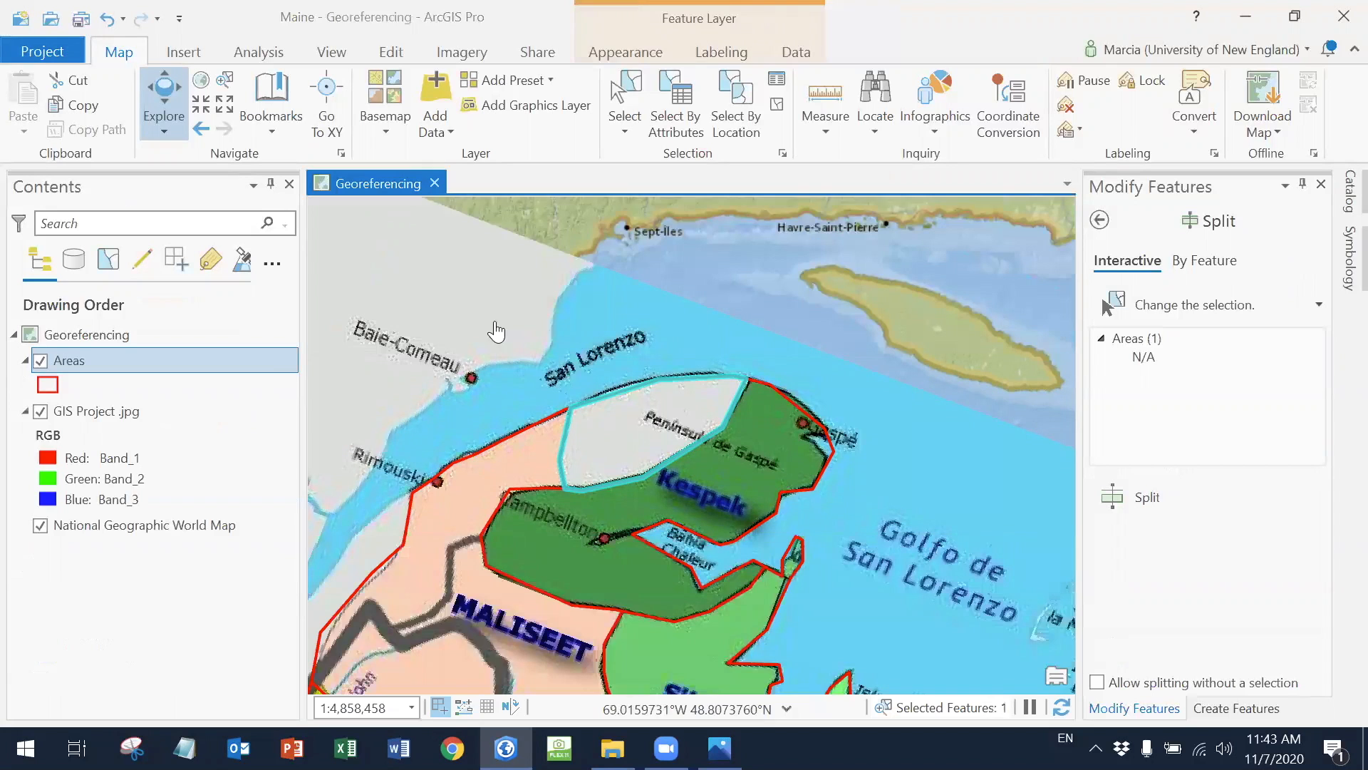
left_click(377, 55)
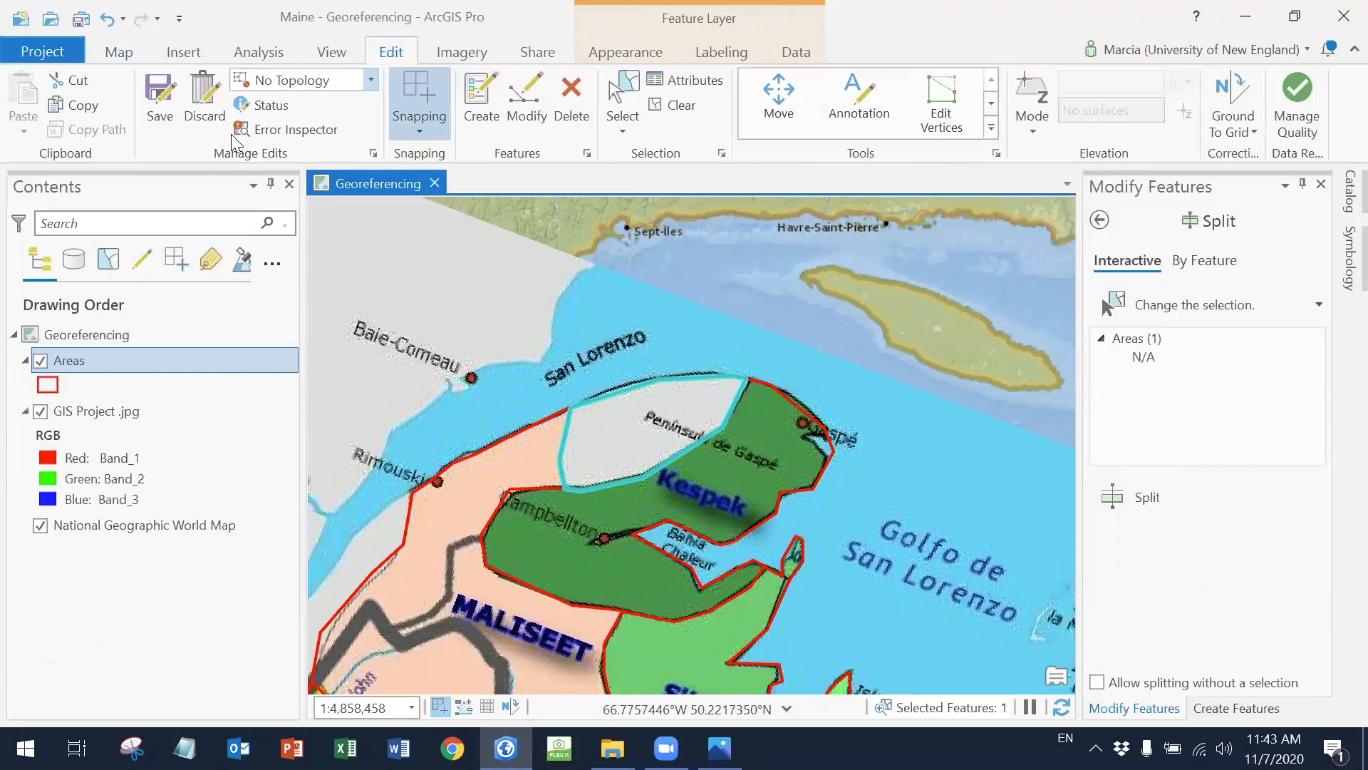
left_click(160, 96)
left_click(718, 475)
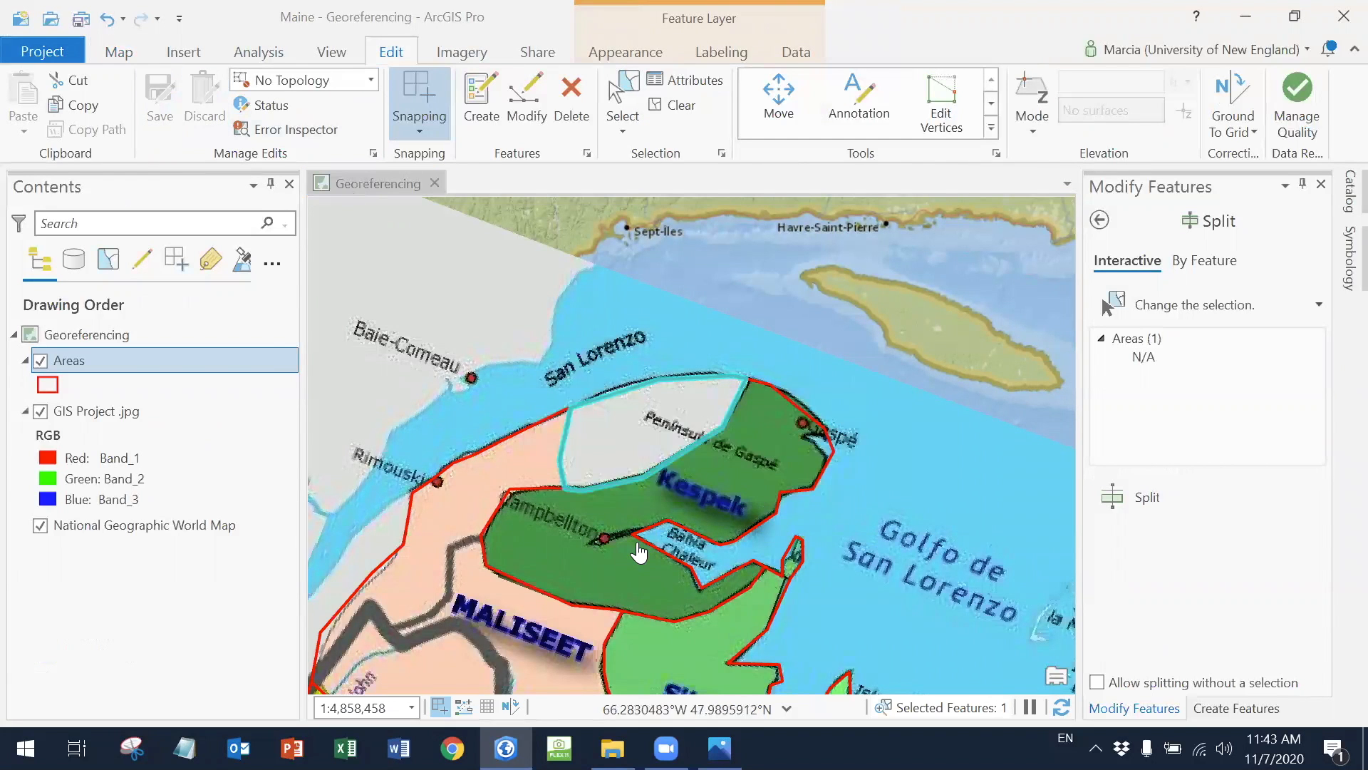
Clear the feature selection while the GIS Project .jpg layer is temporarily hidden, and show that layer again
scroll(594, 524, "down", 4)
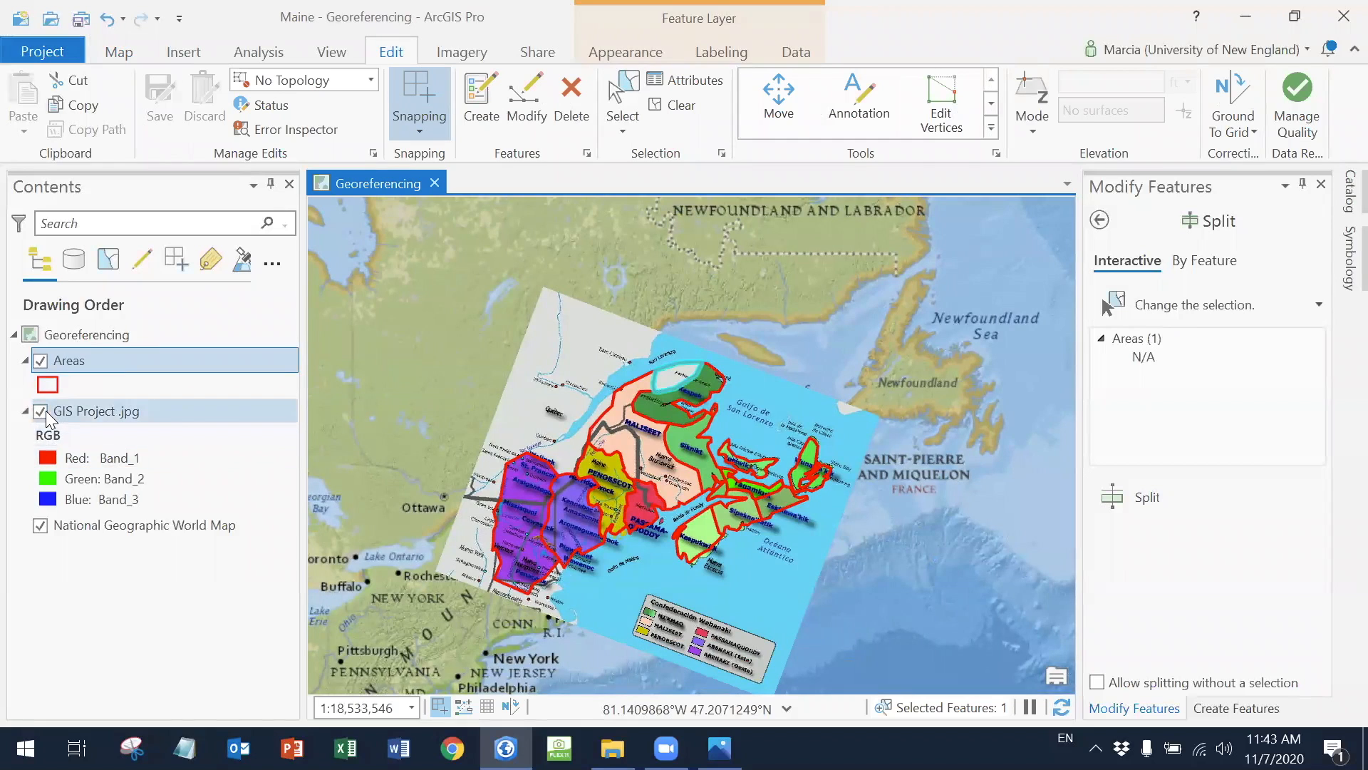
left_click(38, 412)
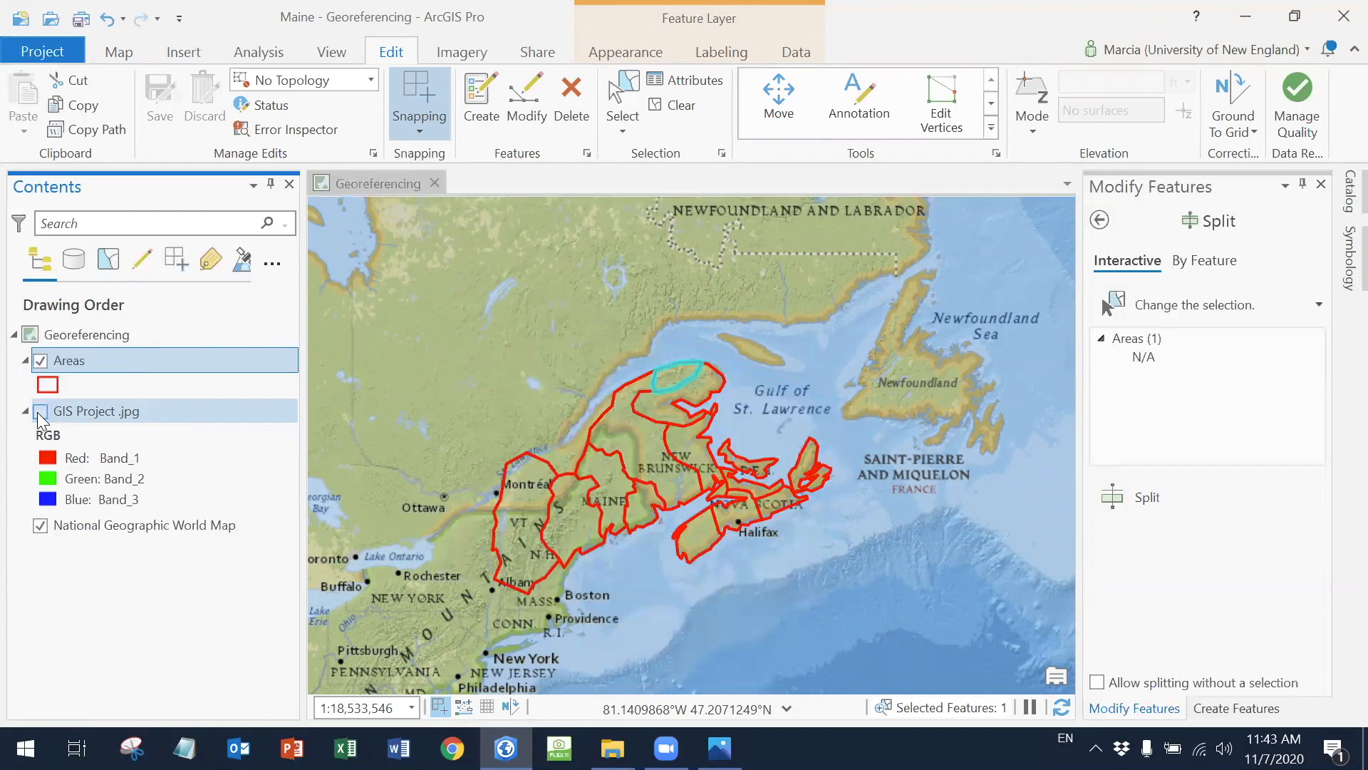
left_click(670, 112)
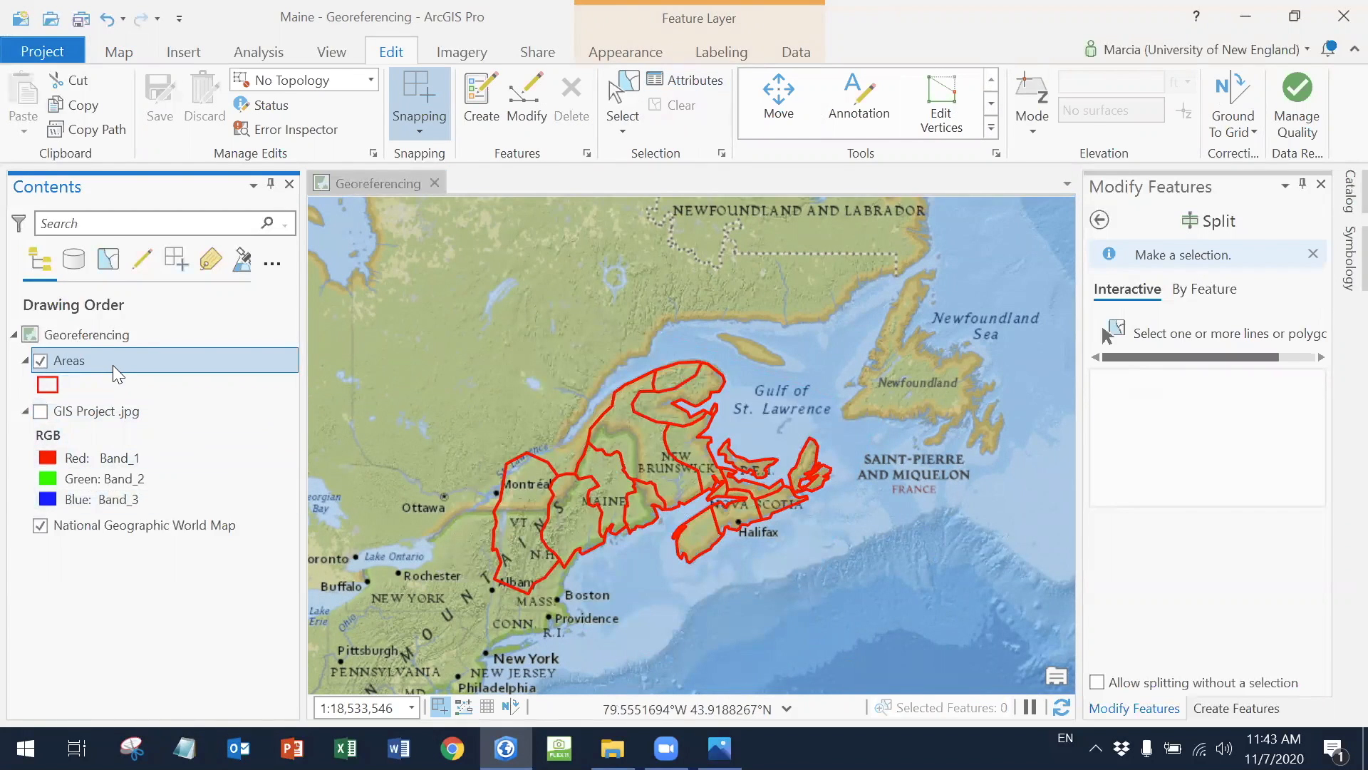
left_click(41, 412)
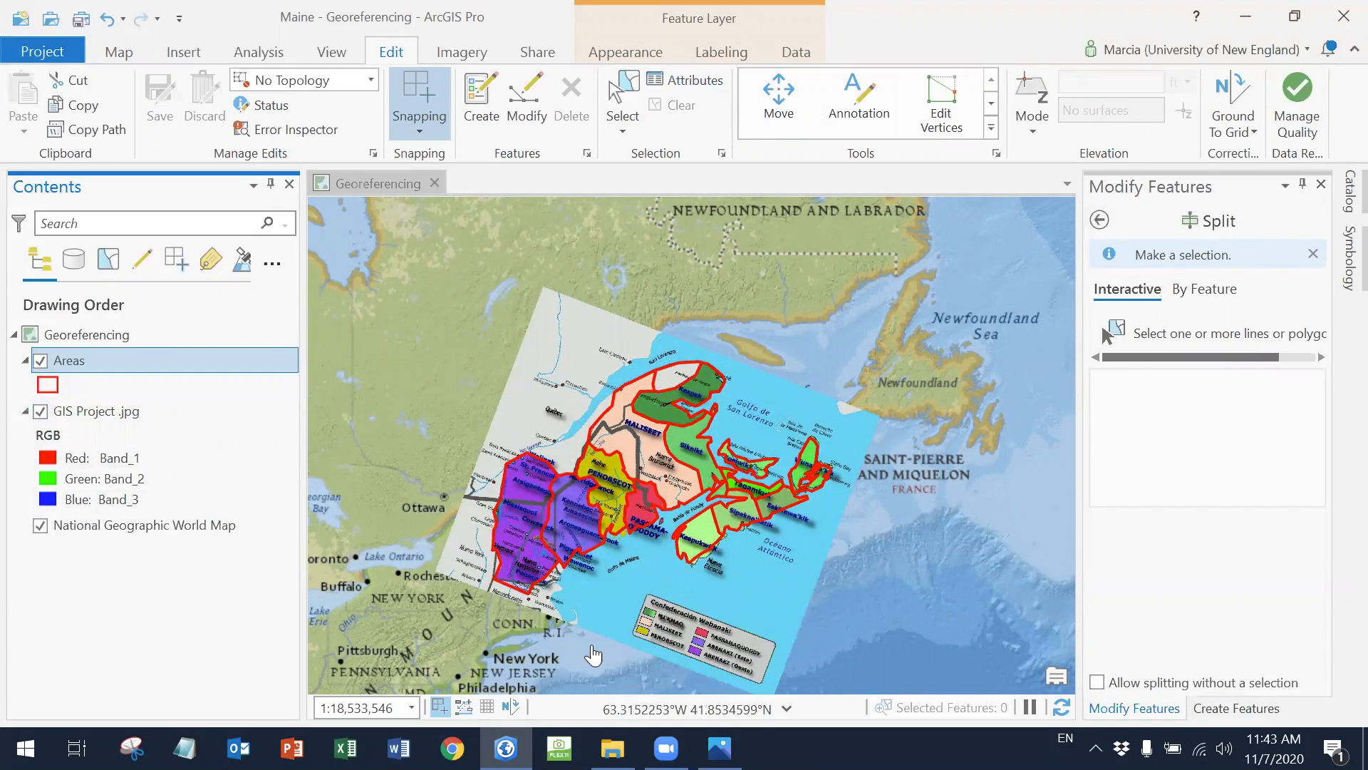
Symbolize the Areas layer with Unique Values based on the Name field holding the general territory names
right_click(137, 357)
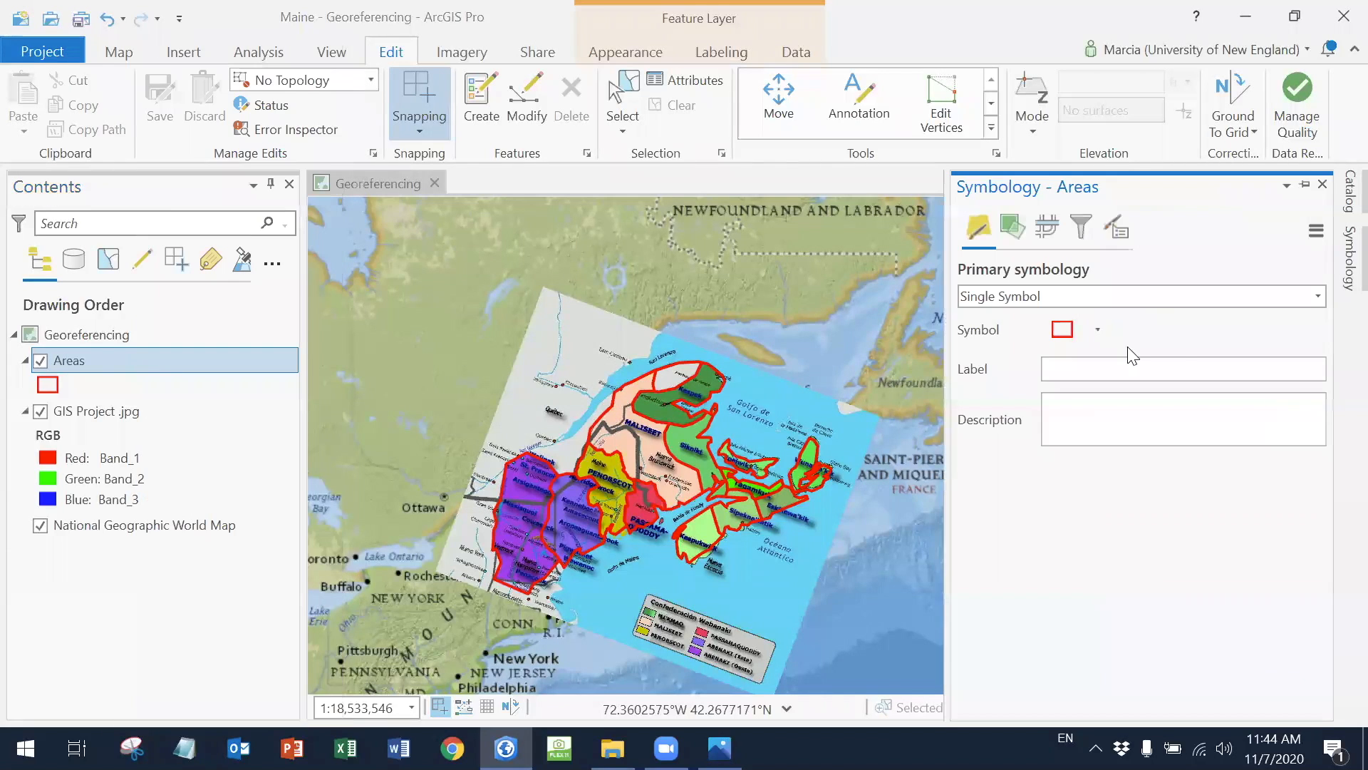
left_click(1103, 299)
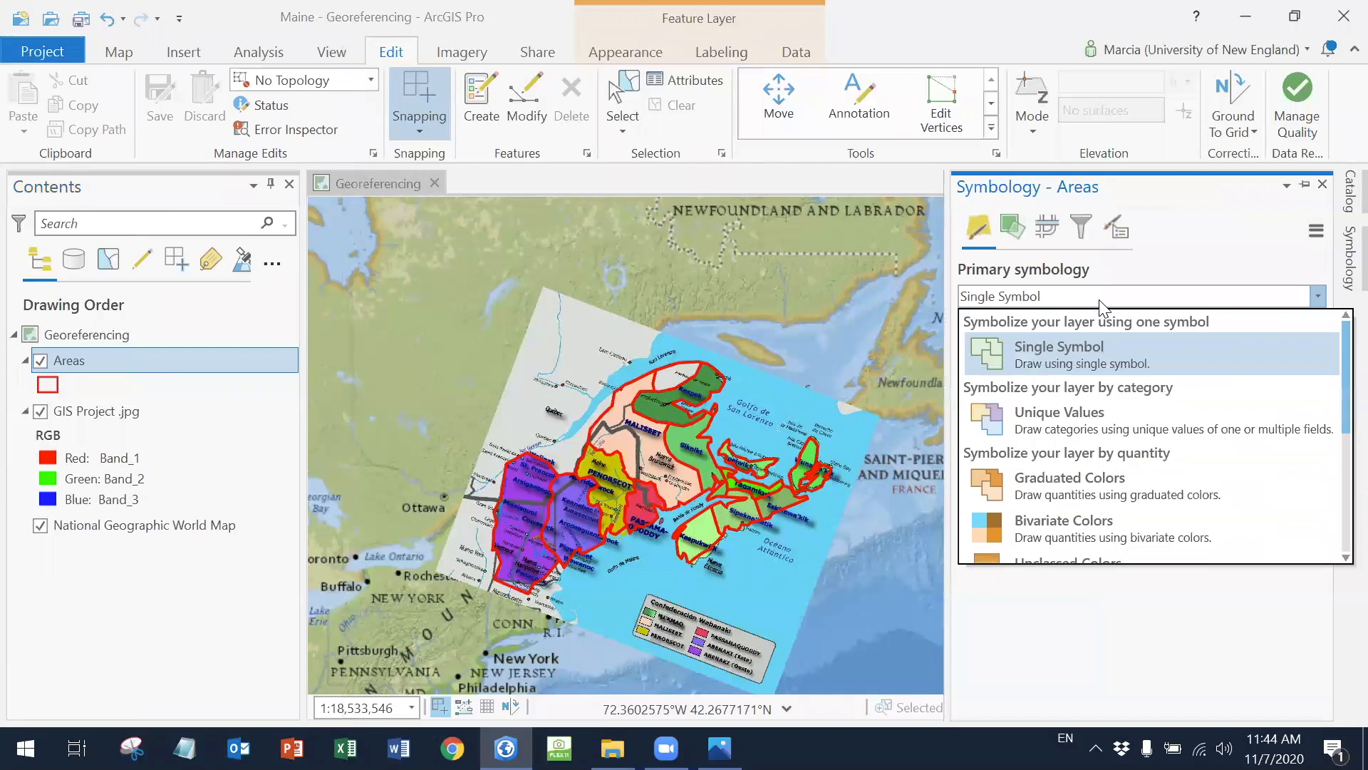
left_click(1079, 410)
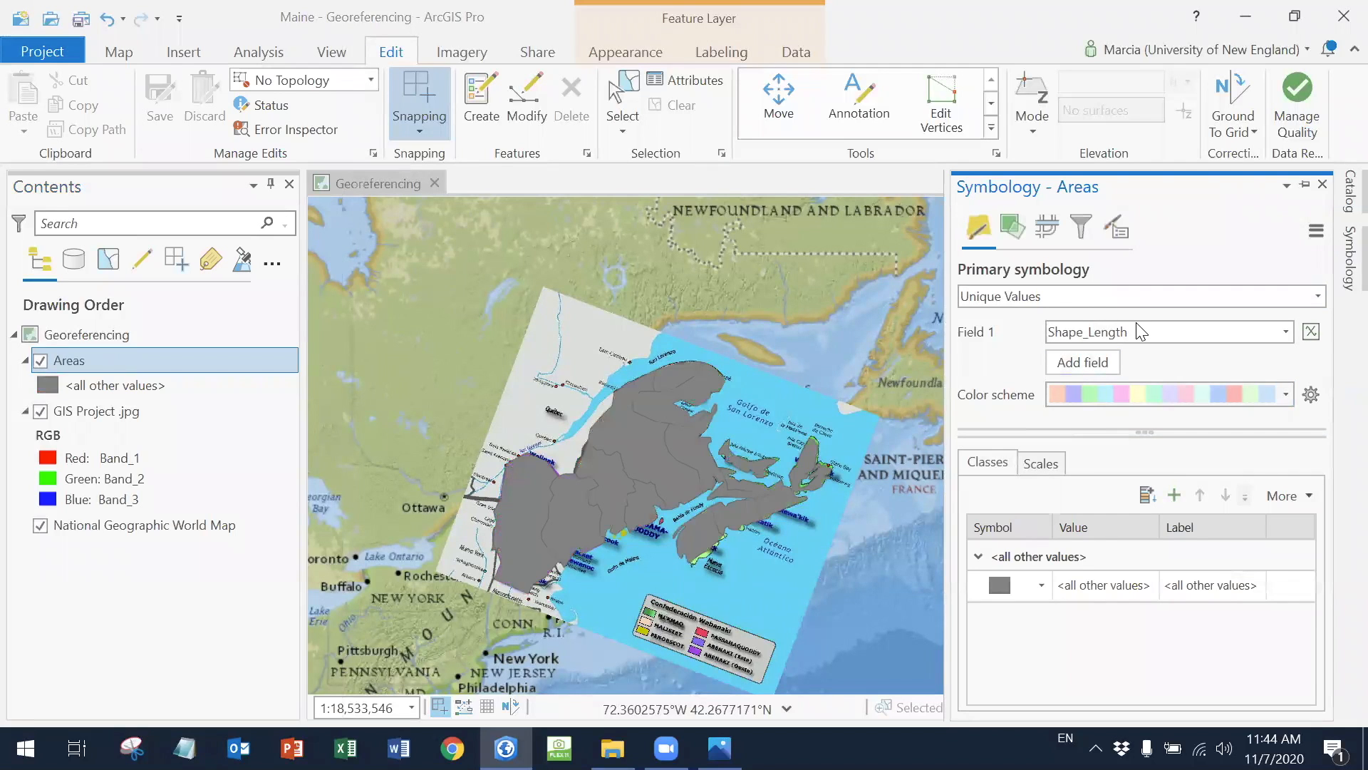
left_click(1136, 327)
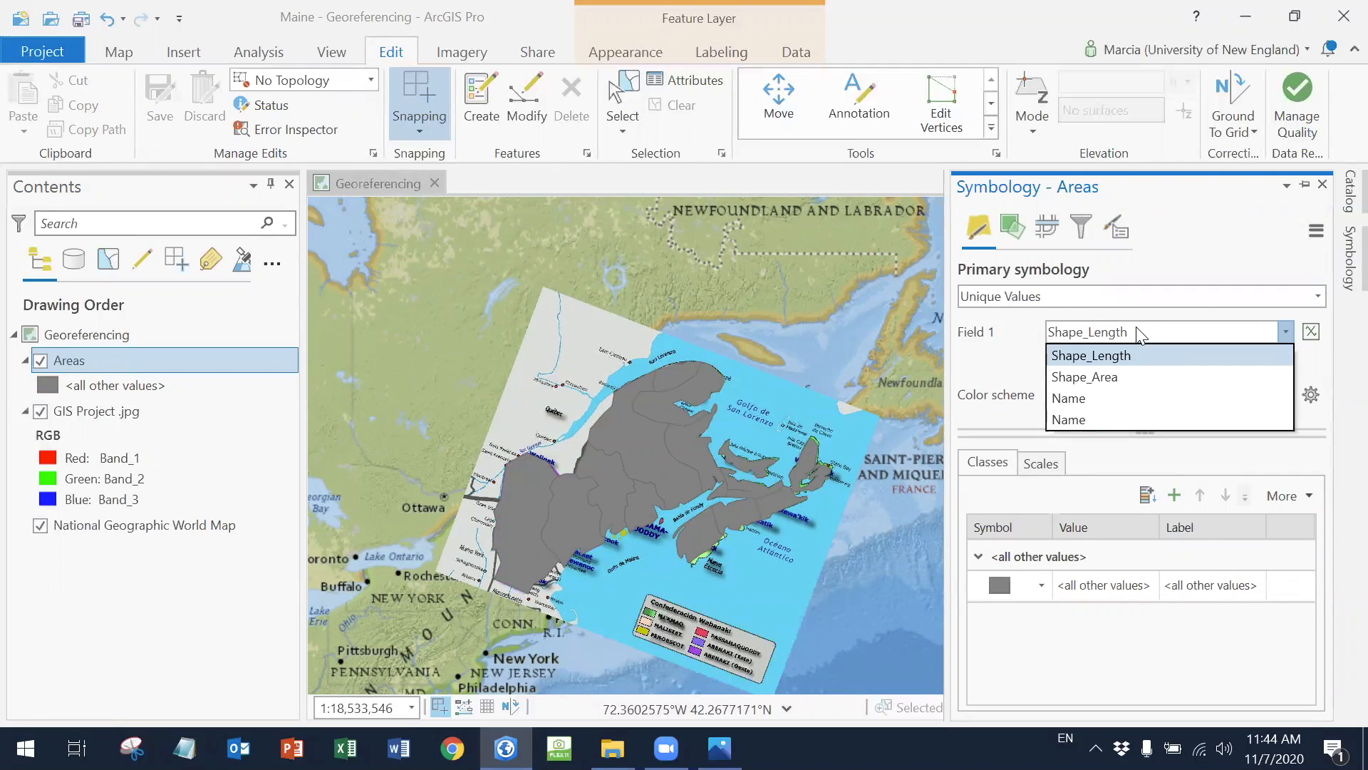
left_click(1109, 415)
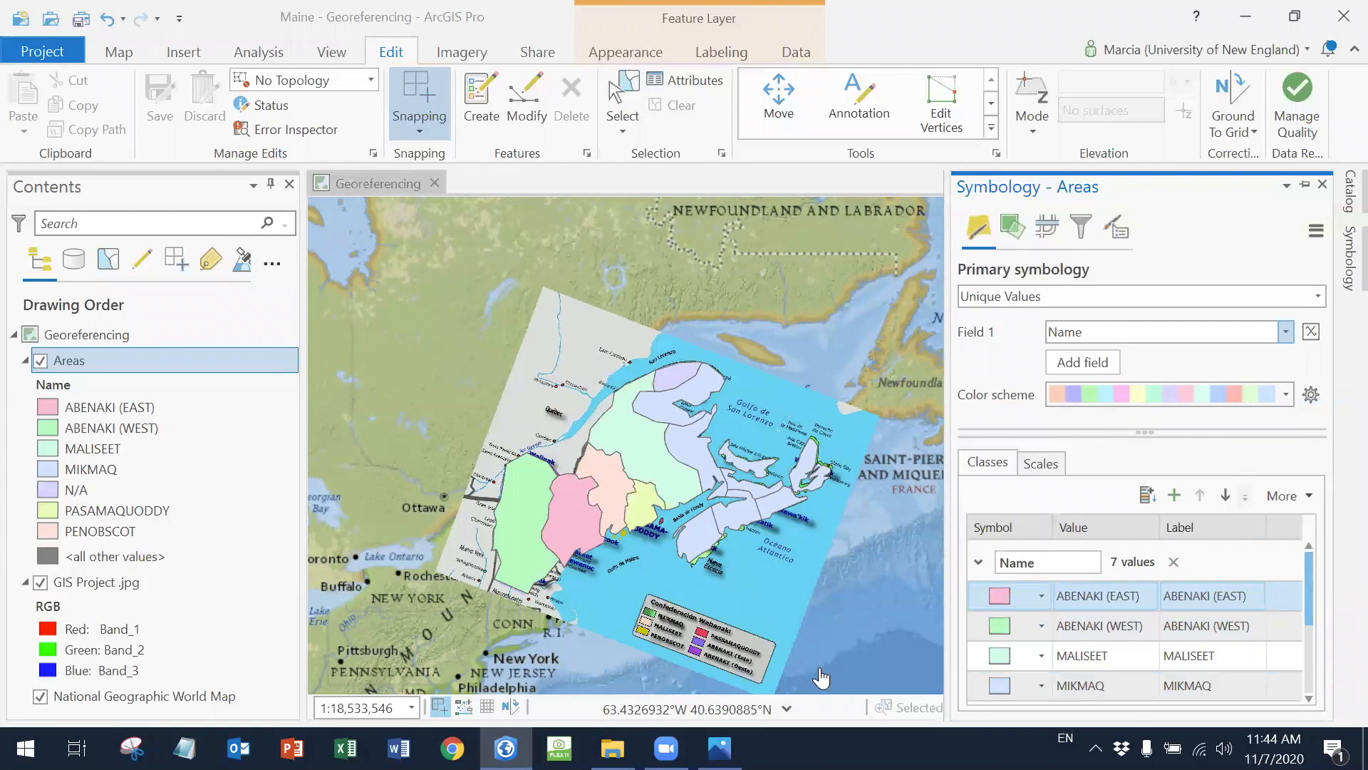
Remove the <all other values> class from the Areas symbology and open the ABENAKI (EAST) symbol for formatting
left_click_drag(1310, 604, 1306, 699)
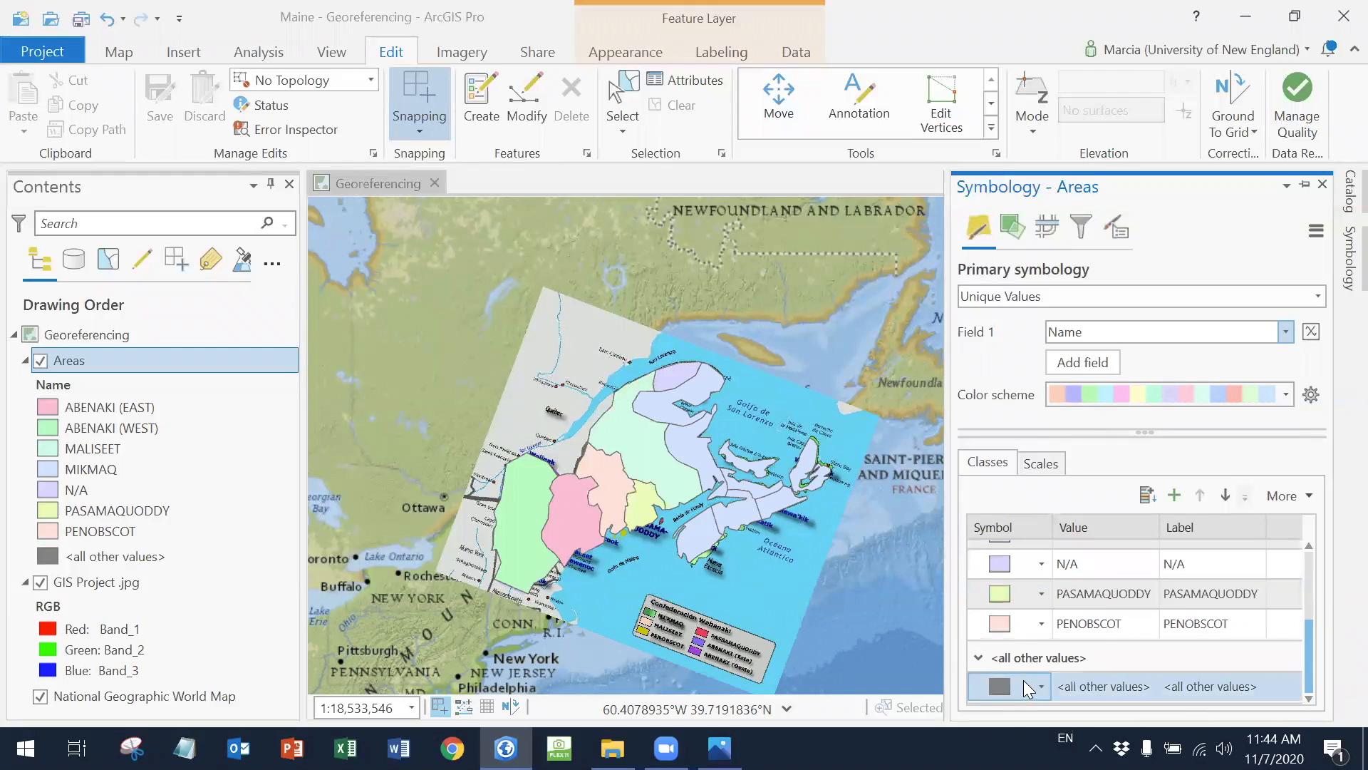
right_click(1090, 689)
left_click(1182, 667)
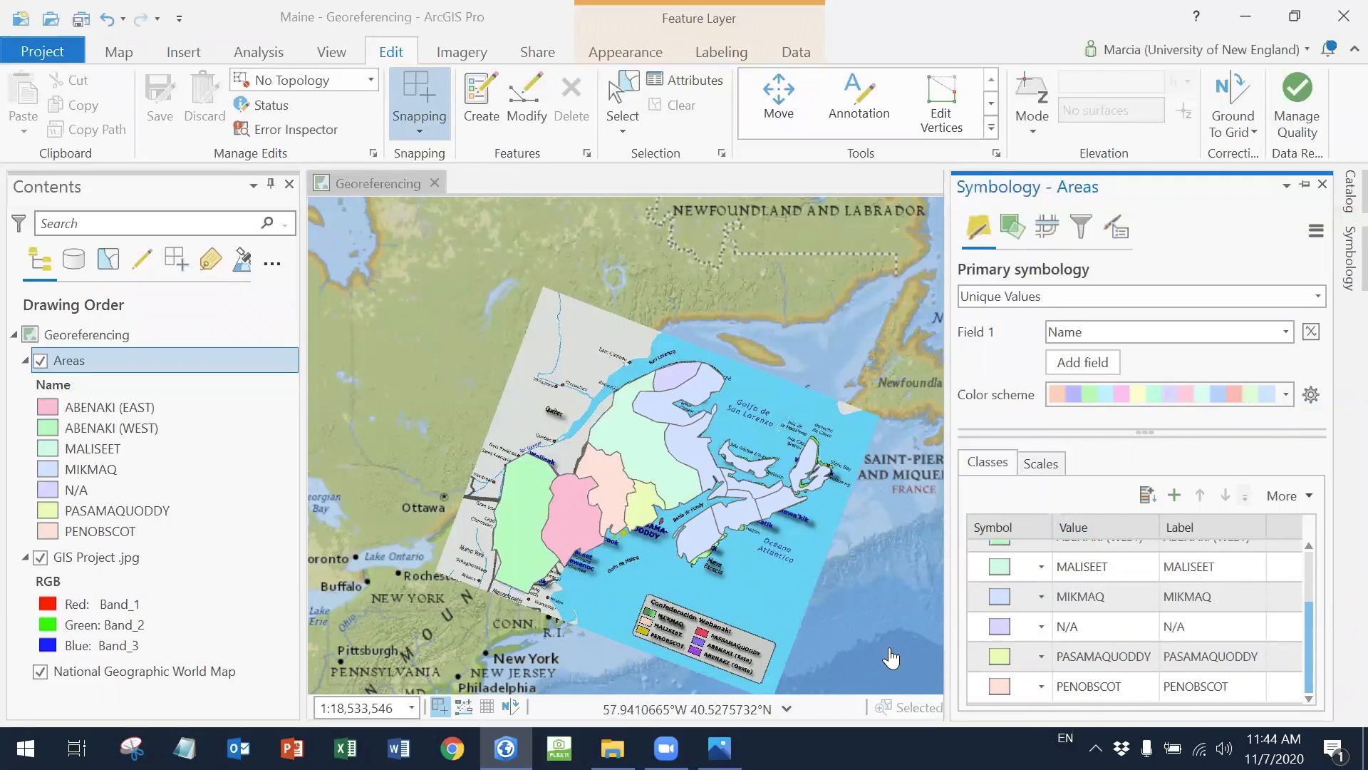
left_click(1308, 568)
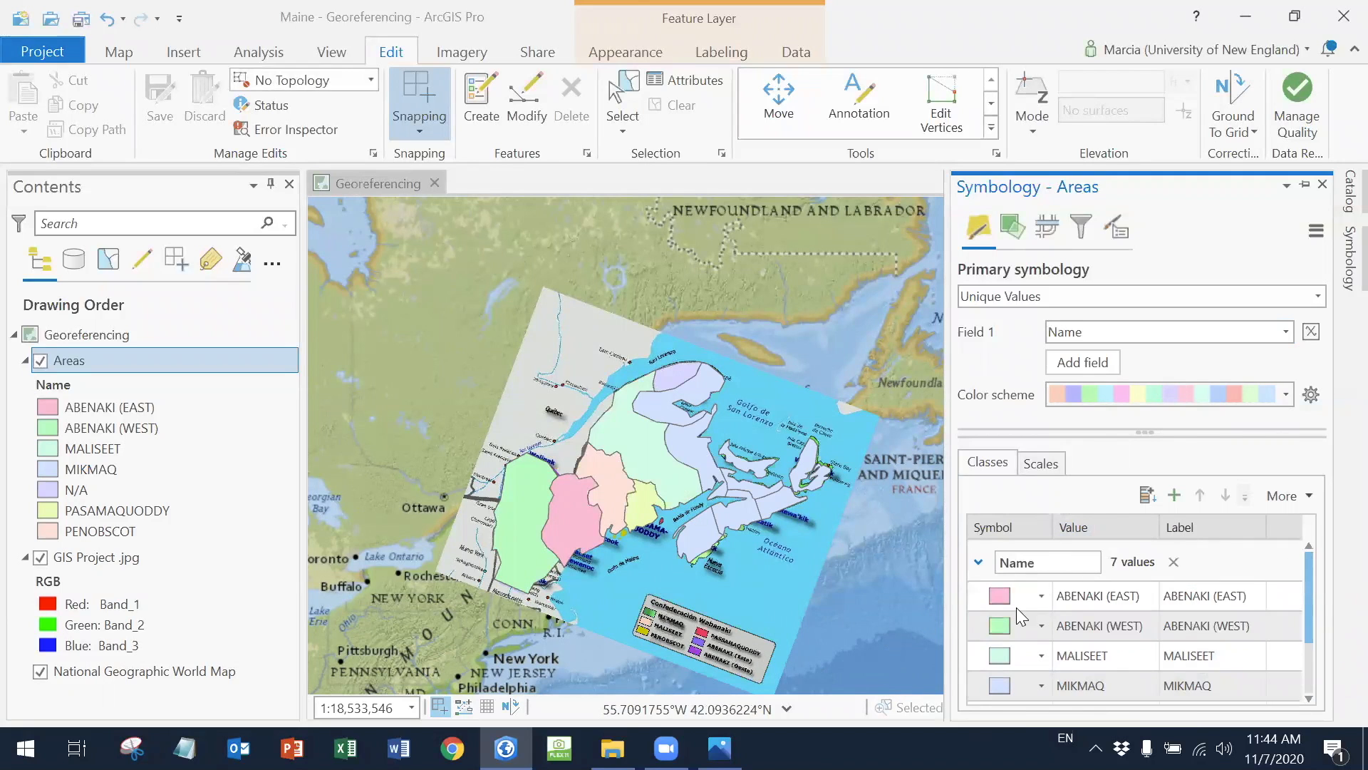
left_click(999, 595)
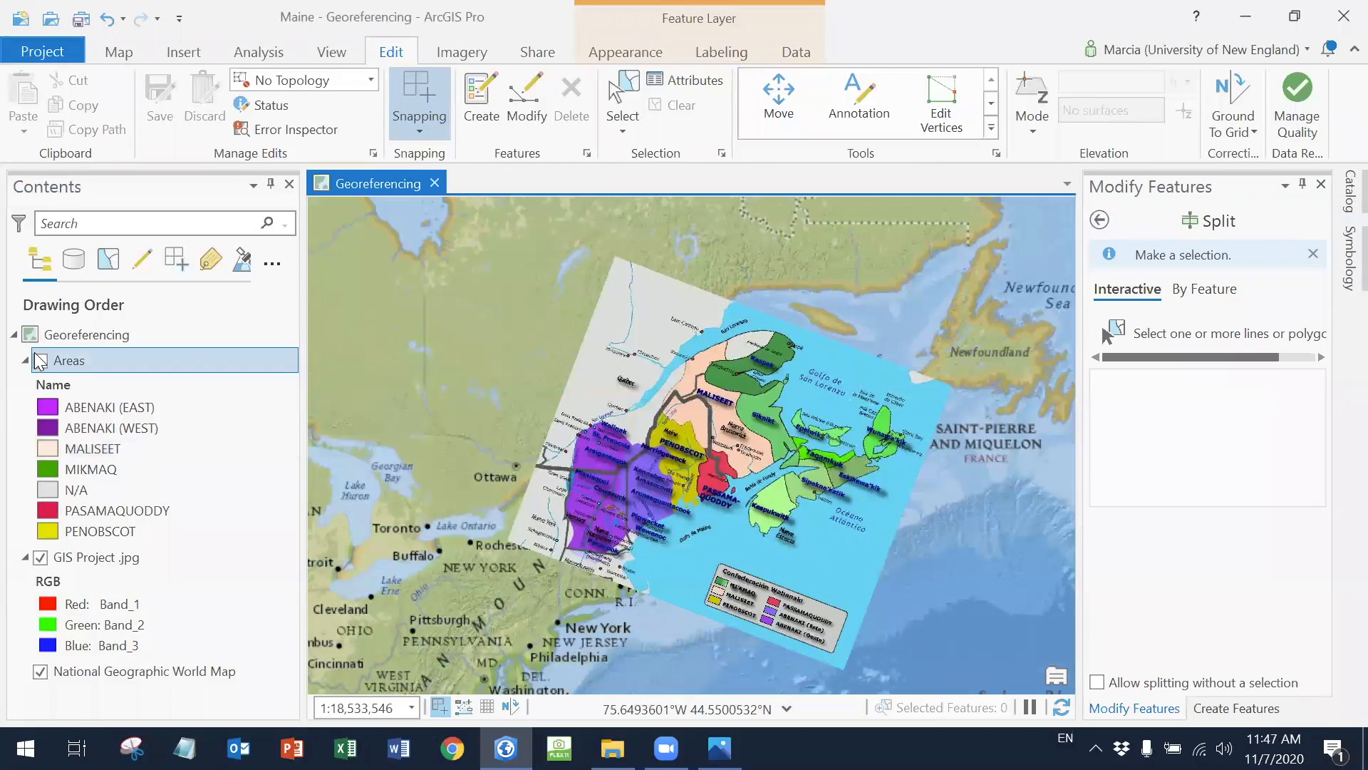
Hide the GIS Project .jpg layer so only the coloured Areas polygons cover the basemap
left_click(40, 557)
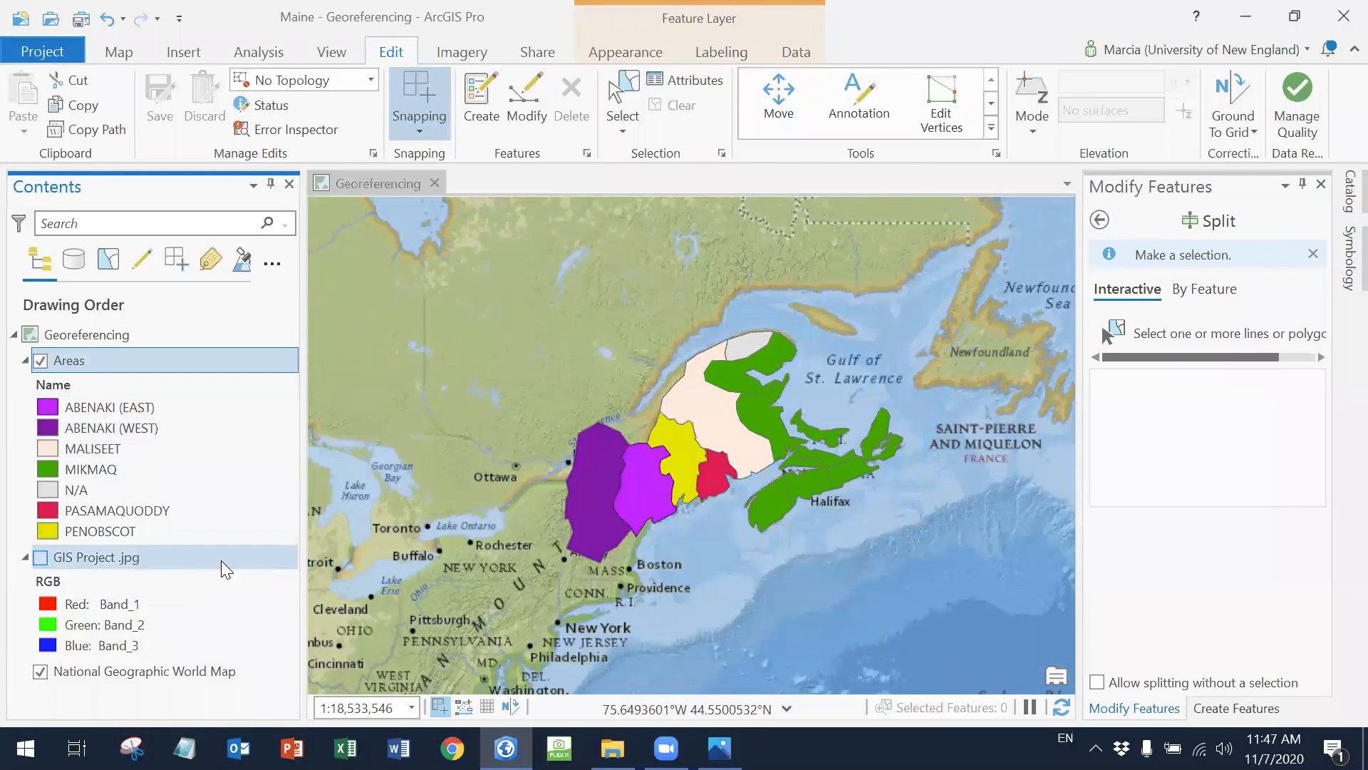
scroll(592, 453, "up", 2)
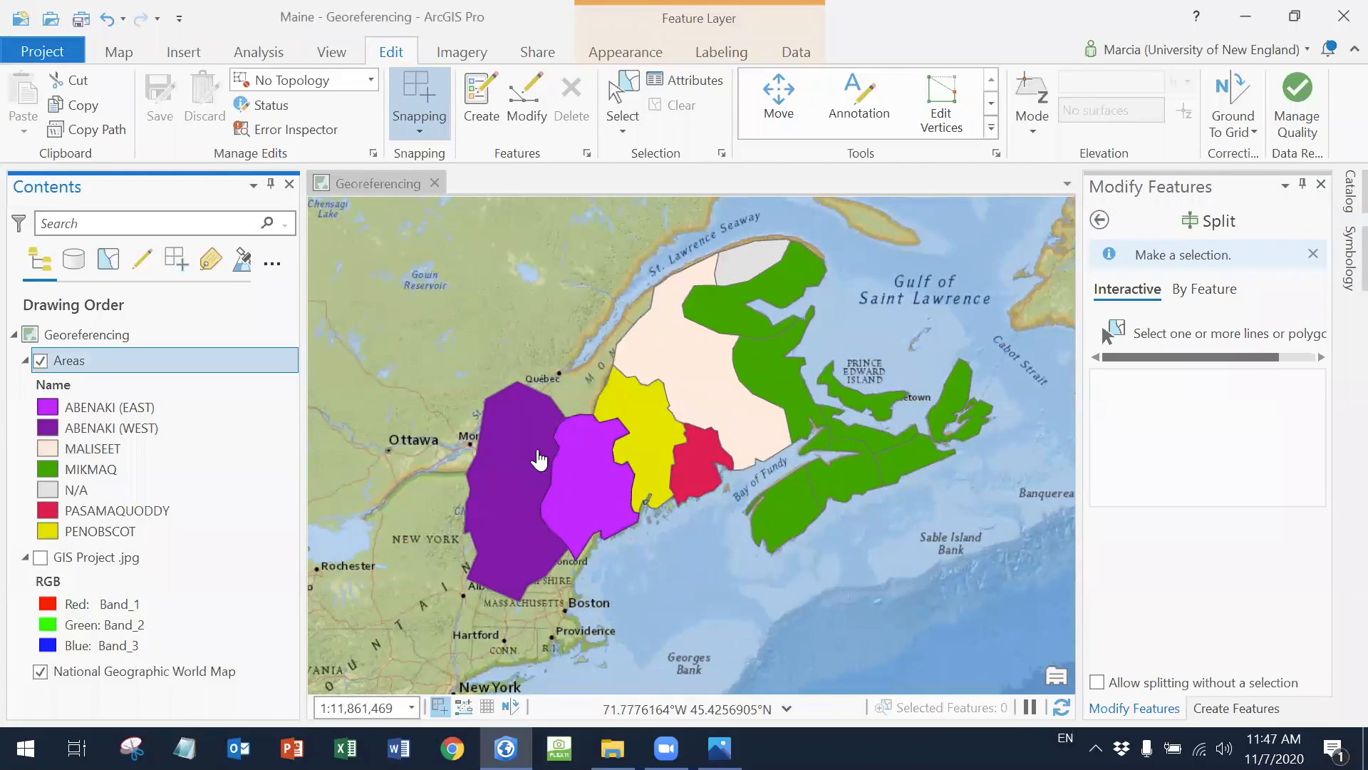
Open the symbology settings of the Areas layer, then widen and pin their pane
right_click(126, 360)
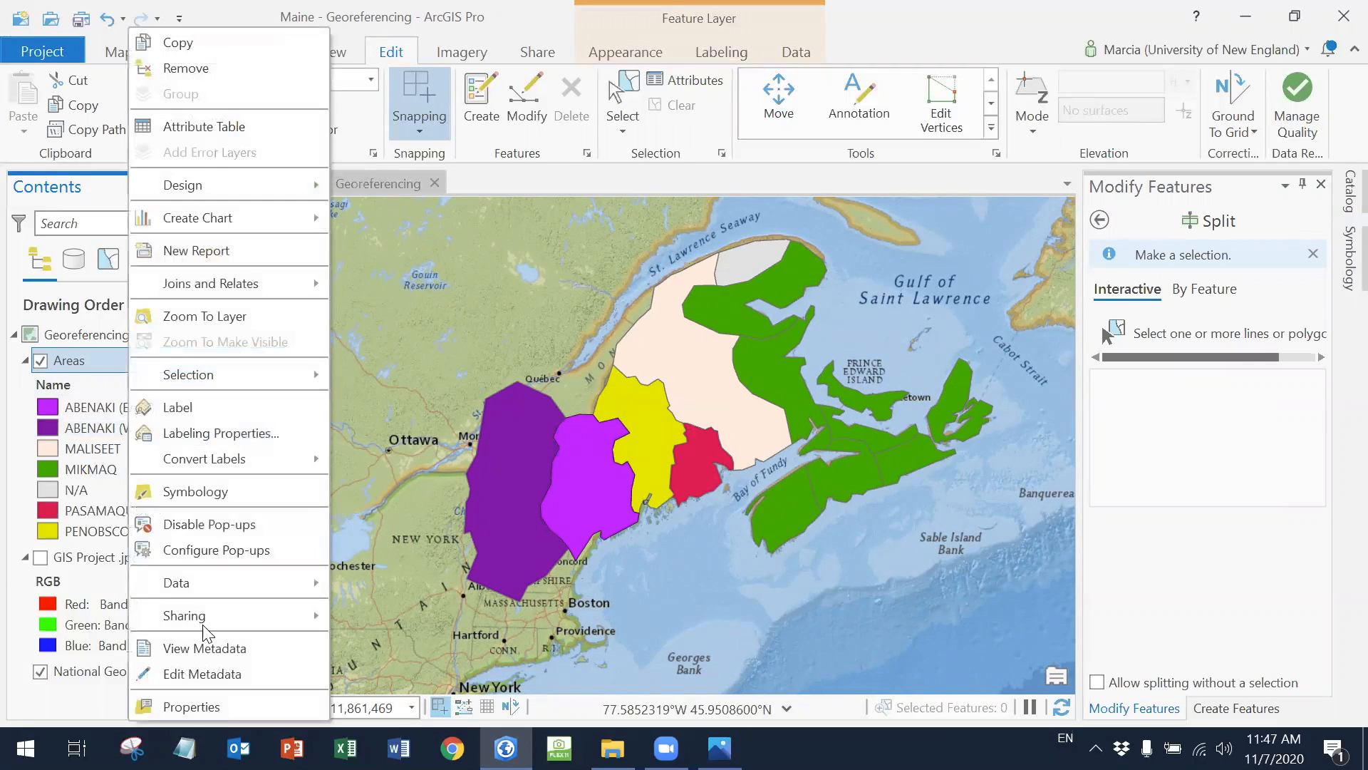
left_click(255, 491)
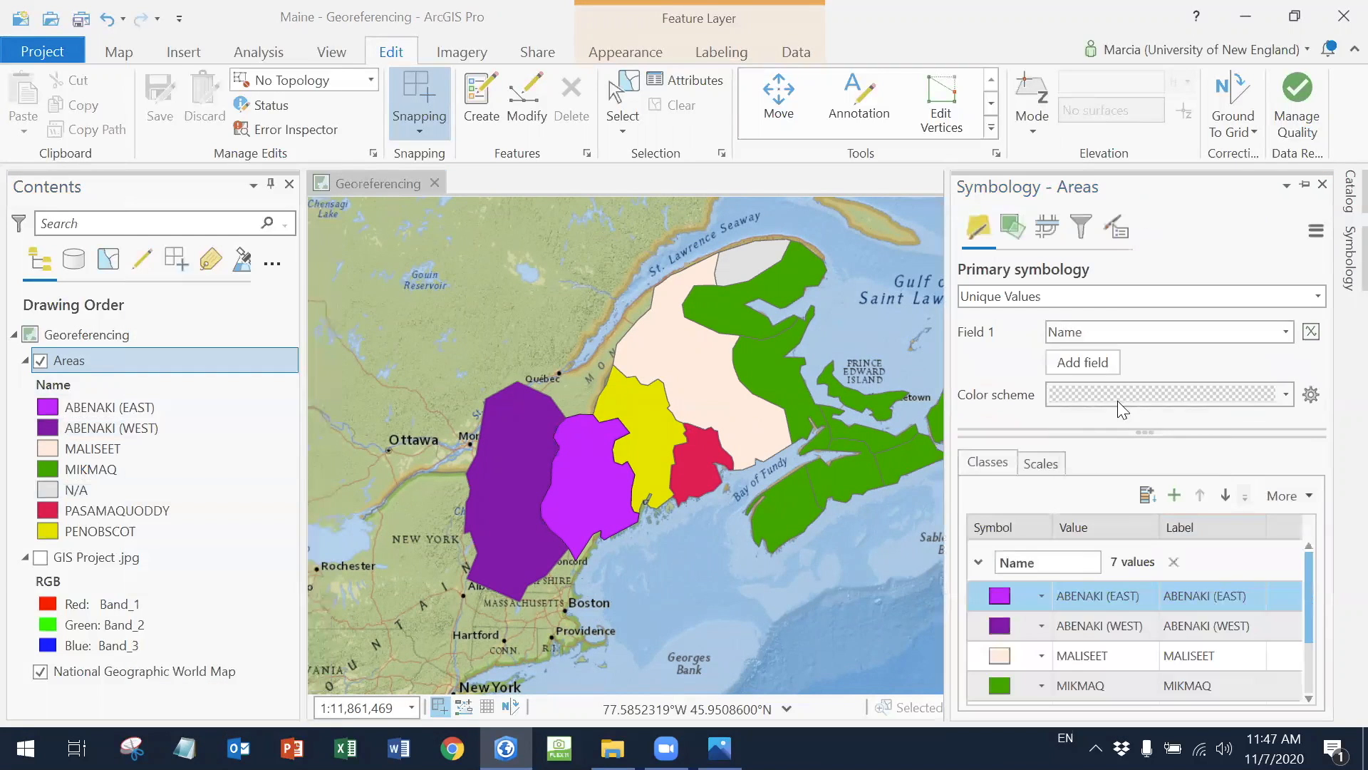
left_click_drag(946, 468, 897, 468)
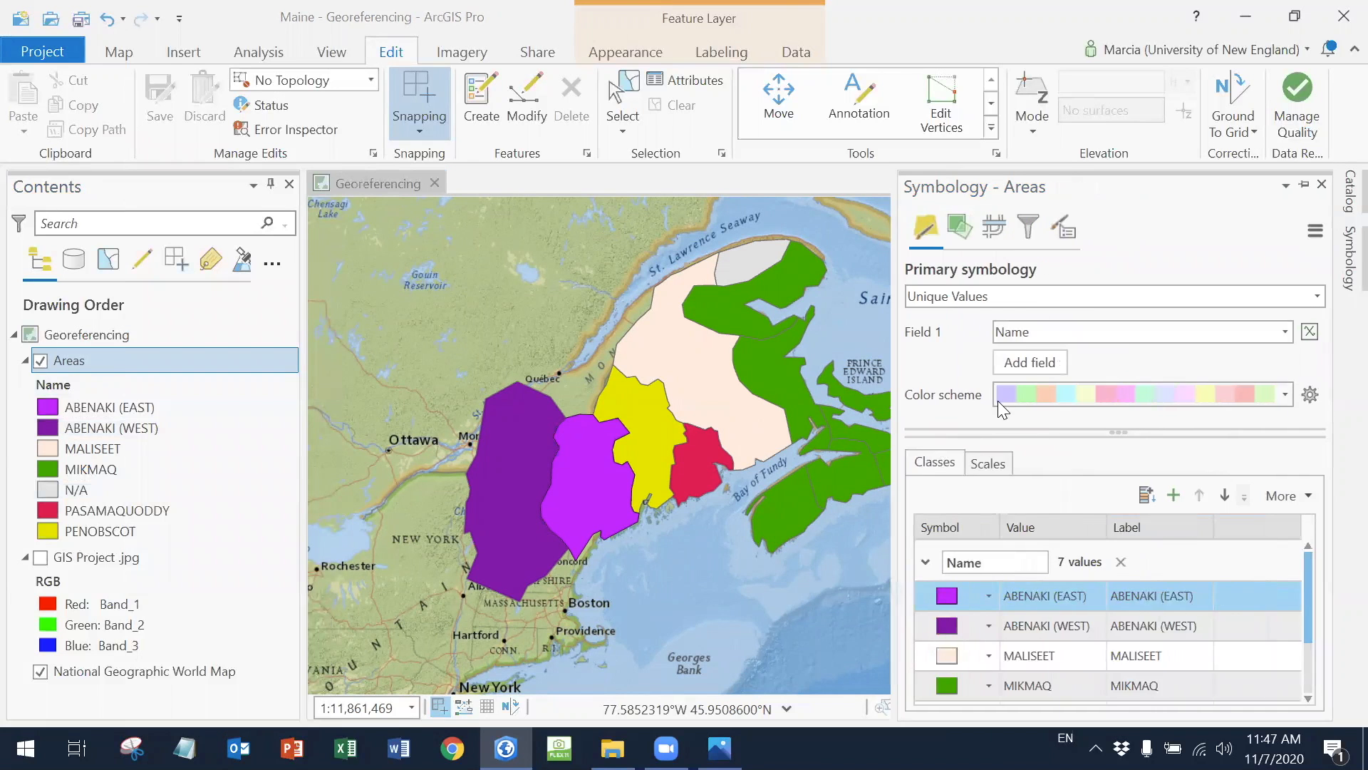
left_click(1305, 186)
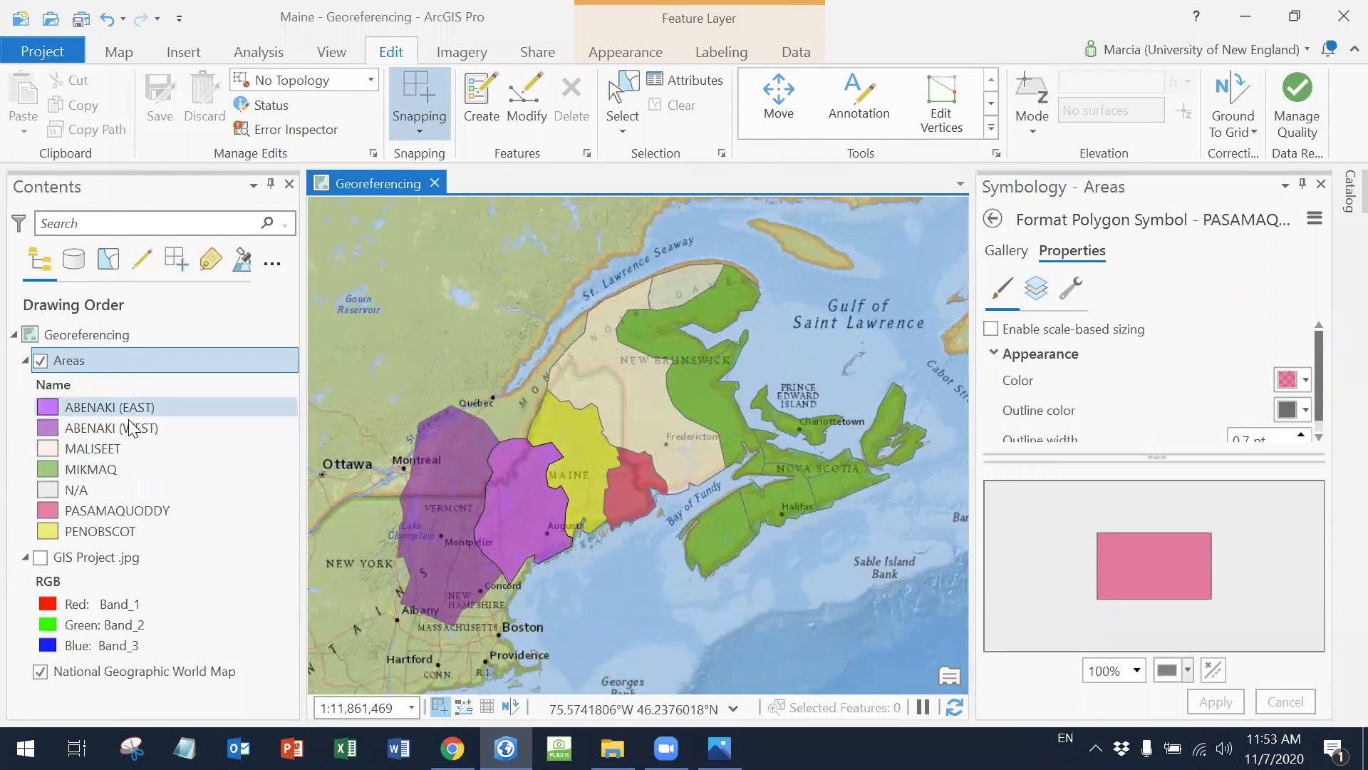
Turn on labels for the Areas layer
right_click(126, 363)
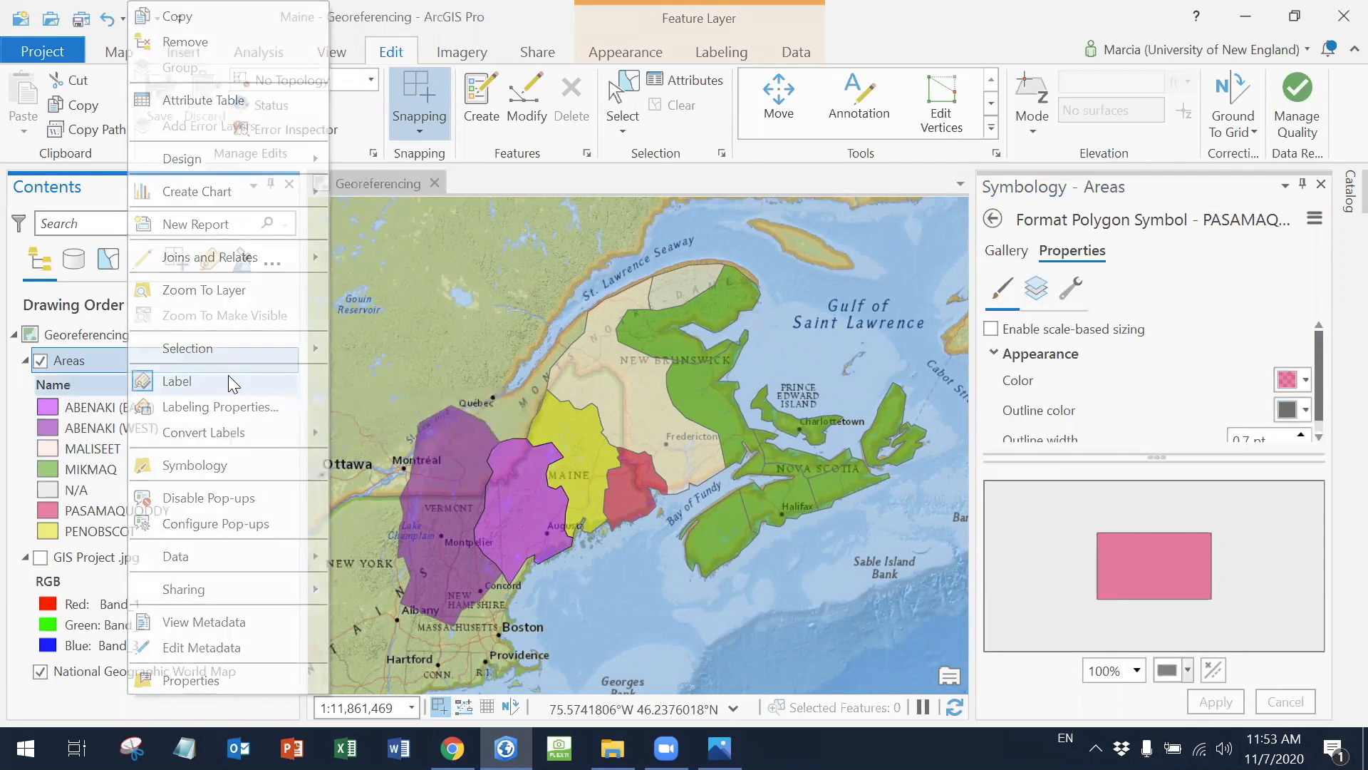
left_click(229, 376)
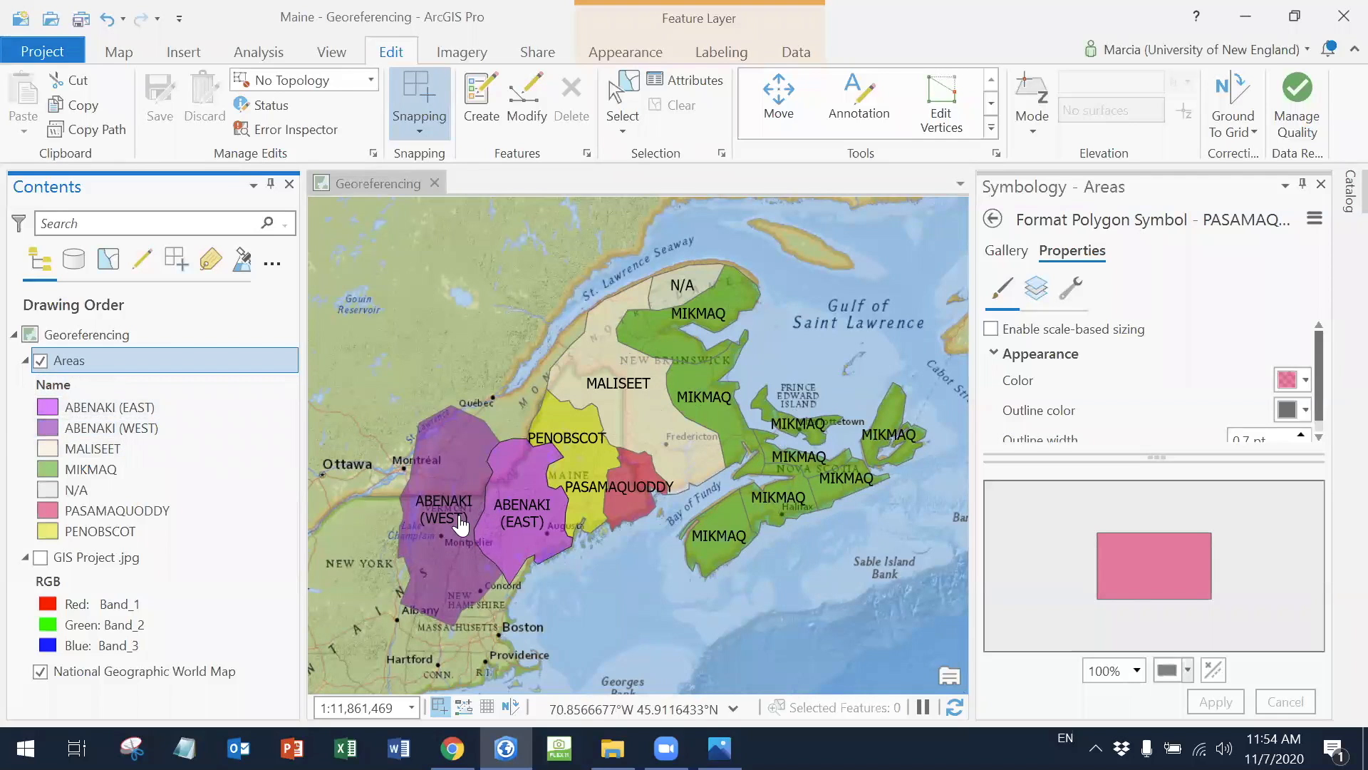
right_click(116, 360)
key("Escape")
key("F2")
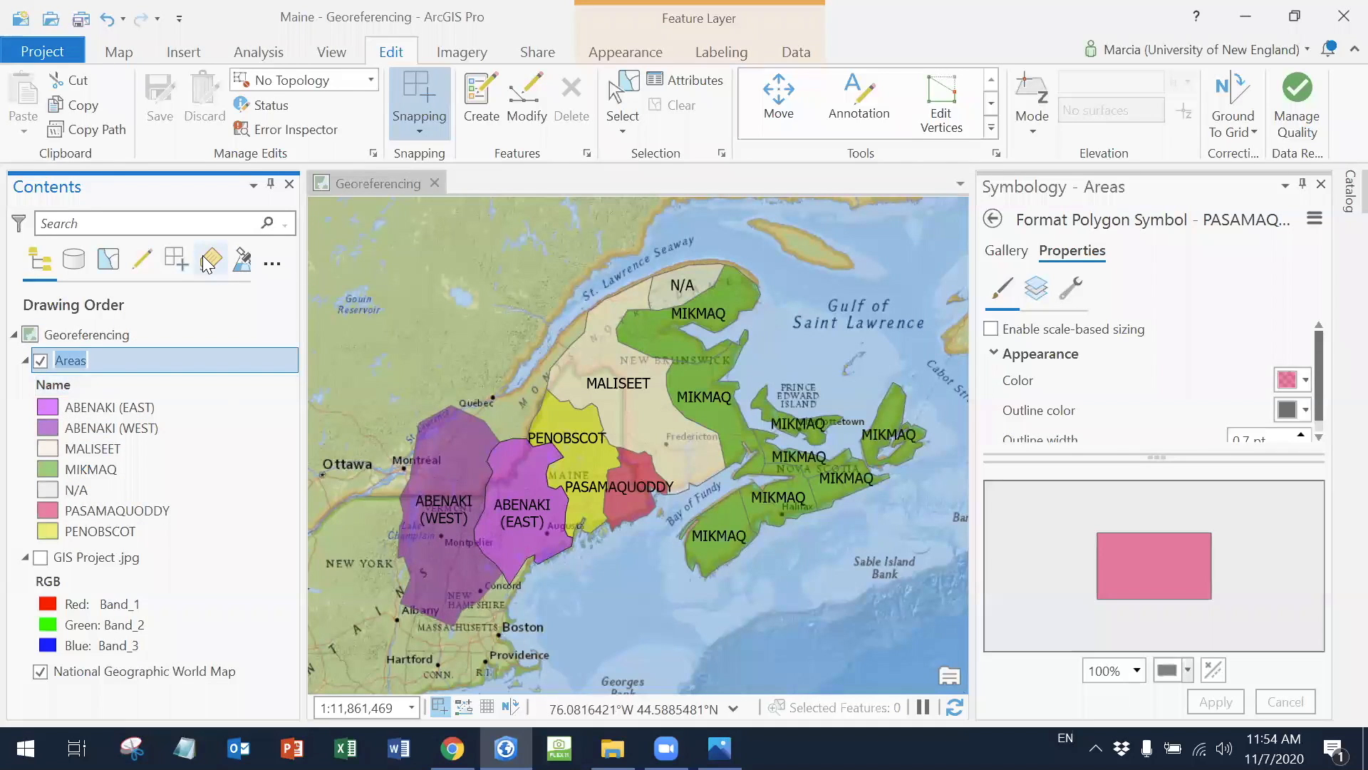
In the Areas label class placement properties, set Remove duplicate labels to Remove all
left_click(206, 263)
right_click(144, 364)
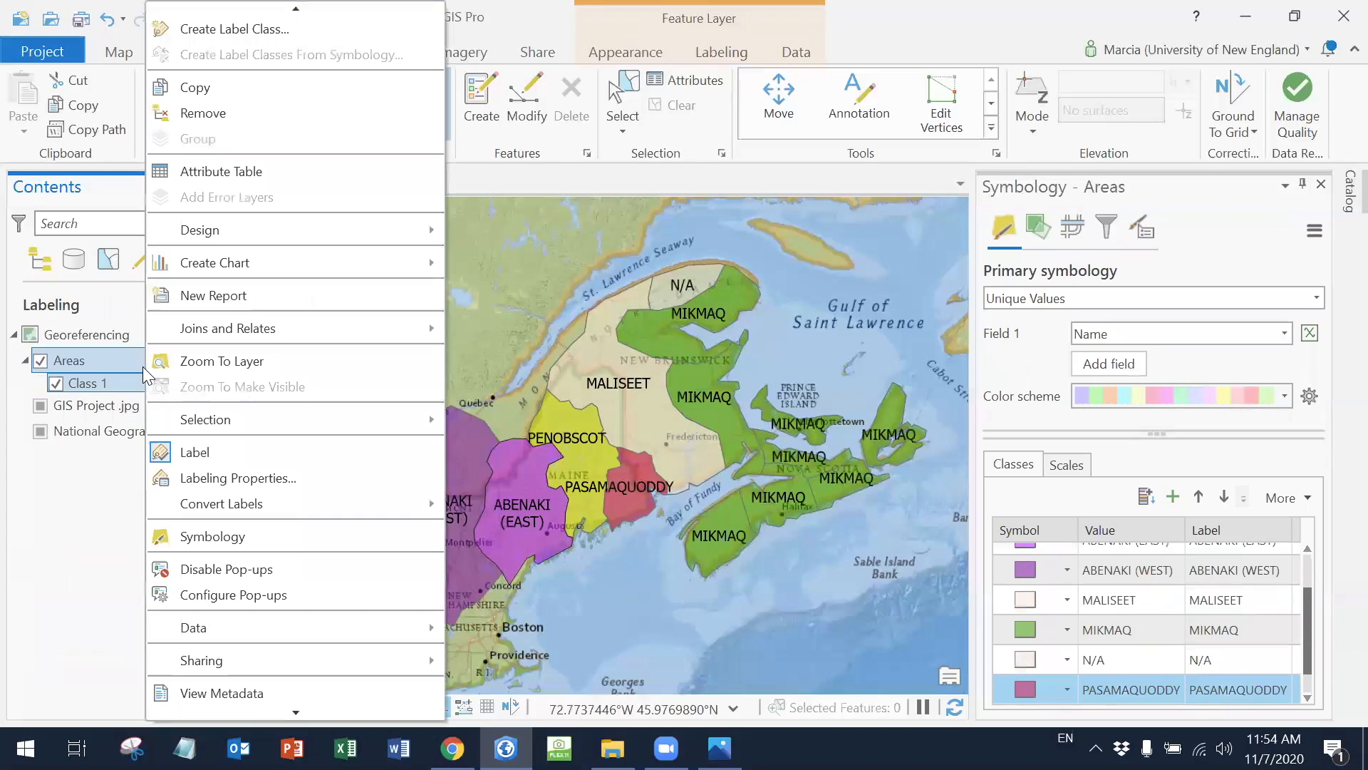
left_click(261, 478)
left_click(1147, 249)
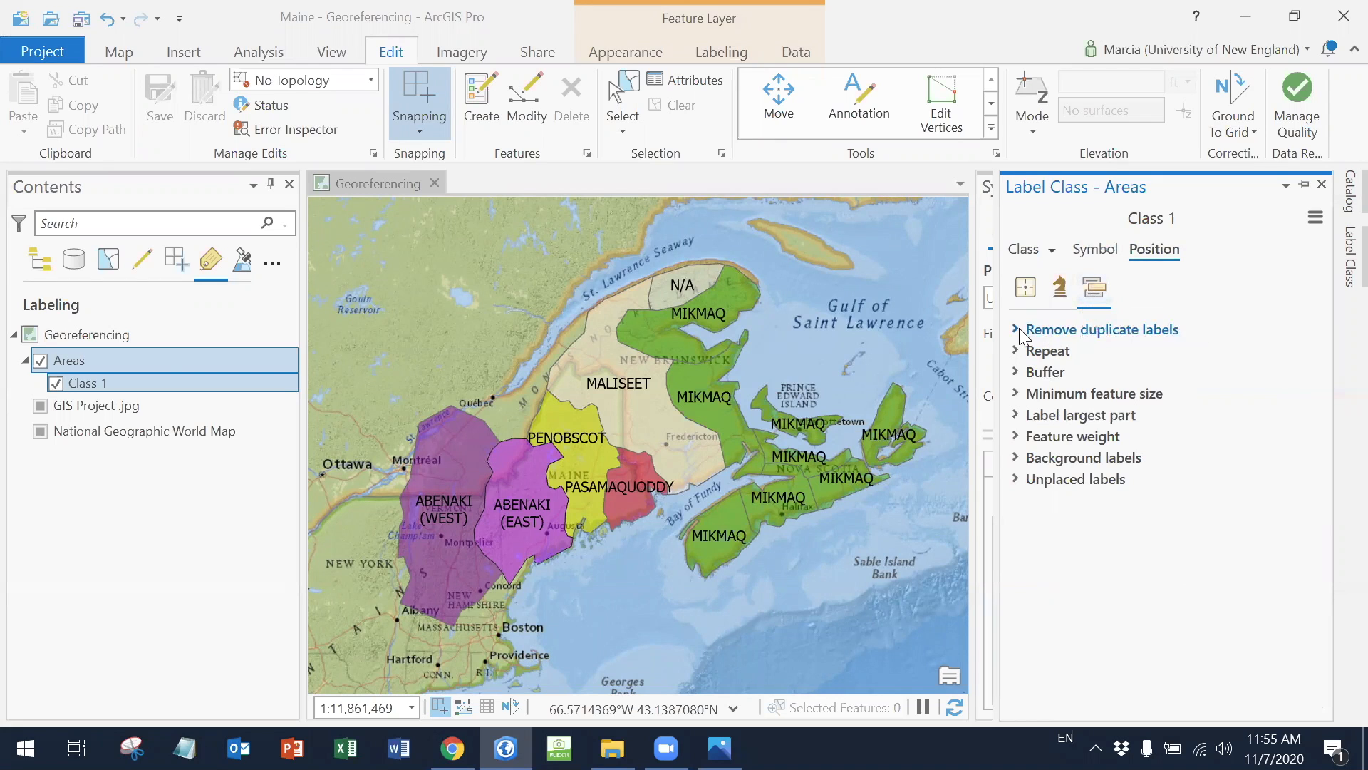
left_click(1061, 329)
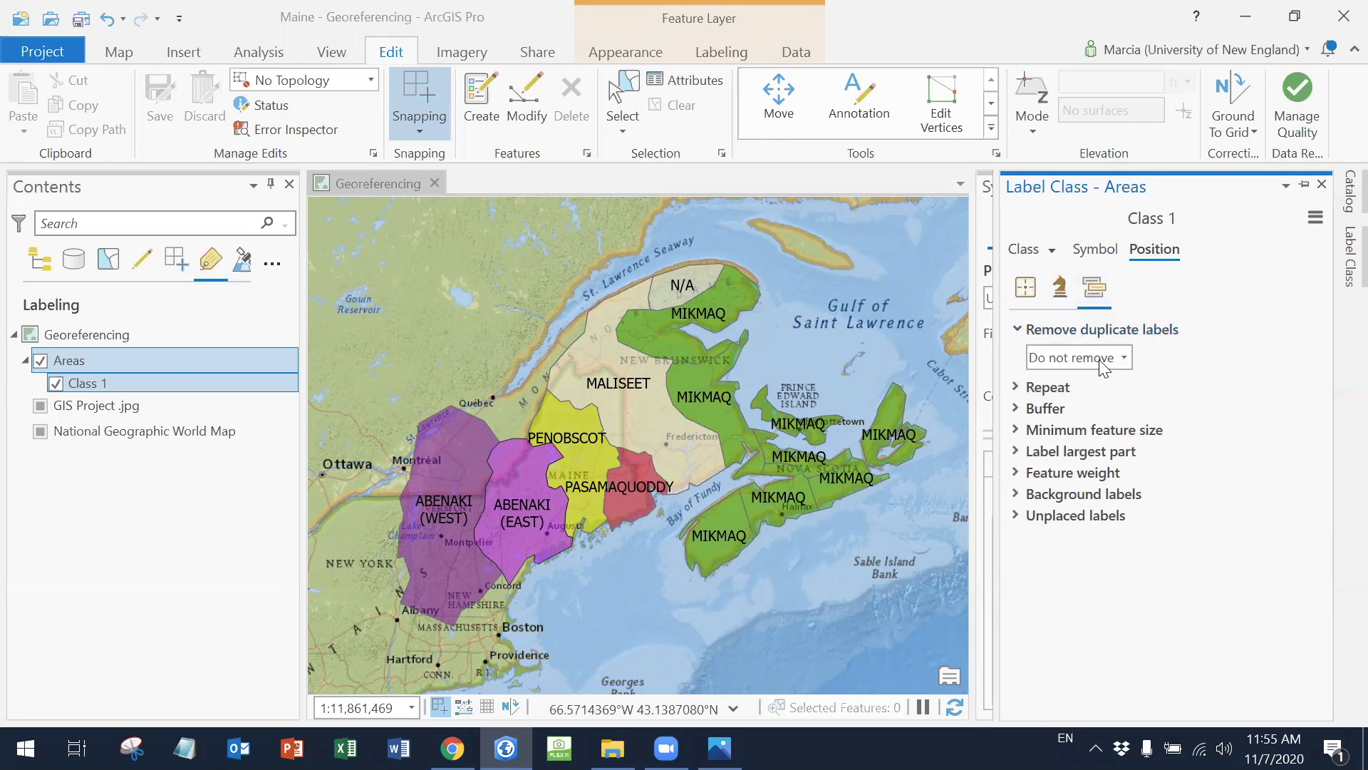
left_click(1083, 358)
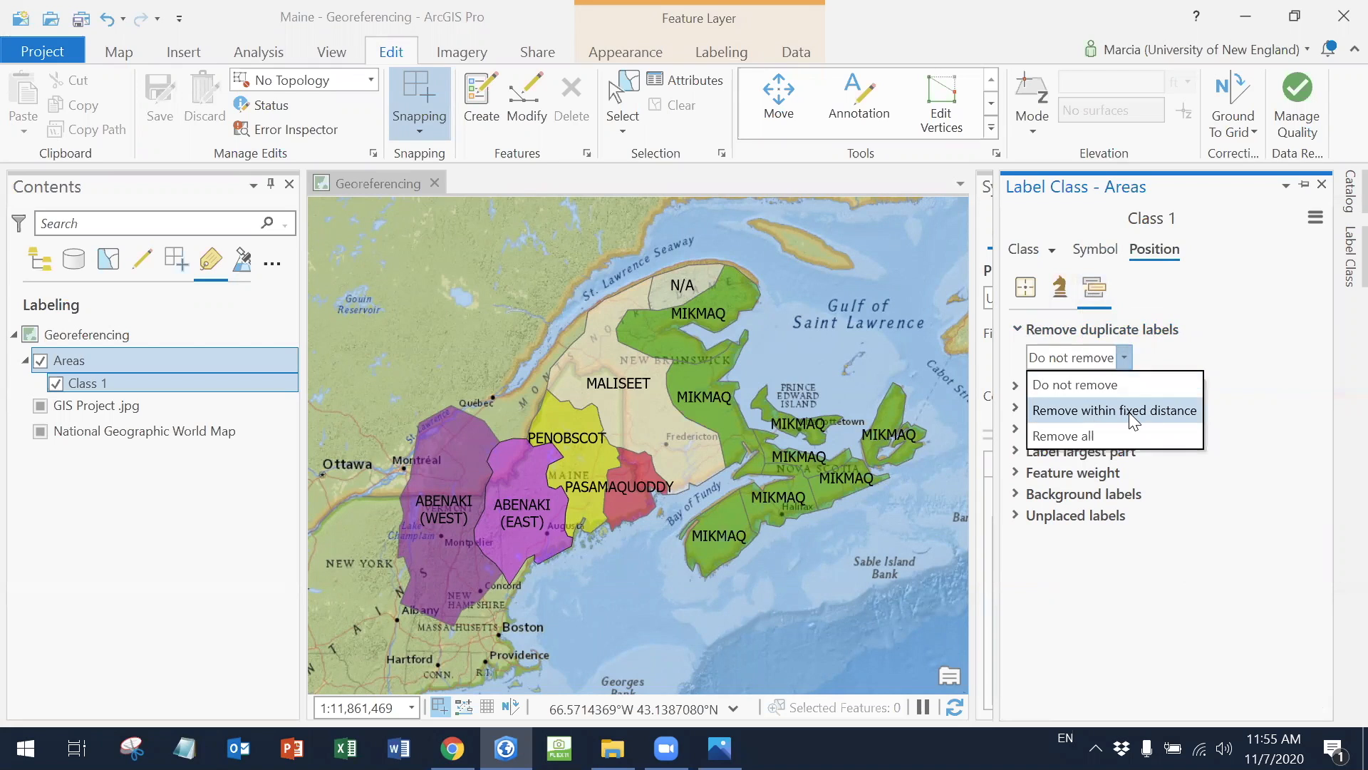
left_click(1105, 432)
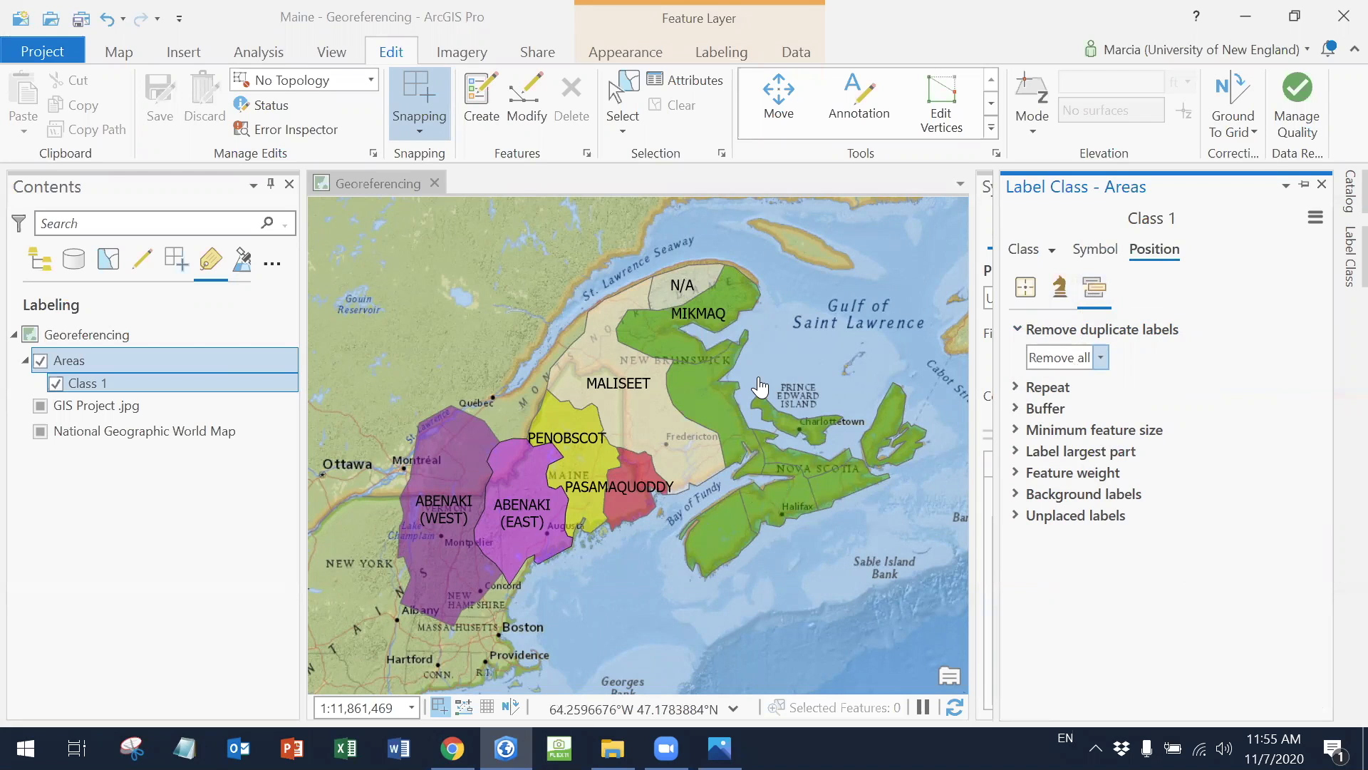
left_click(139, 365)
right_click(139, 365)
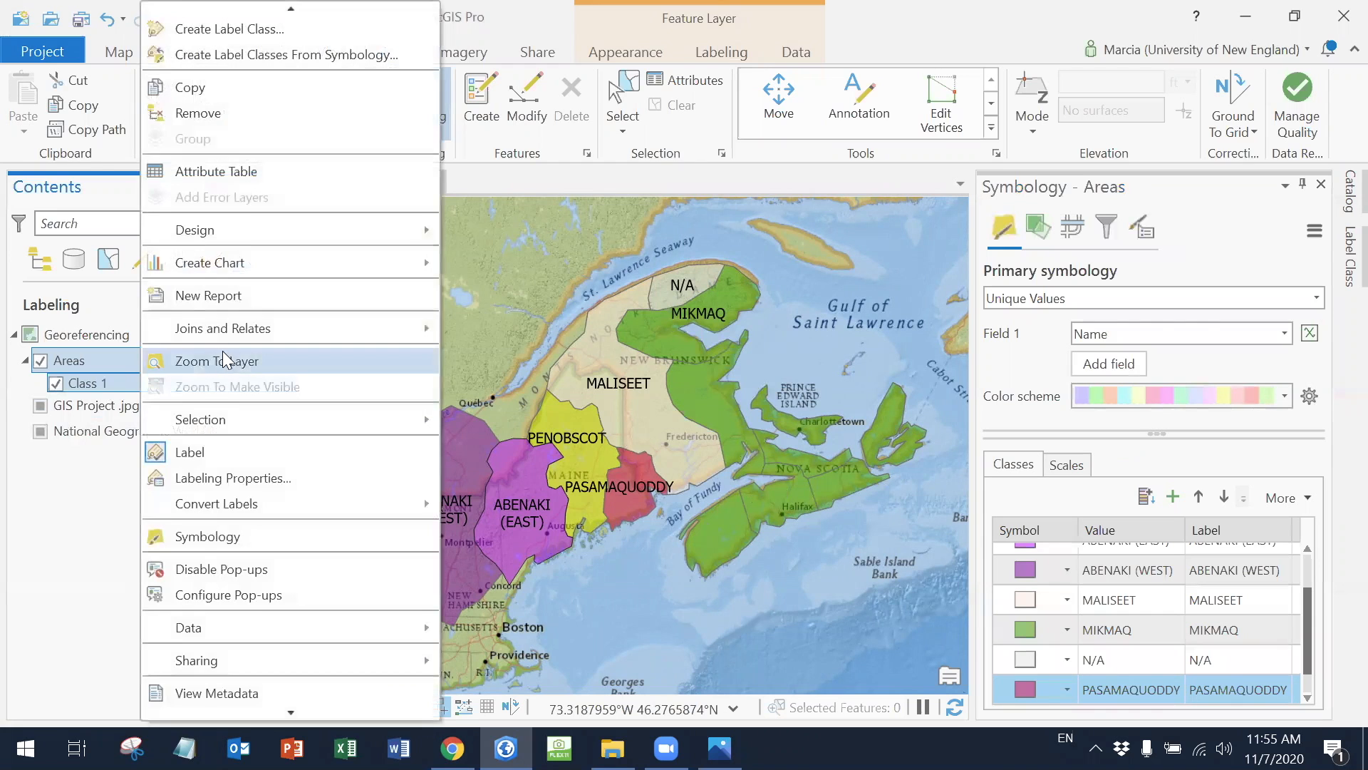
left_click(224, 453)
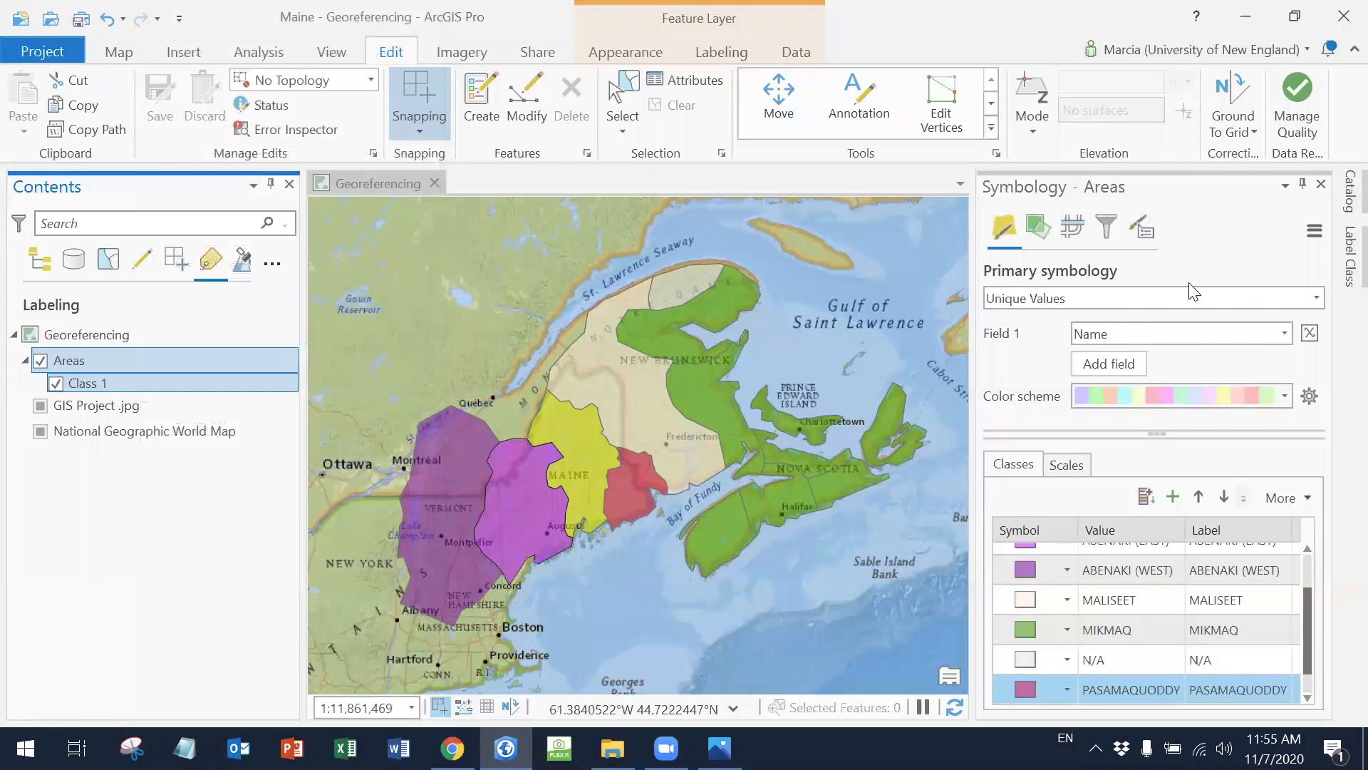
Replace the Areas label expression with $feature.SpName and apply it so the labels use the specific territory names
right_click(197, 368)
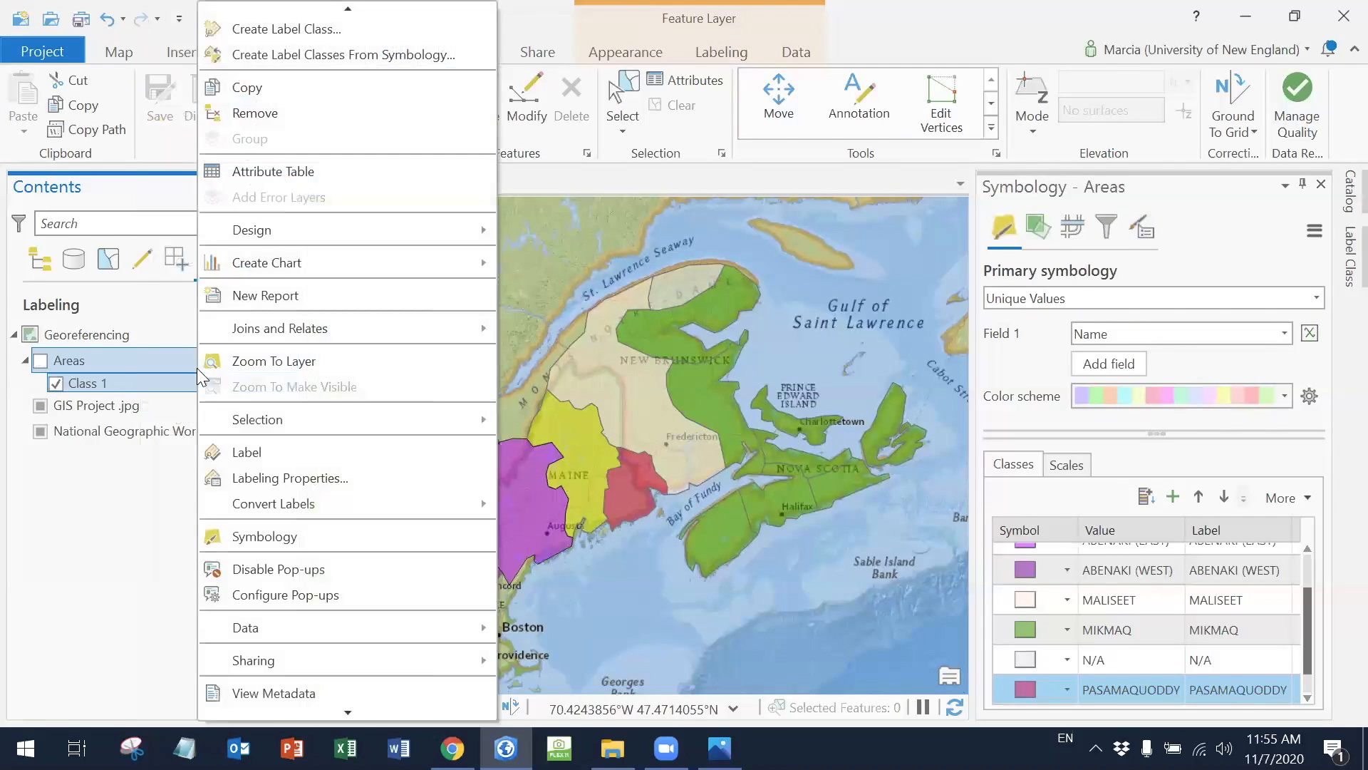
left_click(346, 476)
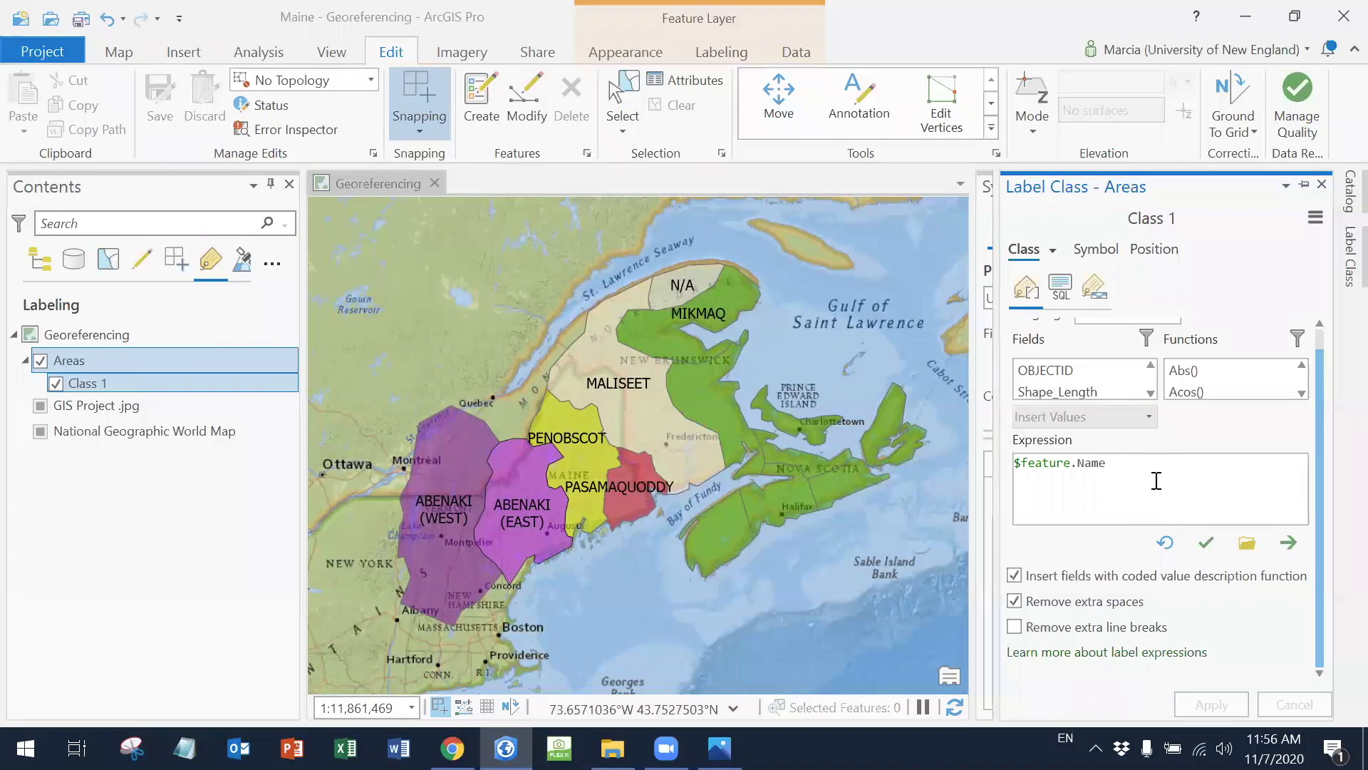
left_click_drag(1157, 479, 1015, 462)
left_click(1150, 394)
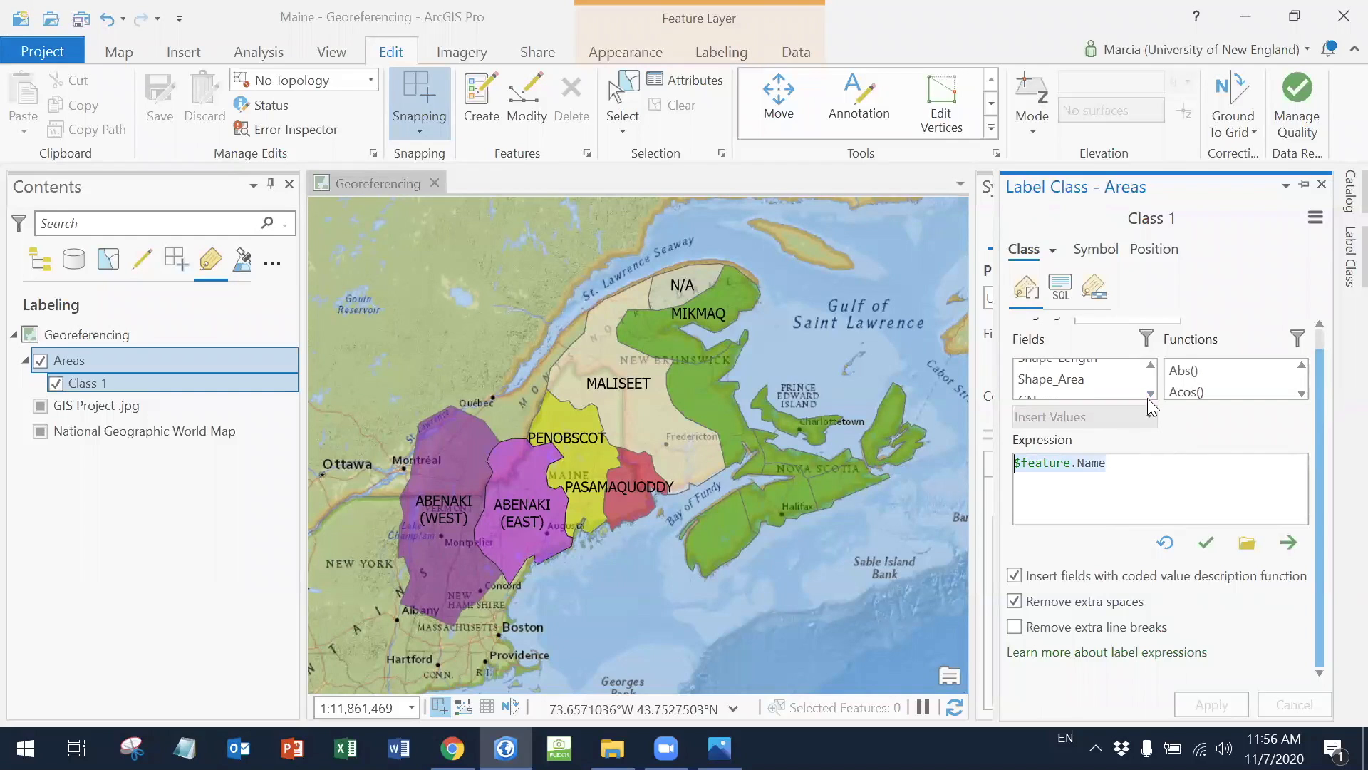
left_click(1151, 394)
left_click_drag(1156, 472, 966, 459)
double_click(1060, 389)
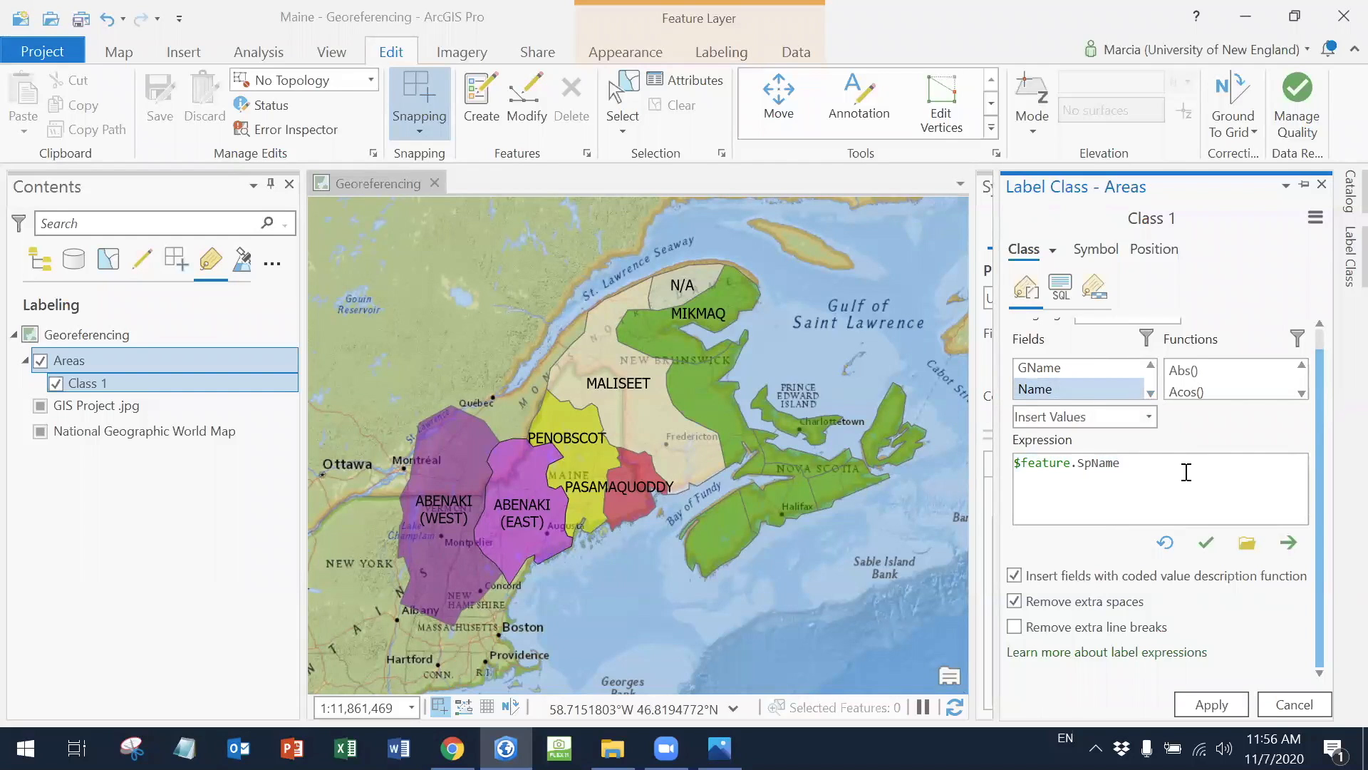
left_click(1186, 472)
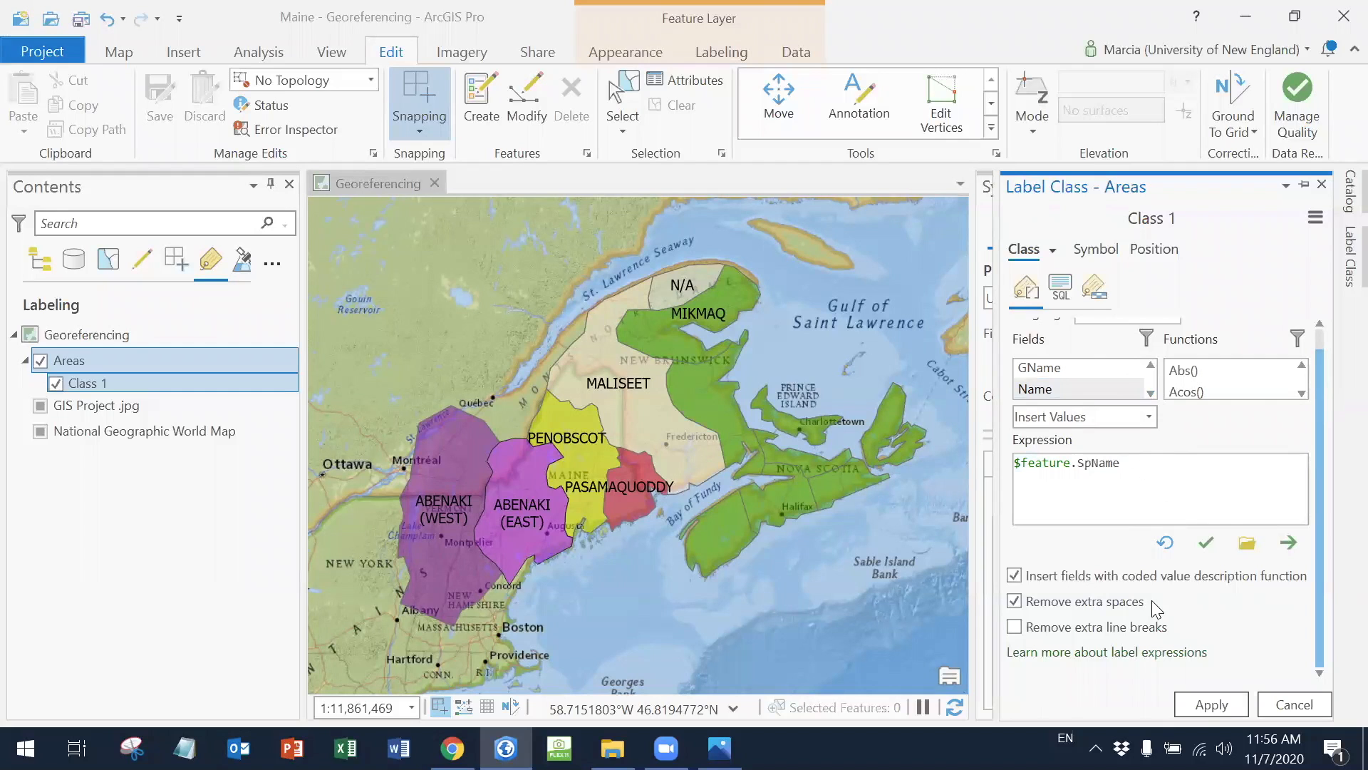
left_click(1211, 709)
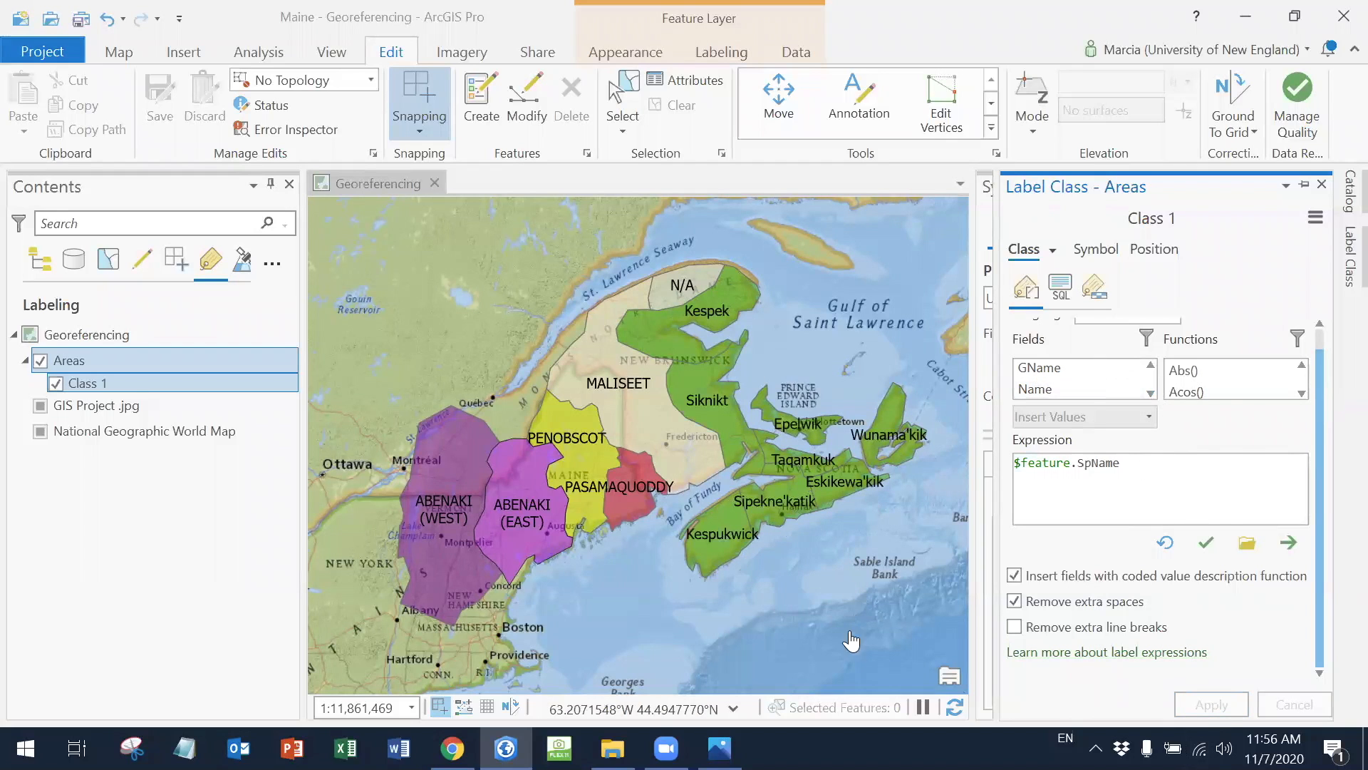
Save the project and start sharing the Georeferencing map as a new web layer
left_click(734, 520)
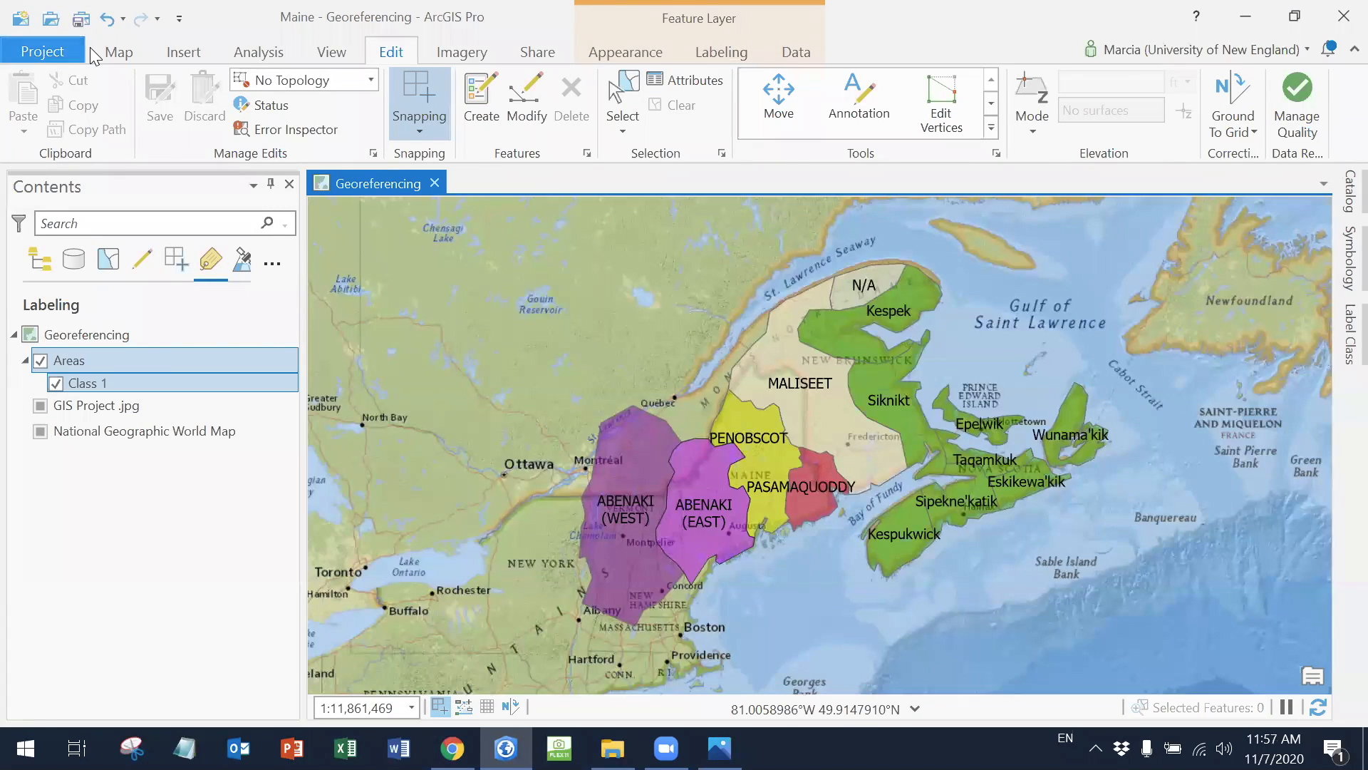
left_click(80, 18)
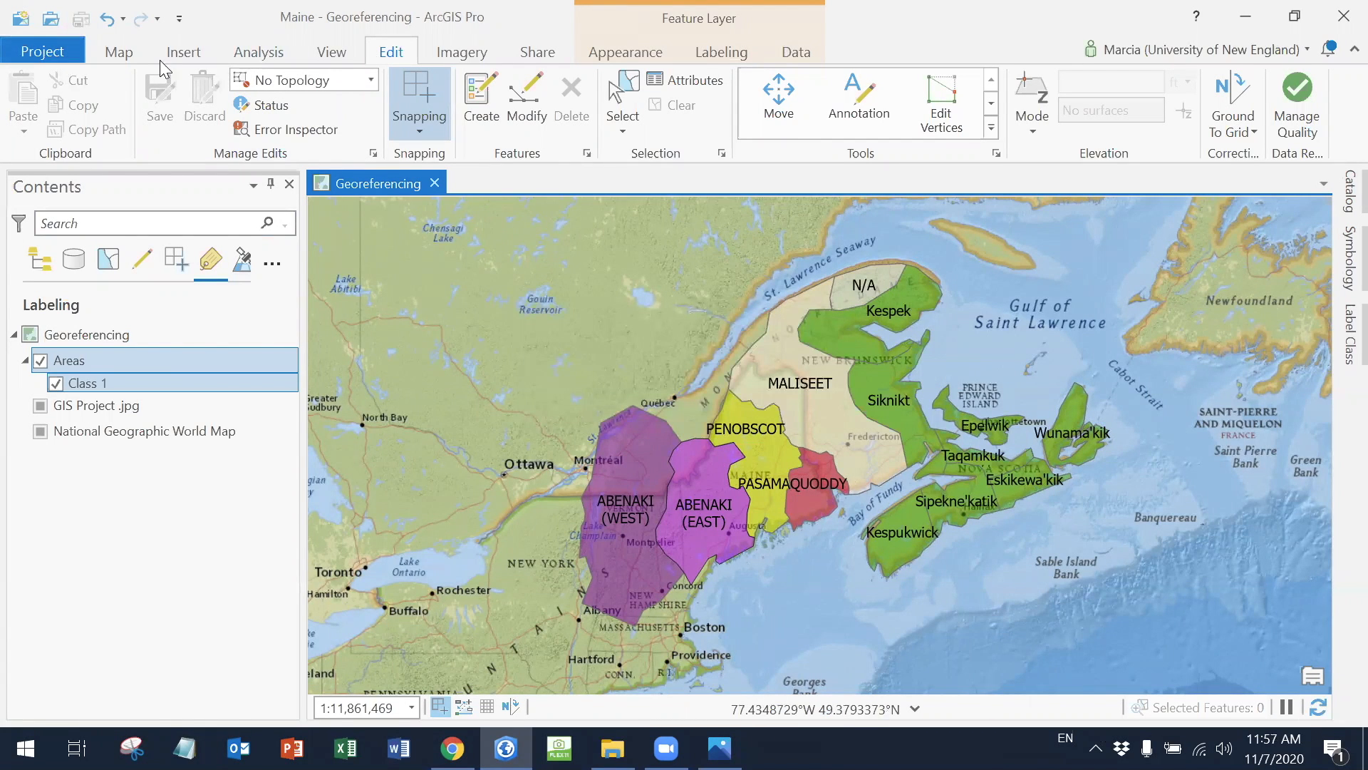
left_click(119, 53)
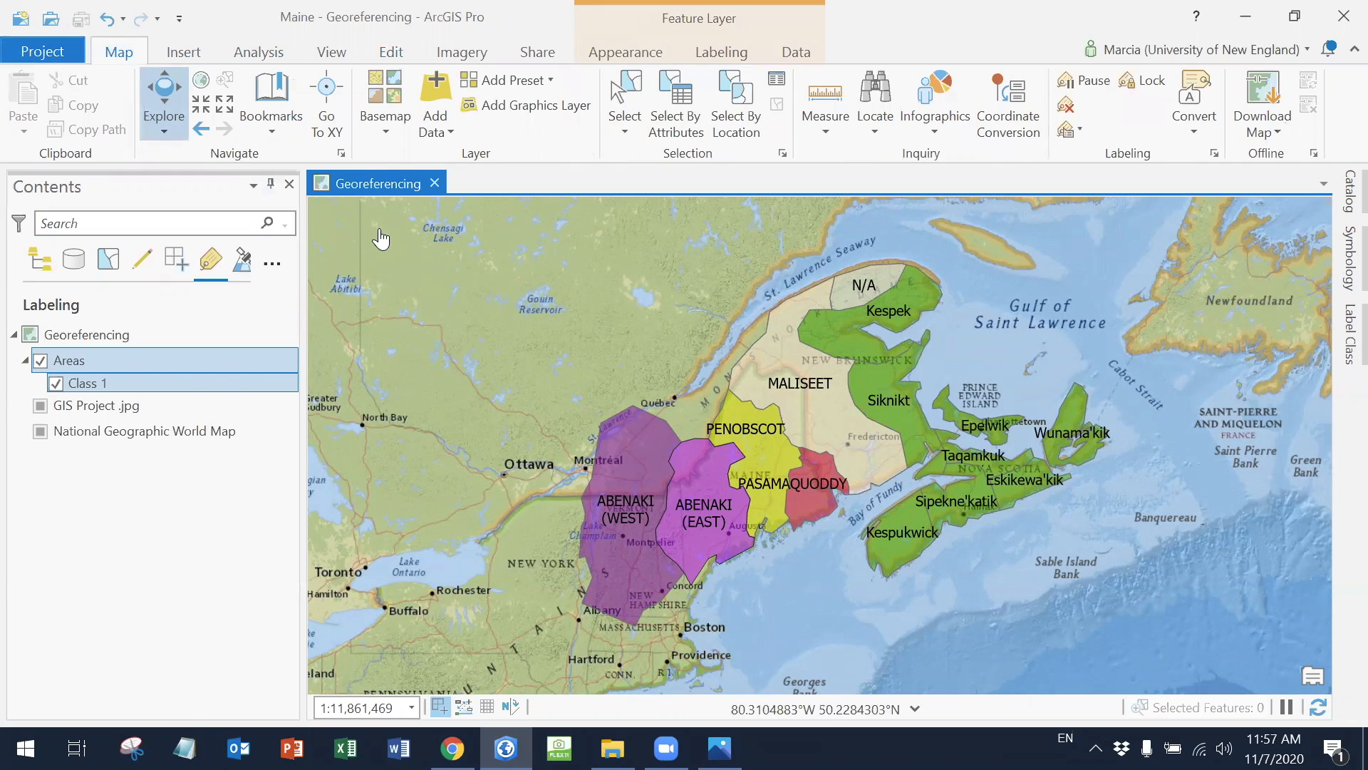
left_click(547, 57)
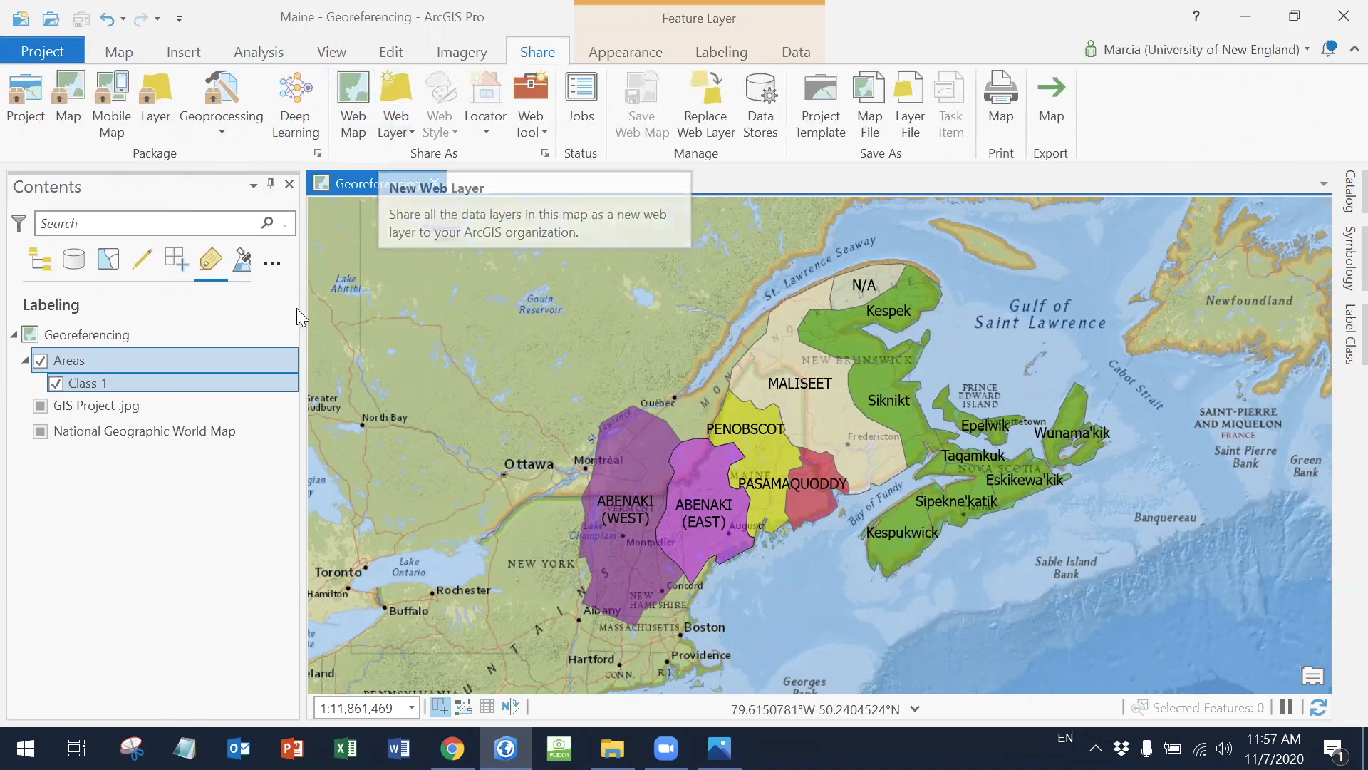
left_click(397, 127)
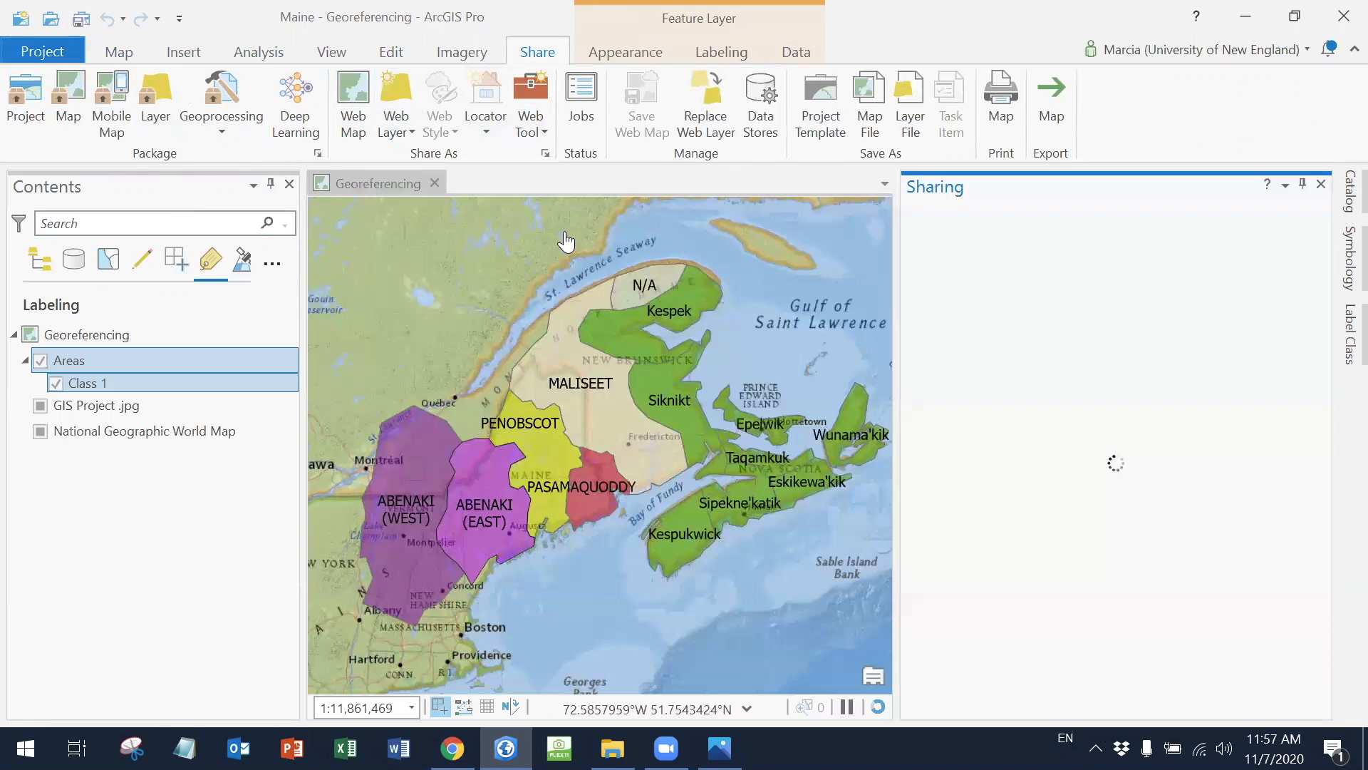
Enter Areas as both the summary and the tag of the web layer, then analyze it for sharing problems
left_click(1105, 403)
type("A")
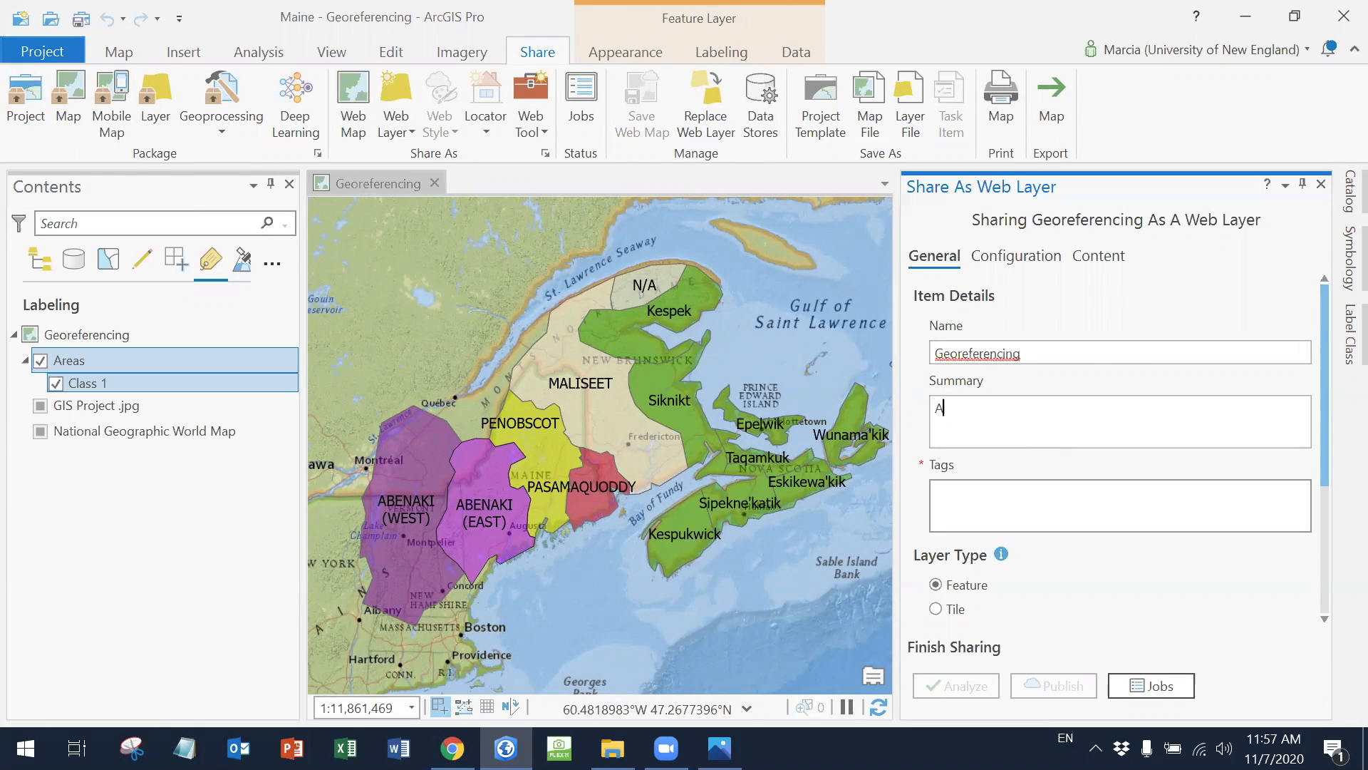
type("reas")
key("Tab")
type("Areas")
key("Return")
left_click(978, 695)
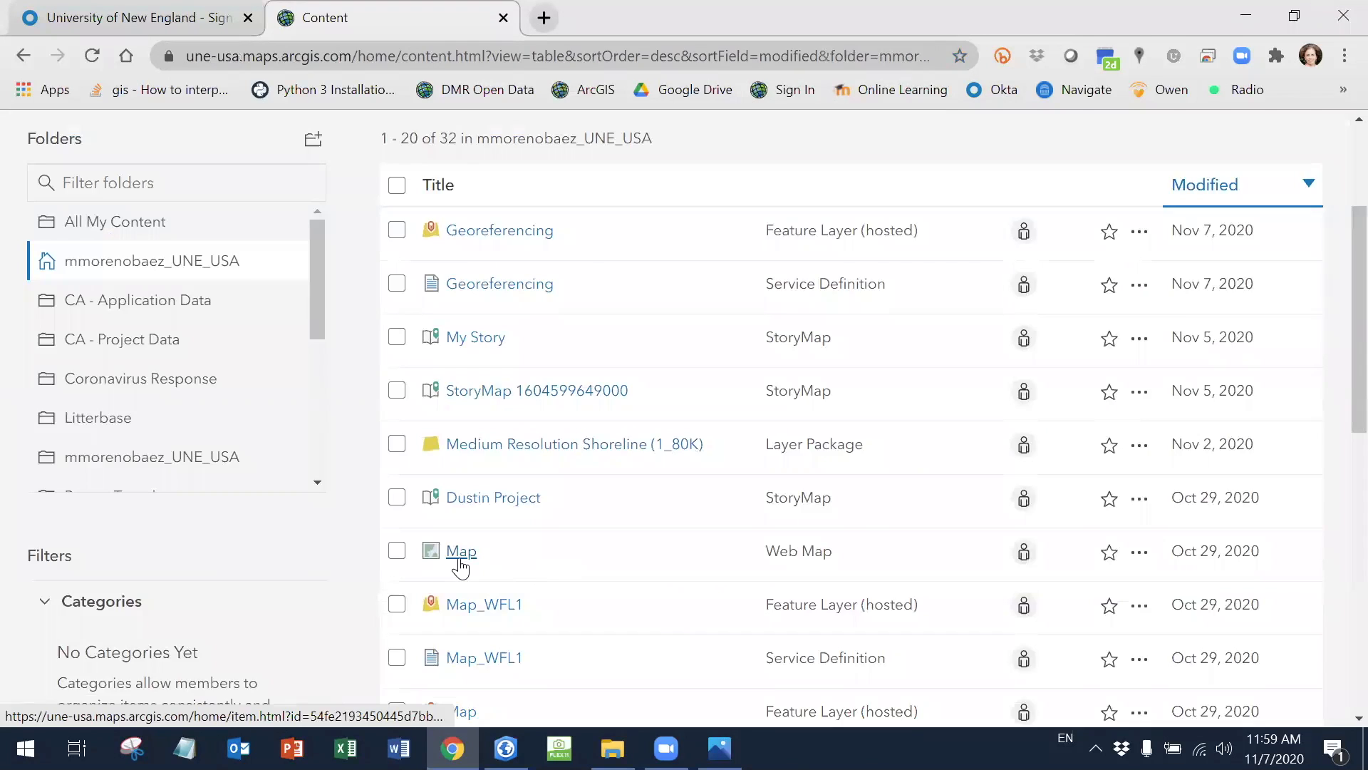
In ArcGIS Online, open the web map named Map and add the Georeferencing feature layer from My Content
left_click(458, 556)
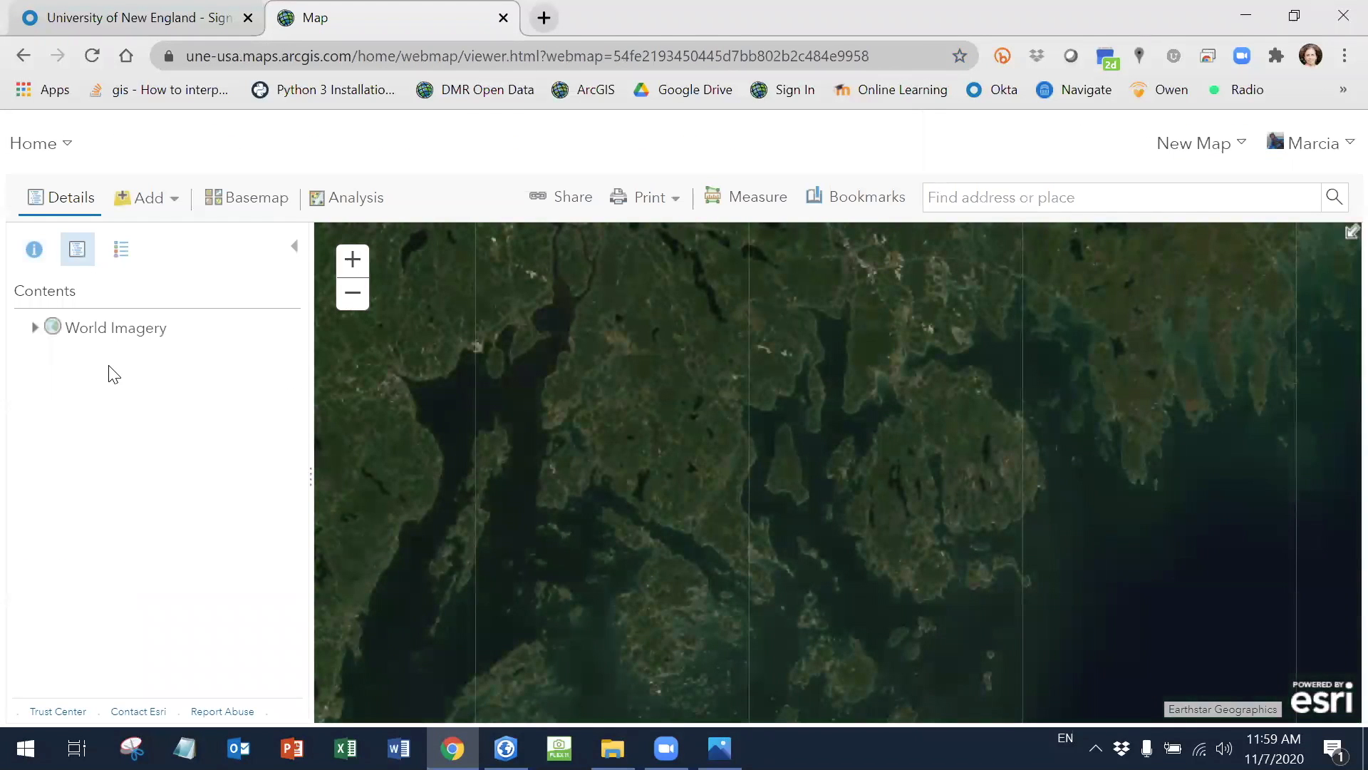
left_click(146, 200)
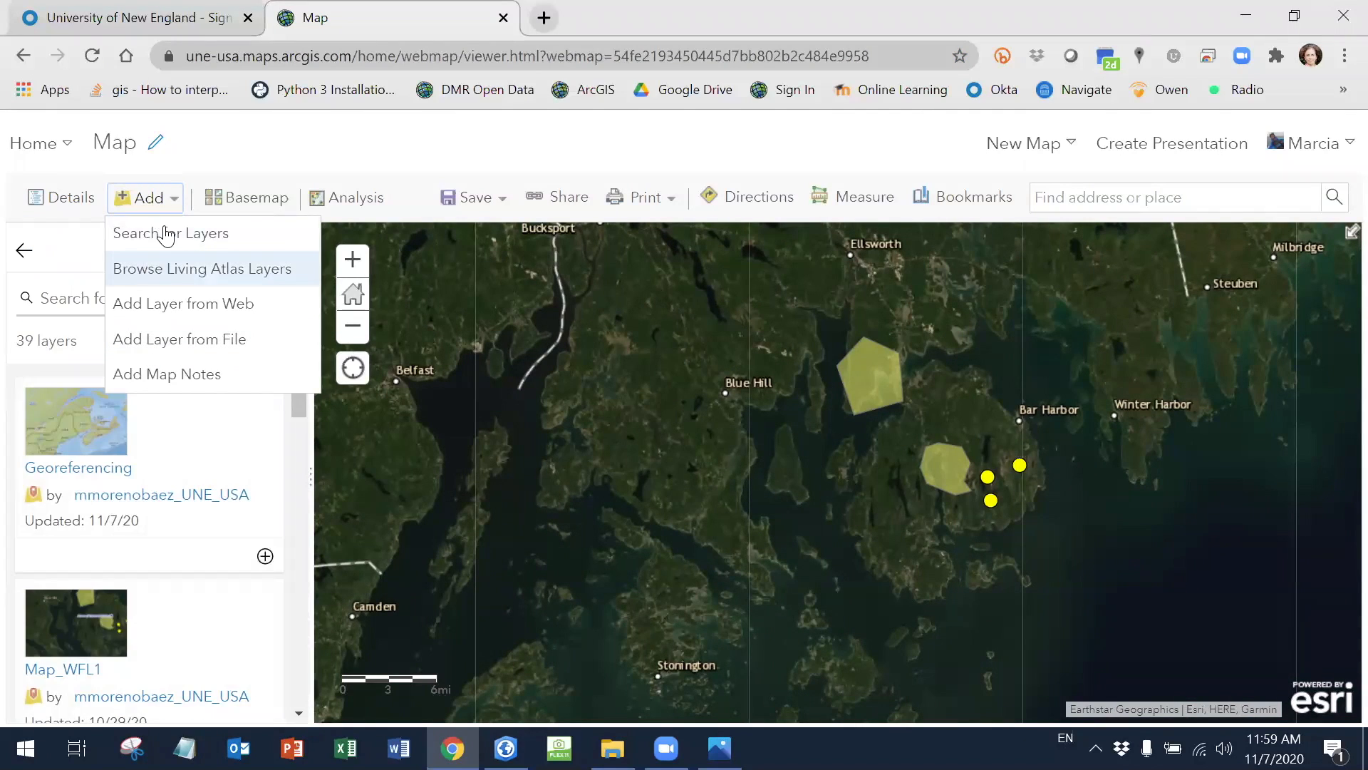
left_click(218, 248)
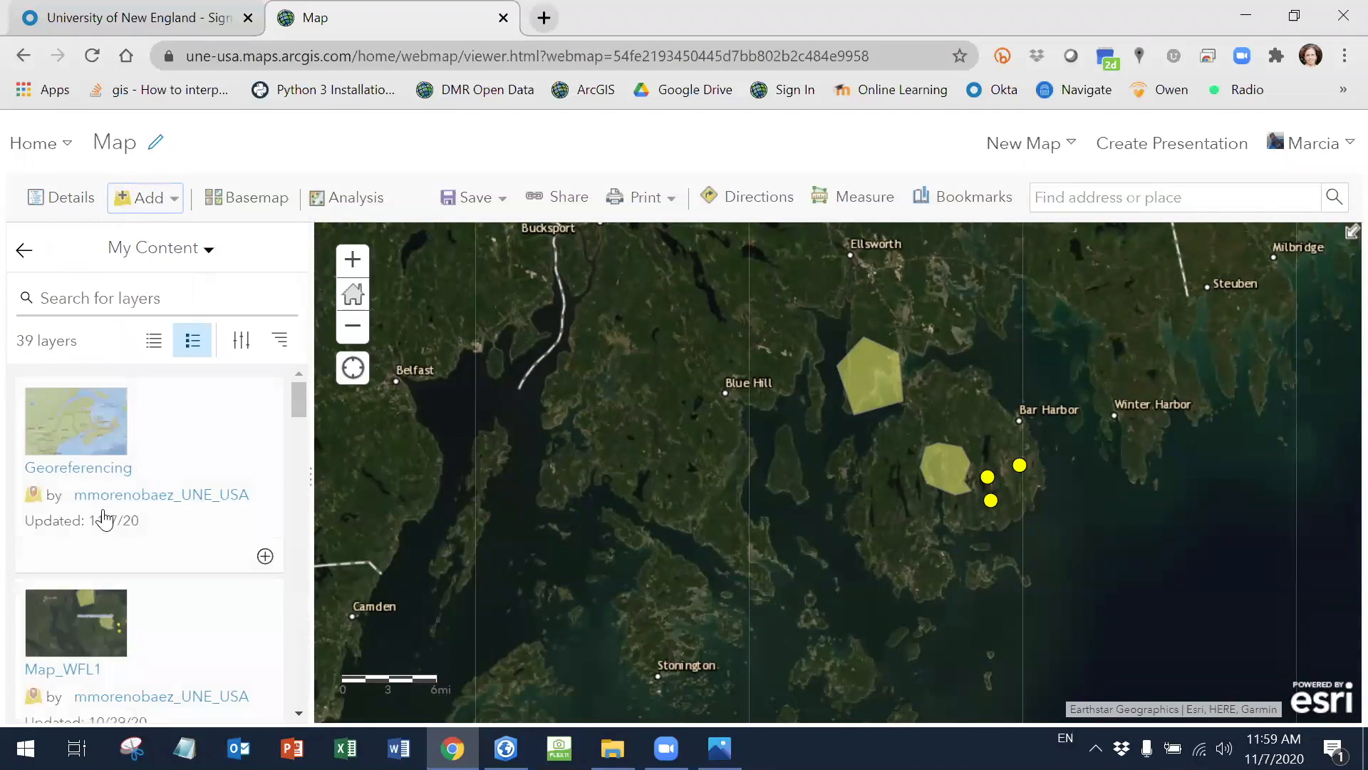
left_click(97, 468)
left_click(553, 705)
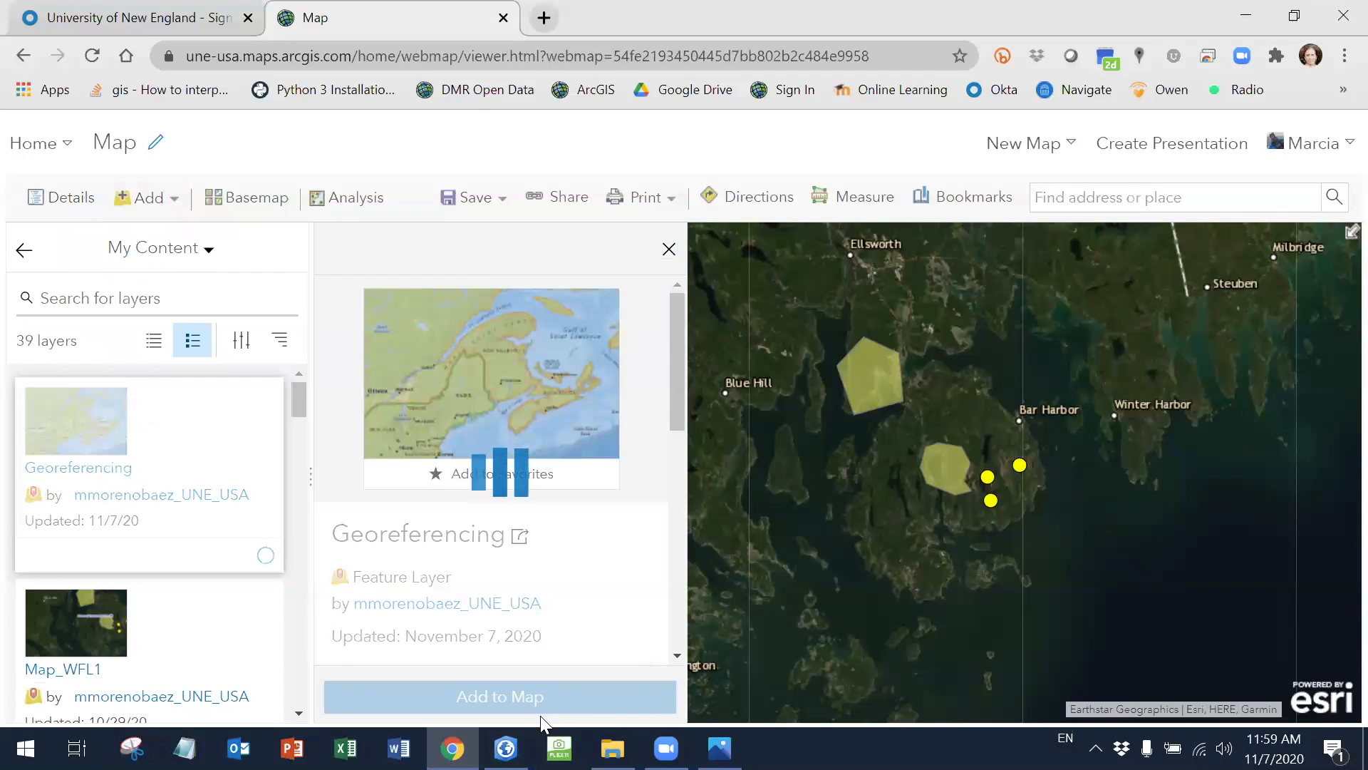
Examine the Georeferencing layer's labelled territories over the imagery, then close its details and return to the map's contents list
scroll(905, 408, "up", 1)
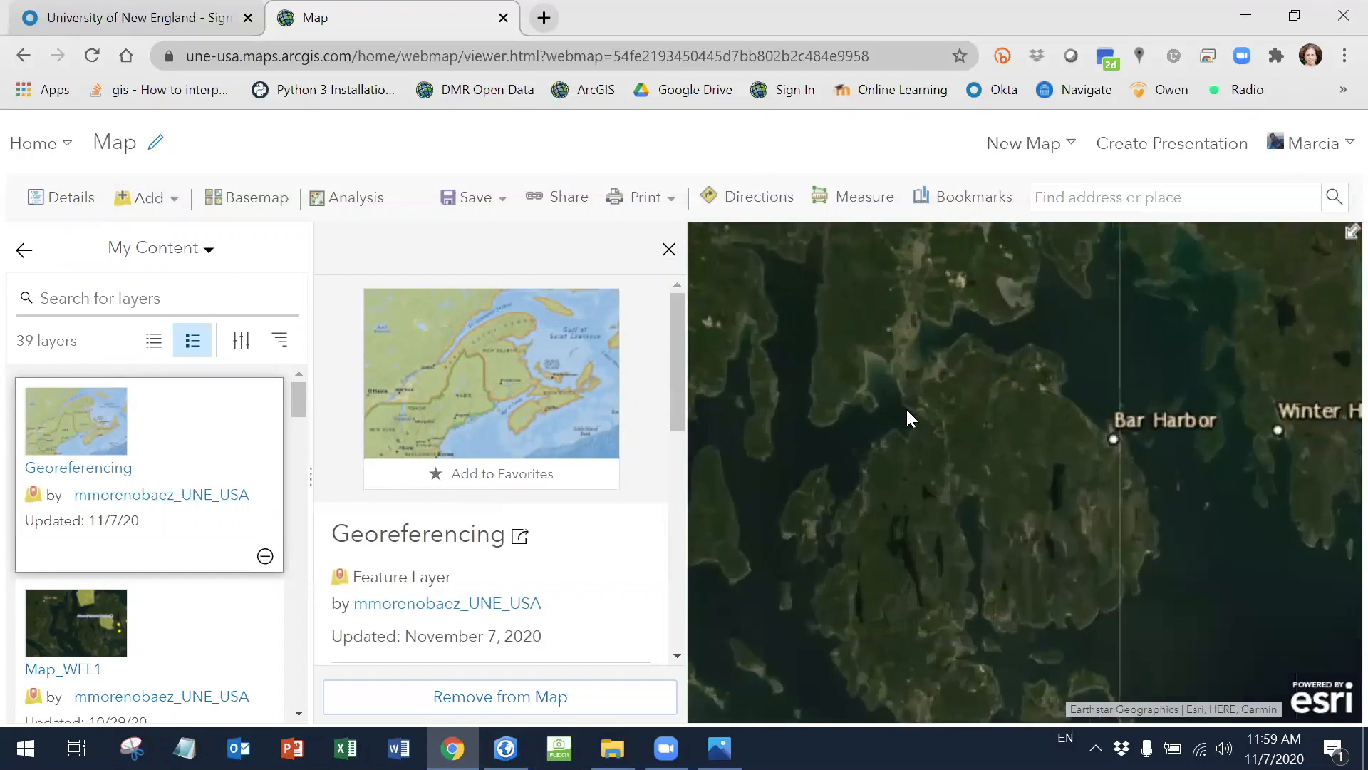
scroll(953, 439, "down", 4)
left_click_drag(927, 464, 889, 565)
scroll(912, 559, "down", 1)
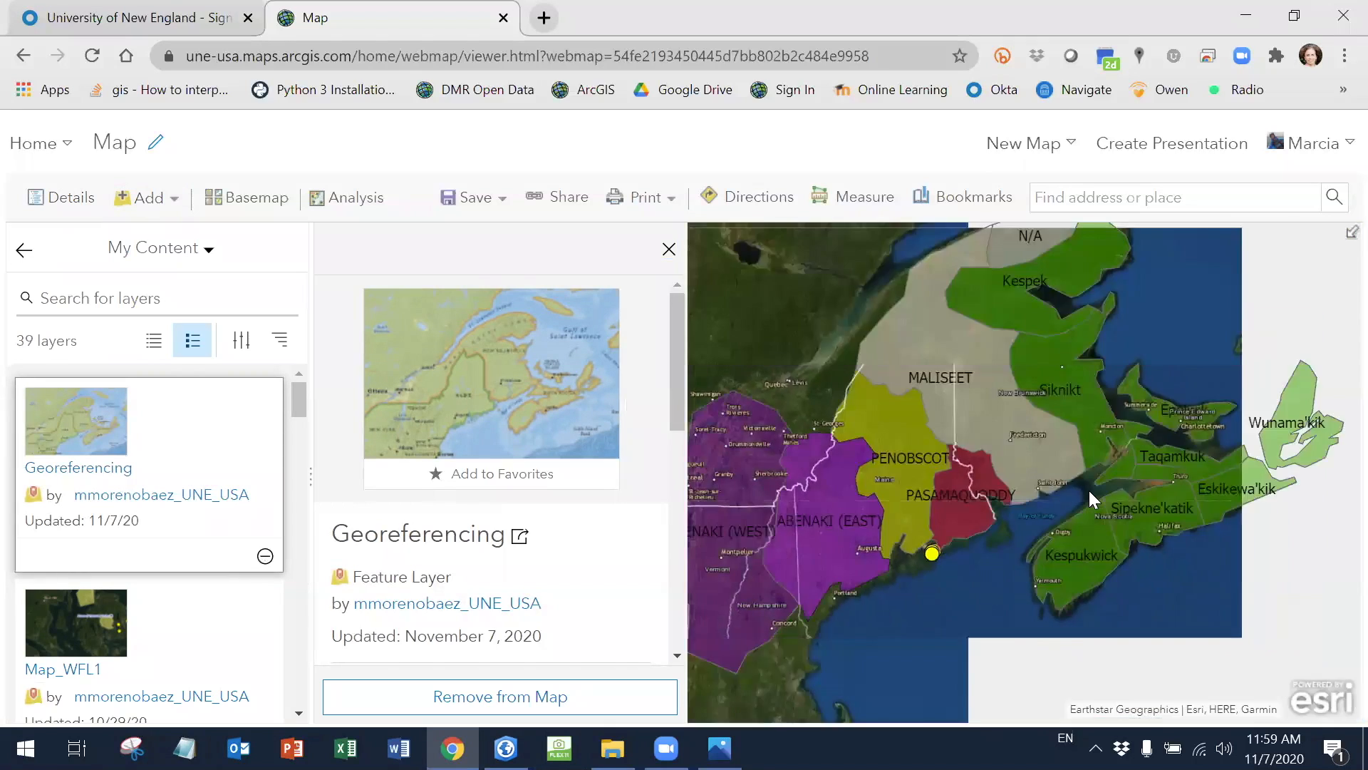
left_click_drag(1062, 500, 1225, 565)
scroll(1220, 564, "down", 1)
left_click_drag(1134, 538, 932, 505)
scroll(932, 538, "up", 1)
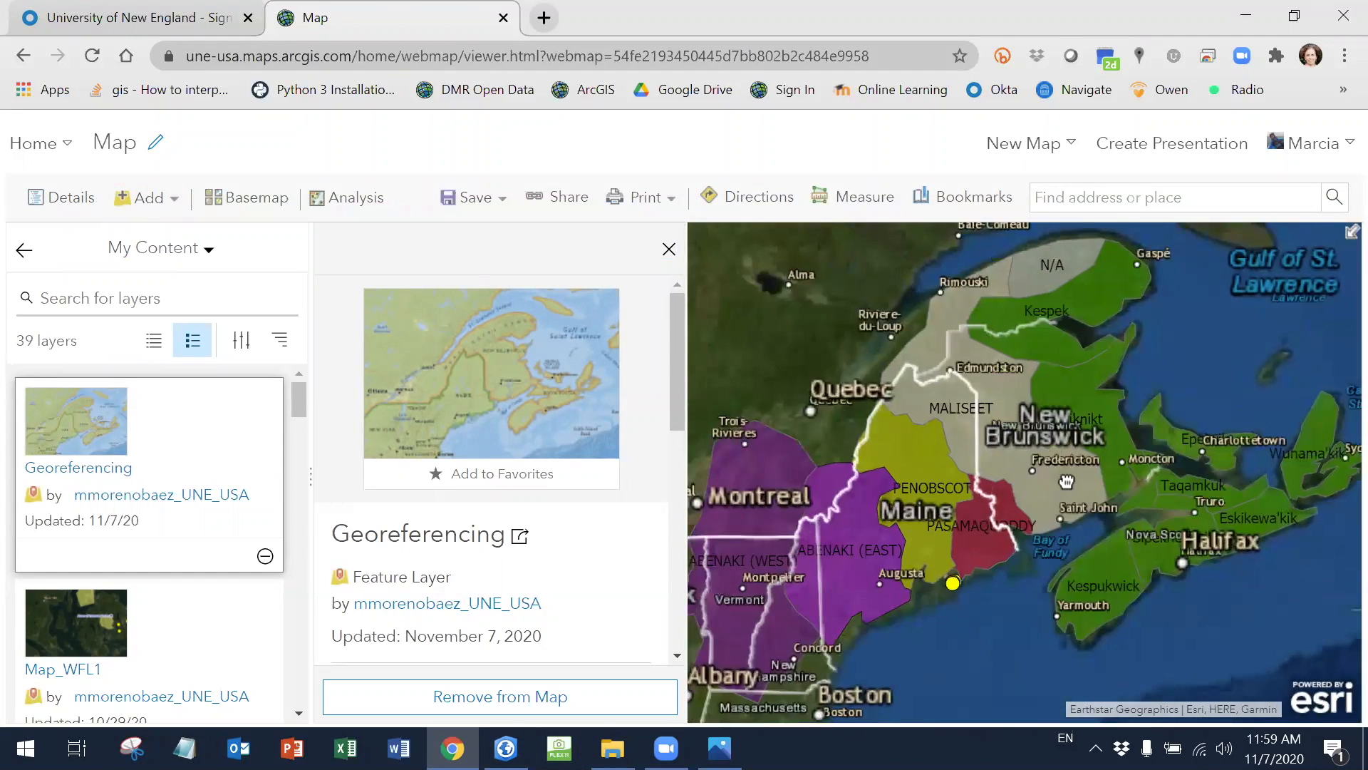
left_click(669, 249)
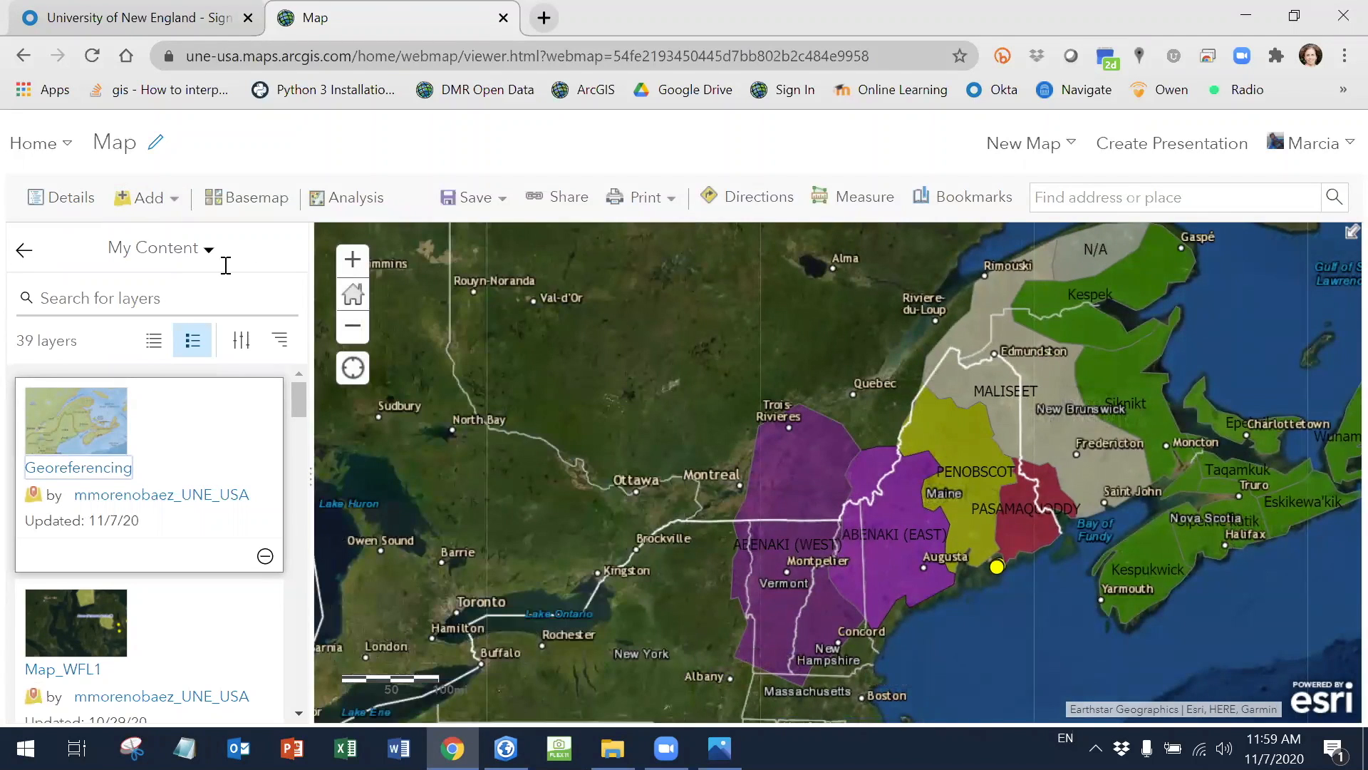
left_click(20, 246)
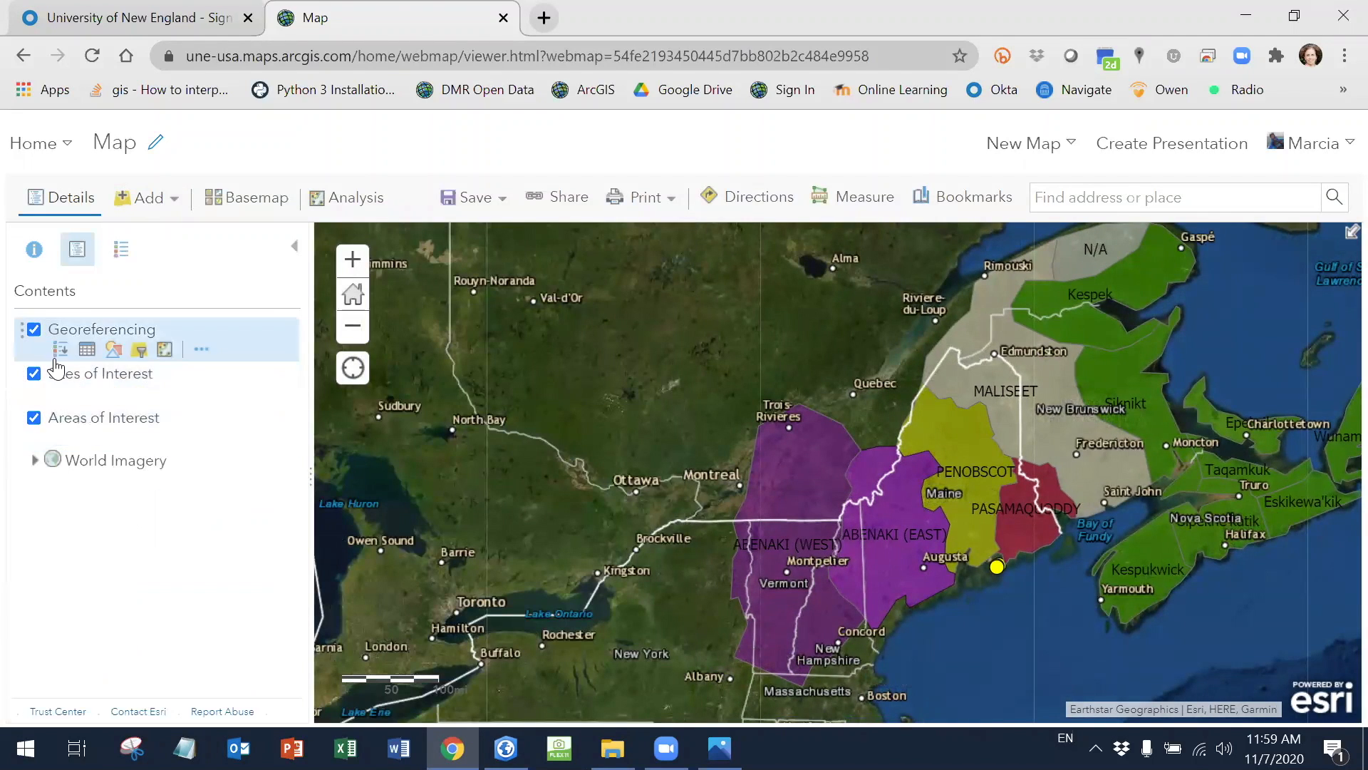